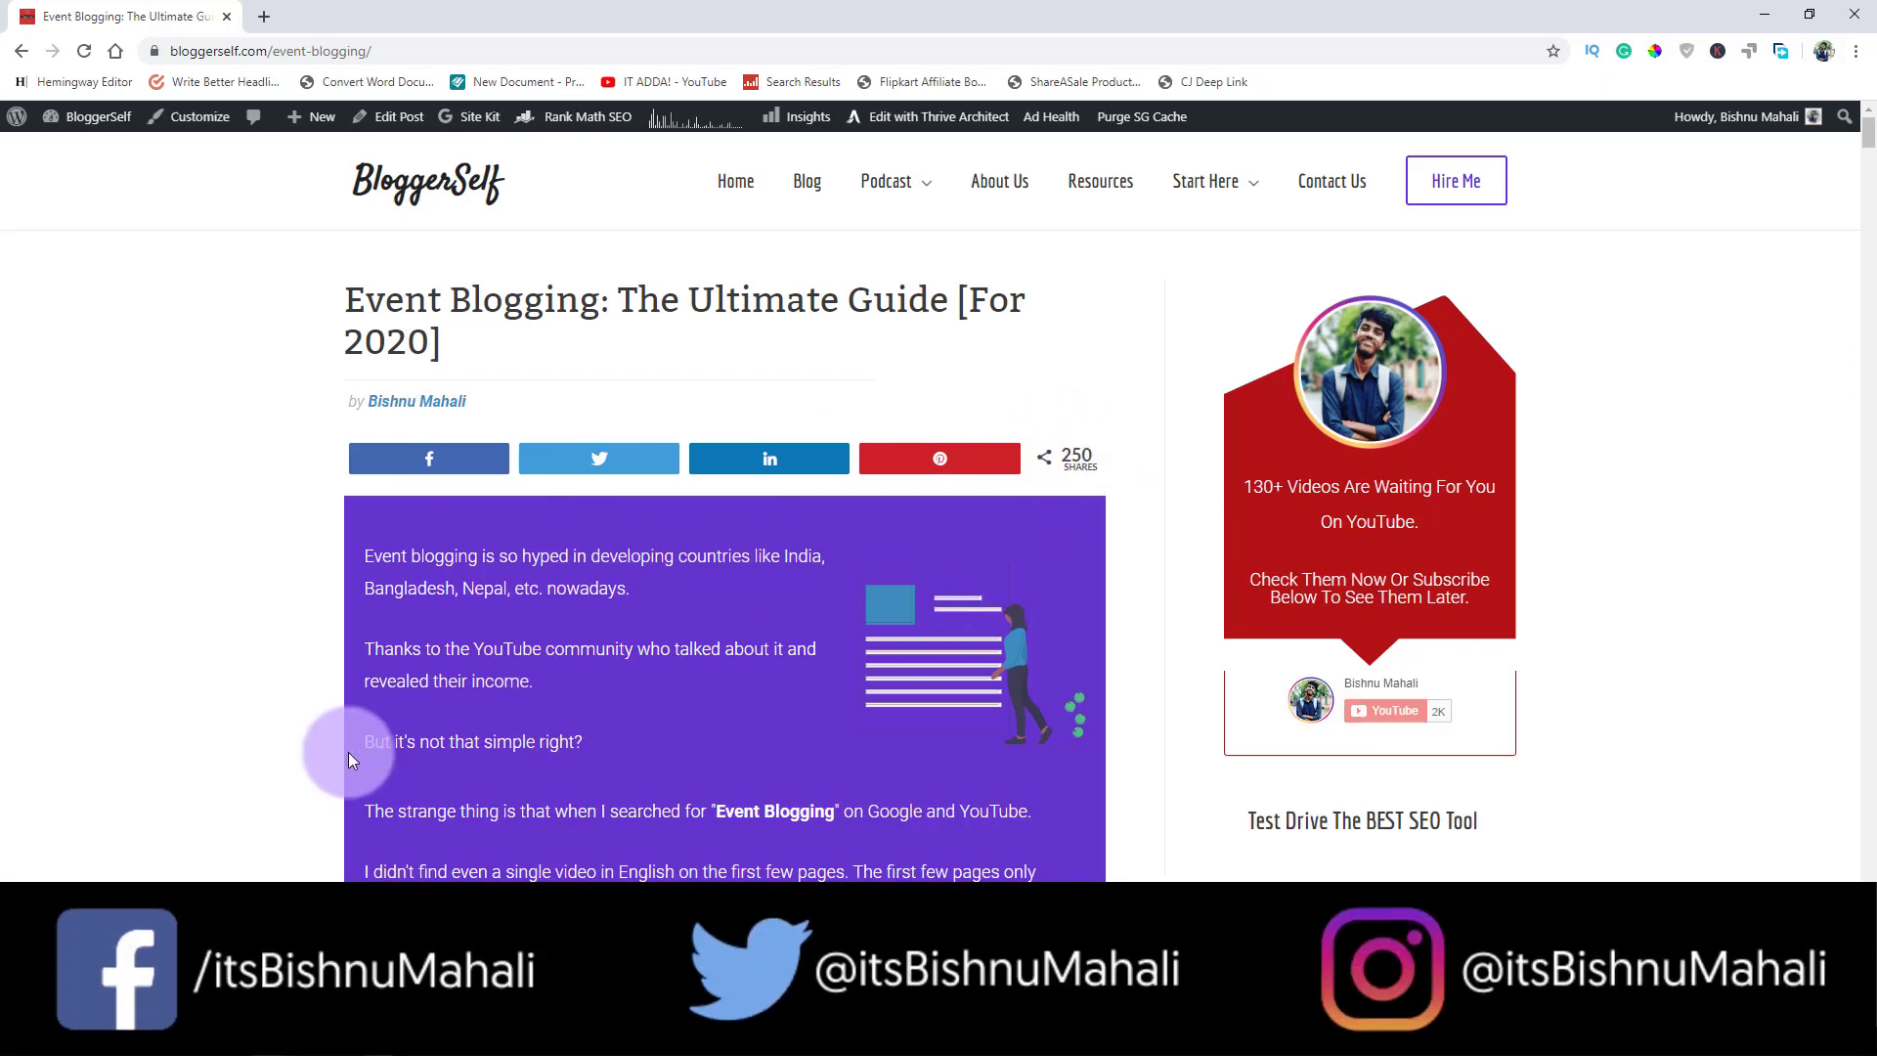
# Step: Look through the Event Blogging article, from its share buttons and introduction down to the Google Trends section
pyautogui.scroll(-3, 348, 753)
pyautogui.scroll(3, 595, 526)
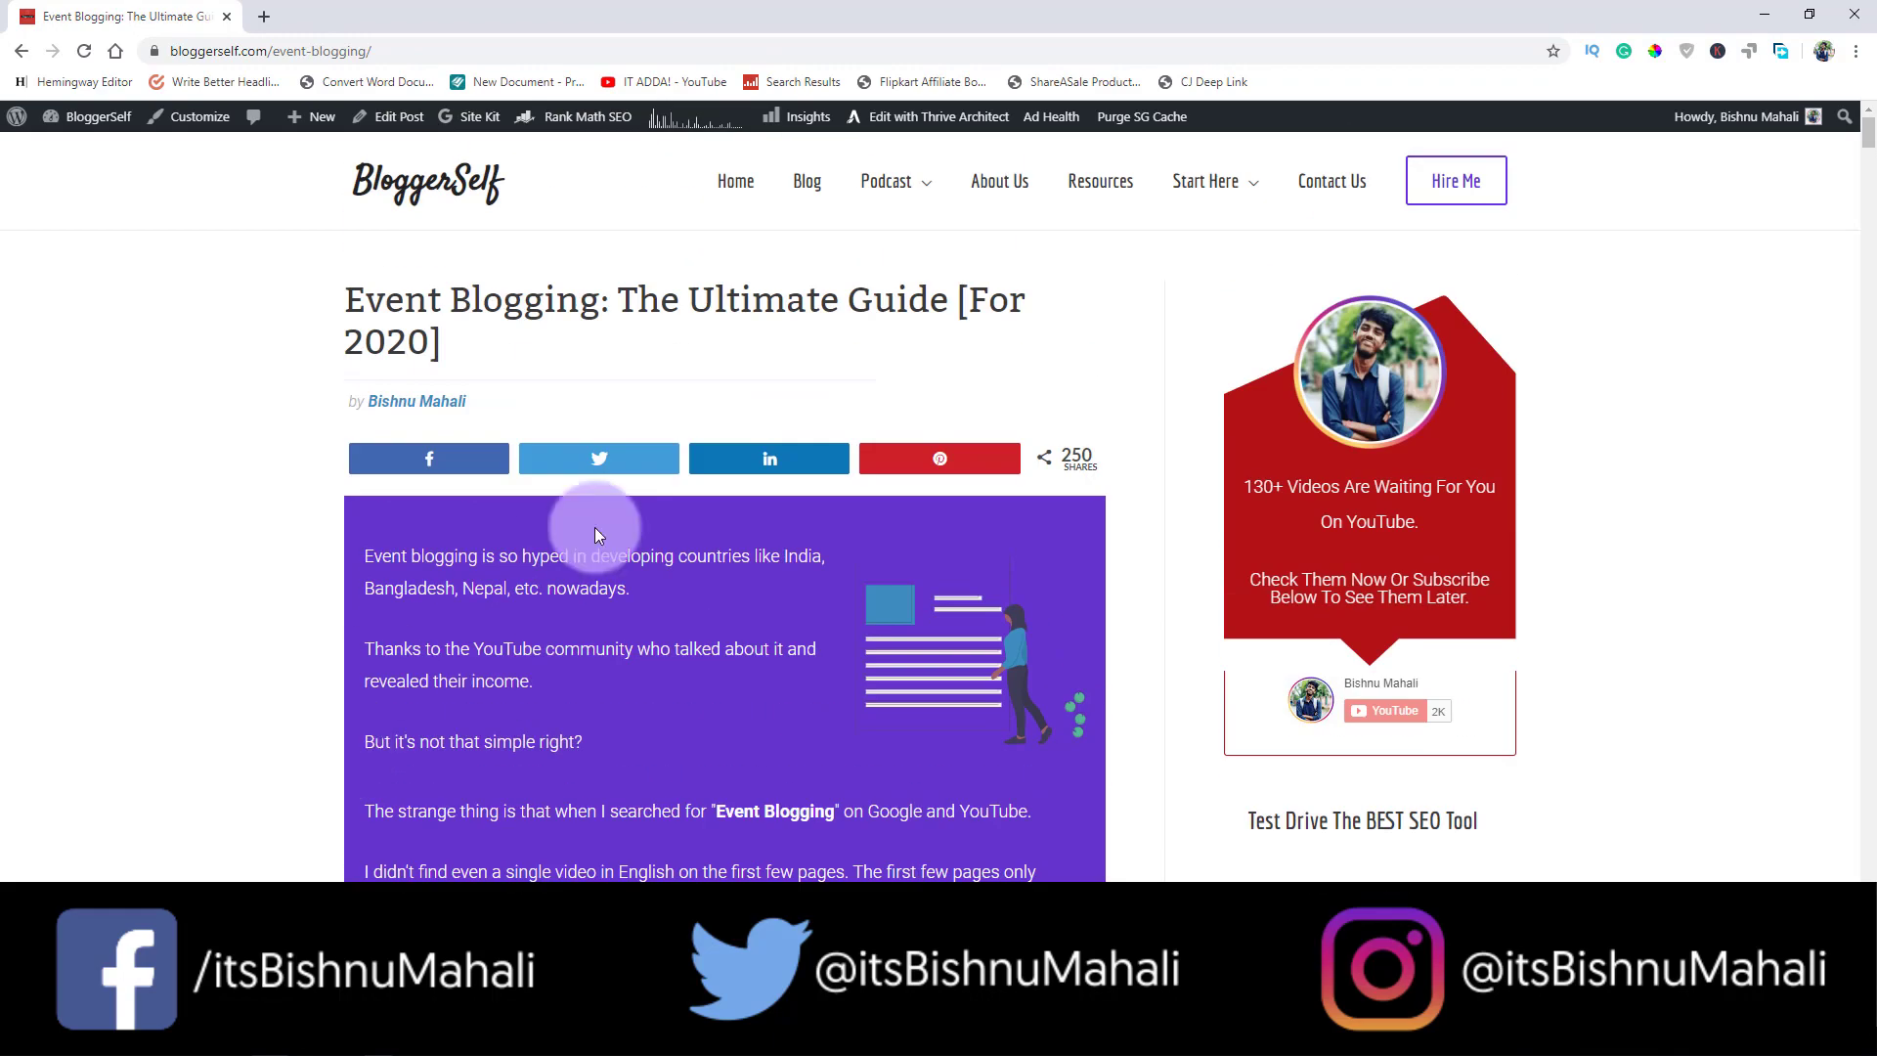
pyautogui.scroll(-10, 747, 659)
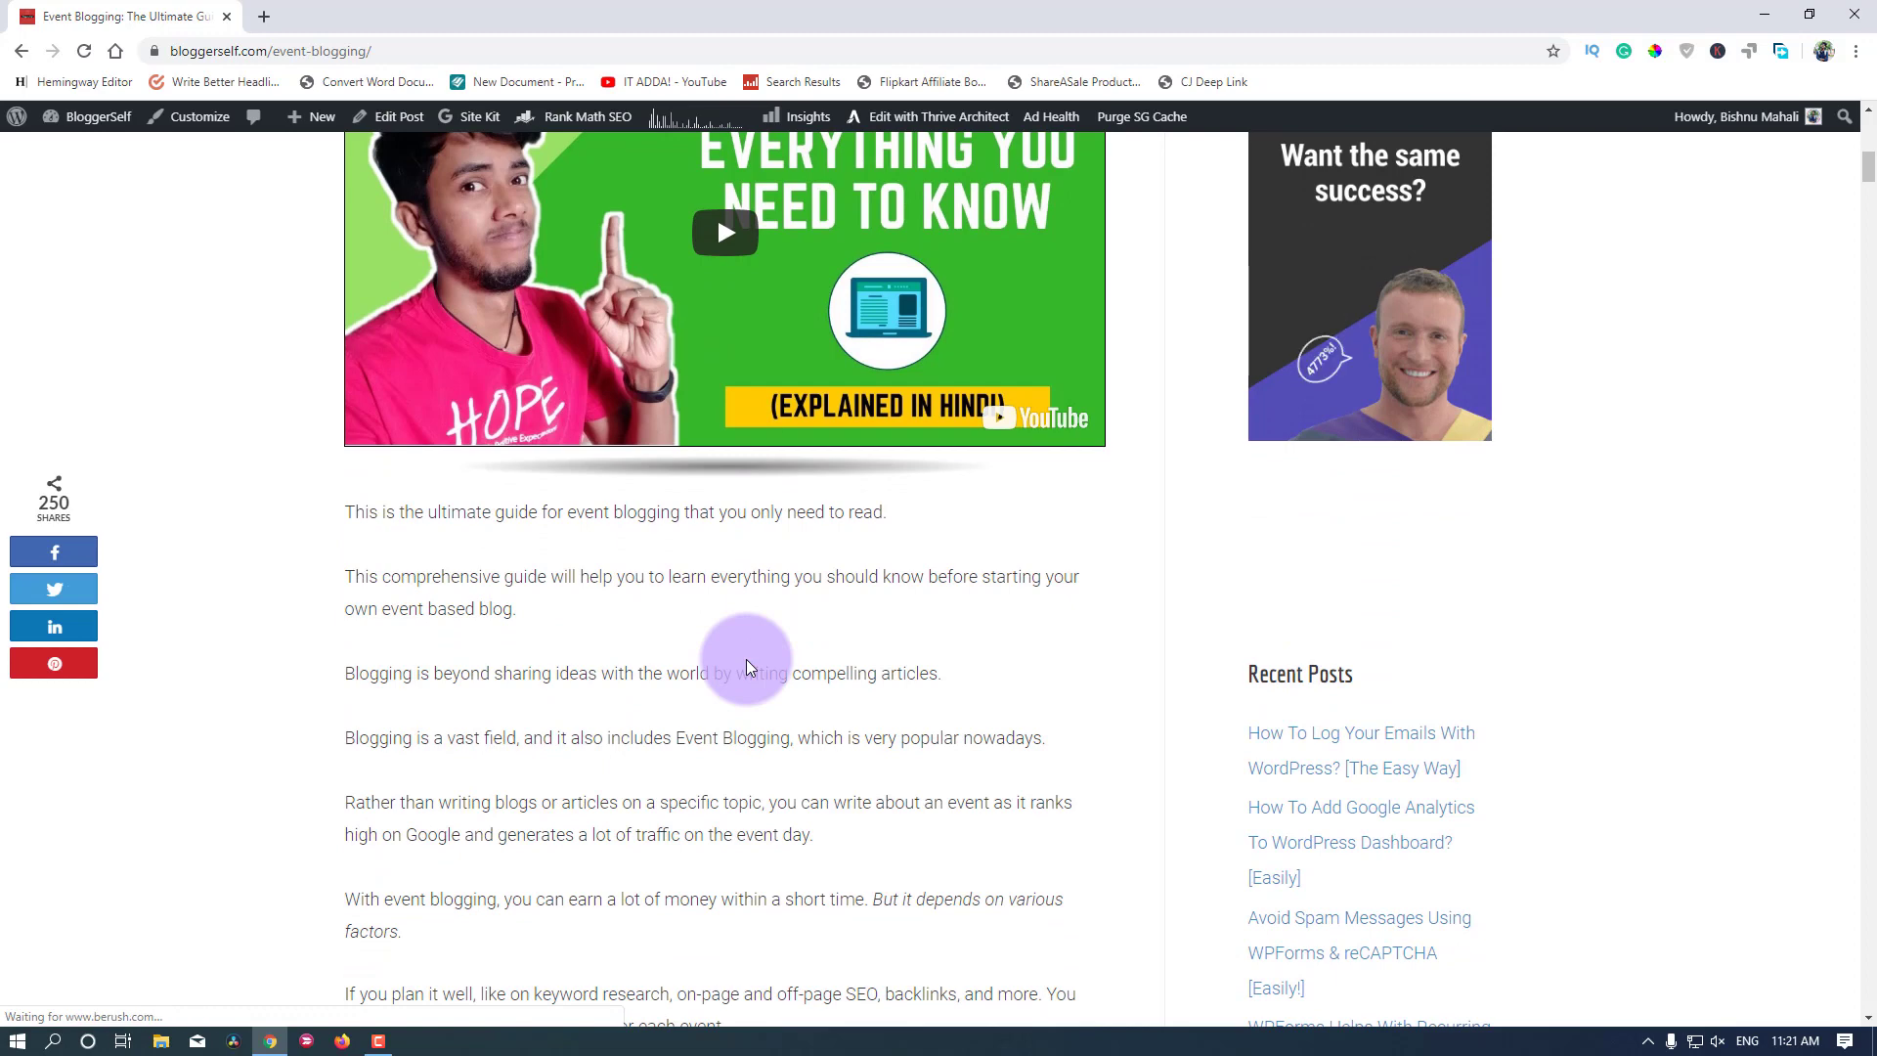
pyautogui.scroll(-2, 747, 659)
pyautogui.scroll(-5, 747, 659)
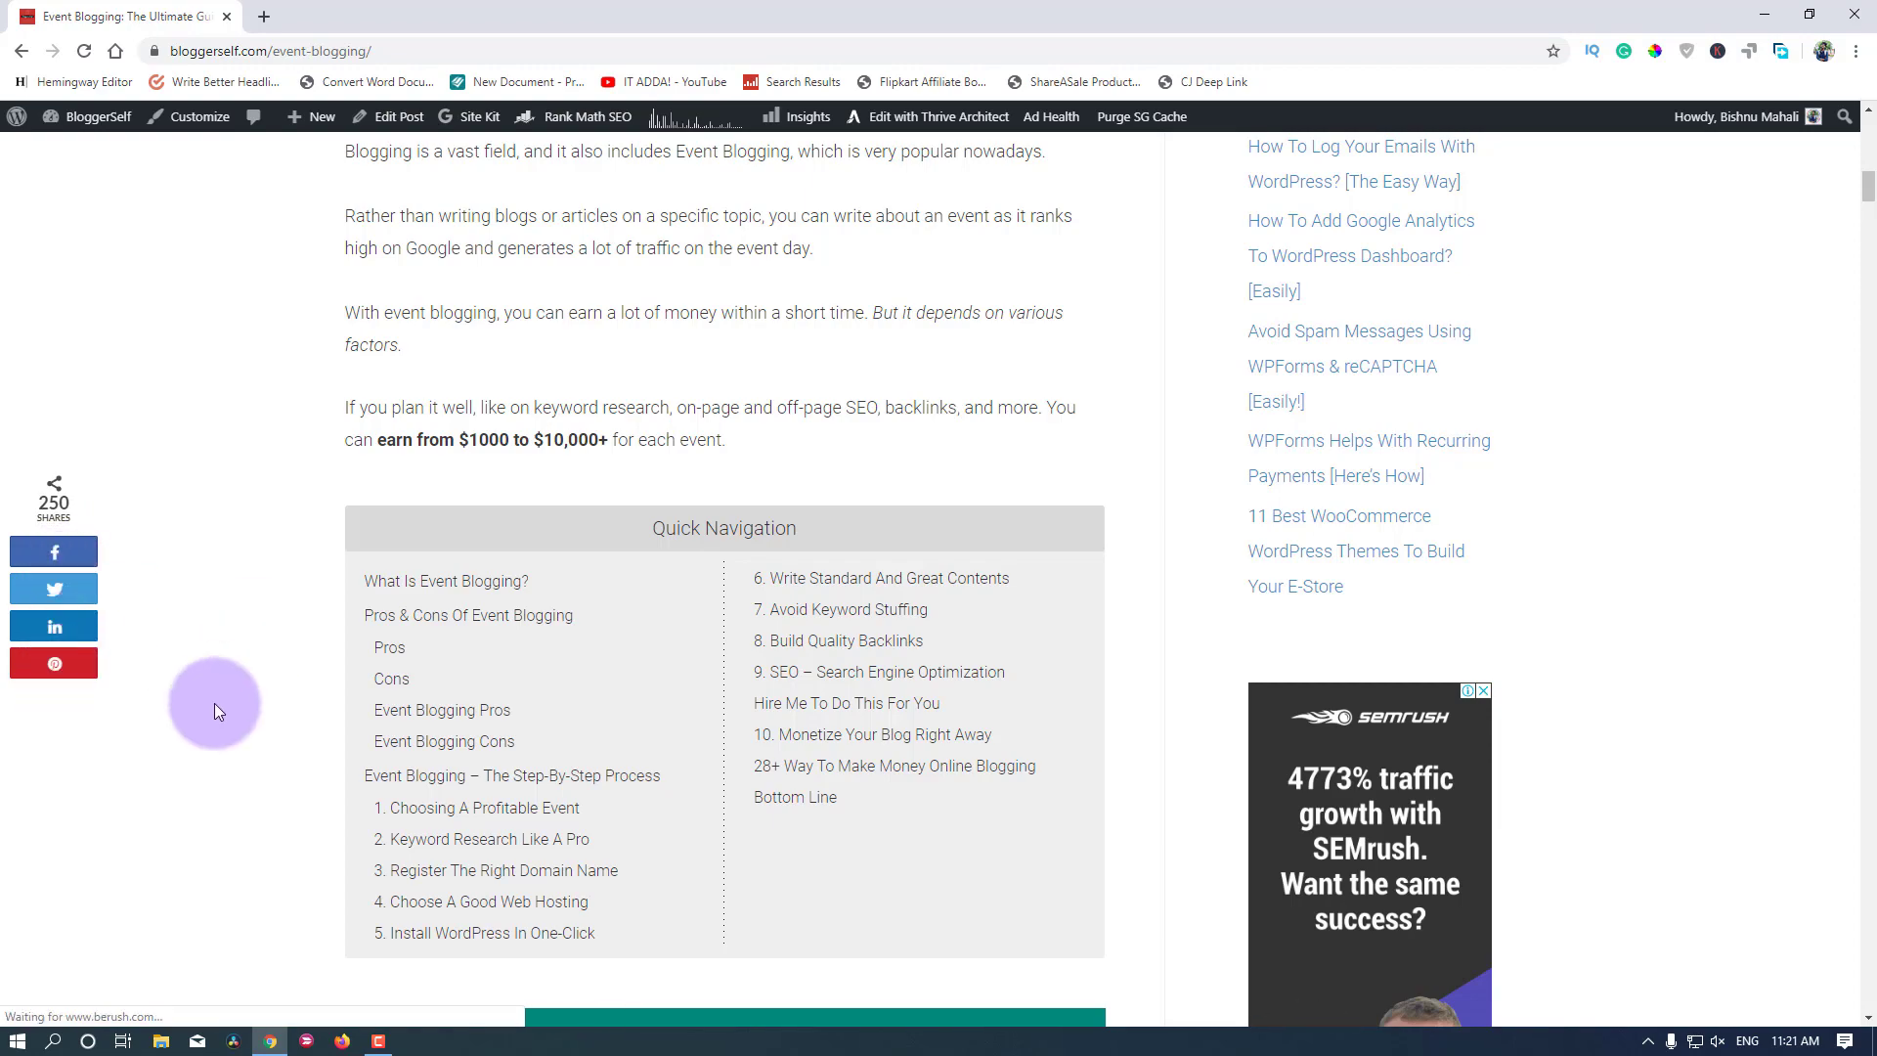
pyautogui.scroll(10, 205, 729)
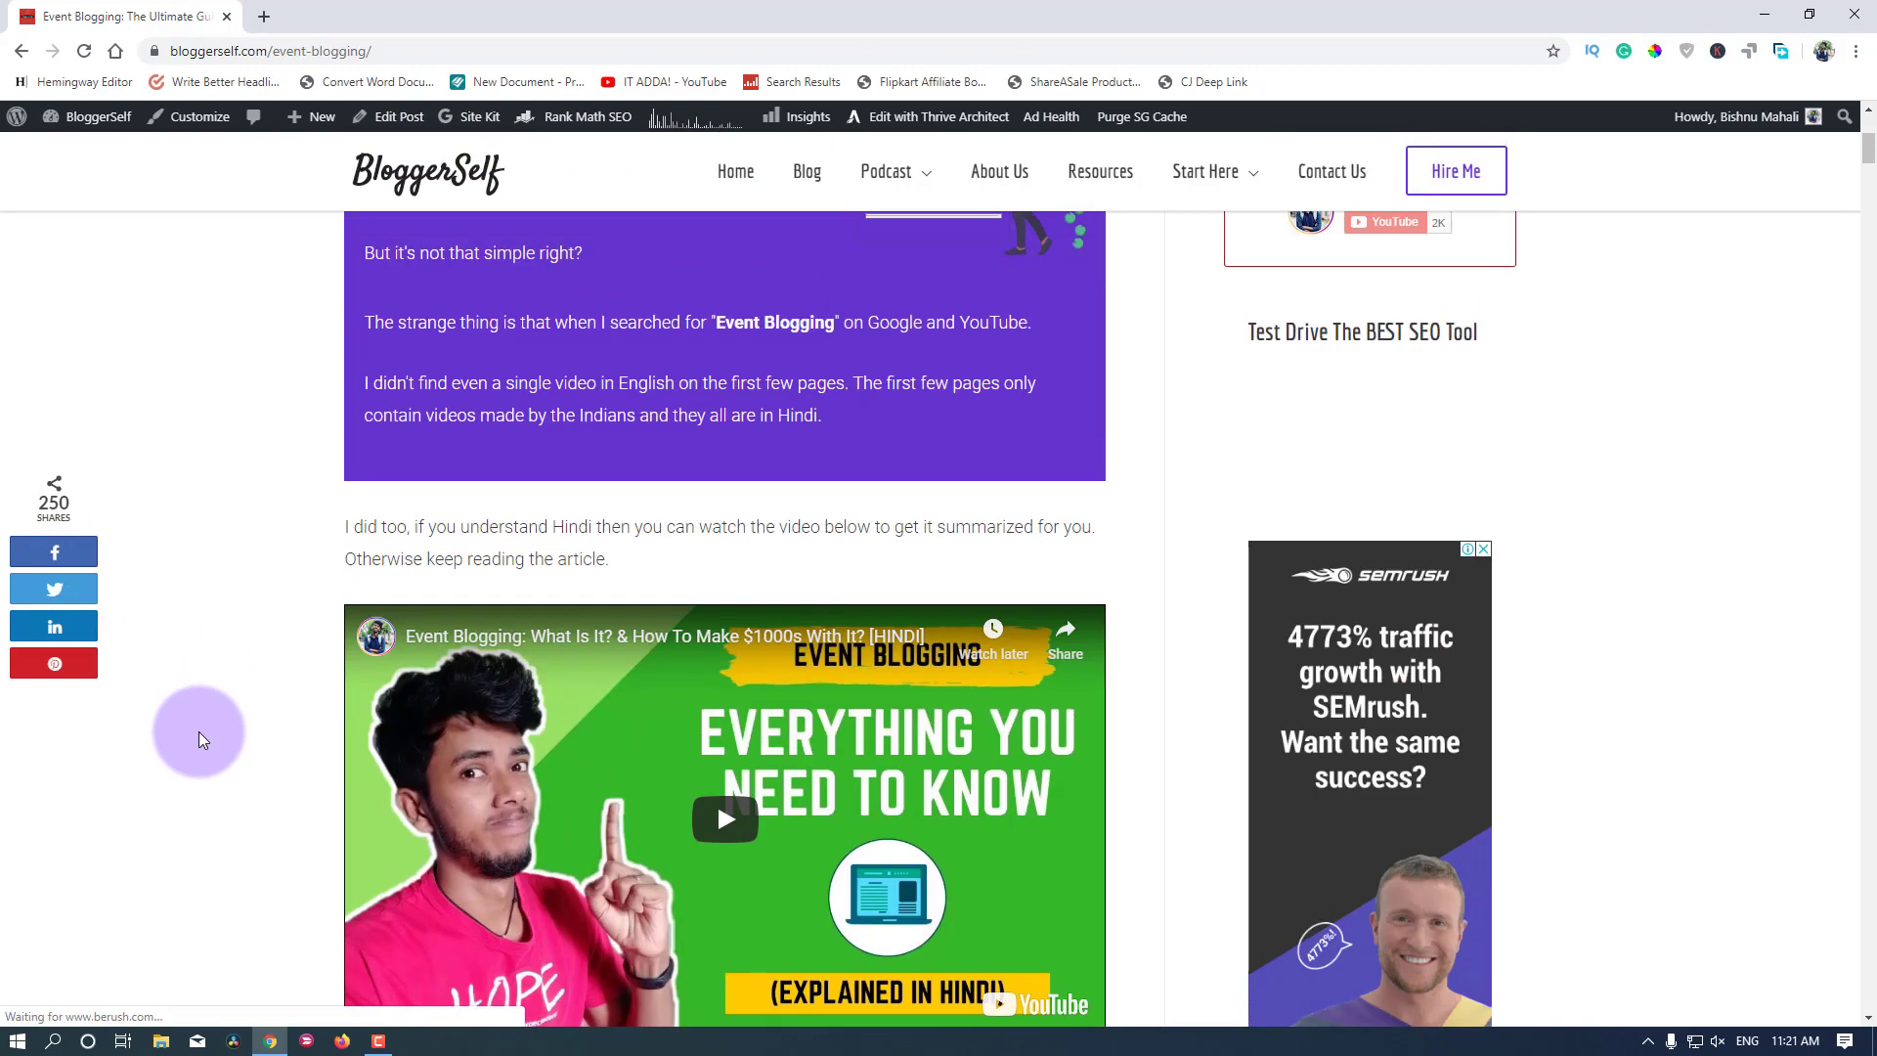
pyautogui.scroll(5, 198, 731)
pyautogui.scroll(-13, 197, 731)
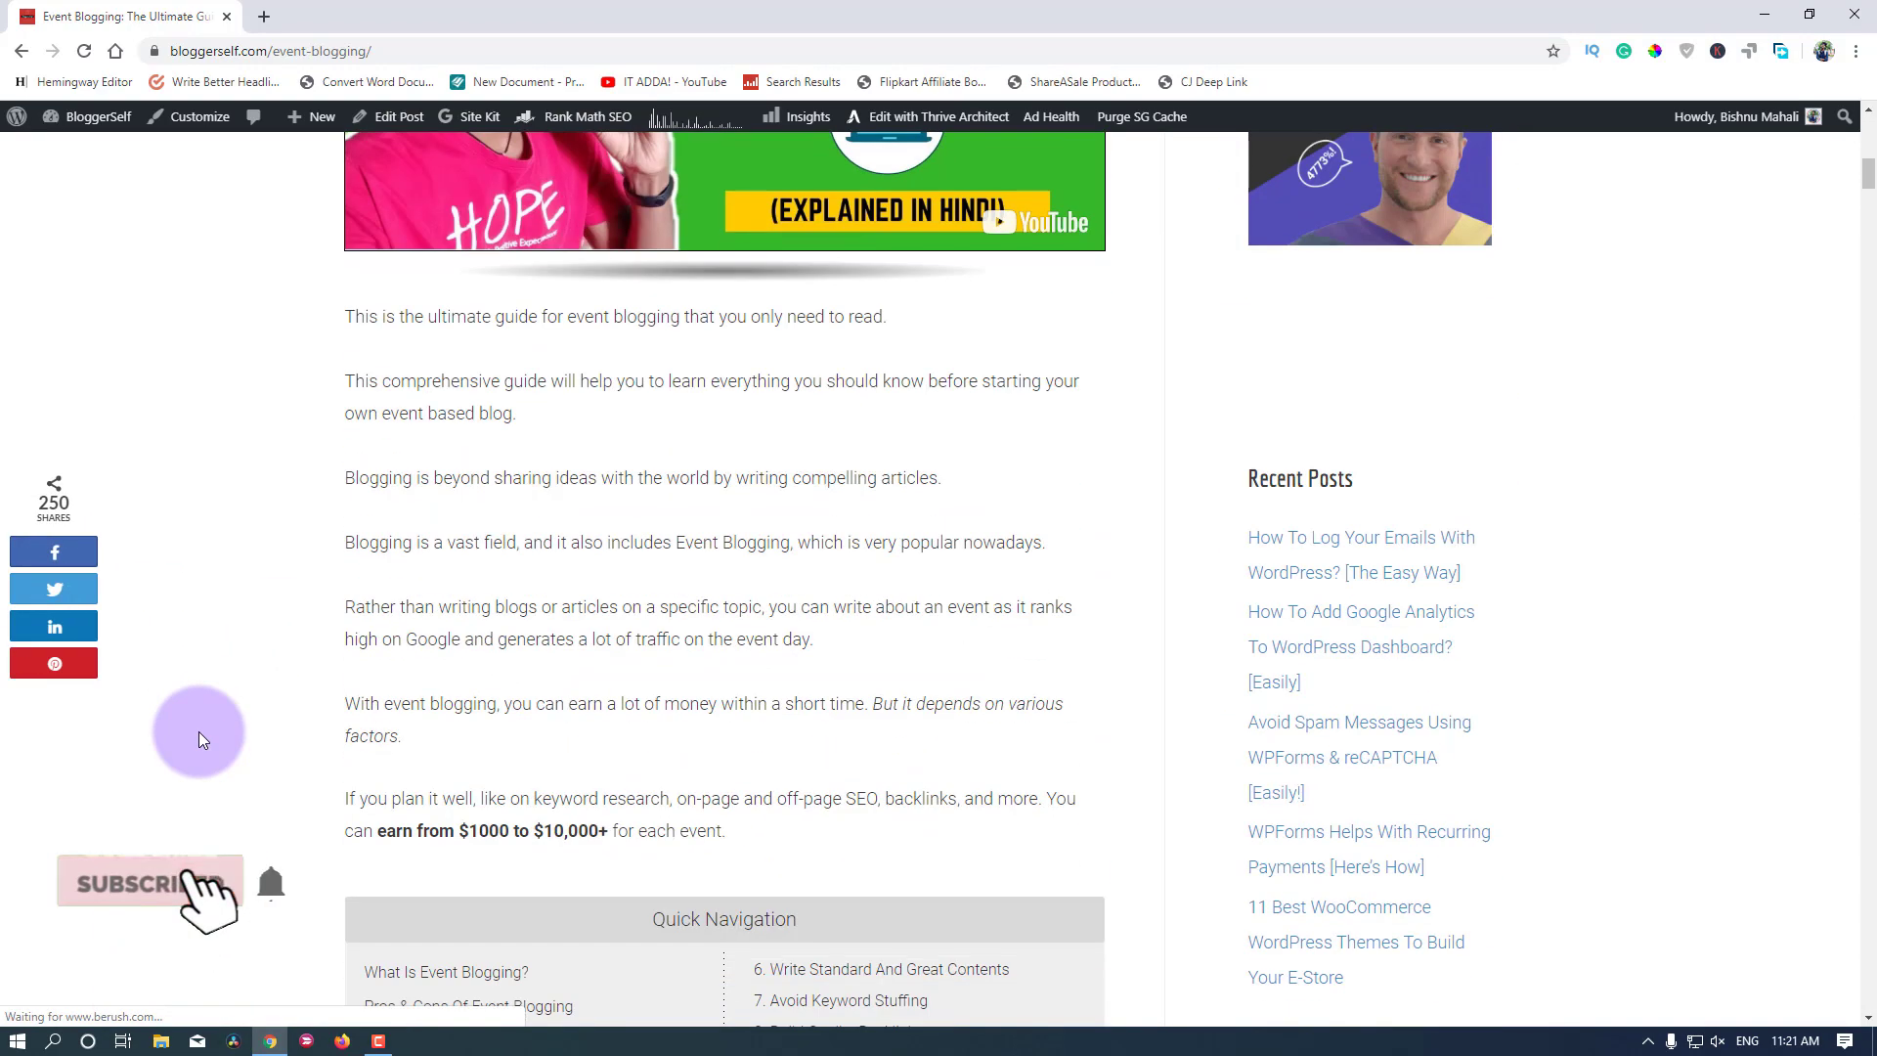
pyautogui.scroll(-20, 197, 732)
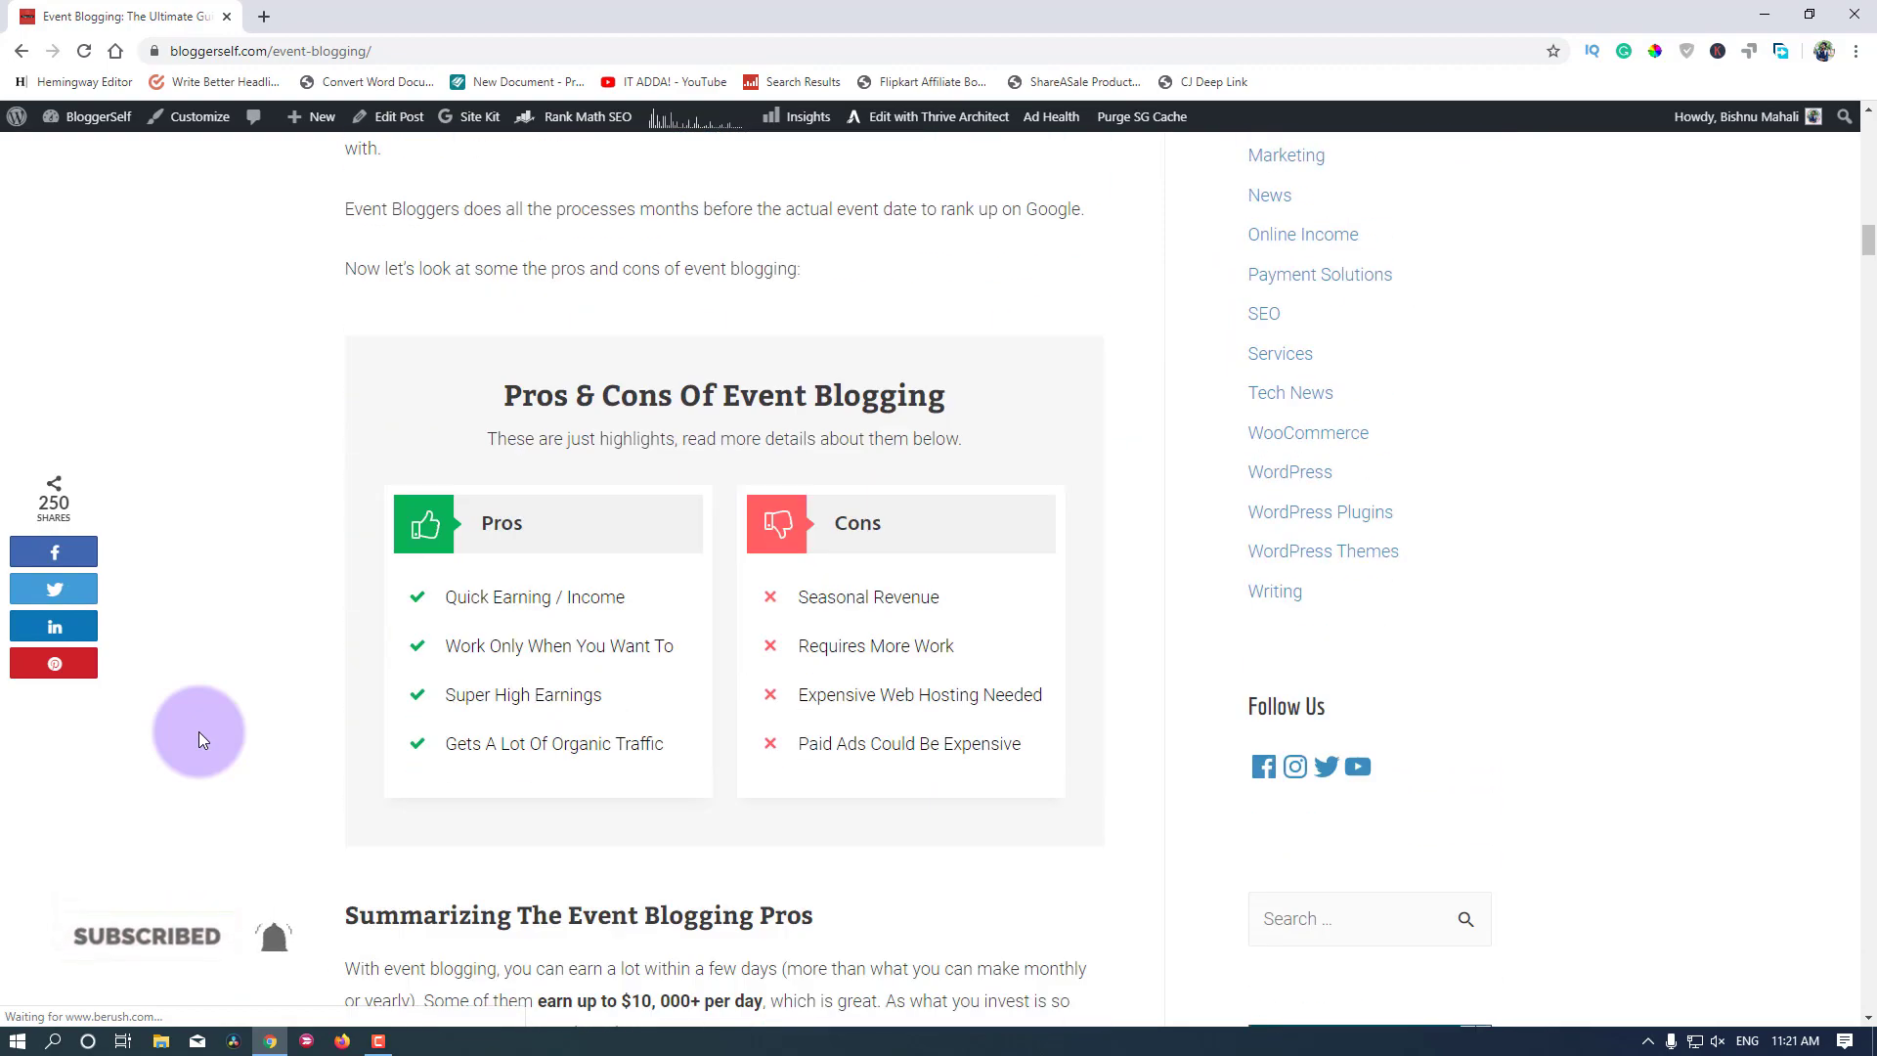
pyautogui.scroll(-6, 198, 731)
pyautogui.scroll(-5, 198, 731)
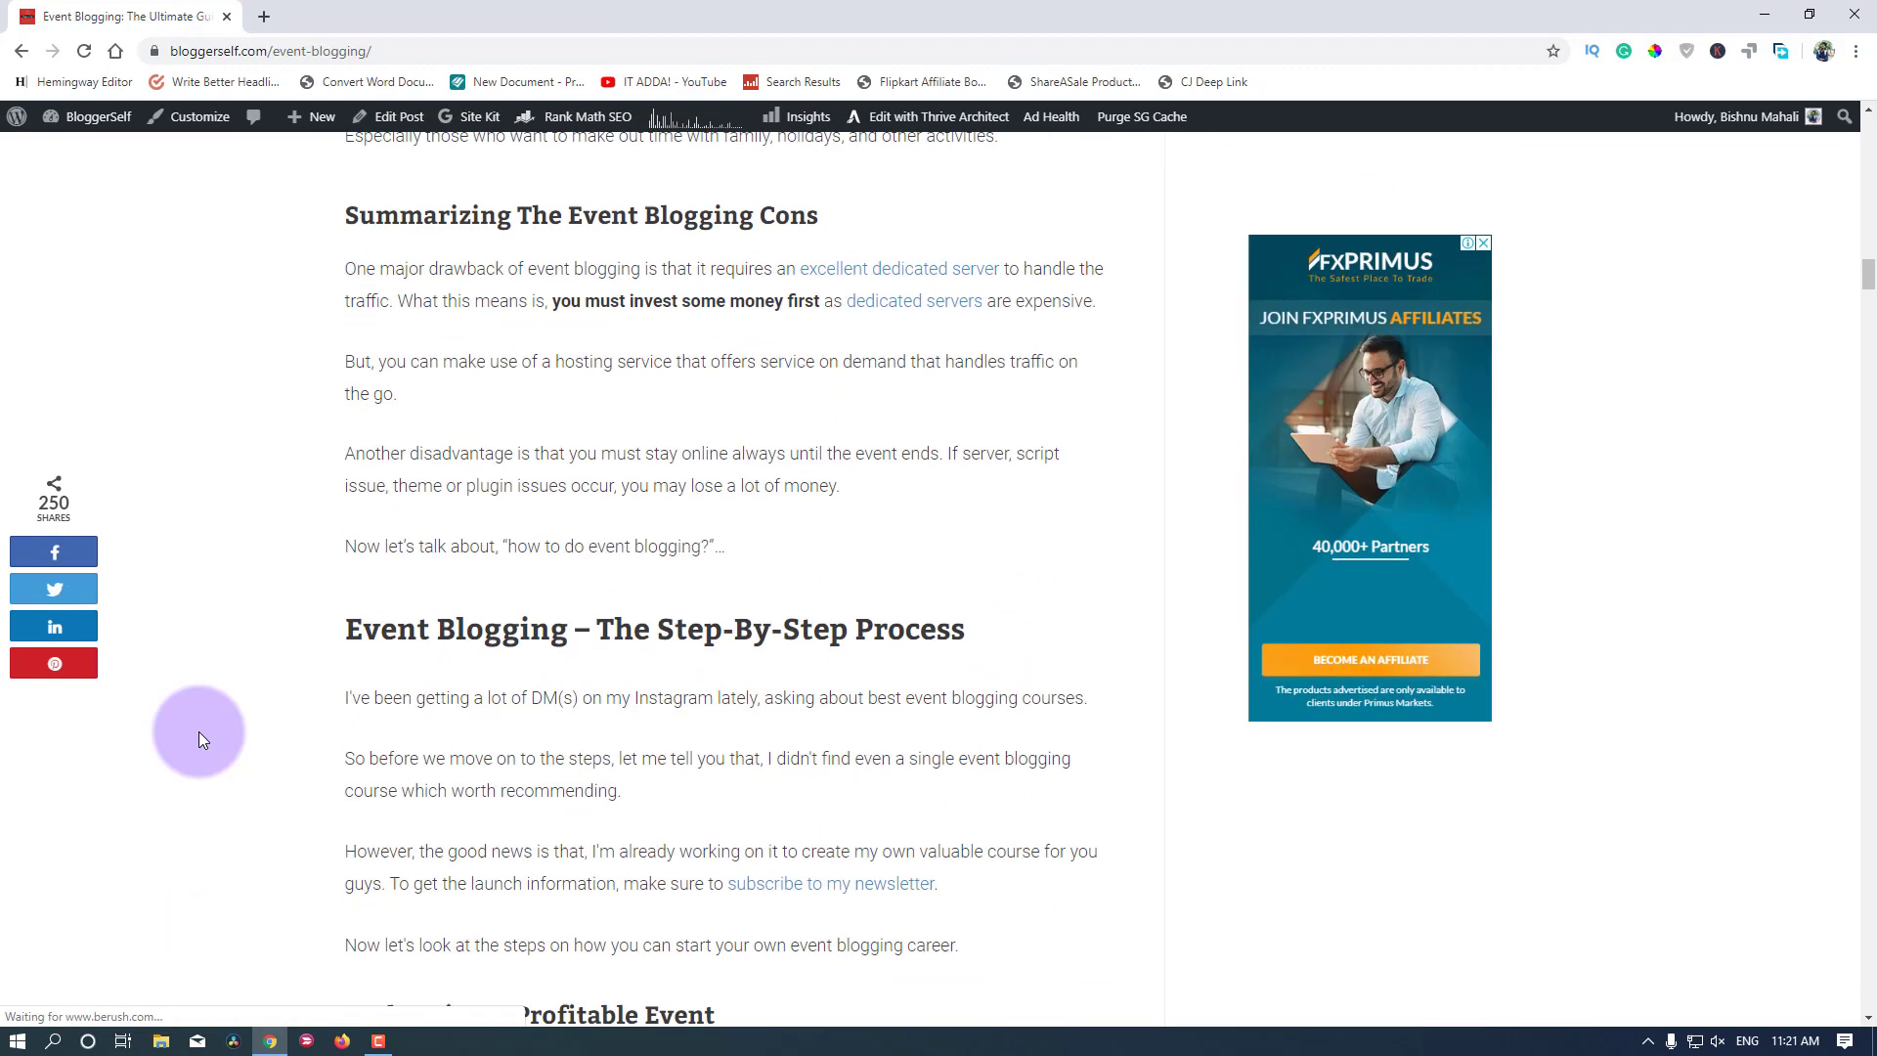
pyautogui.scroll(-6, 197, 731)
pyautogui.scroll(-7, 198, 732)
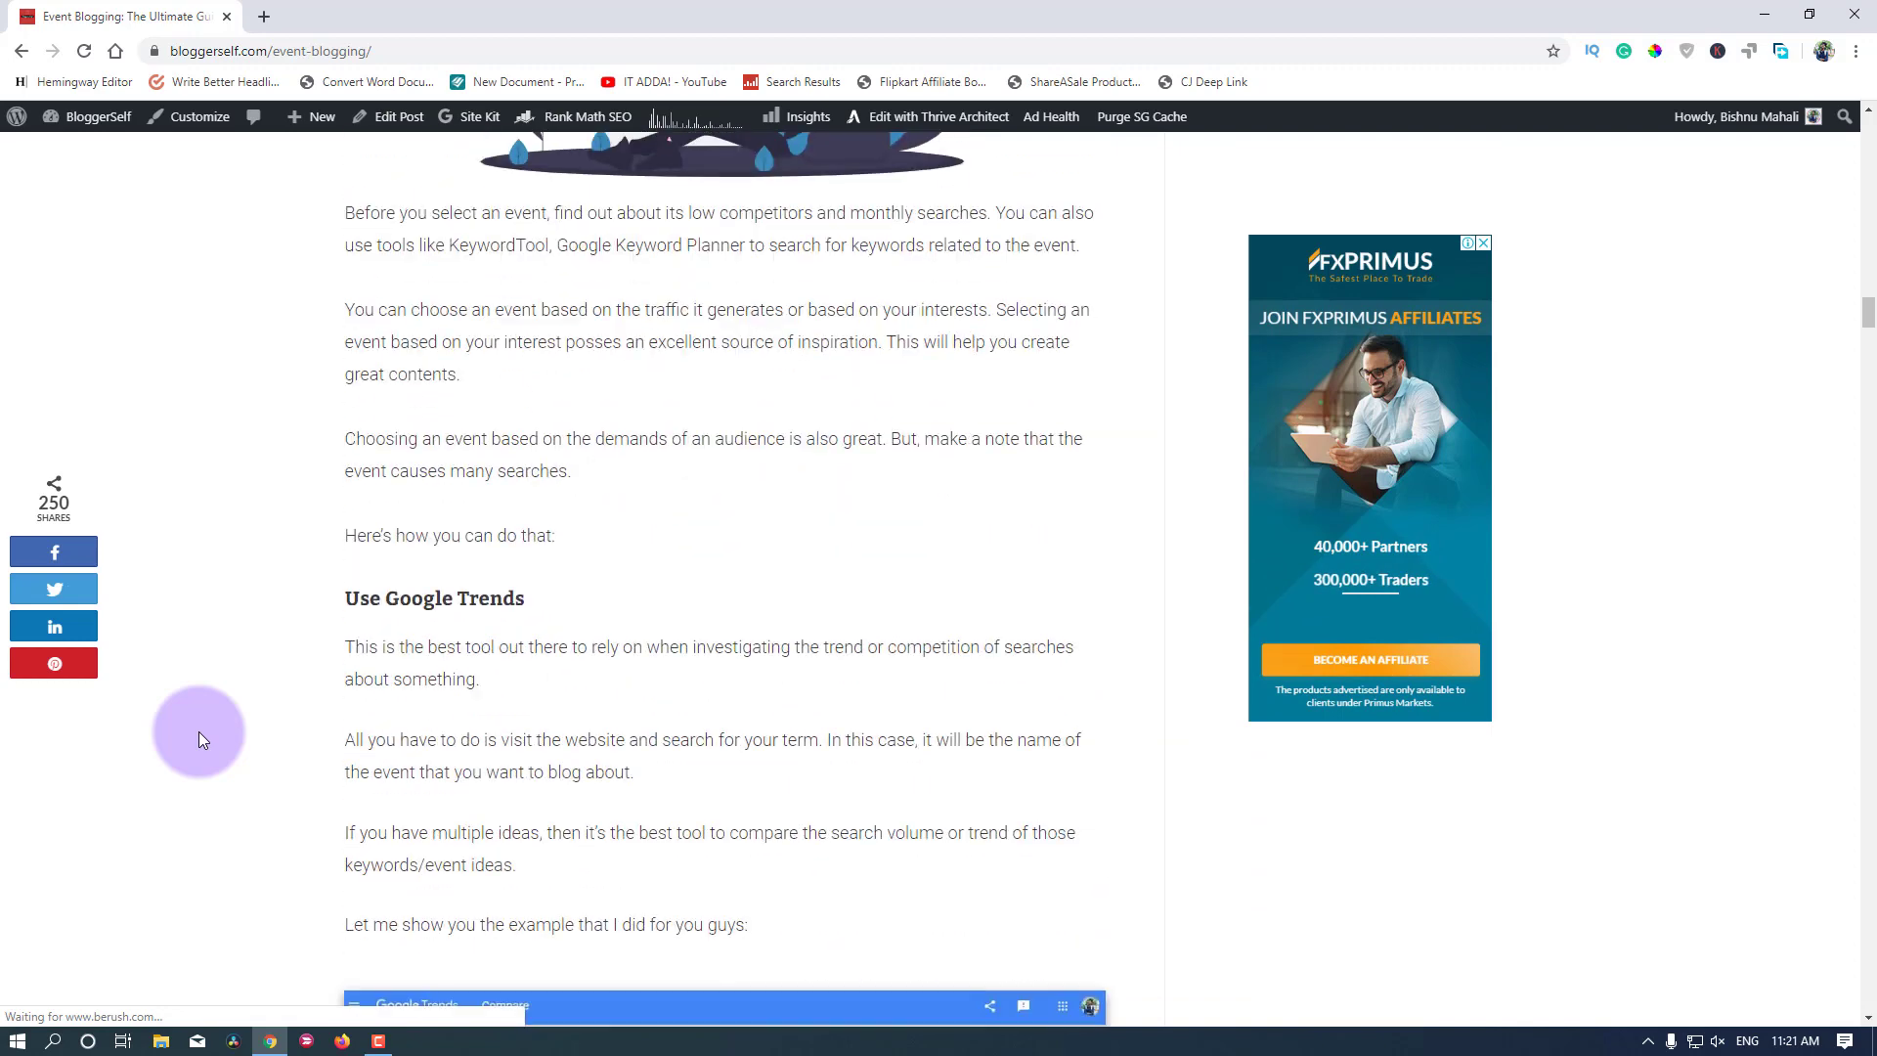
pyautogui.scroll(12, 198, 731)
# Step: Open the Social Snap website, socialsnap.com, in a new browser tab
pyautogui.click(264, 17)
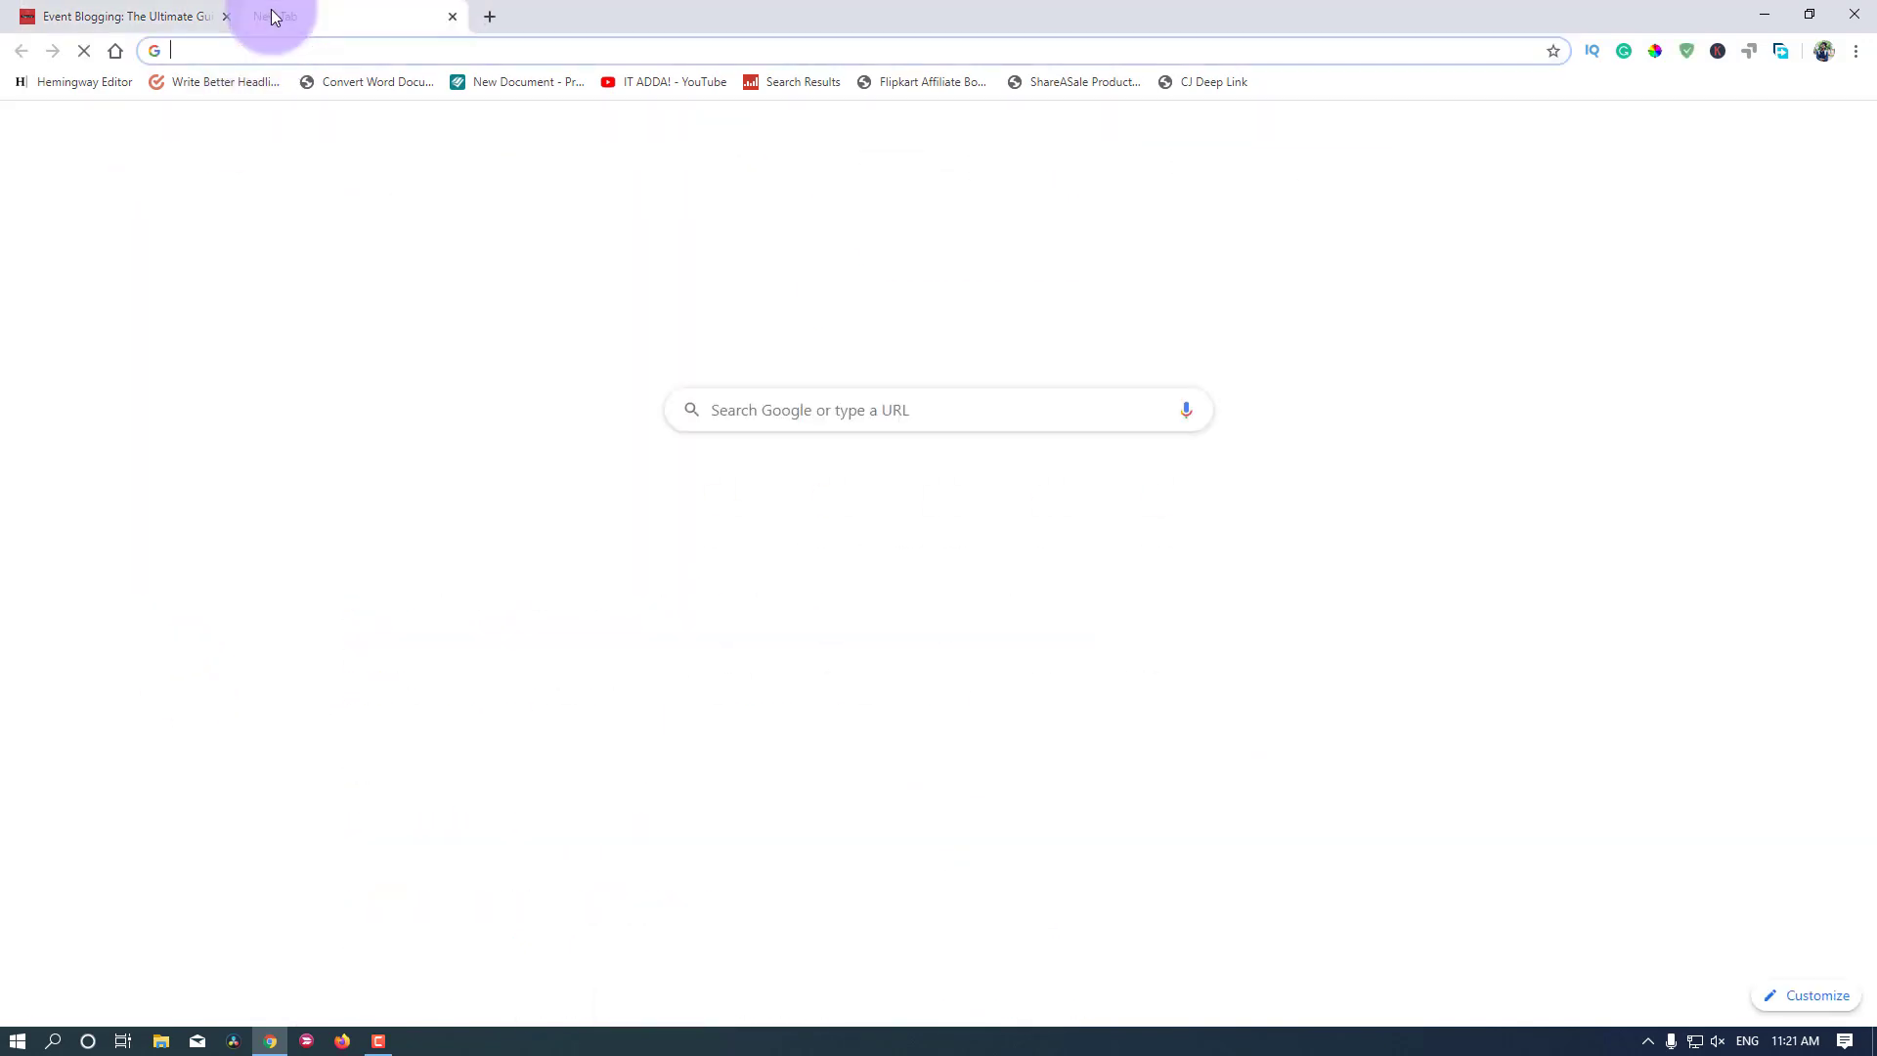
pyautogui.write('s')
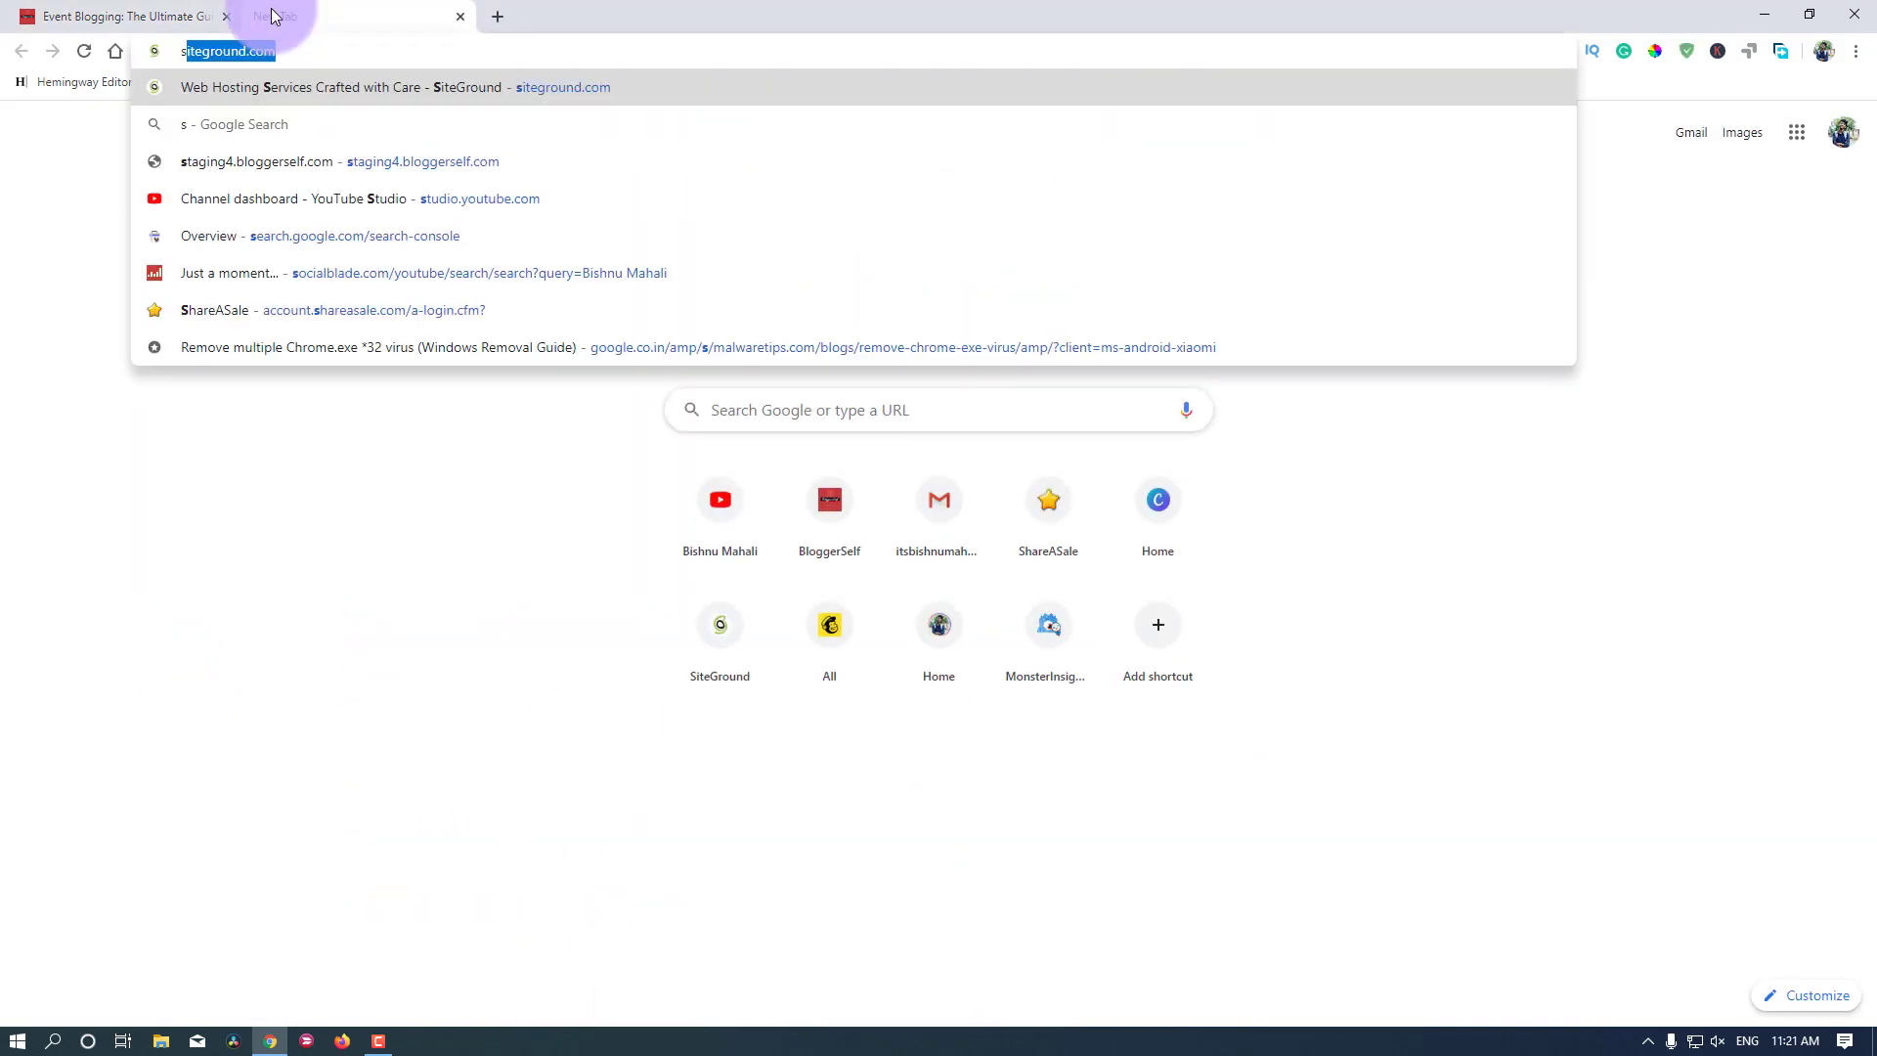
pyautogui.write('oca')
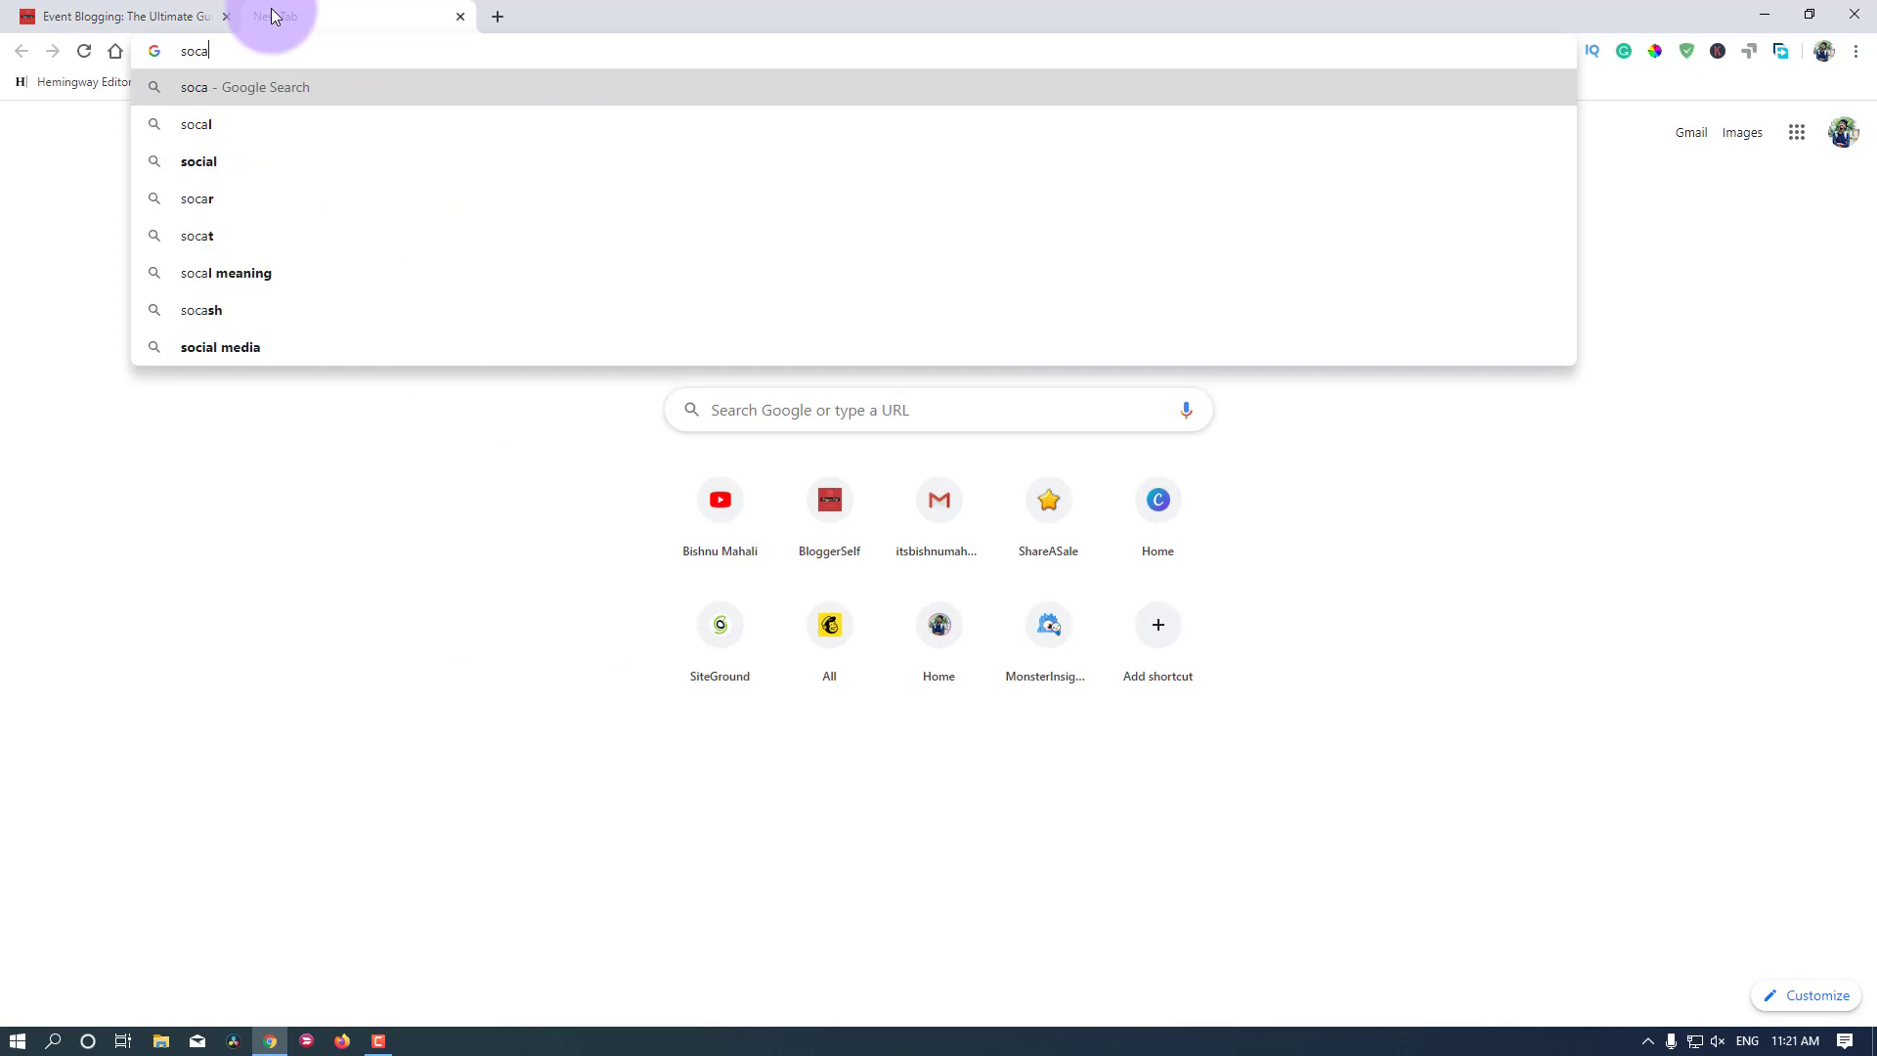
pyautogui.press('BackSpace')
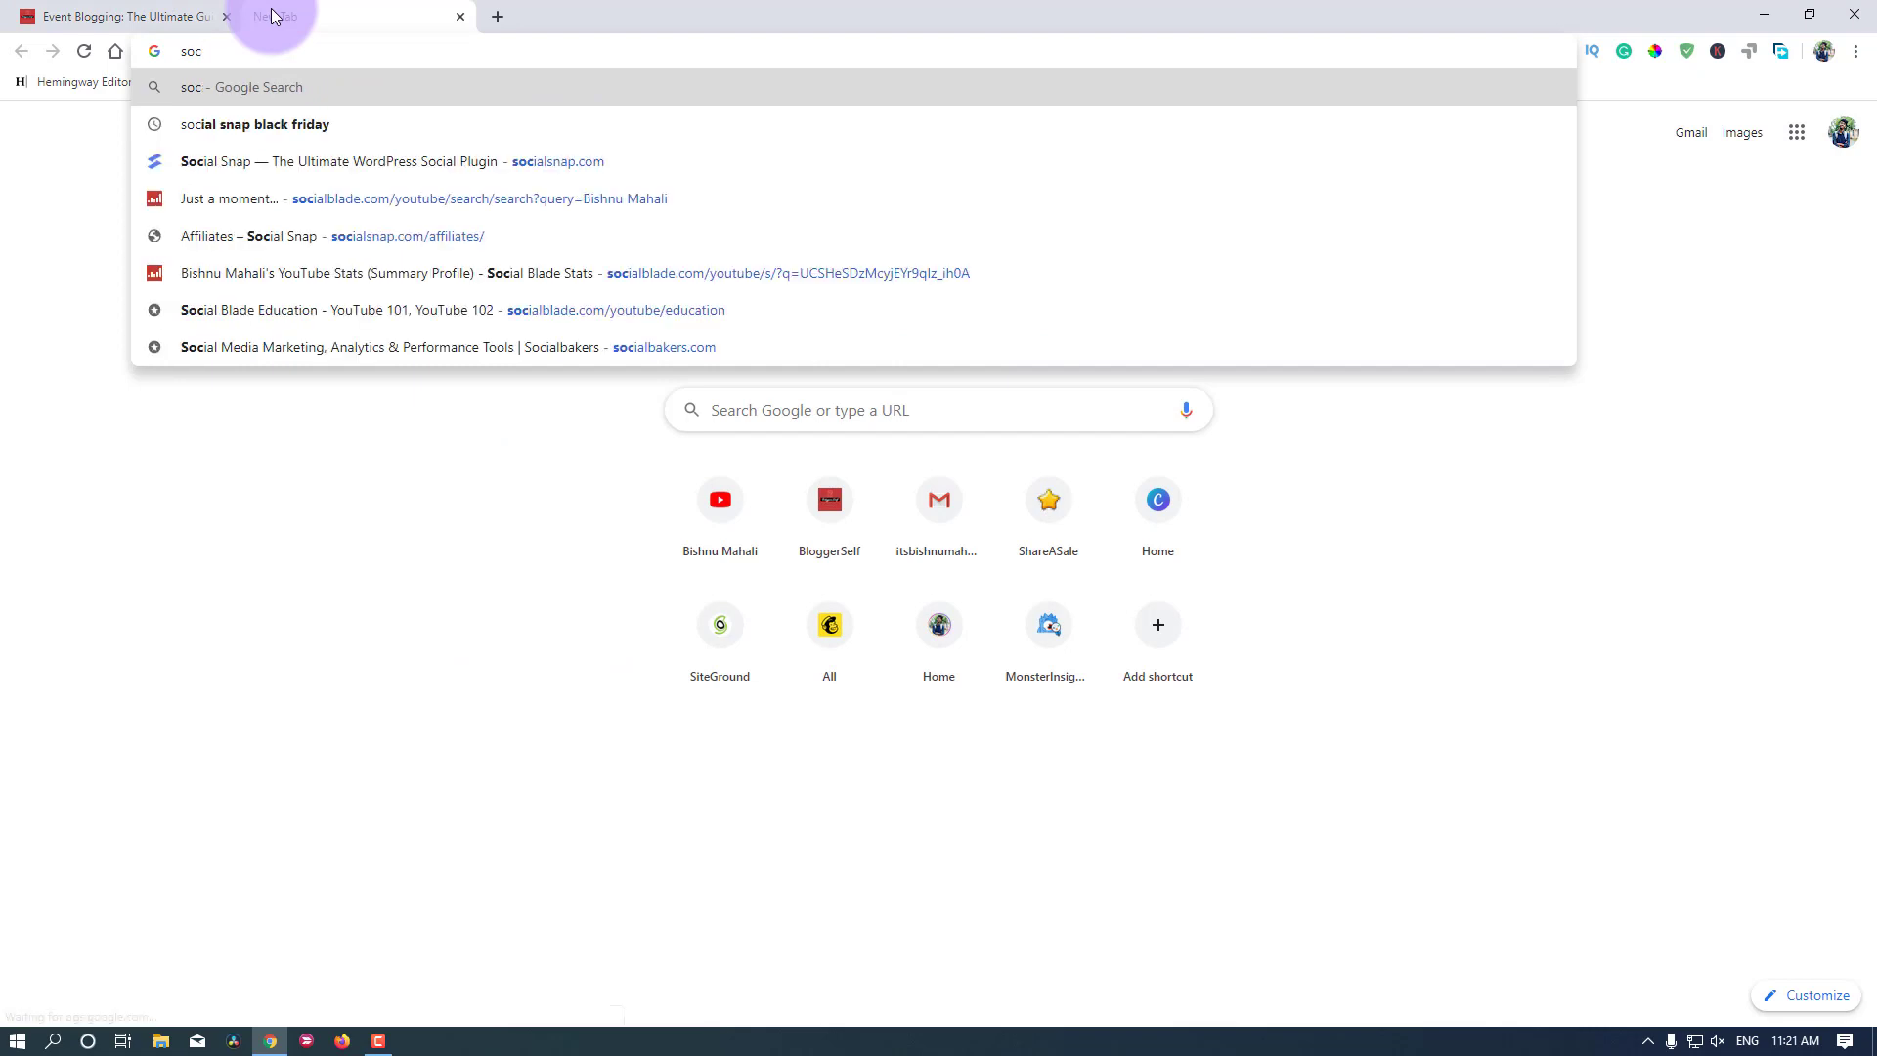
pyautogui.press('Down')
pyautogui.press('Down')
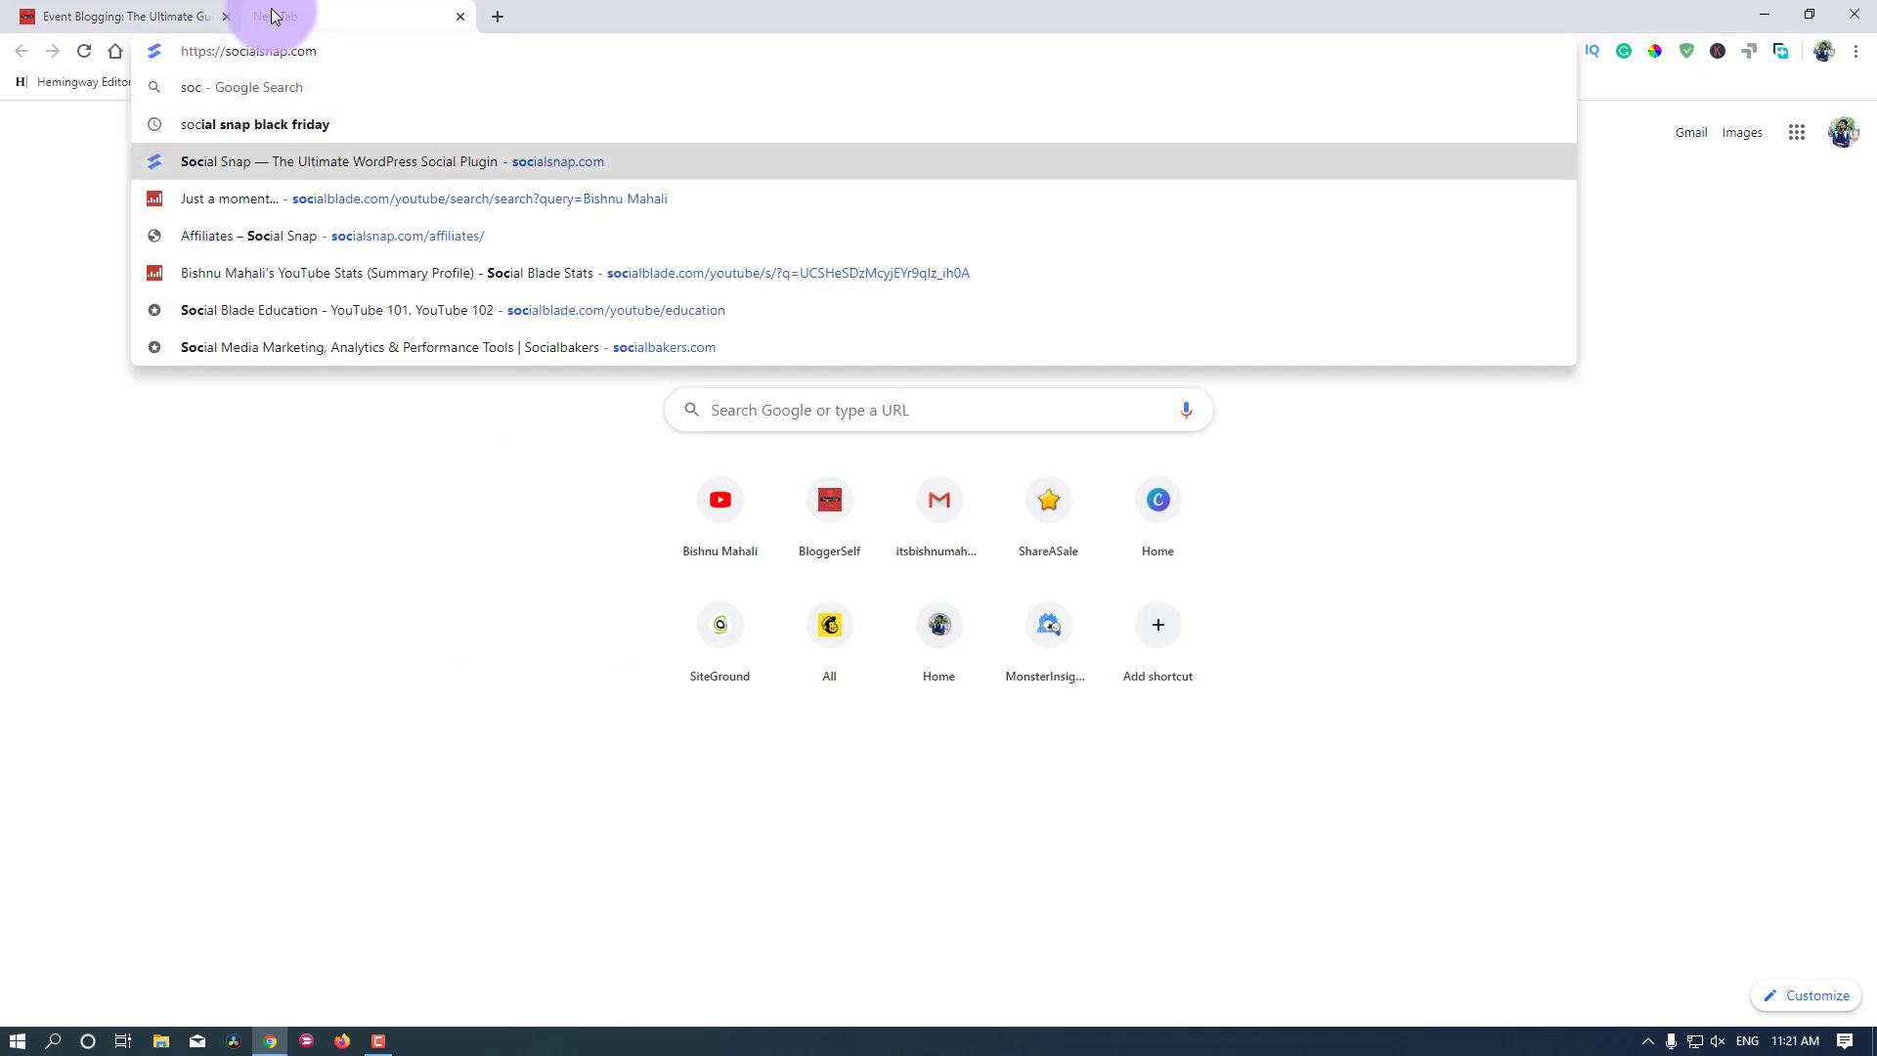
pyautogui.press('Return')
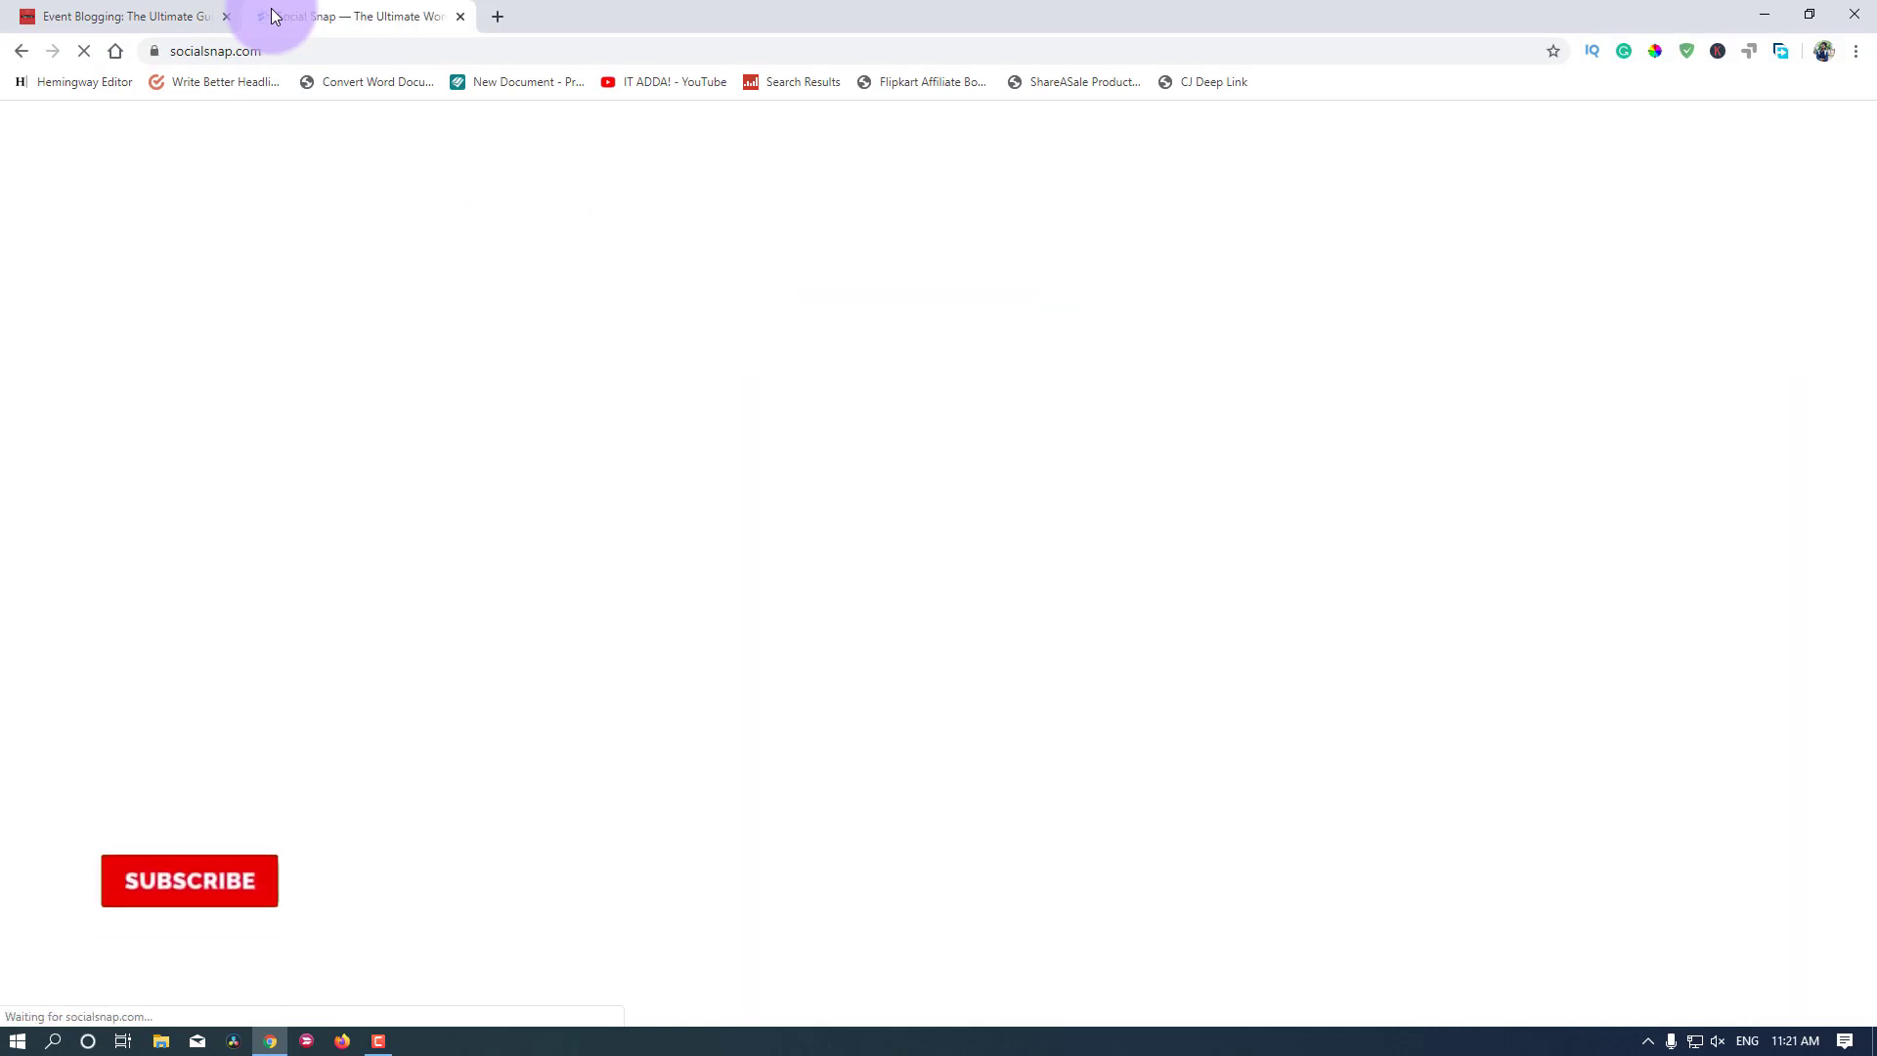
pyautogui.click(104, 17)
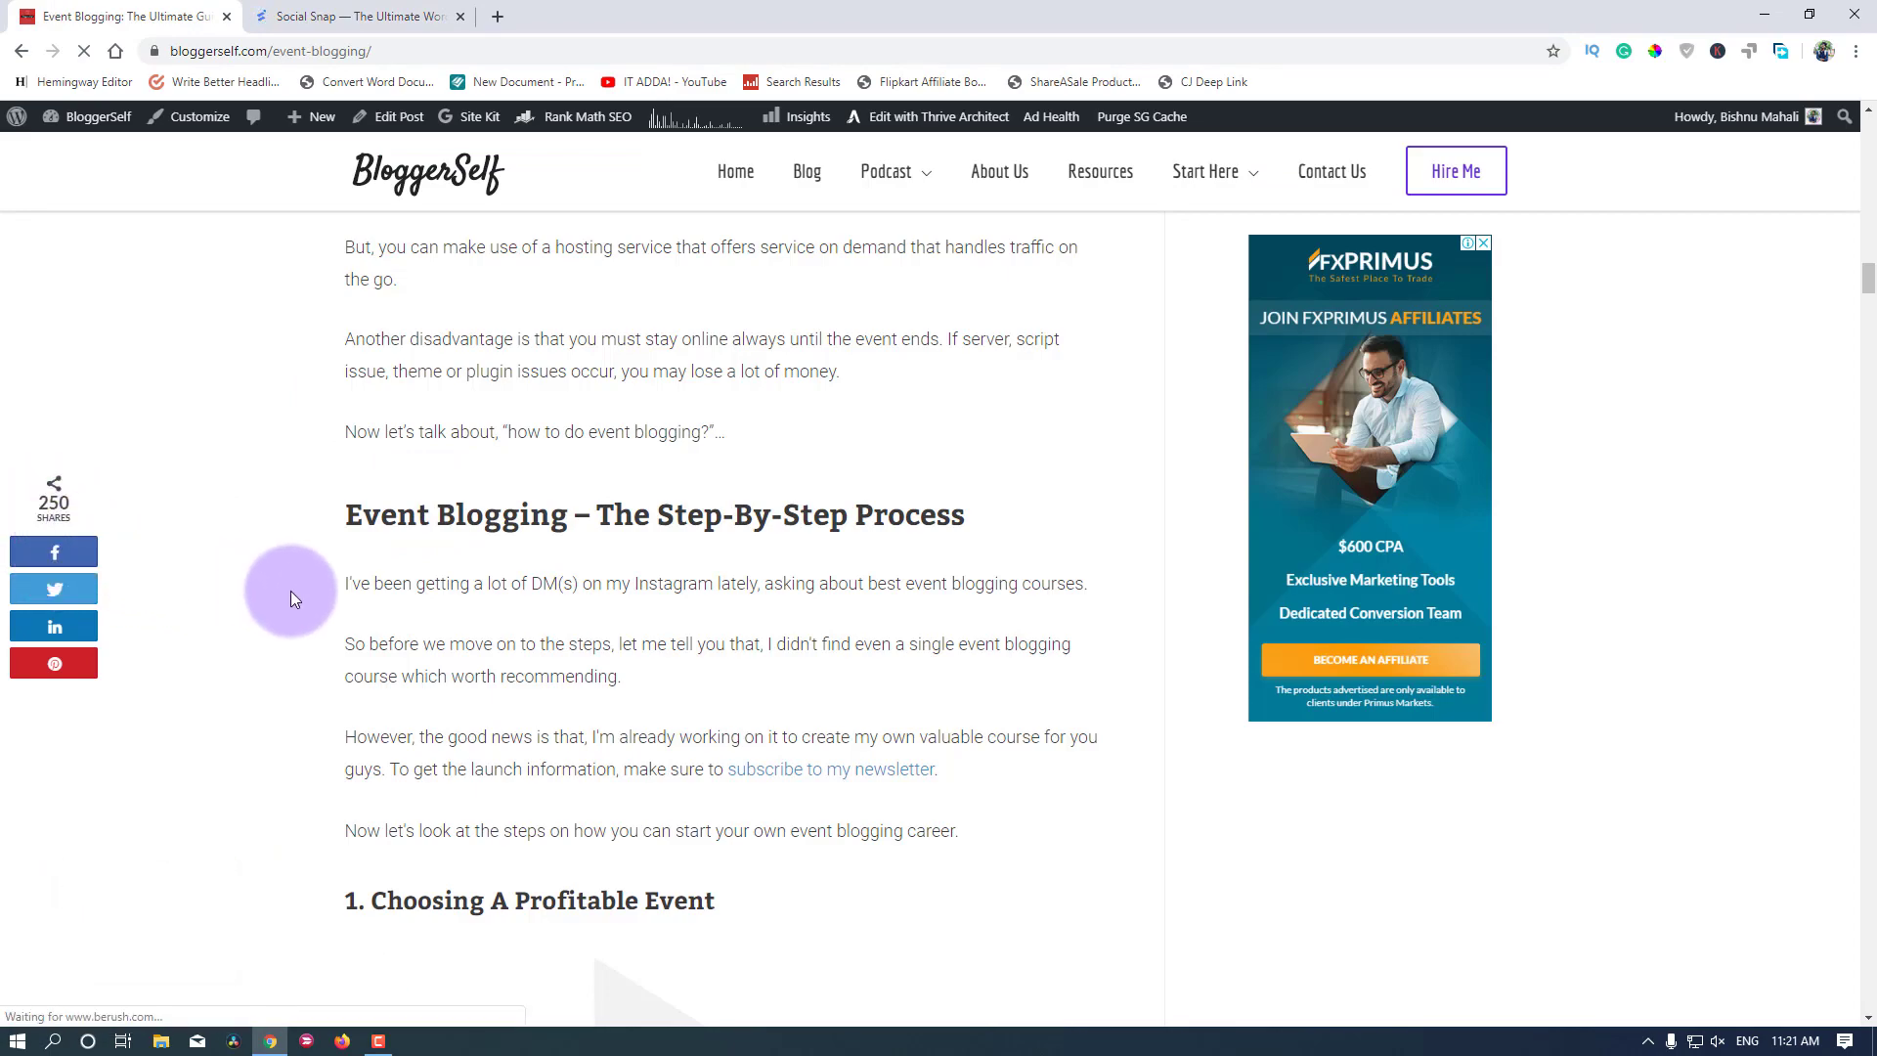
pyautogui.scroll(10, 295, 591)
pyautogui.scroll(20, 295, 591)
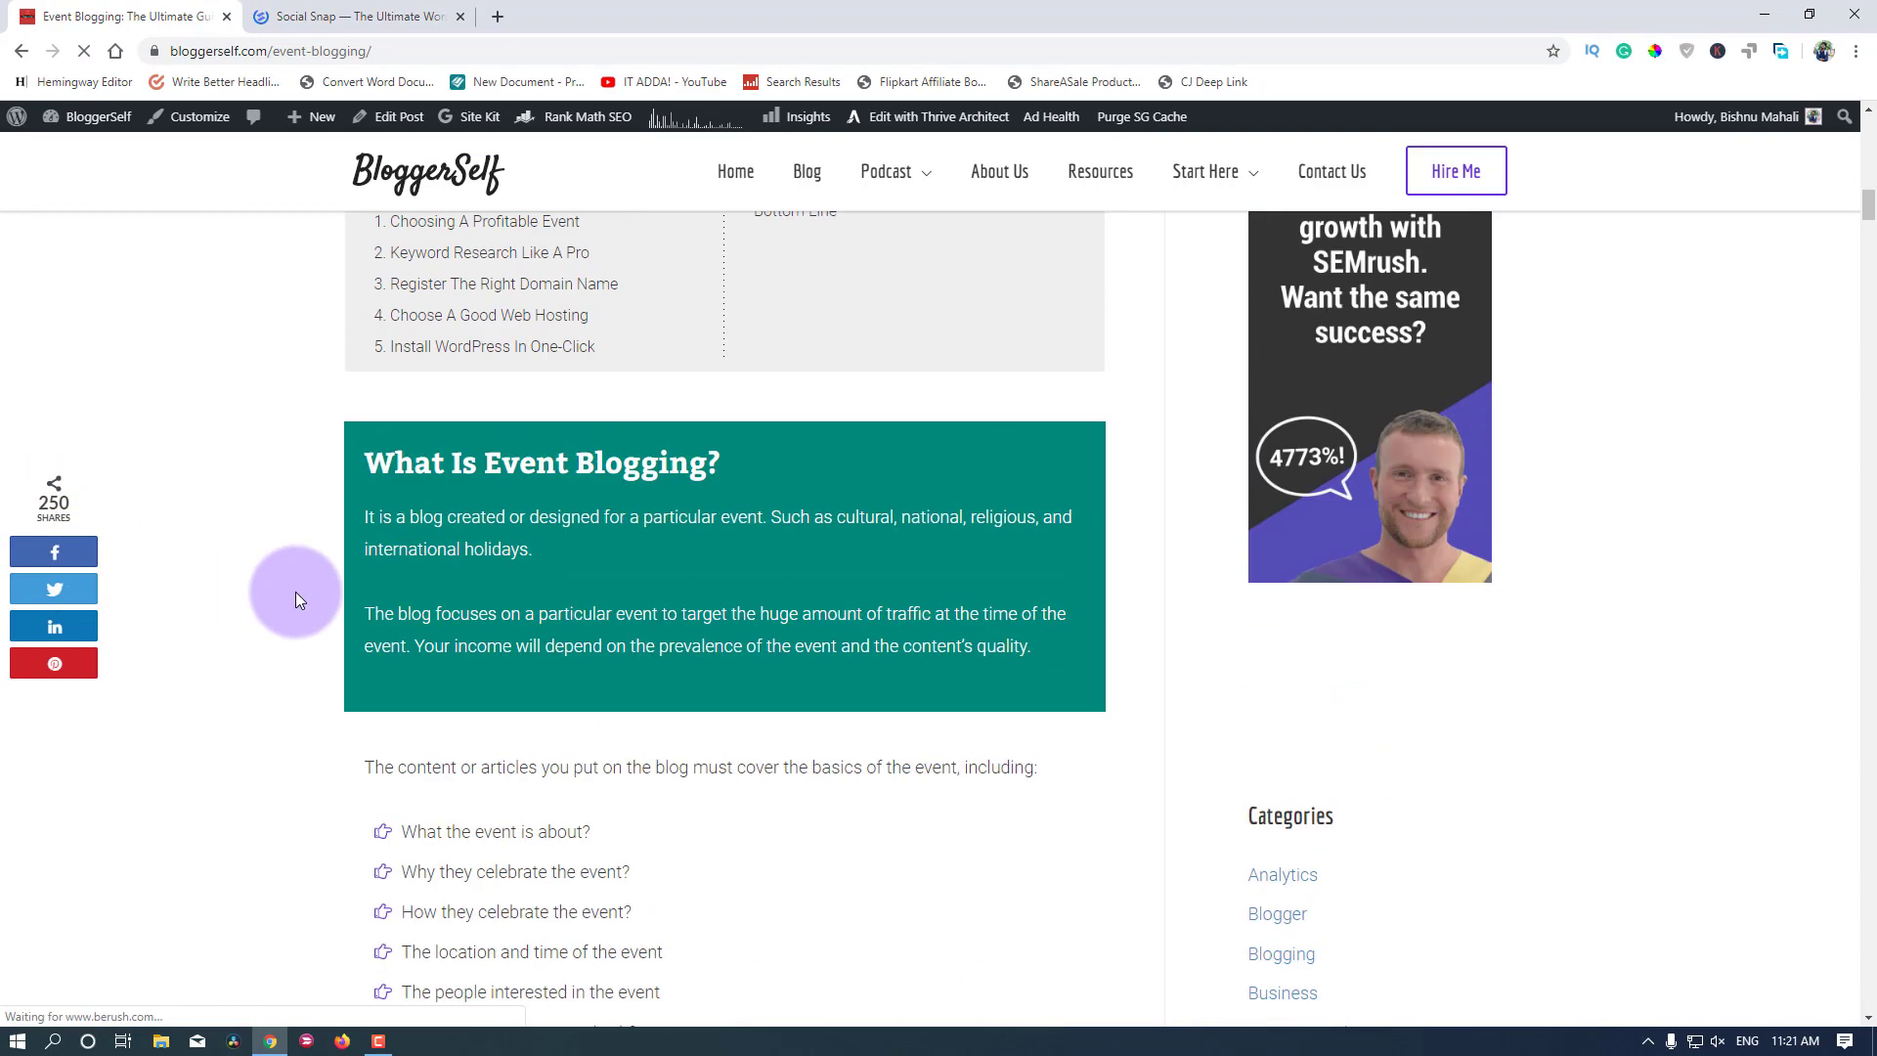
pyautogui.scroll(10, 338, 624)
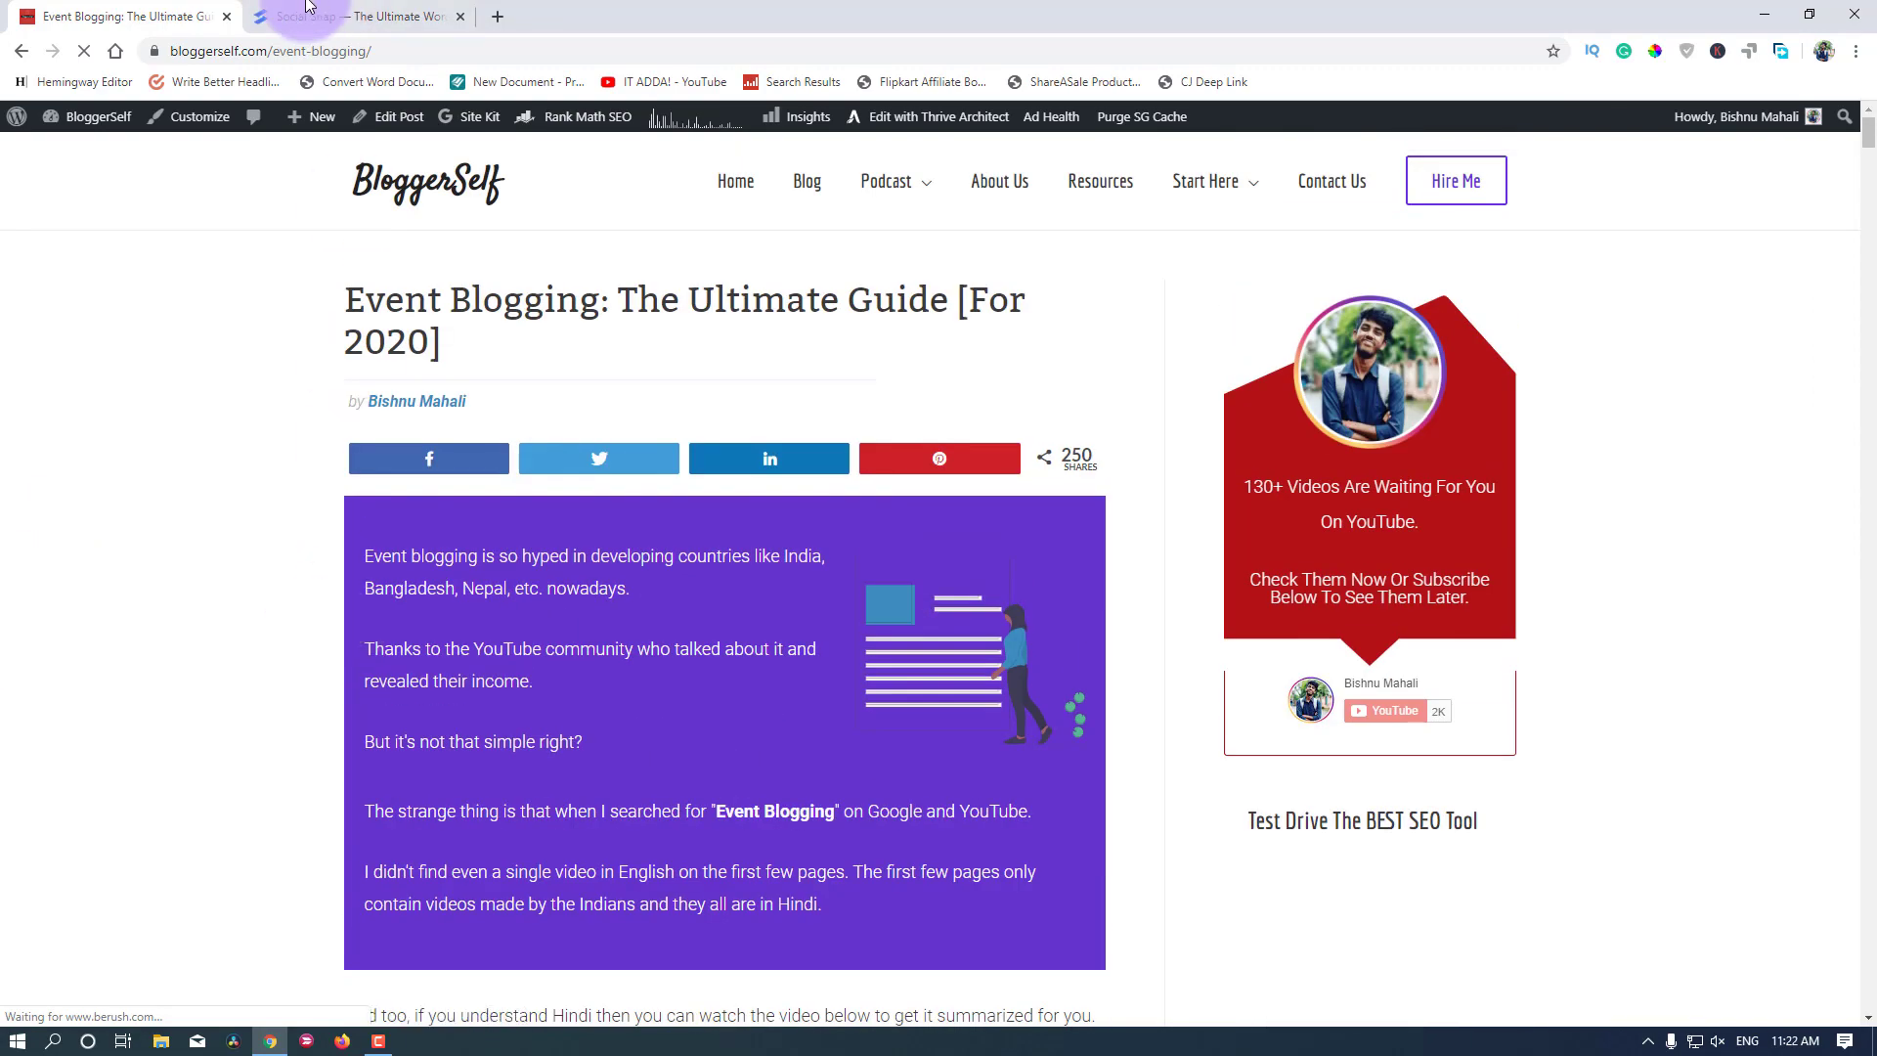
# Step: Open the account page on the Social Snap website and review its license, subscription and plugin download sections
pyautogui.click(306, 12)
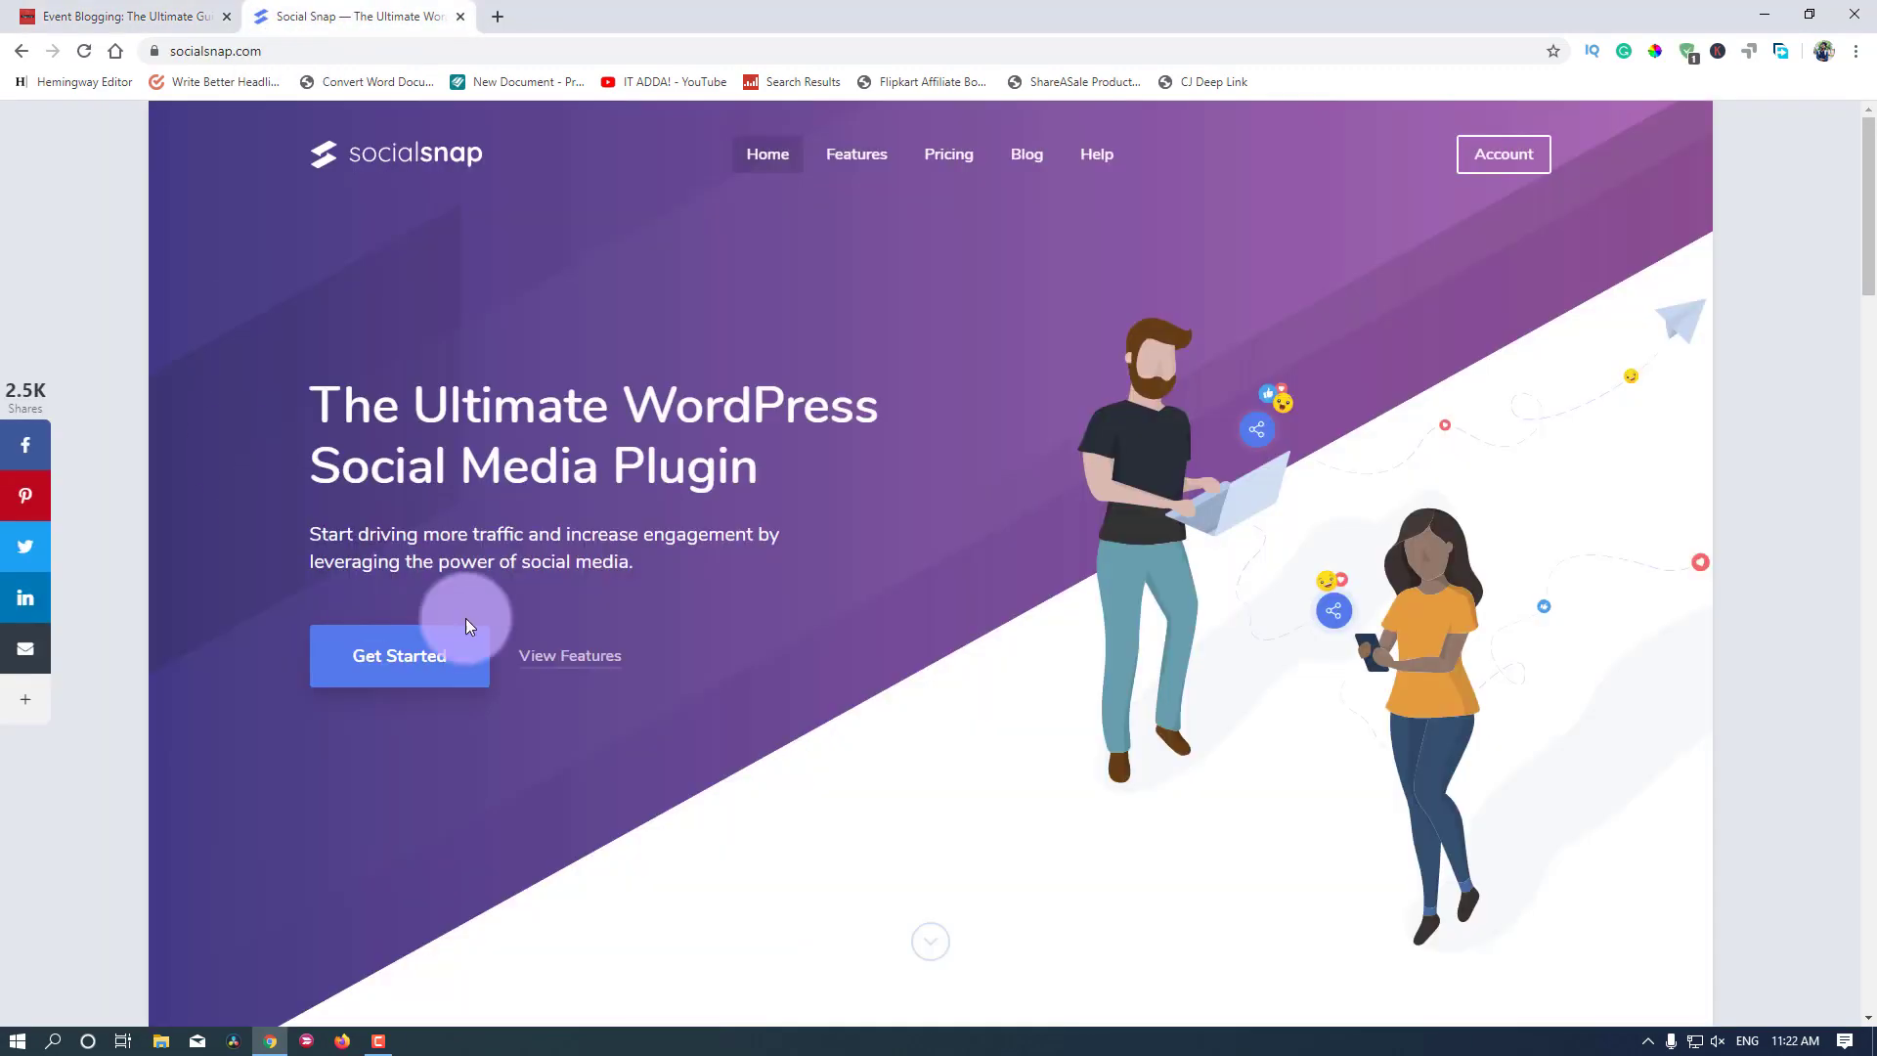
pyautogui.click(1504, 156)
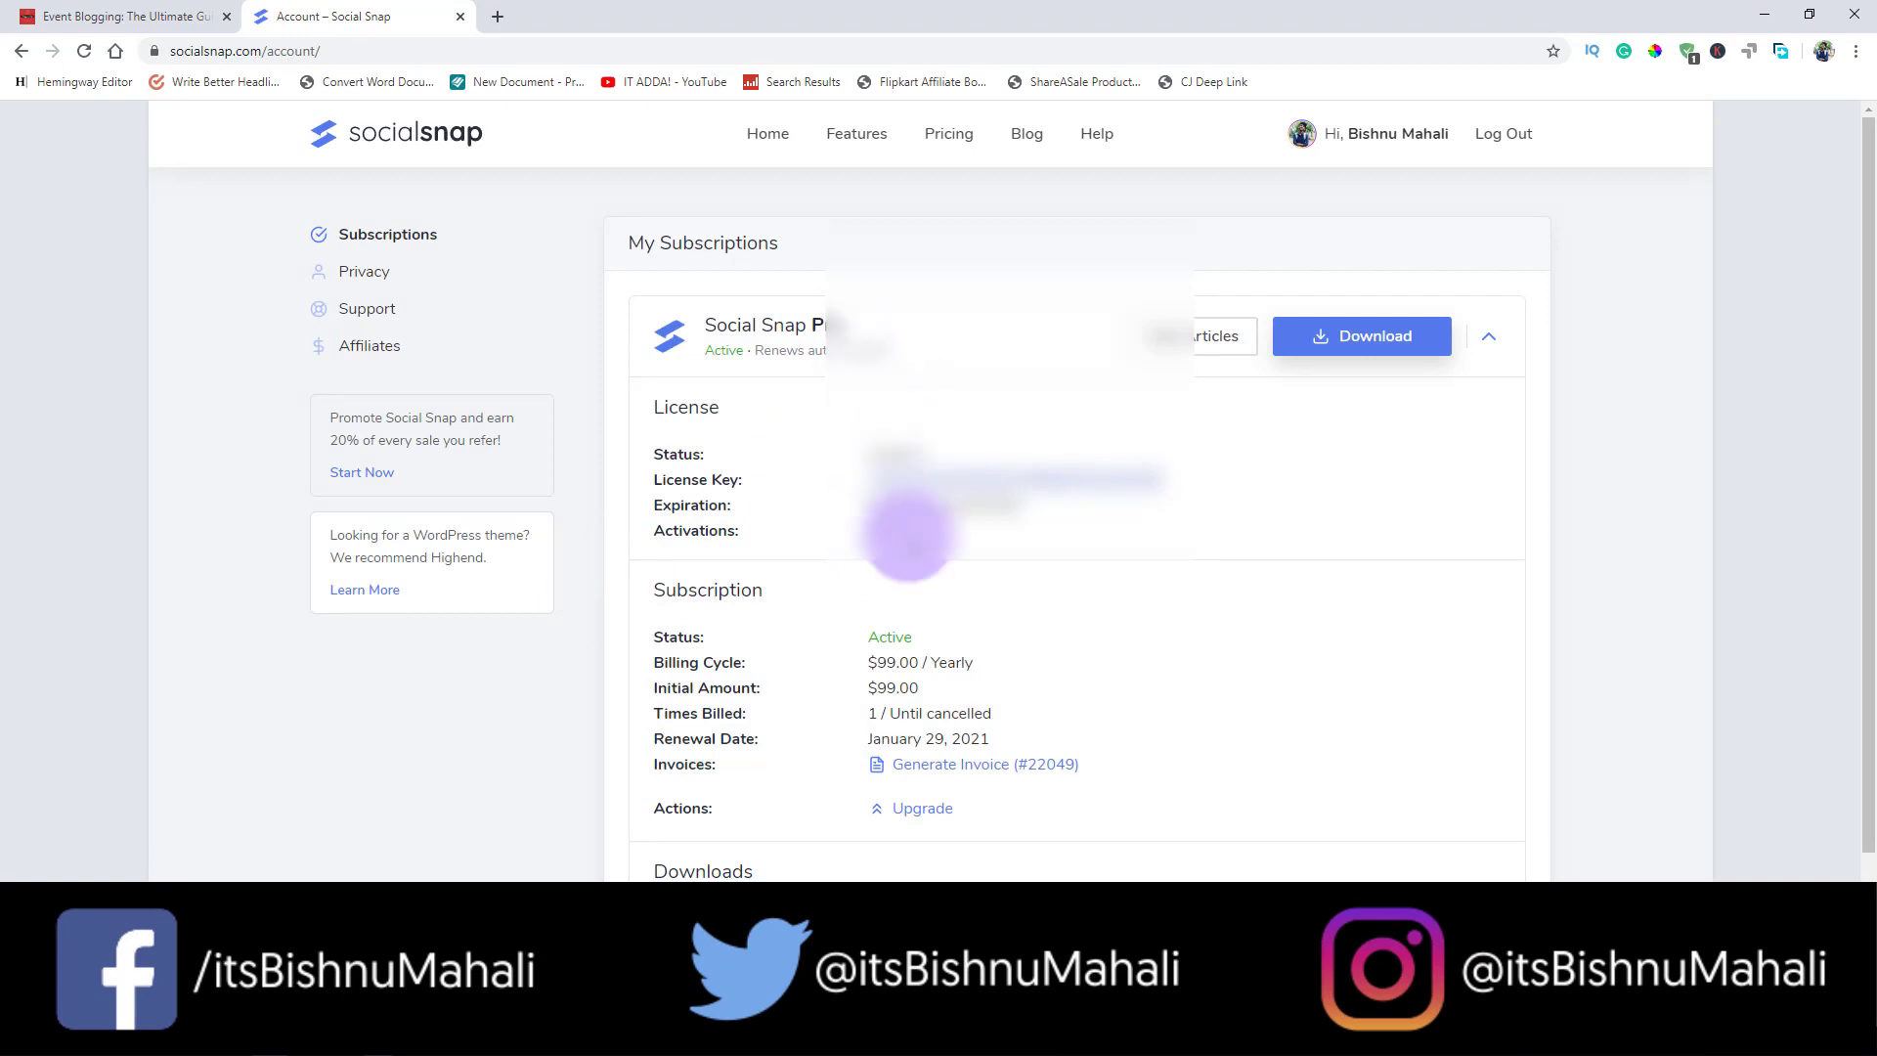
pyautogui.scroll(-2, 880, 567)
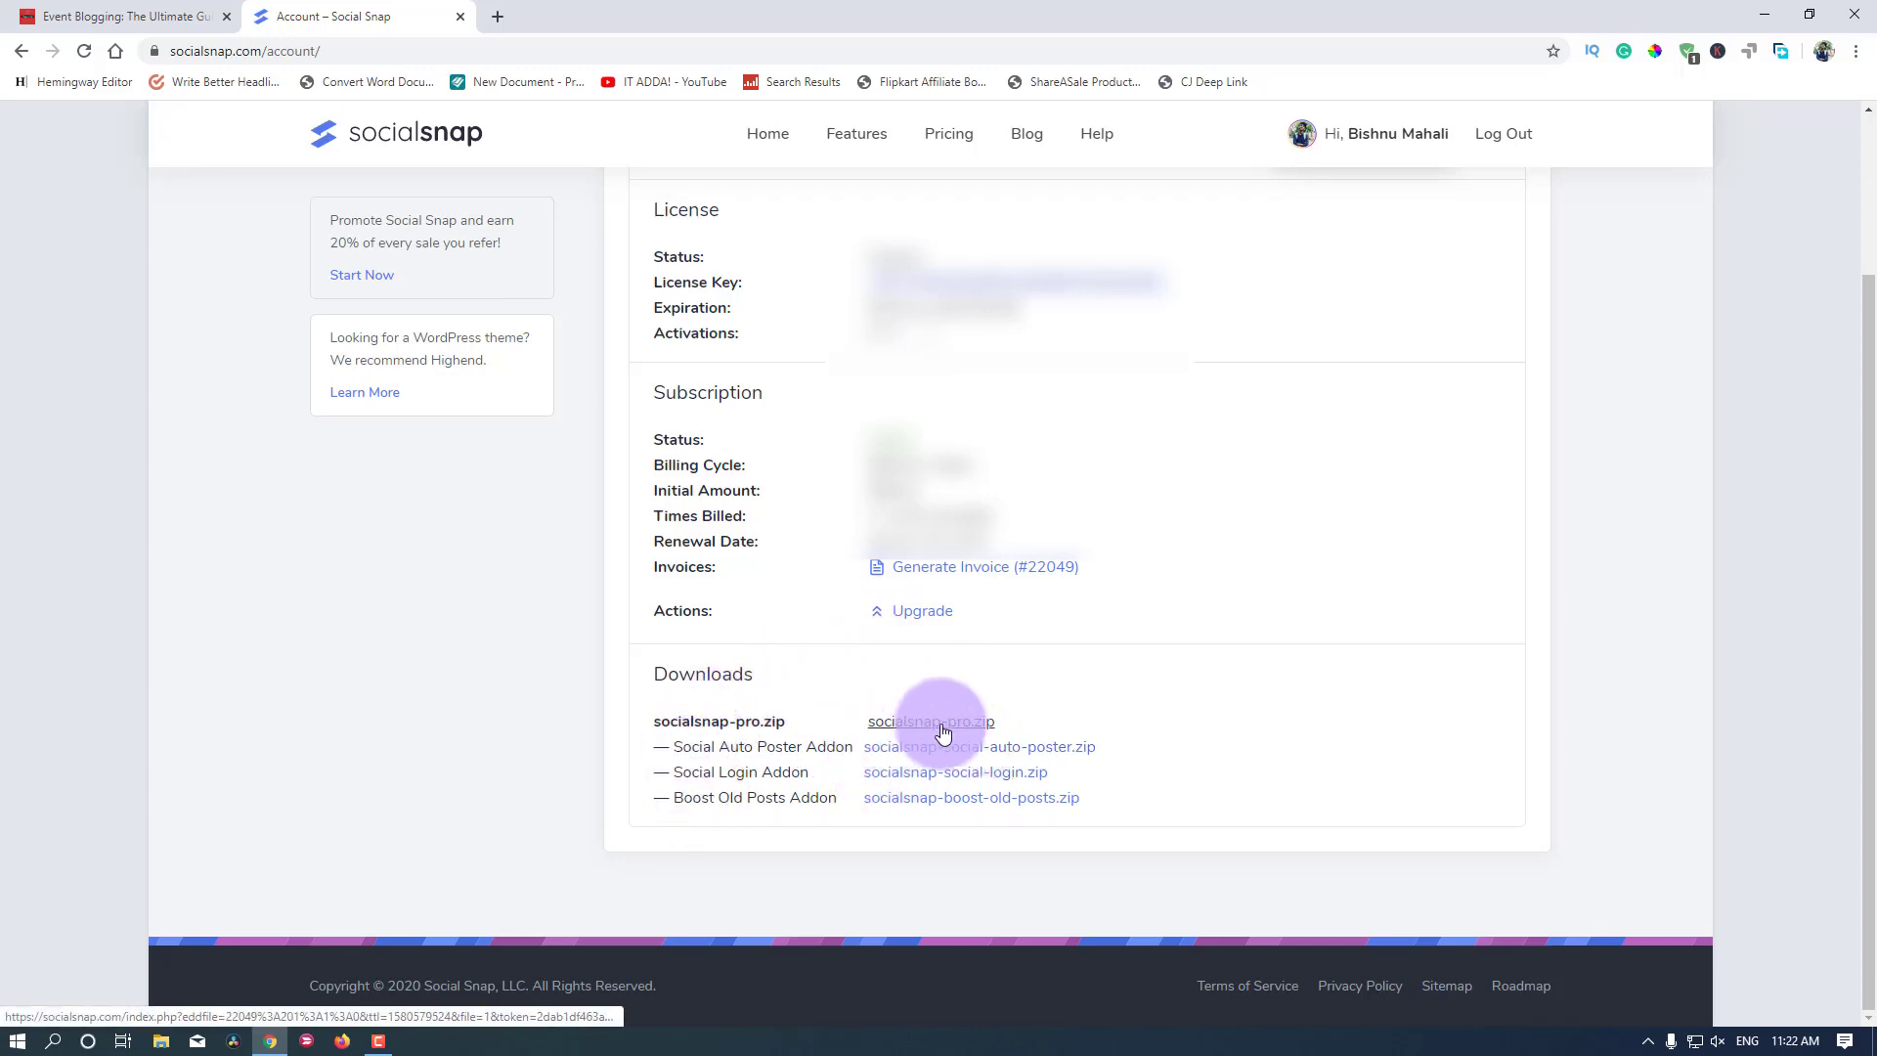
pyautogui.scroll(2, 942, 731)
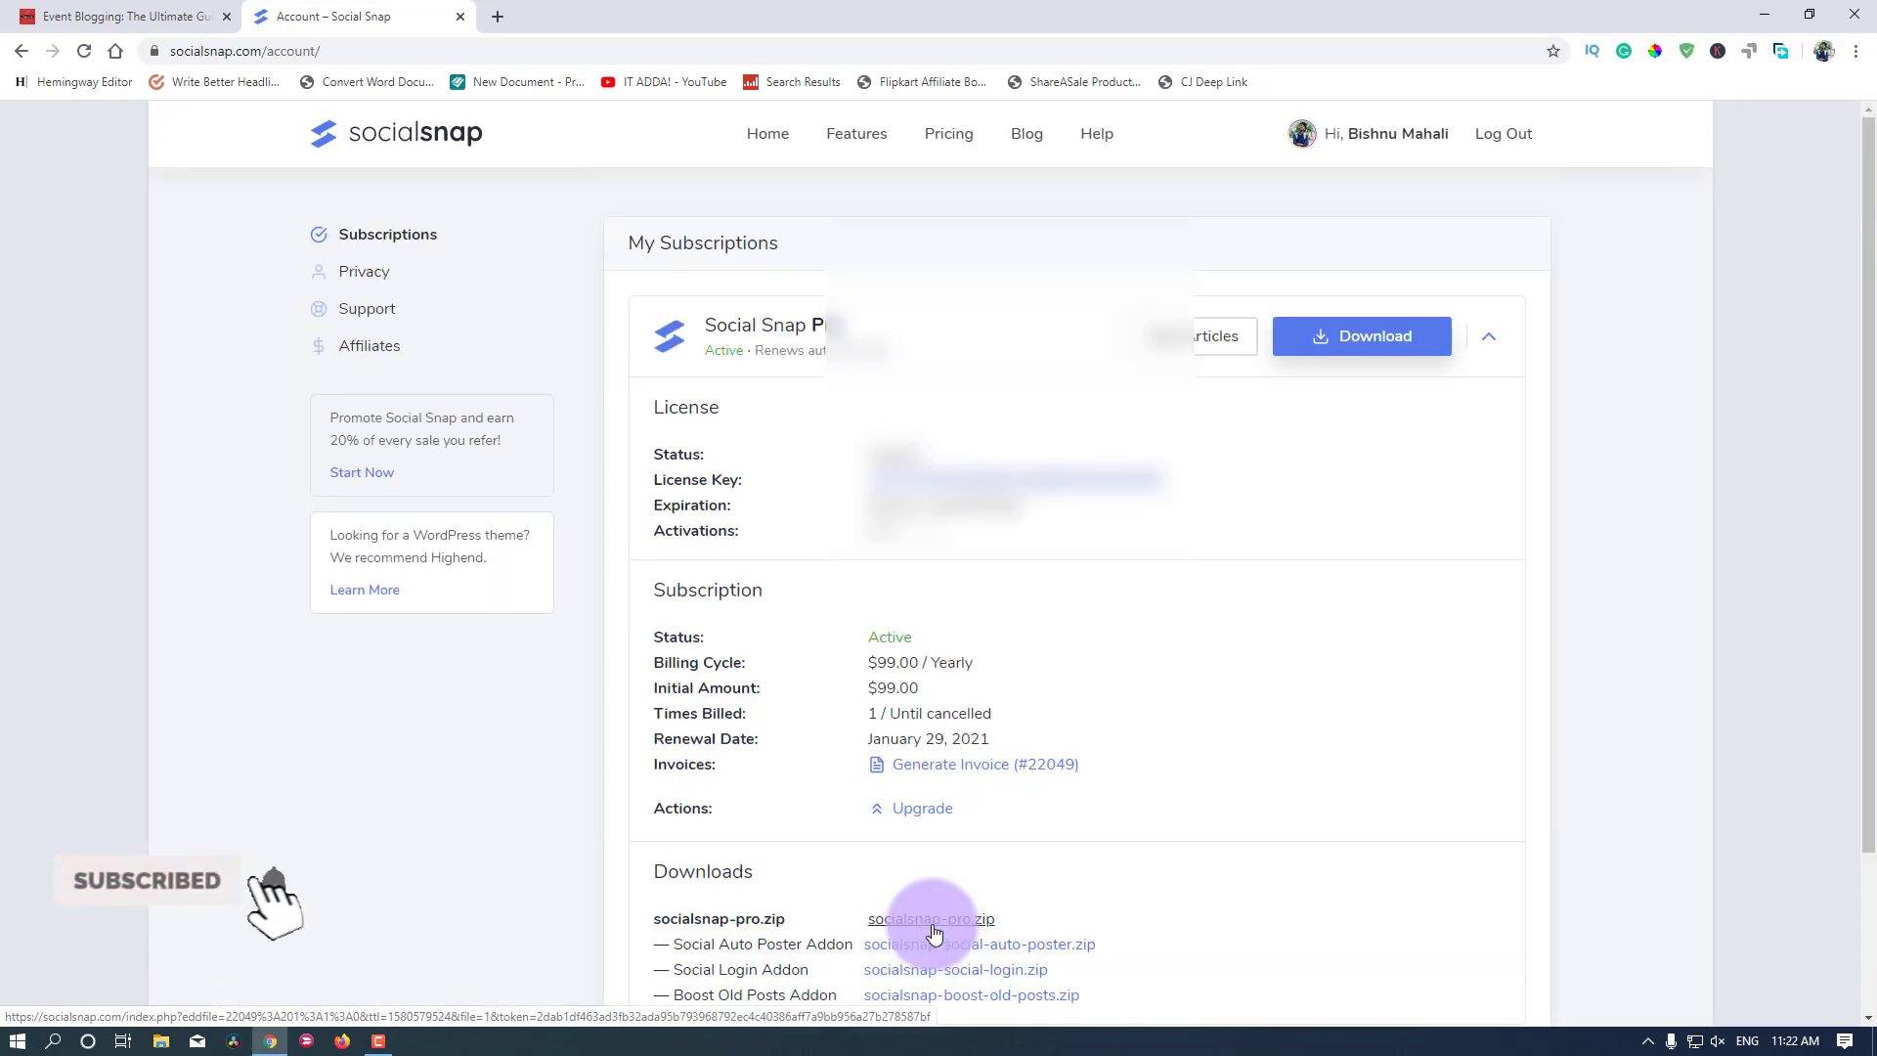
# Step: Download socialsnap-pro.zip to the Desktop and dismiss the FDM extension notification
pyautogui.click(933, 924)
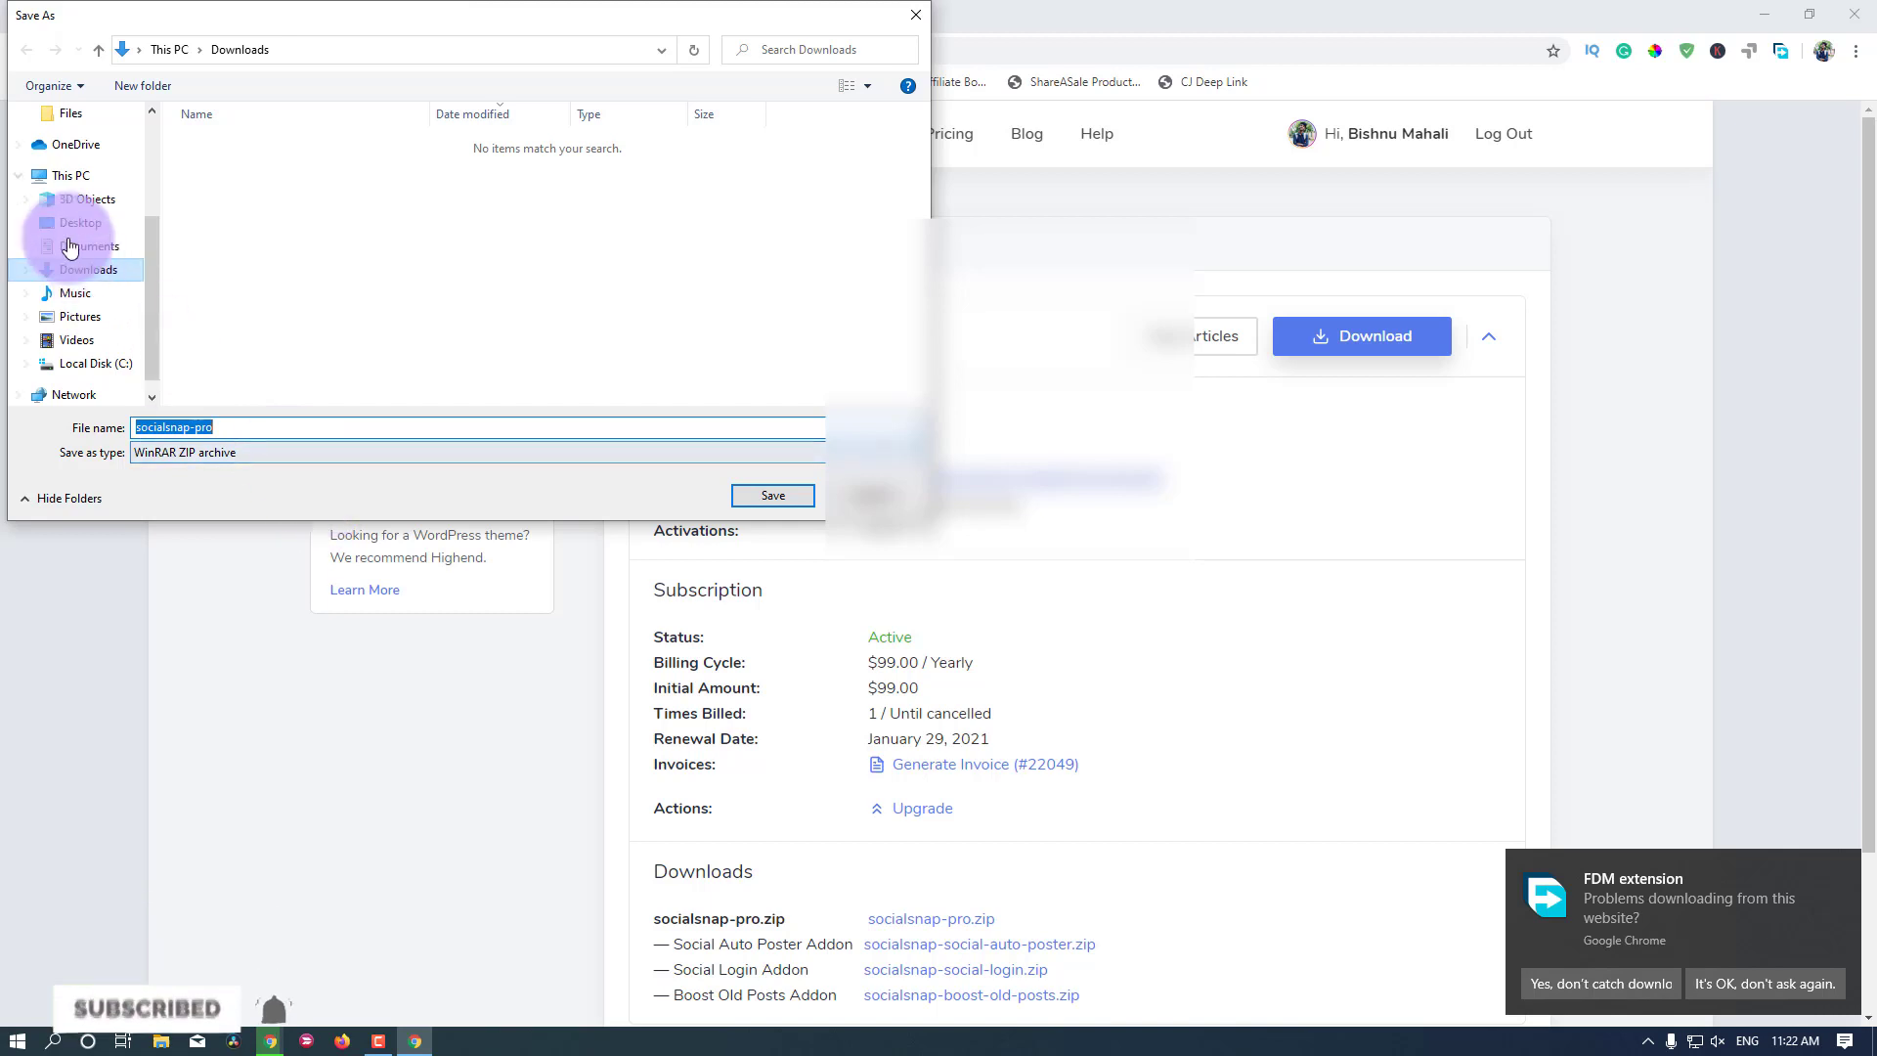
pyautogui.click(59, 221)
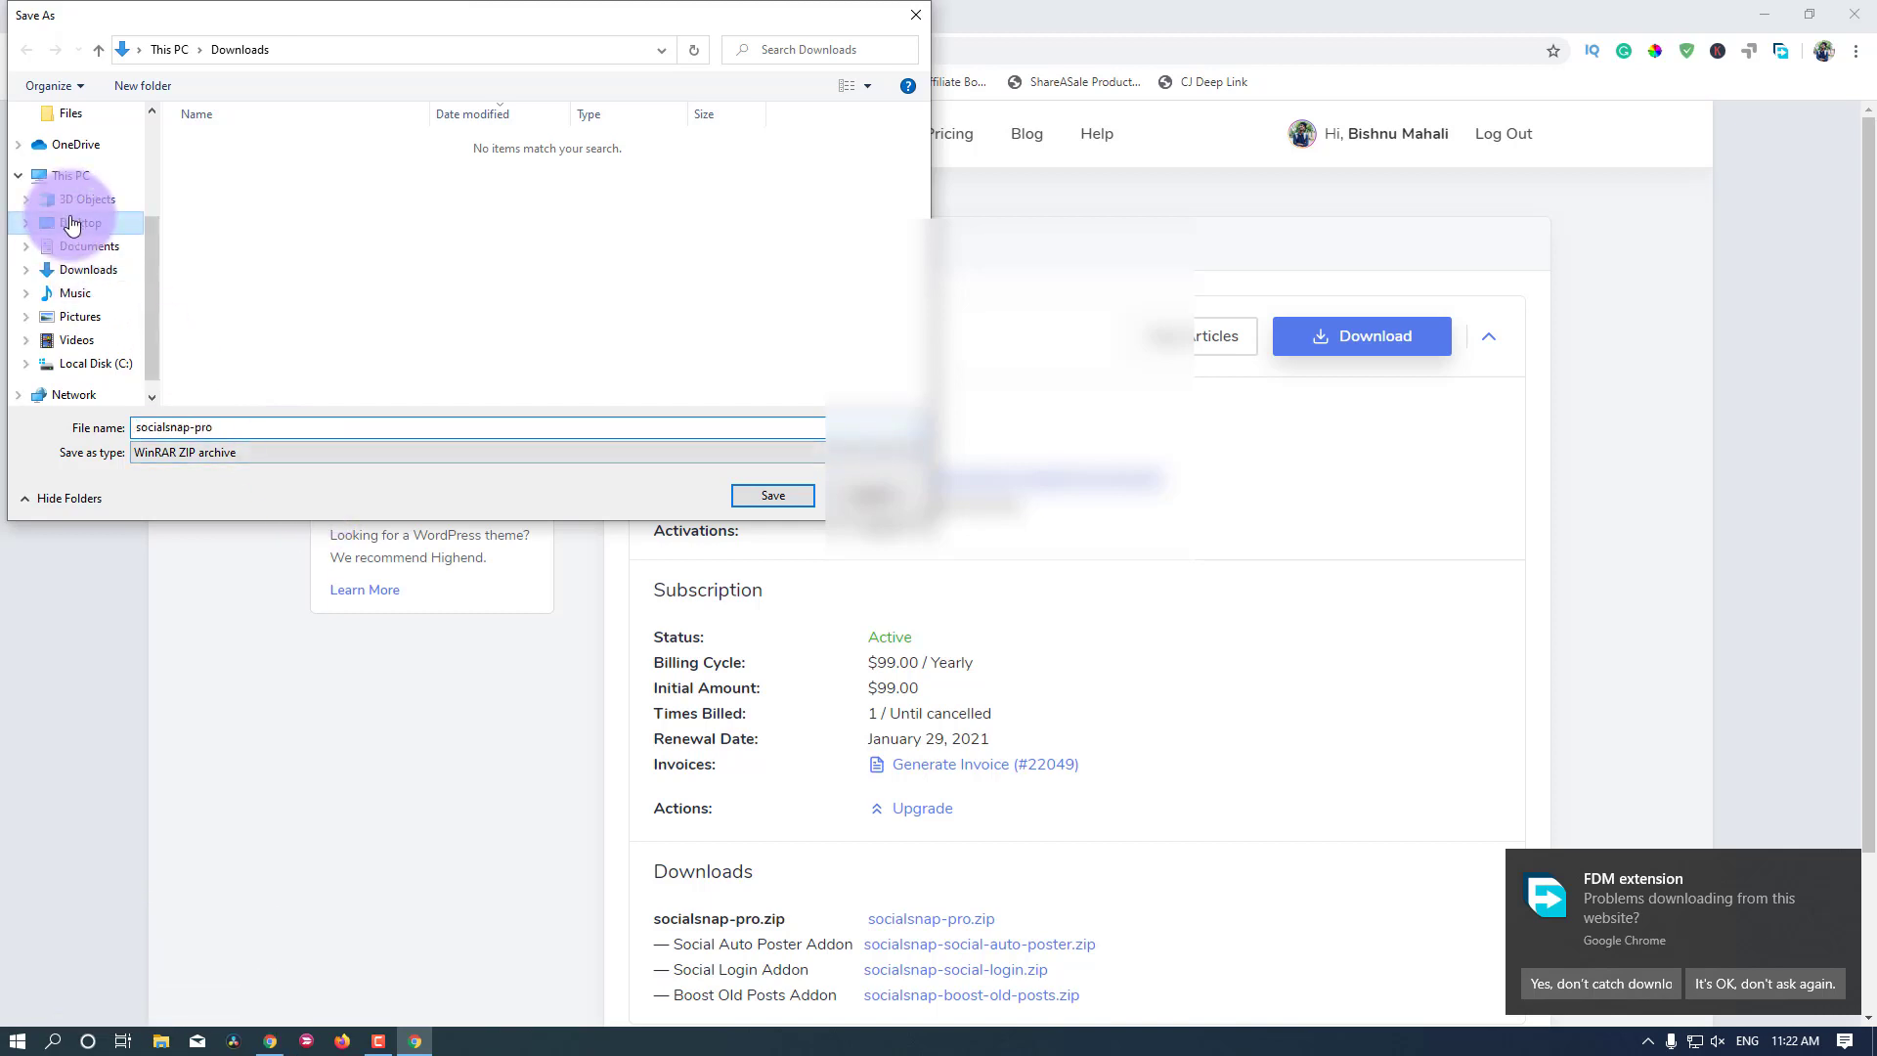
pyautogui.click(743, 495)
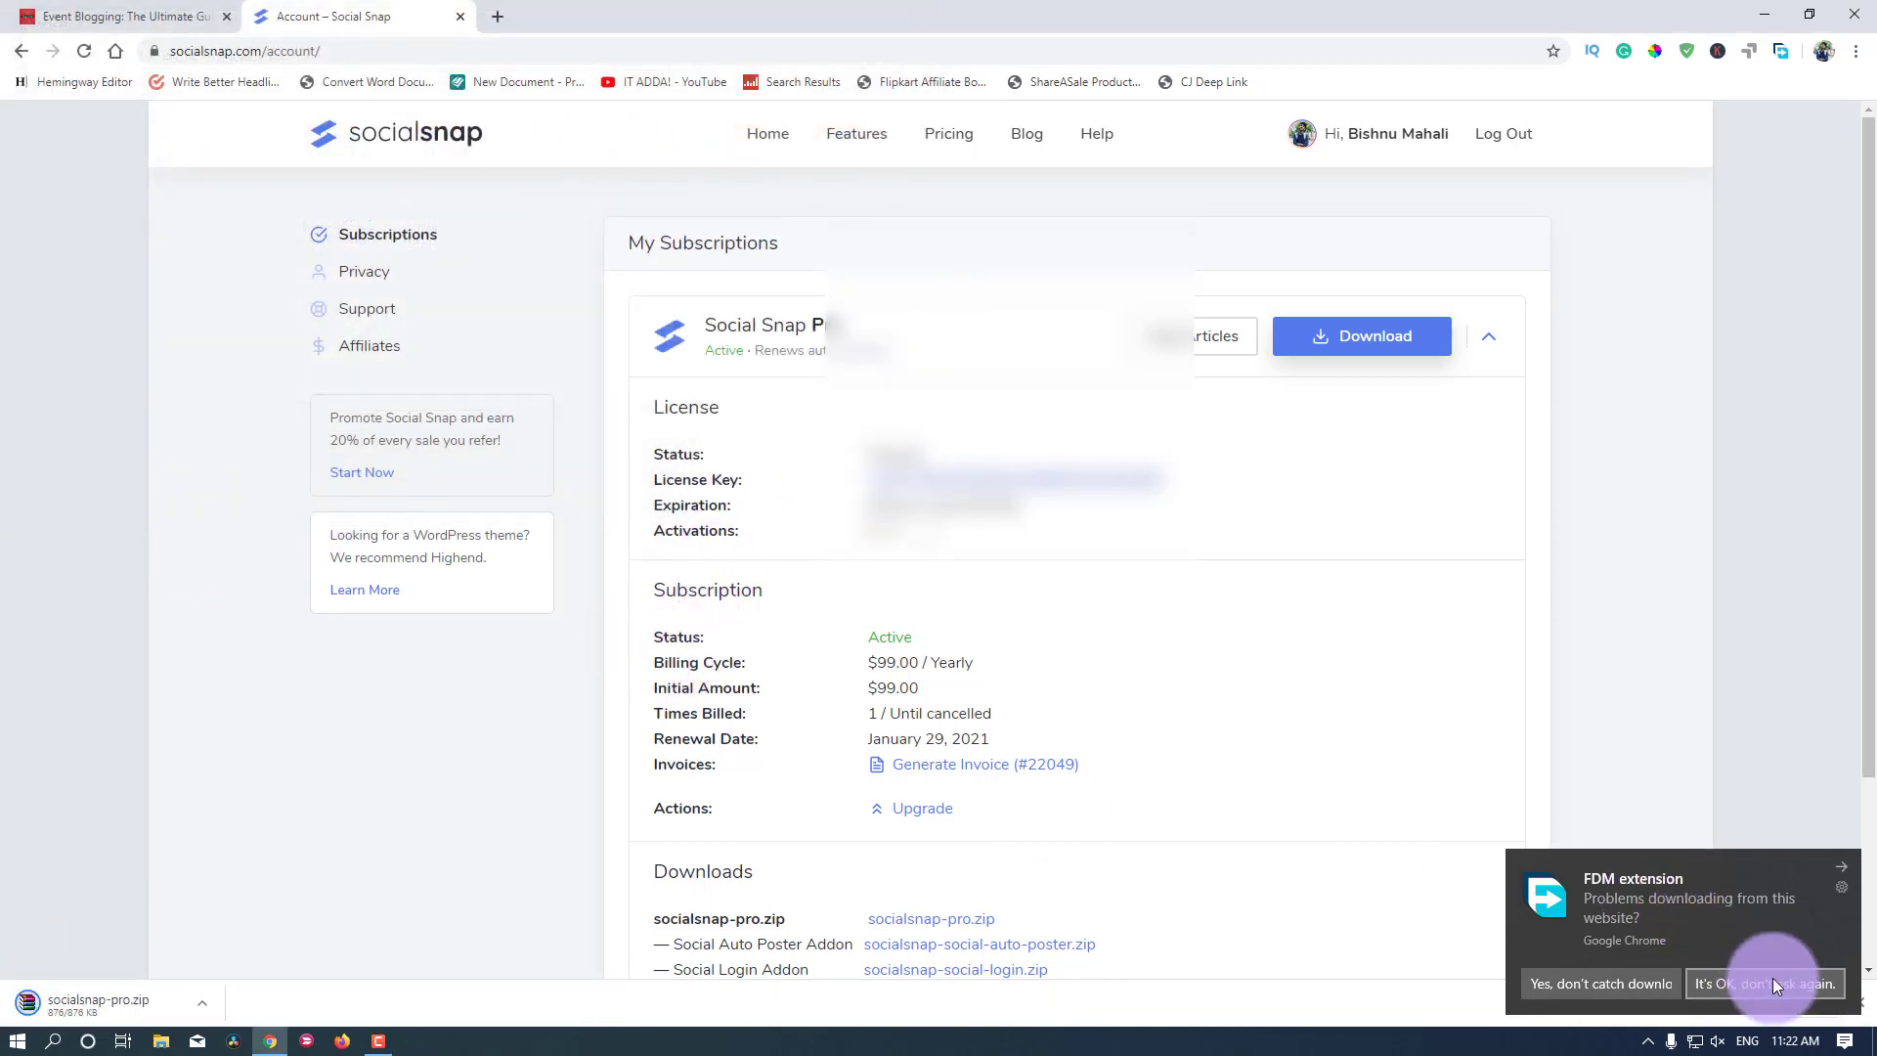
pyautogui.click(1839, 867)
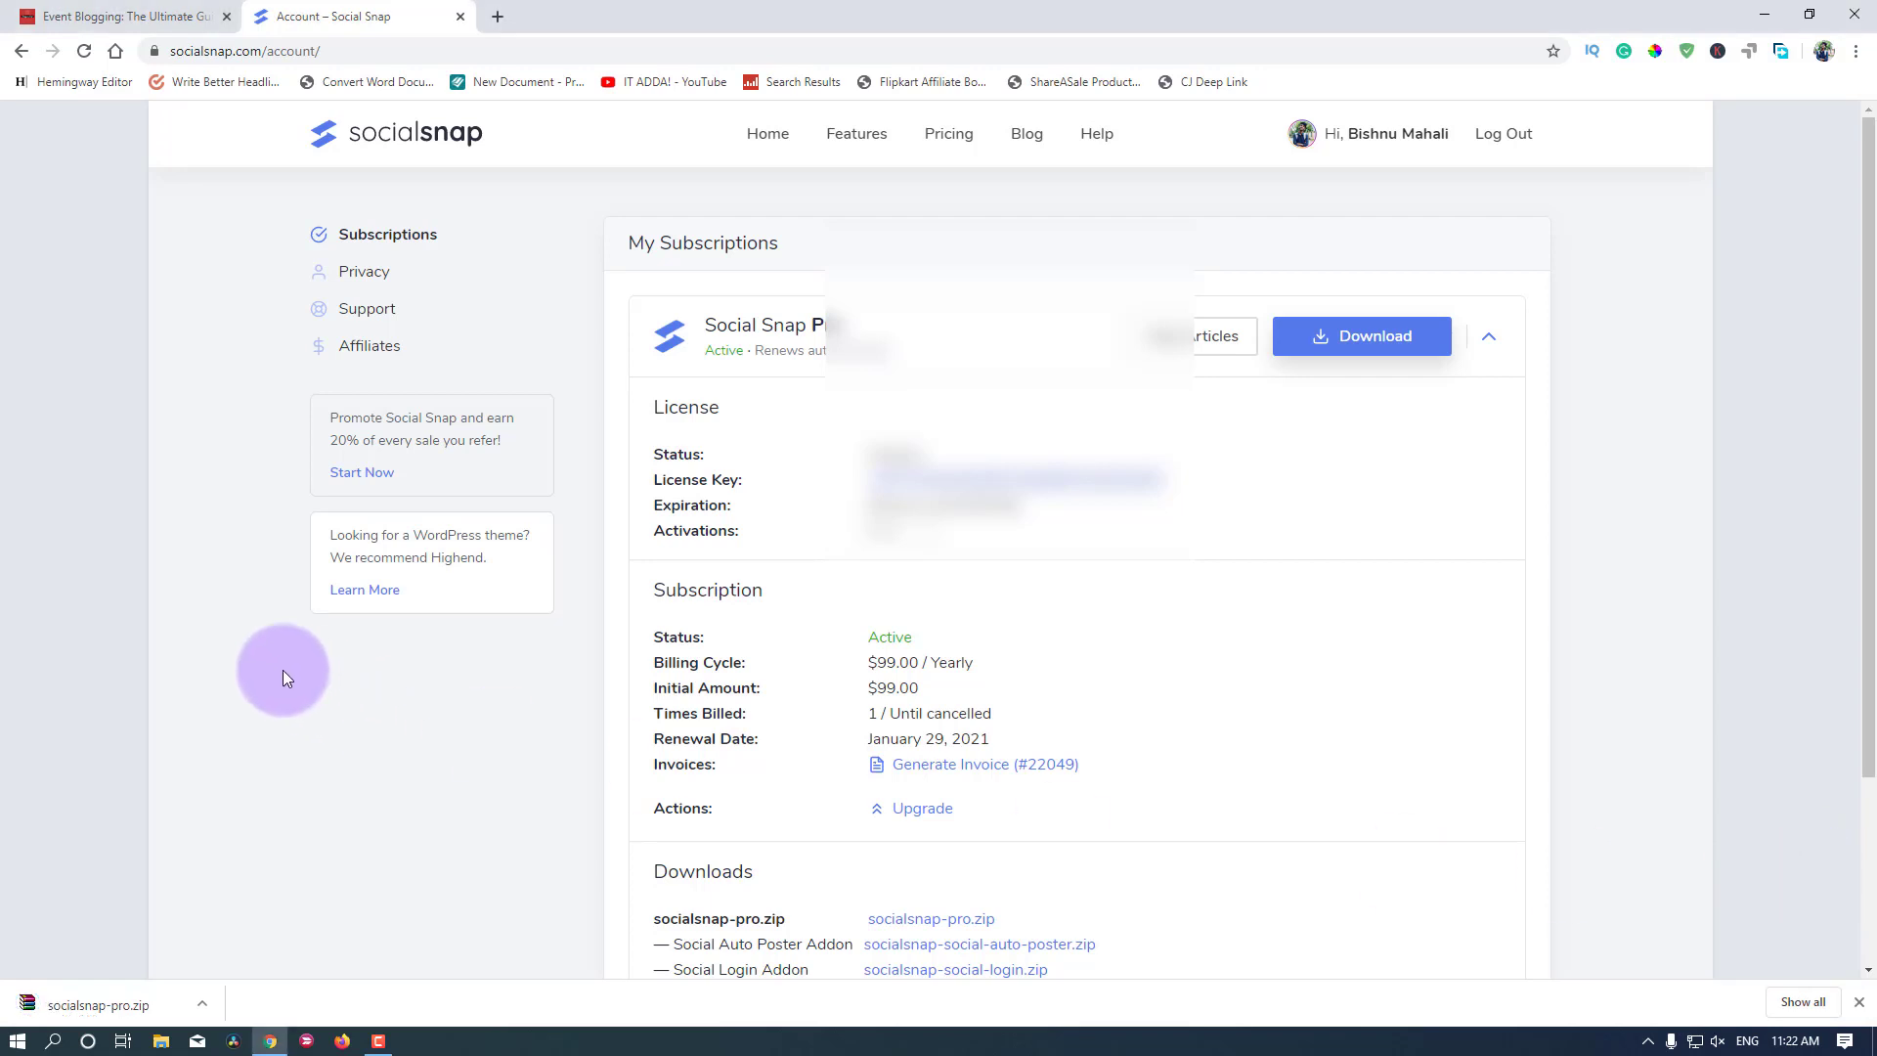
# Step: Go from the BloggerSelf article to the site's WordPress dashboard and open the installed plugins page
pyautogui.click(196, 16)
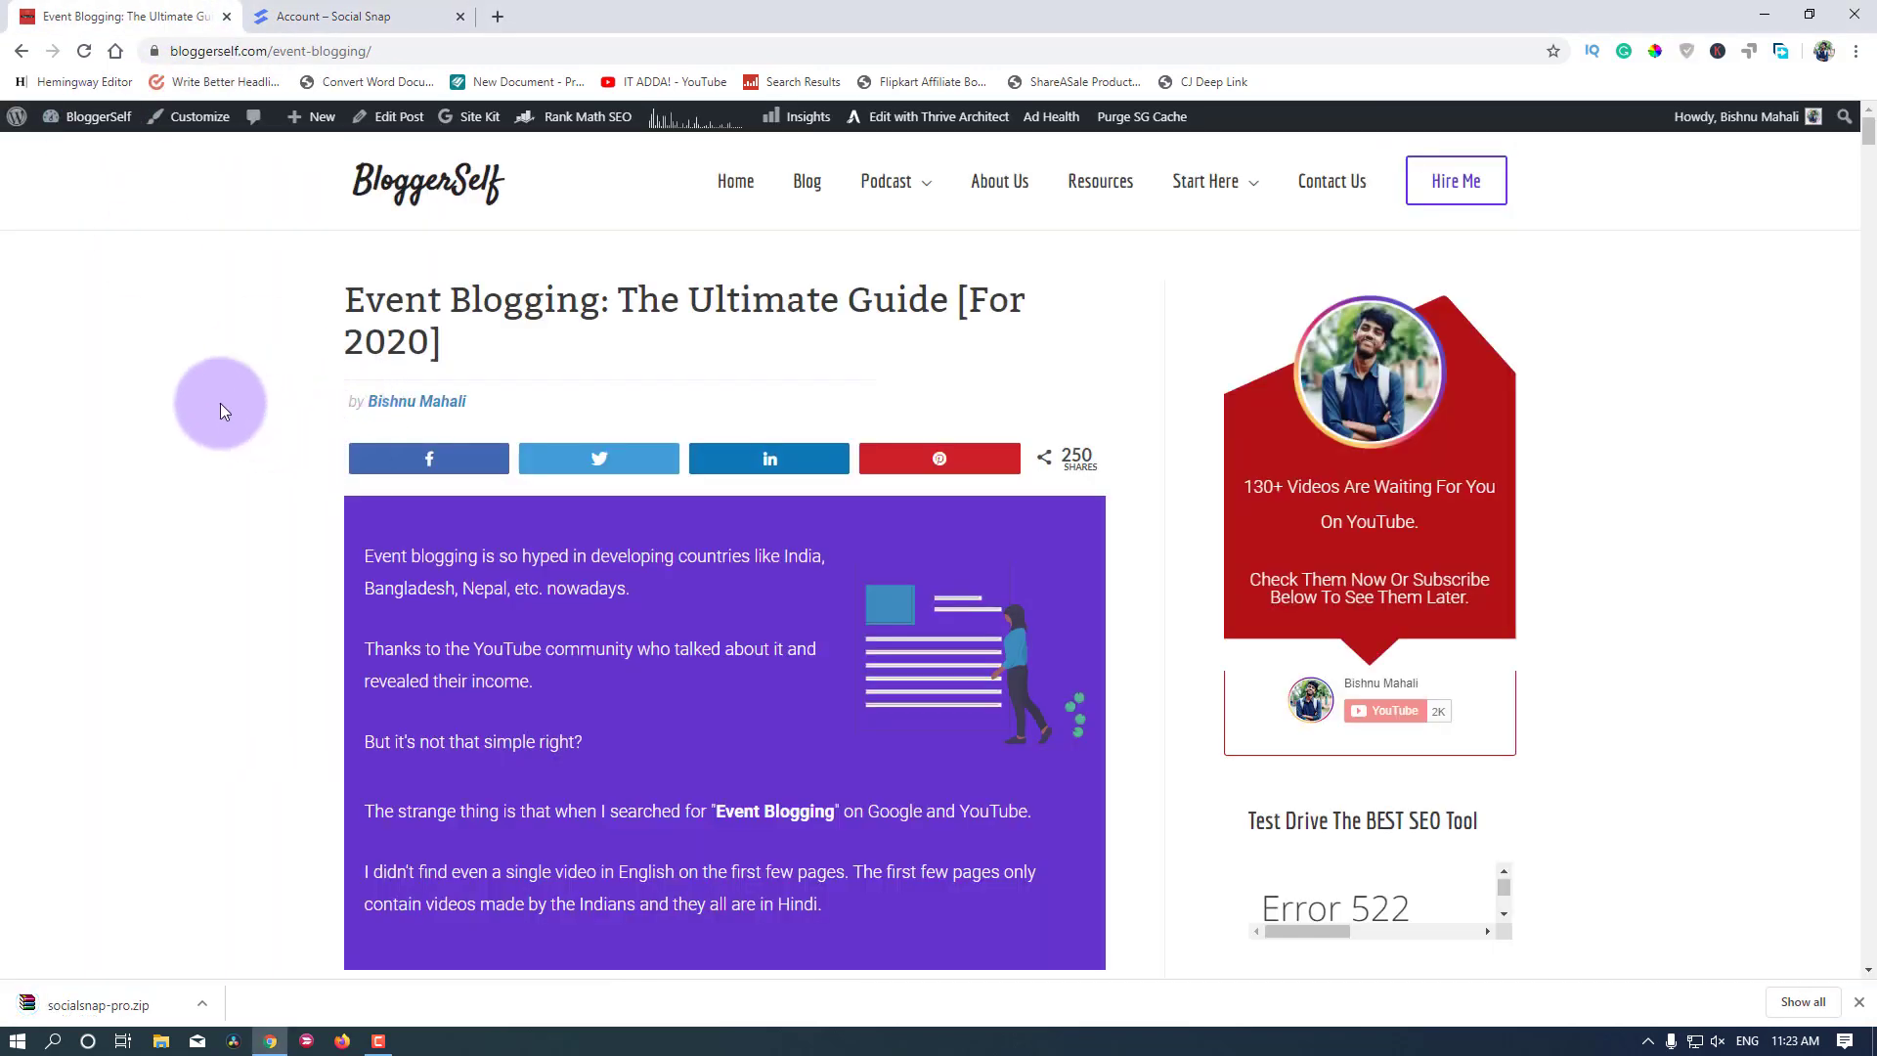
pyautogui.moveTo(88, 117)
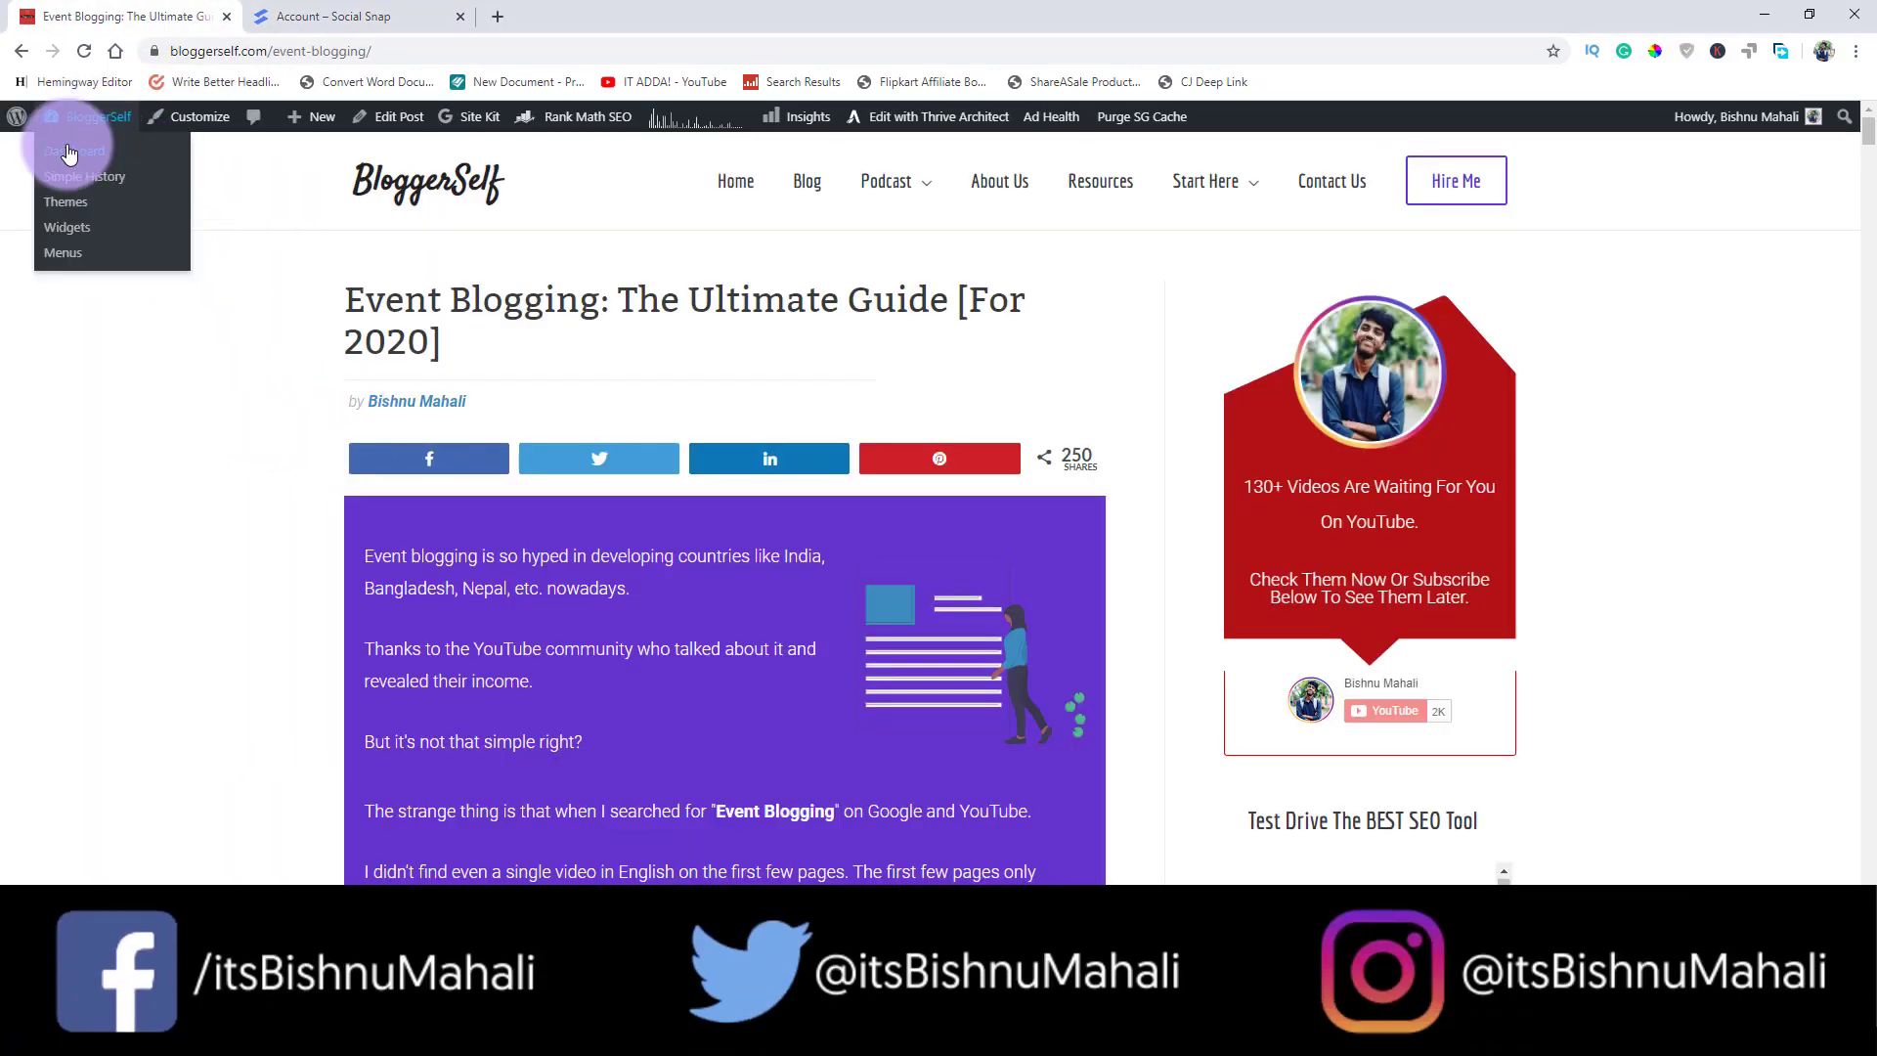
pyautogui.click(69, 153)
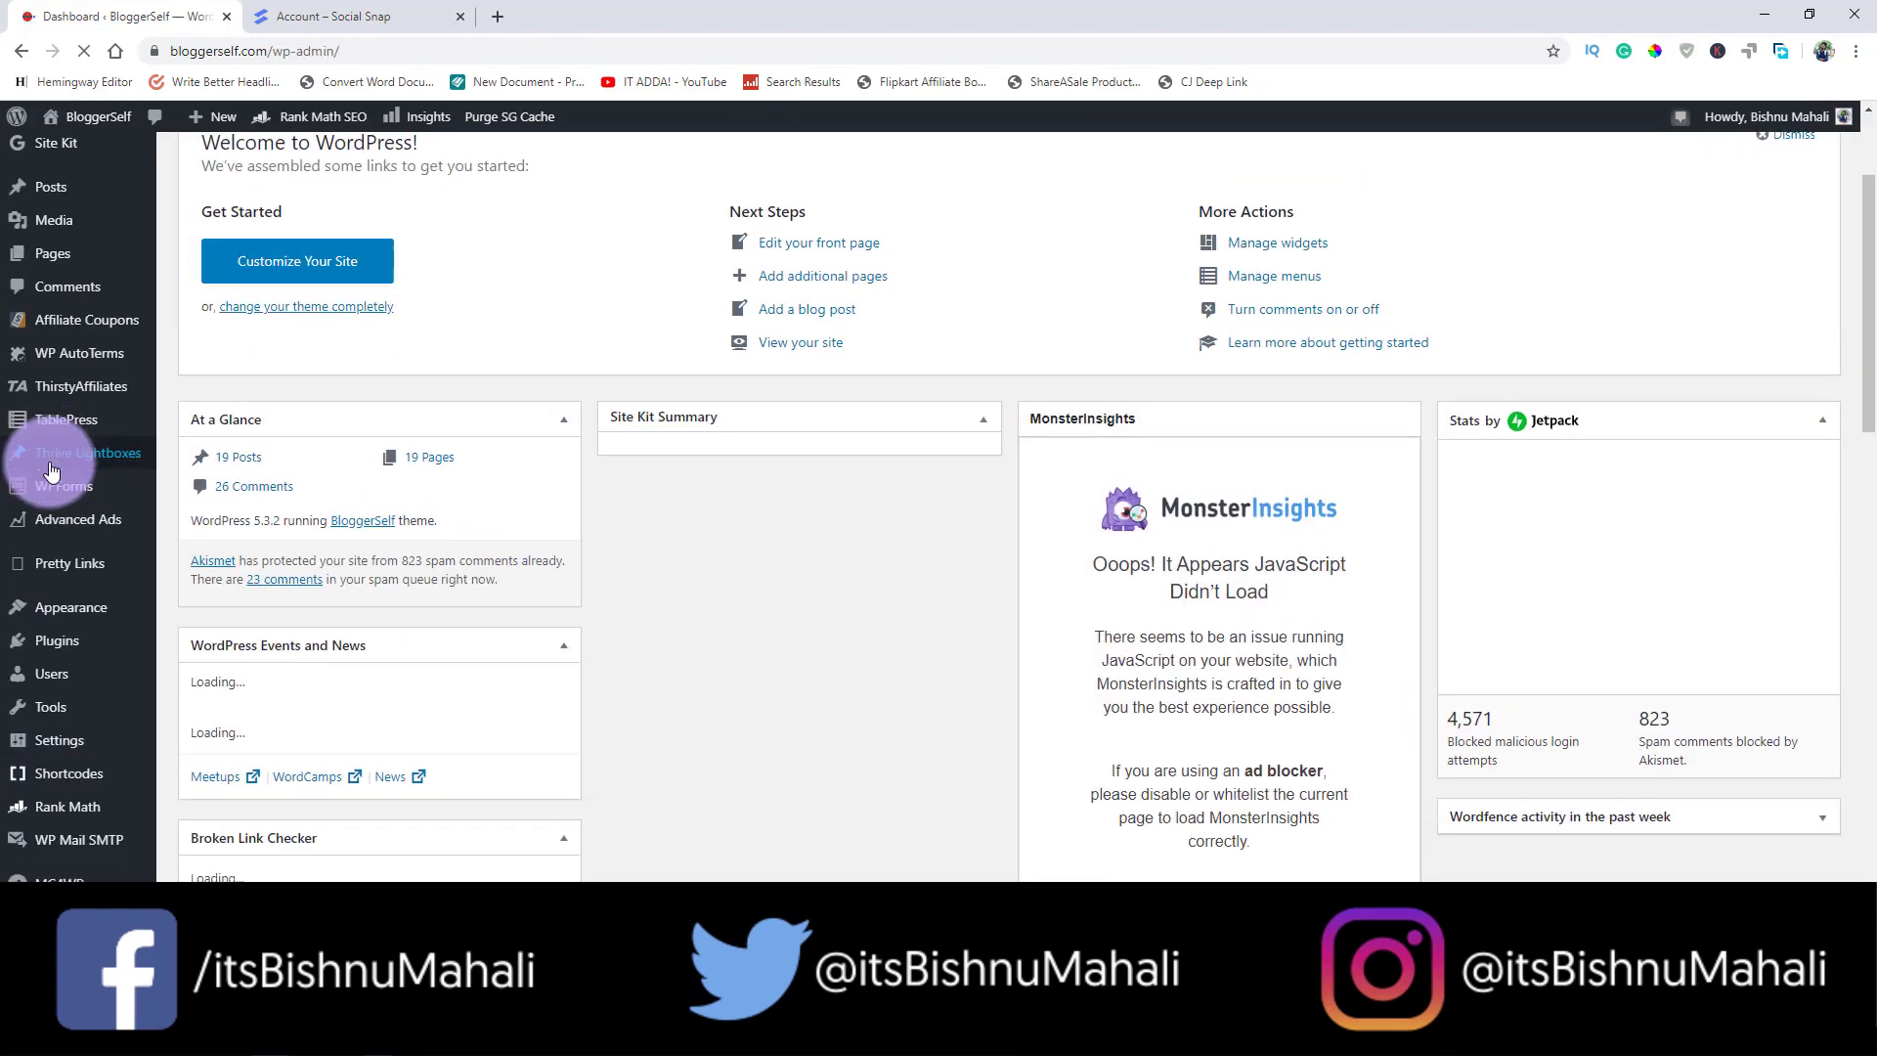
pyautogui.scroll(-5, 44, 587)
pyautogui.scroll(6, 44, 620)
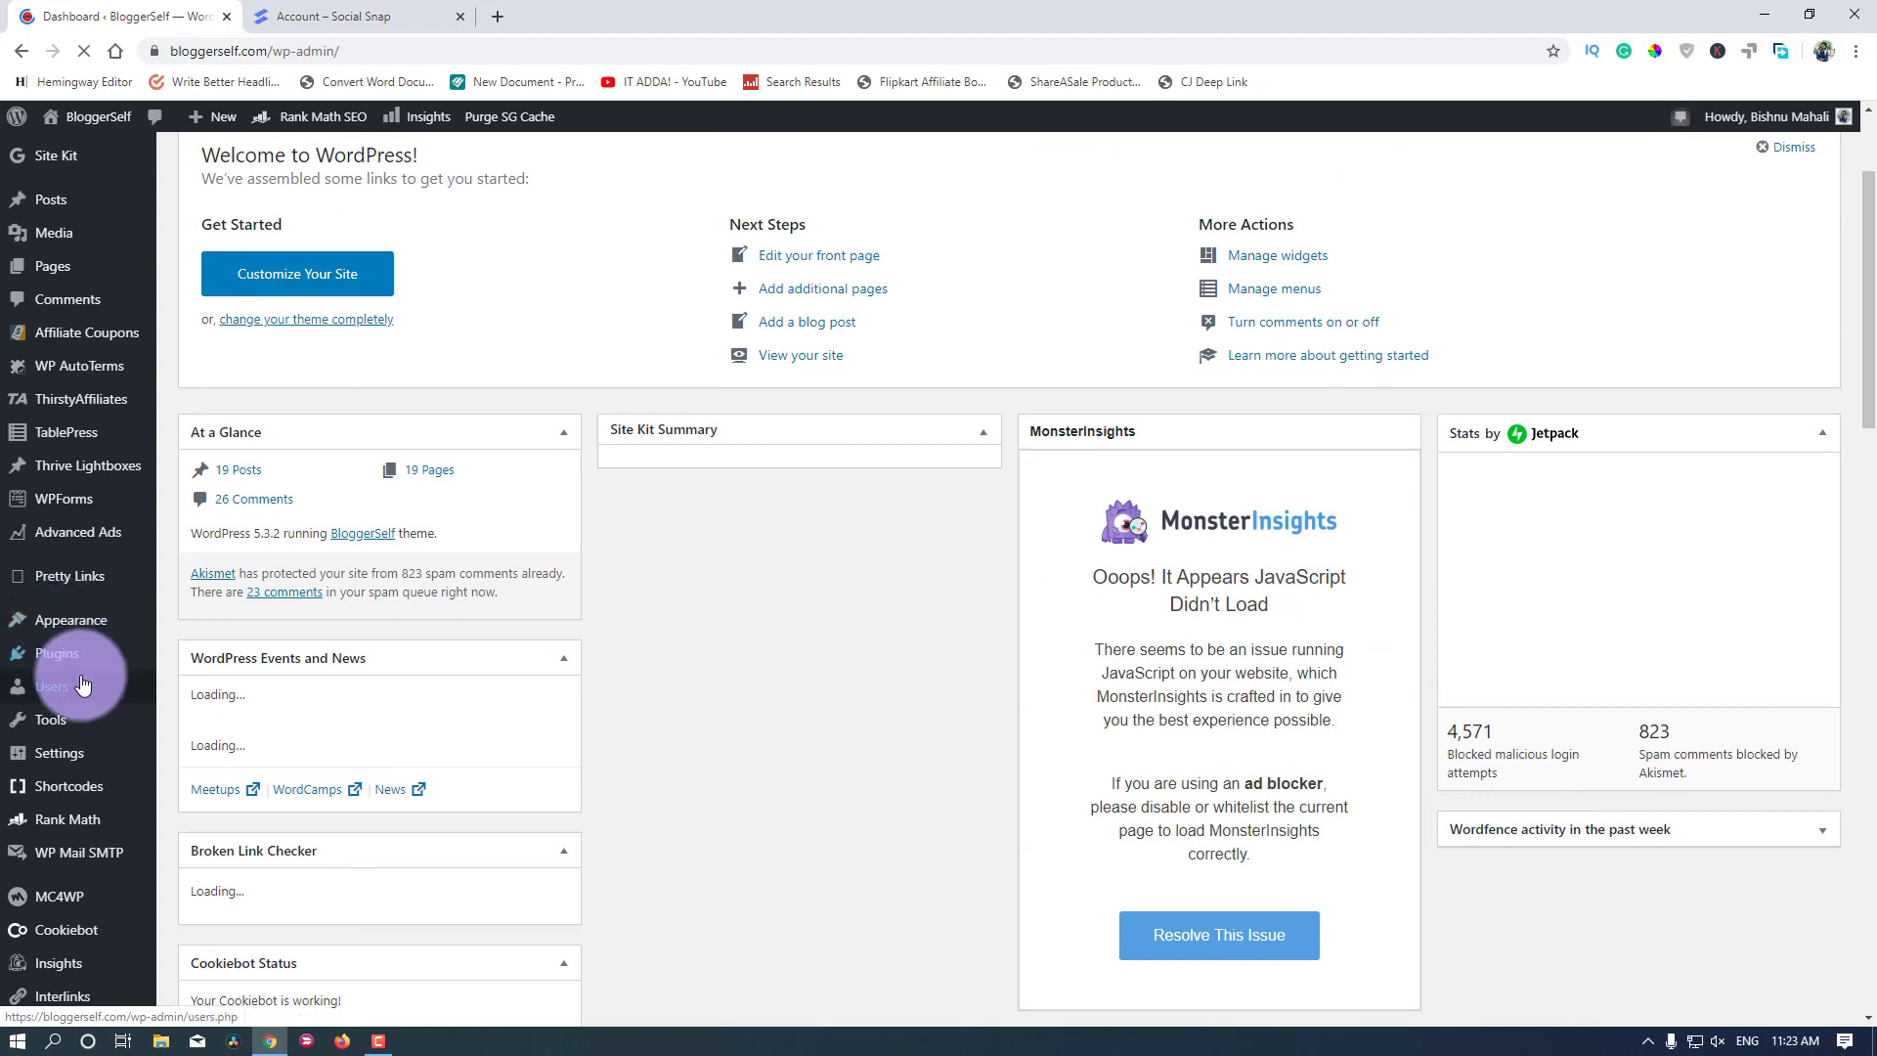
pyautogui.click(74, 665)
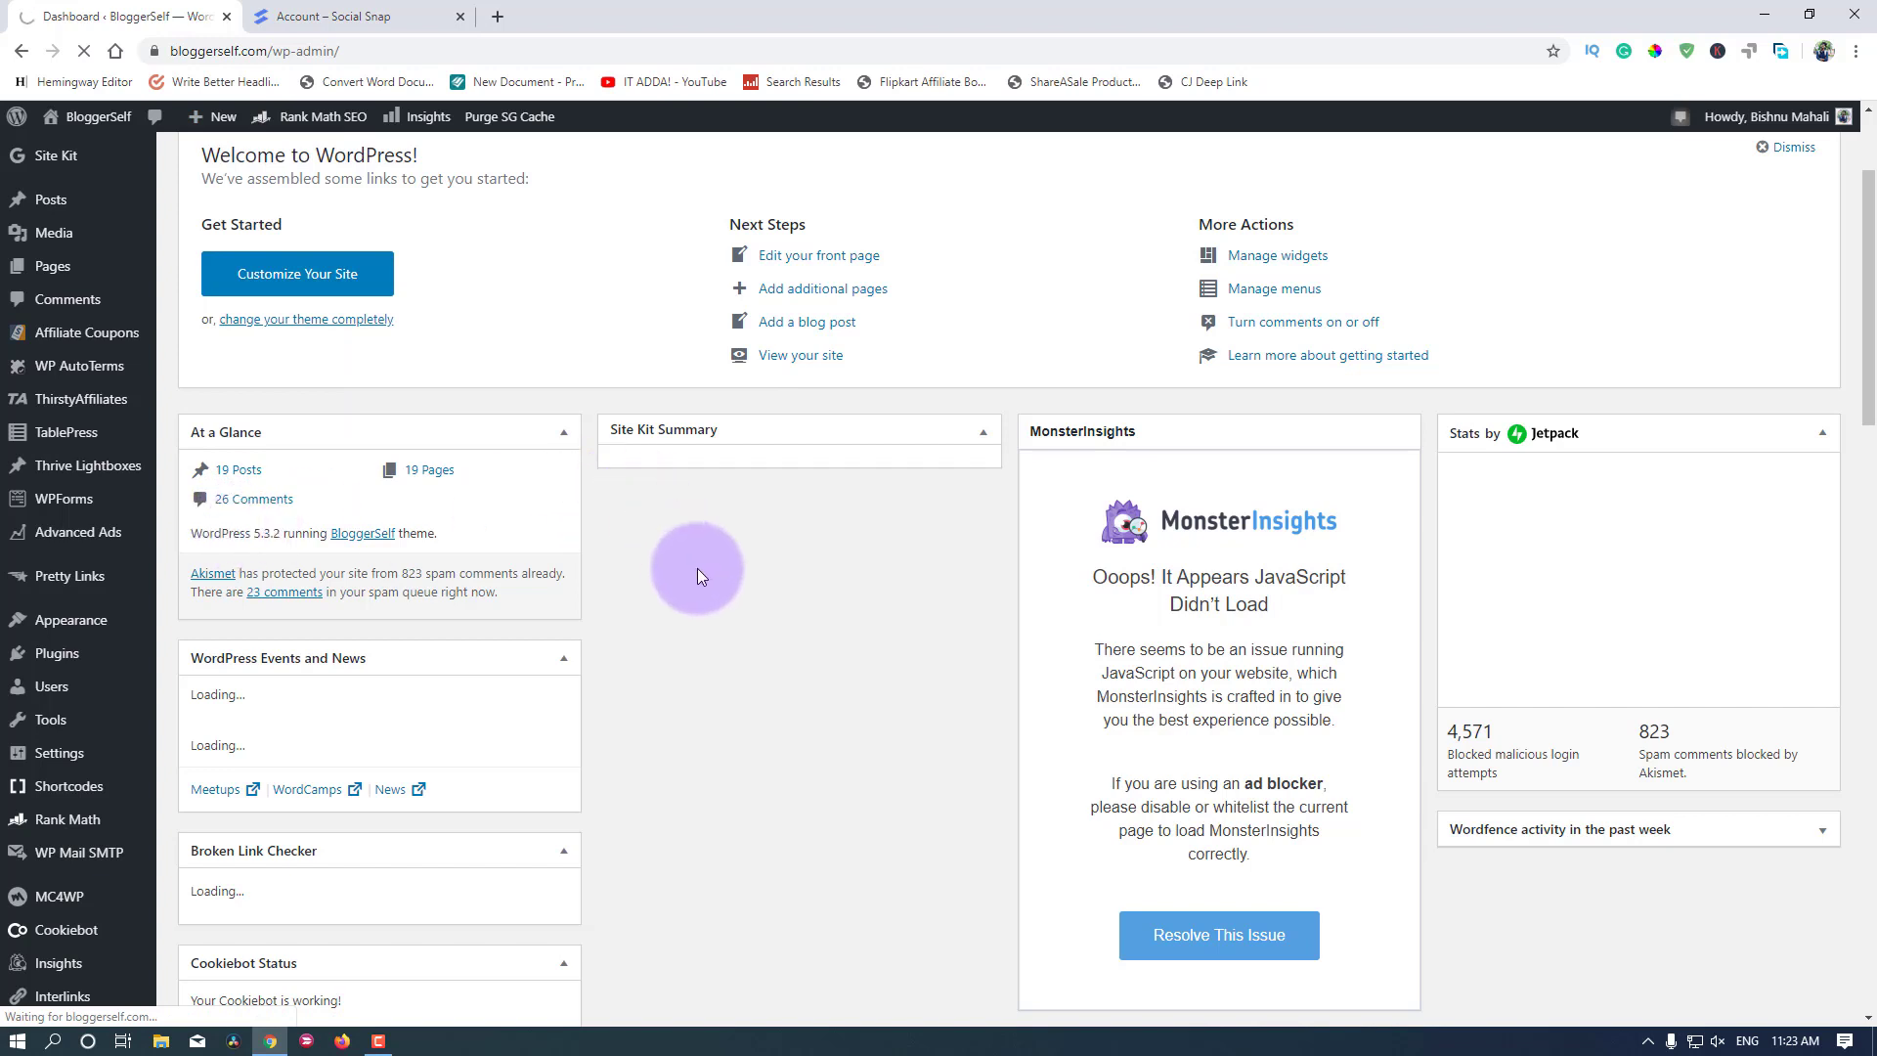
pyautogui.click(333, 10)
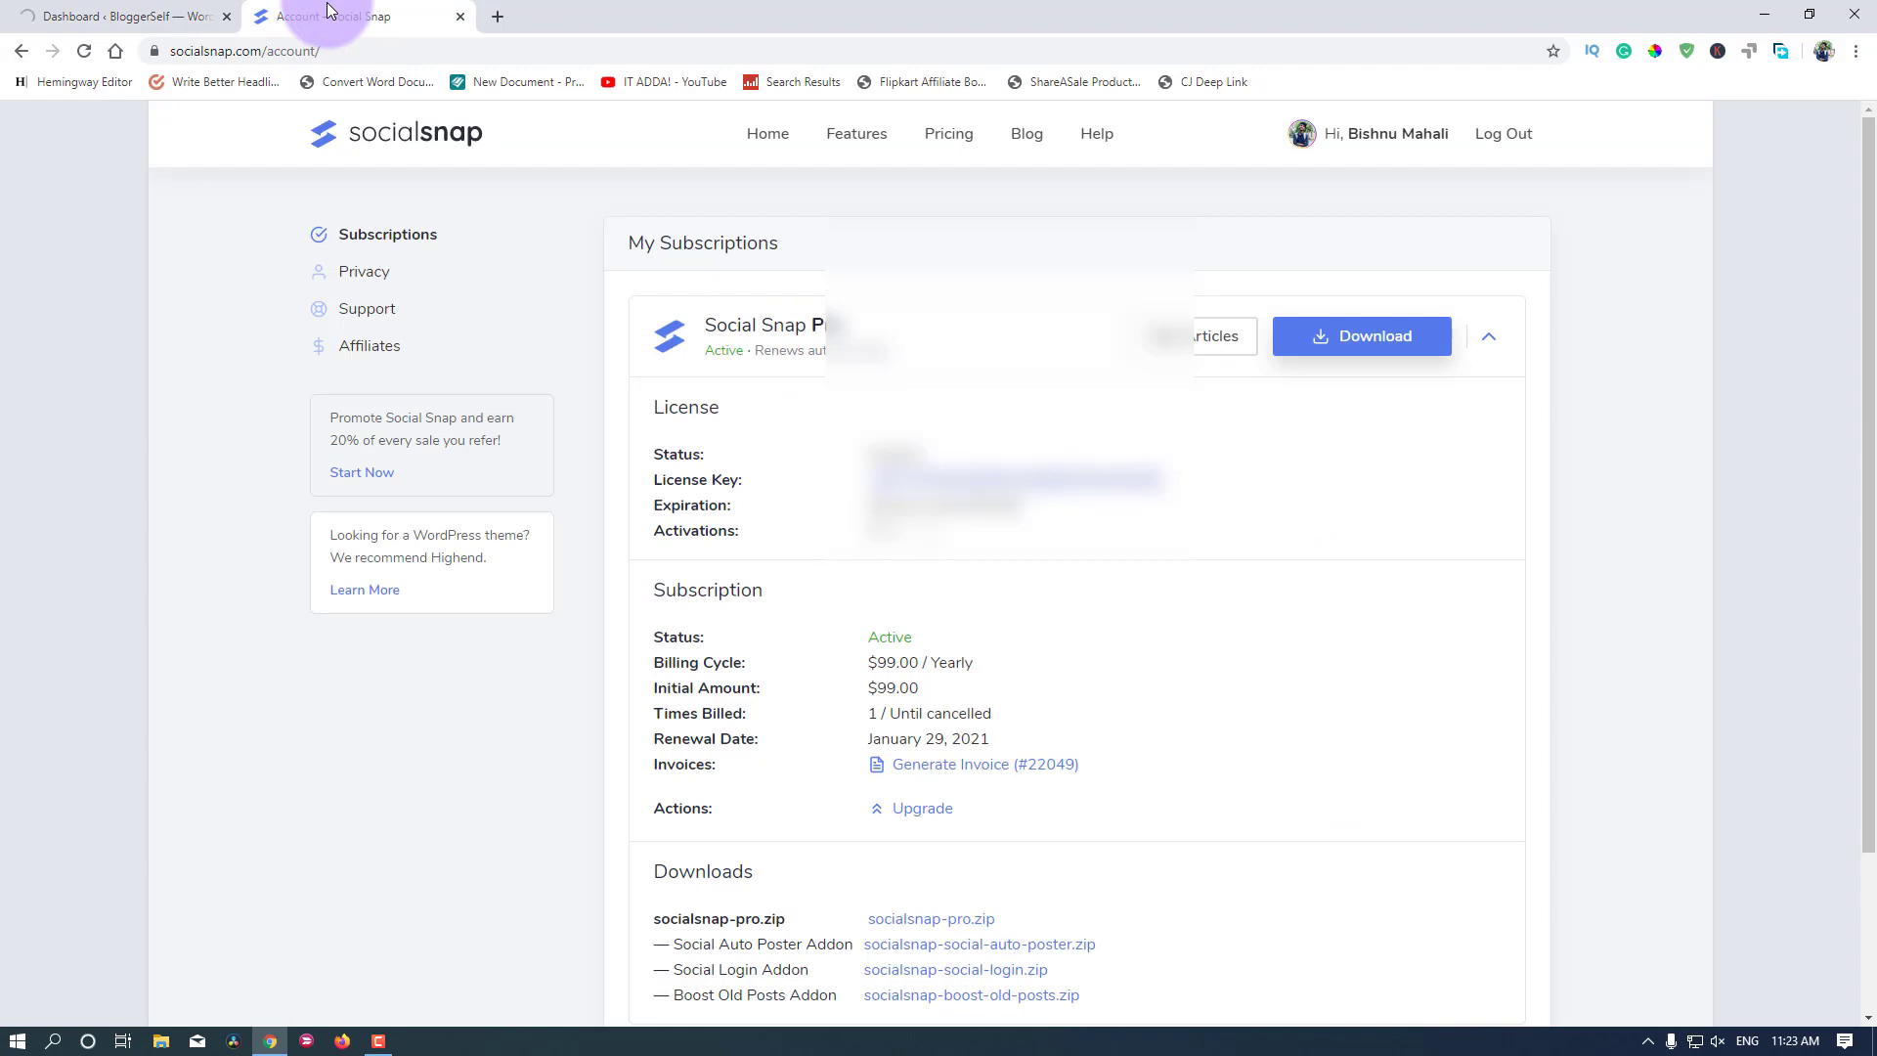
pyautogui.click(137, 14)
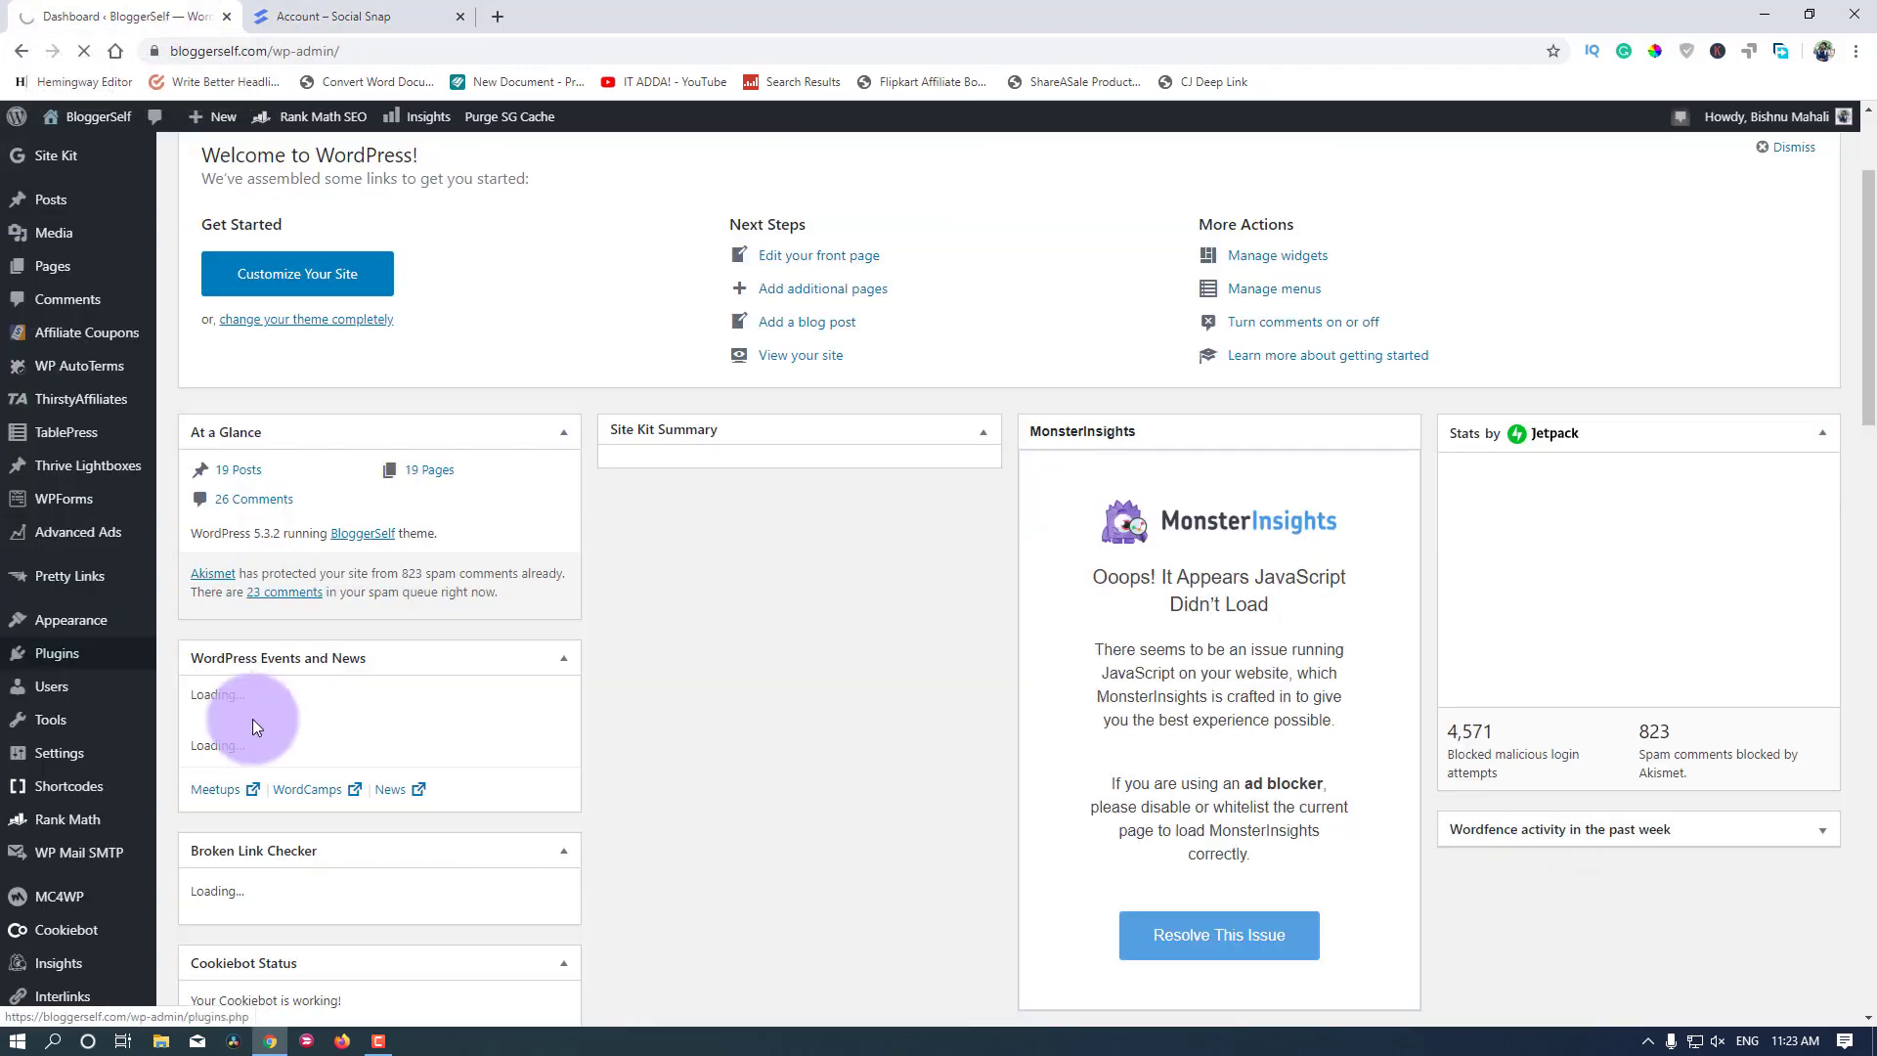
pyautogui.scroll(-1, 683, 718)
pyautogui.scroll(2, 683, 718)
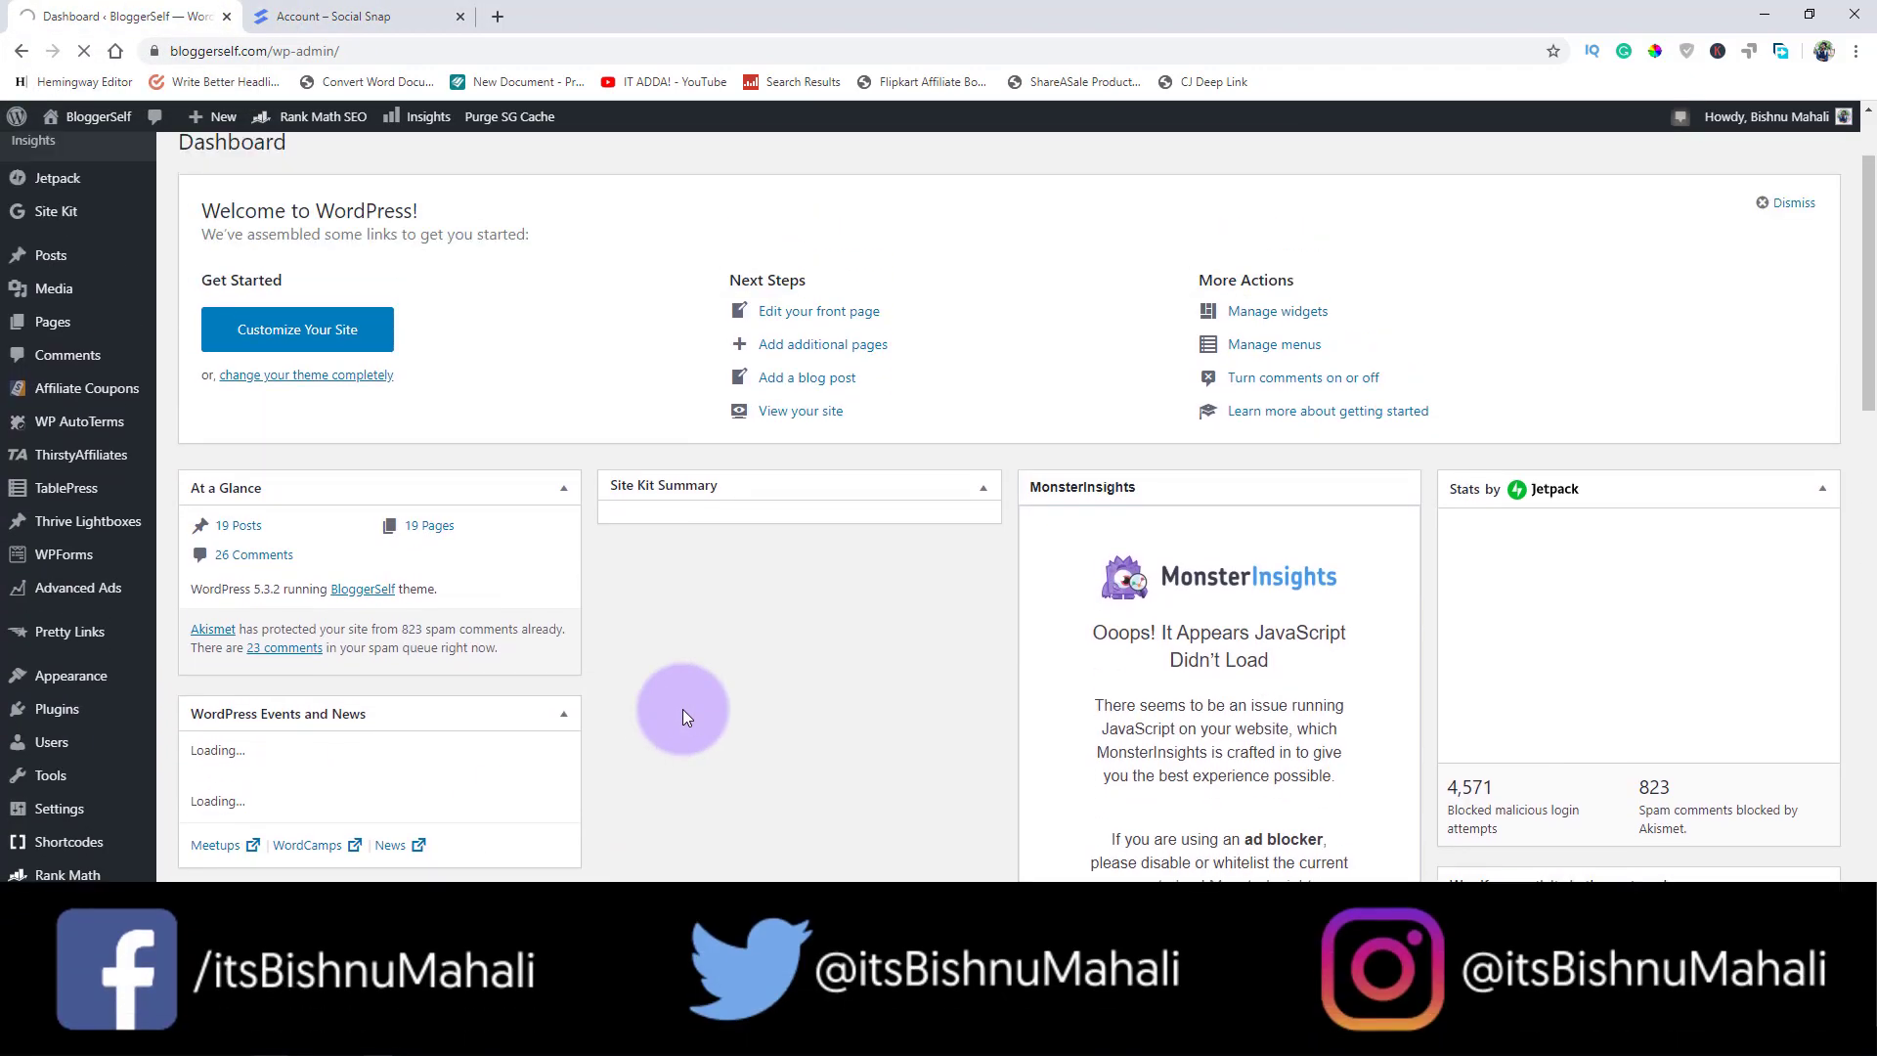
pyautogui.scroll(1, 683, 717)
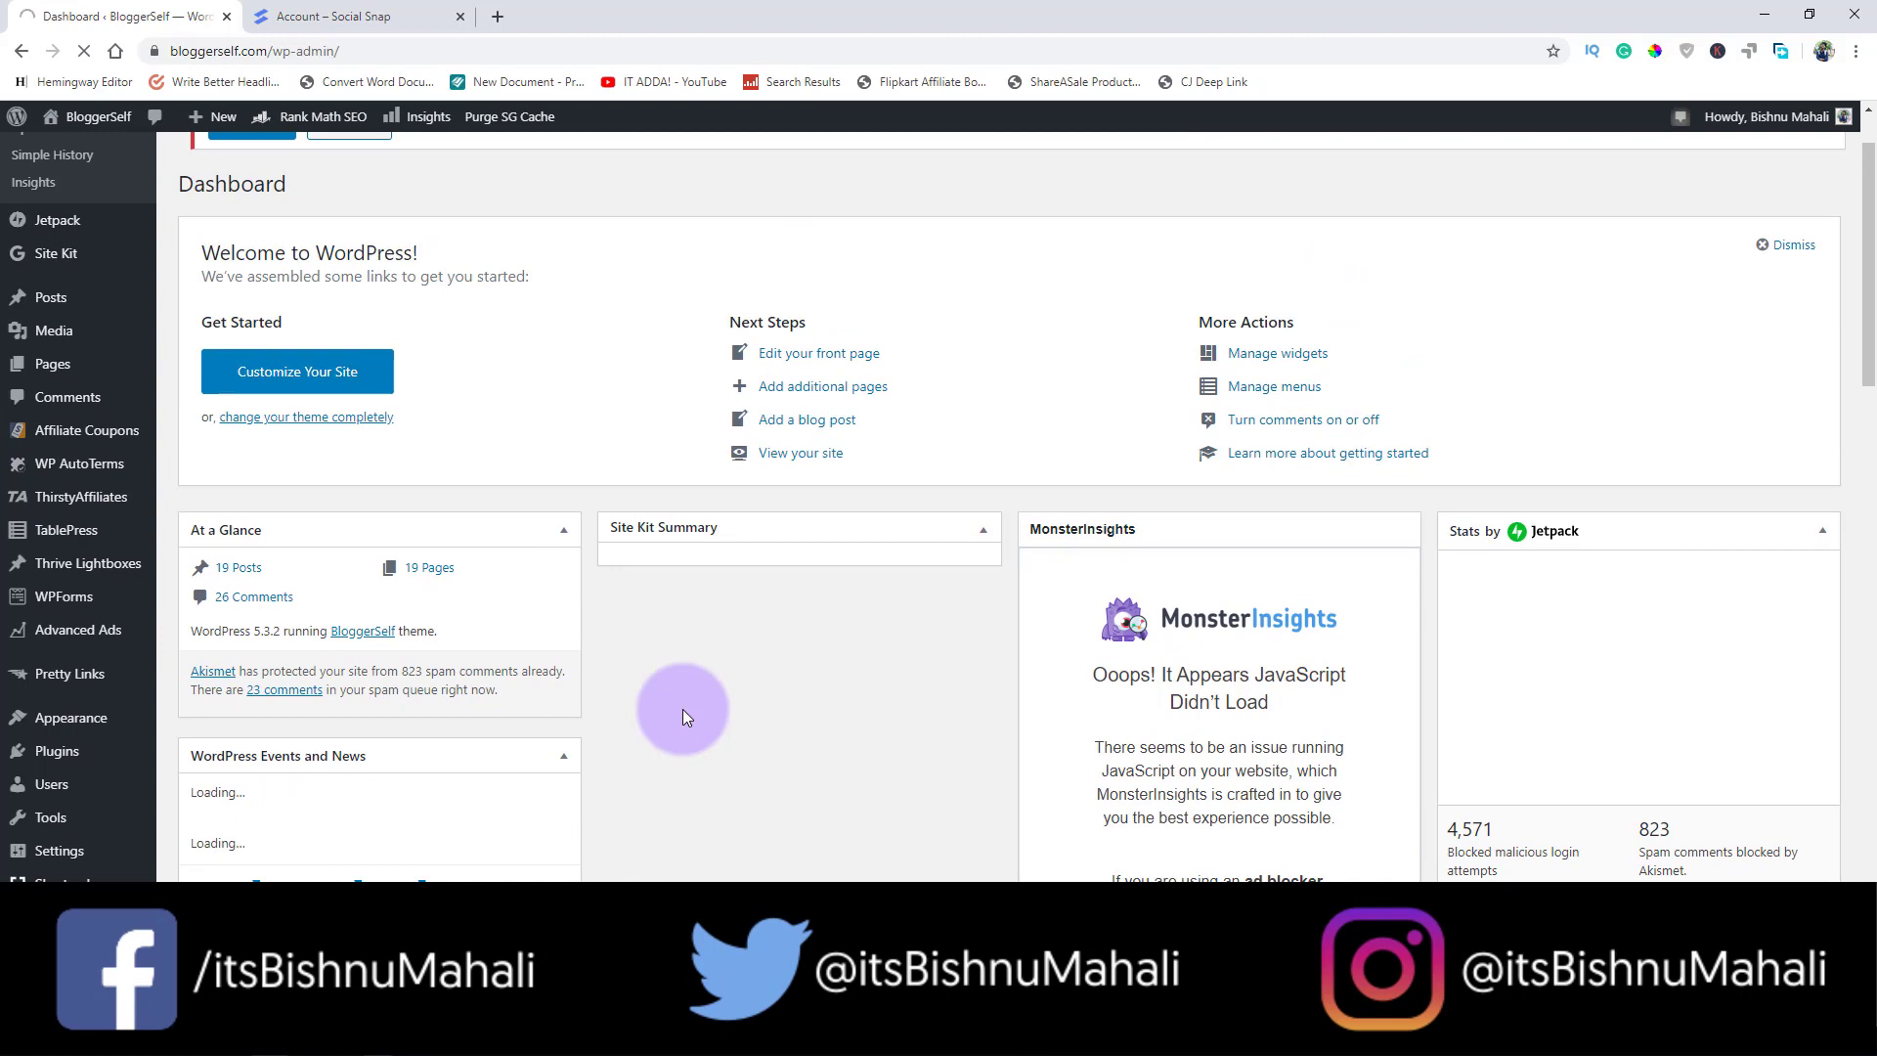
pyautogui.scroll(-2, 682, 710)
pyautogui.scroll(2, 682, 710)
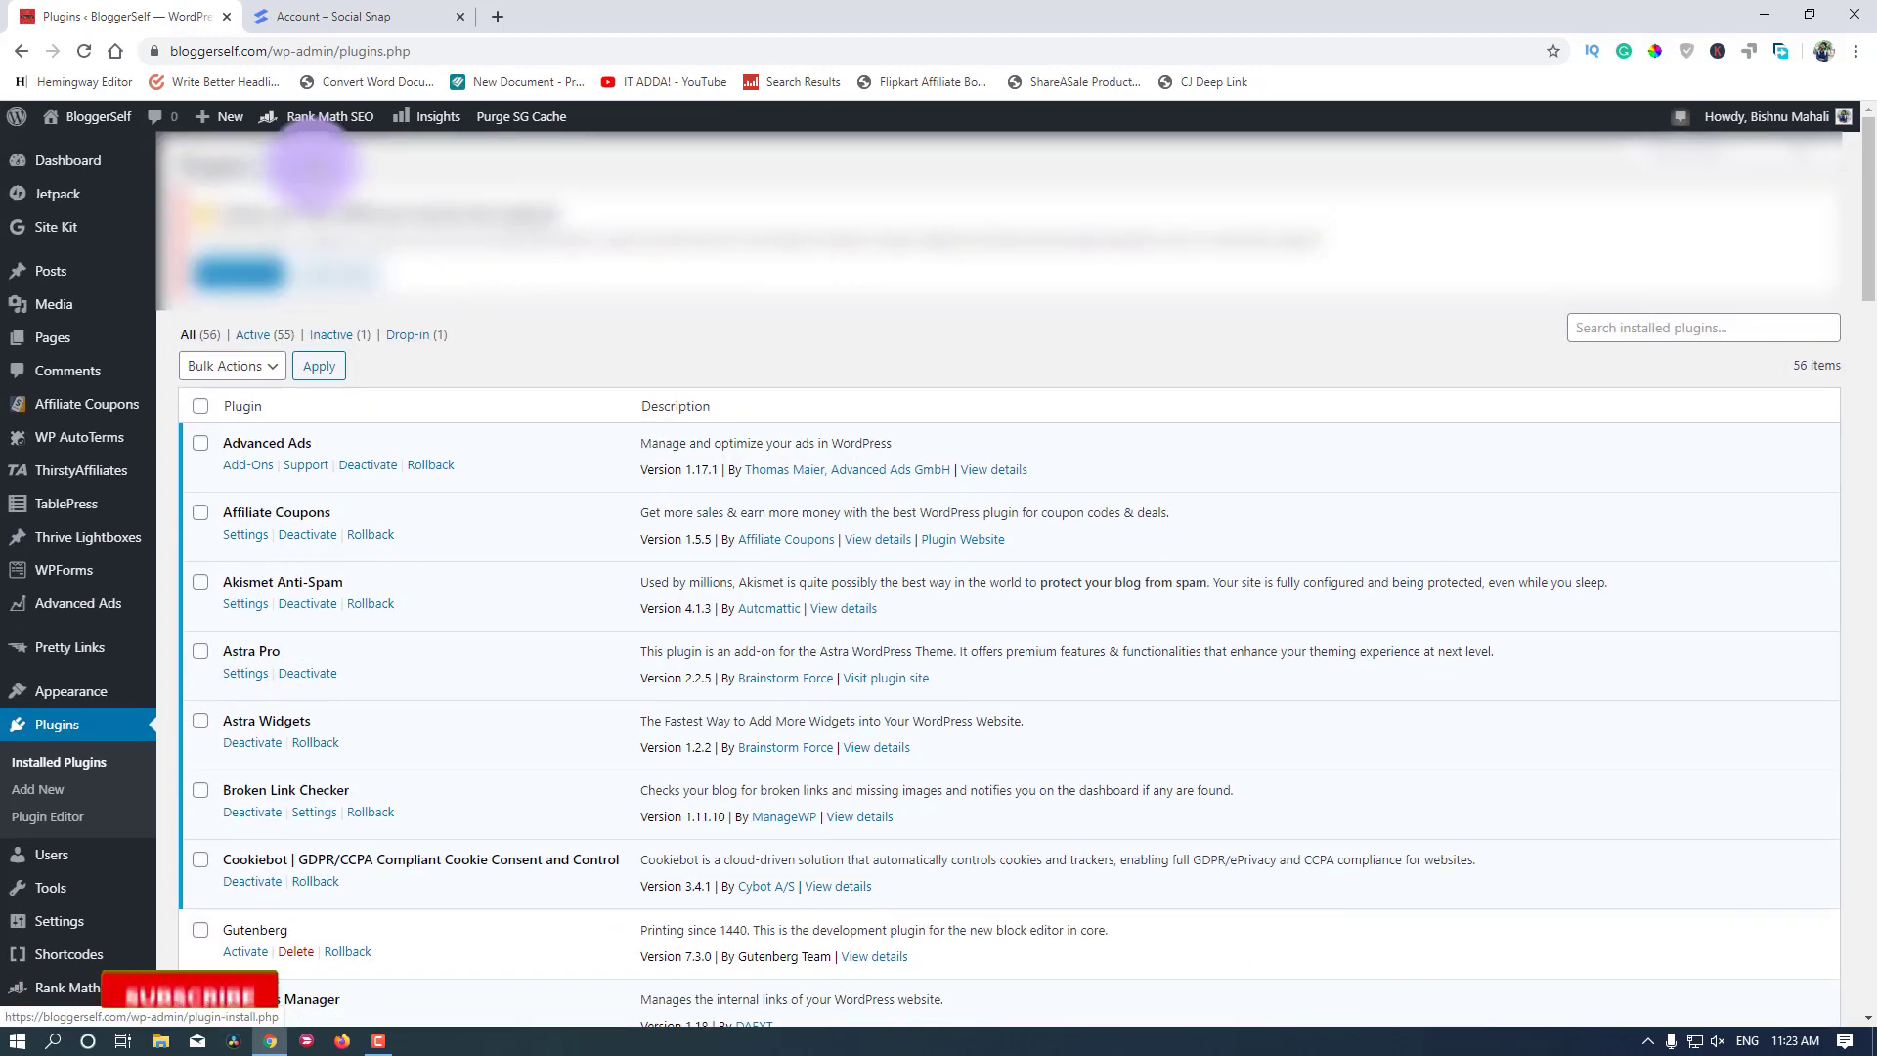
# Step: Open the plugin upload form for adding a new plugin and choose socialsnap-pro.zip from the Desktop
pyautogui.click(247, 536)
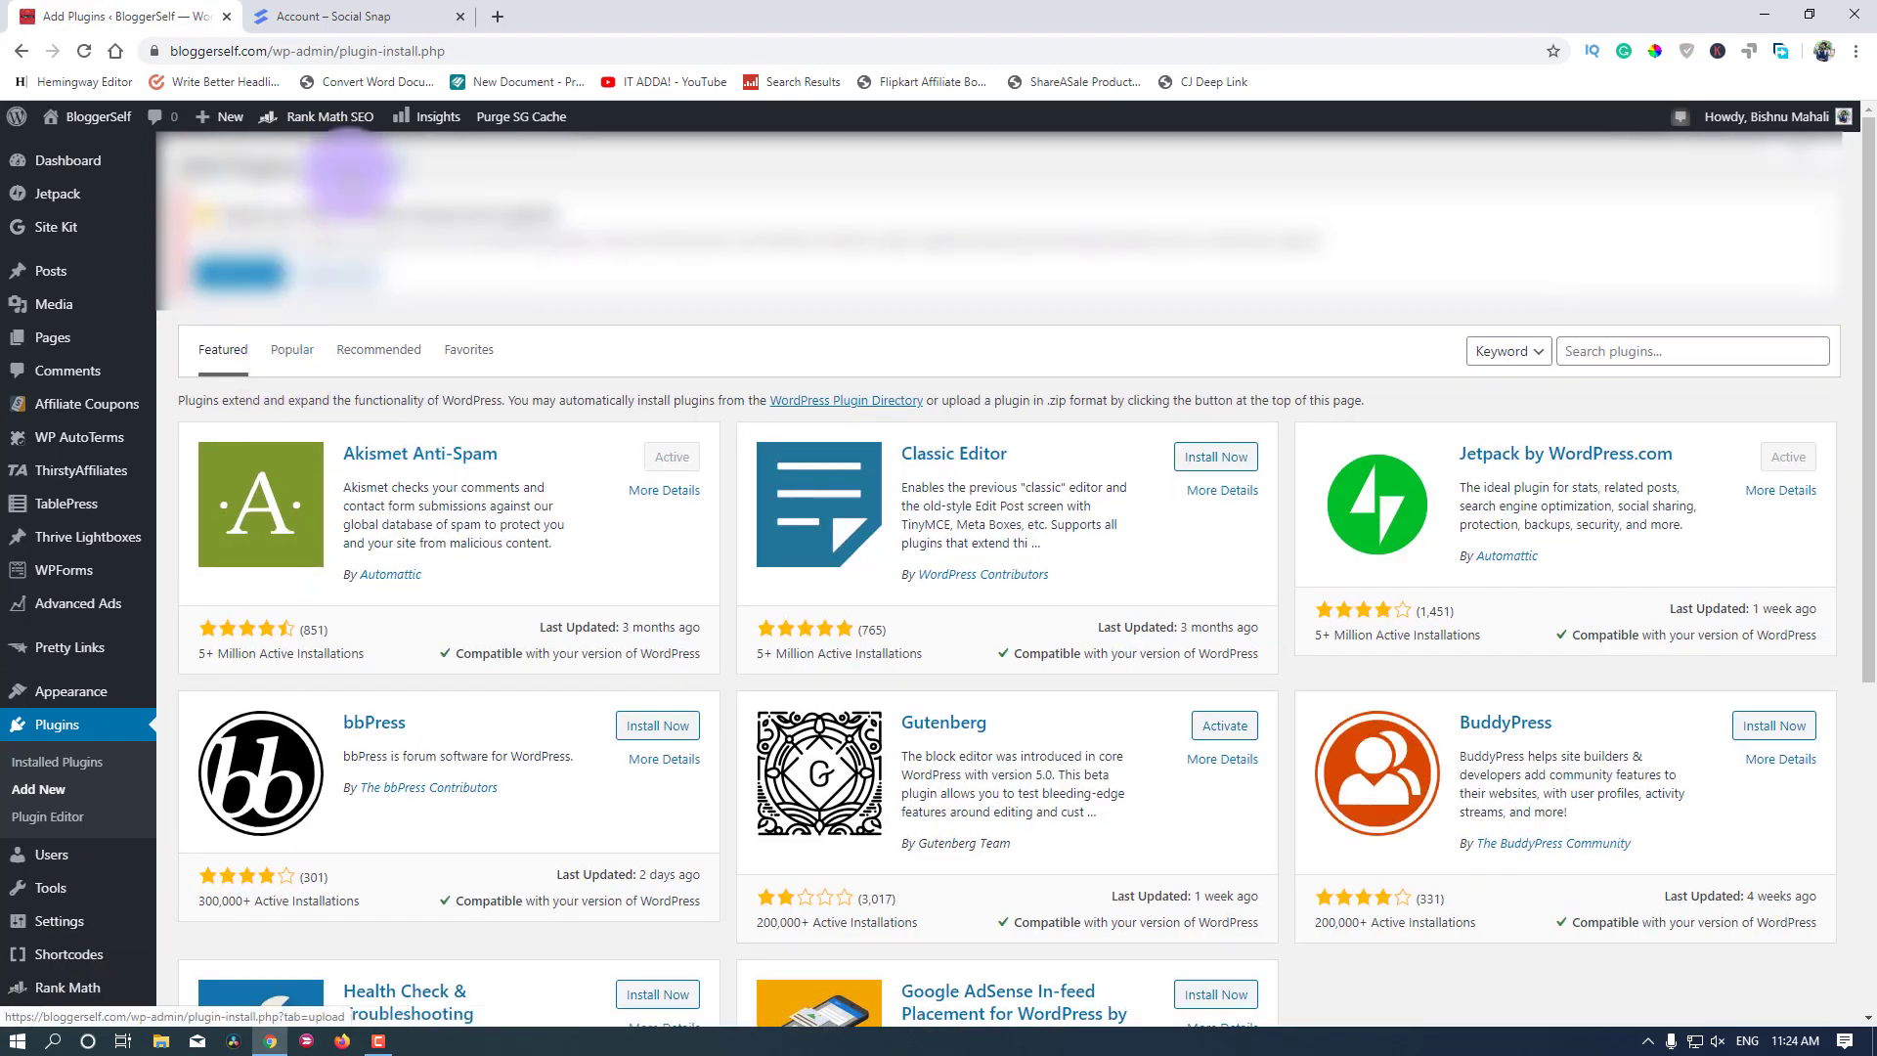
pyautogui.click(350, 168)
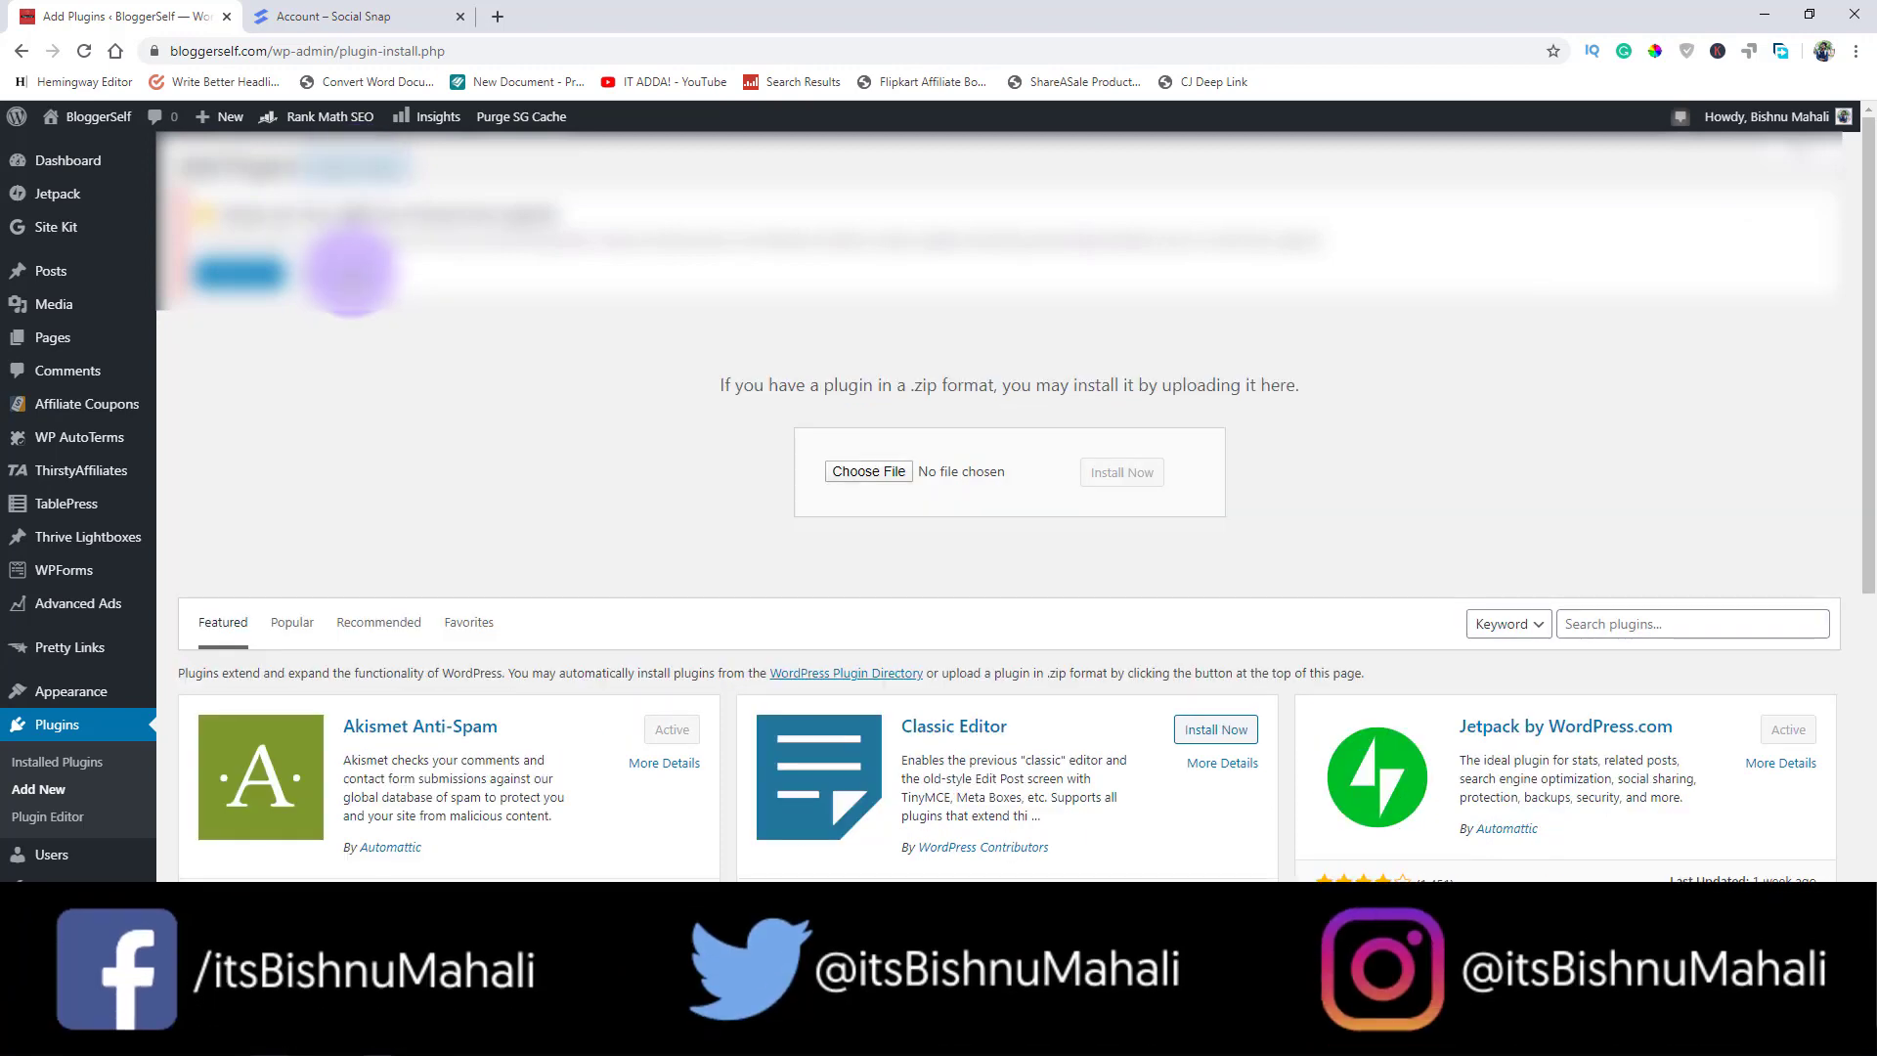
pyautogui.click(854, 477)
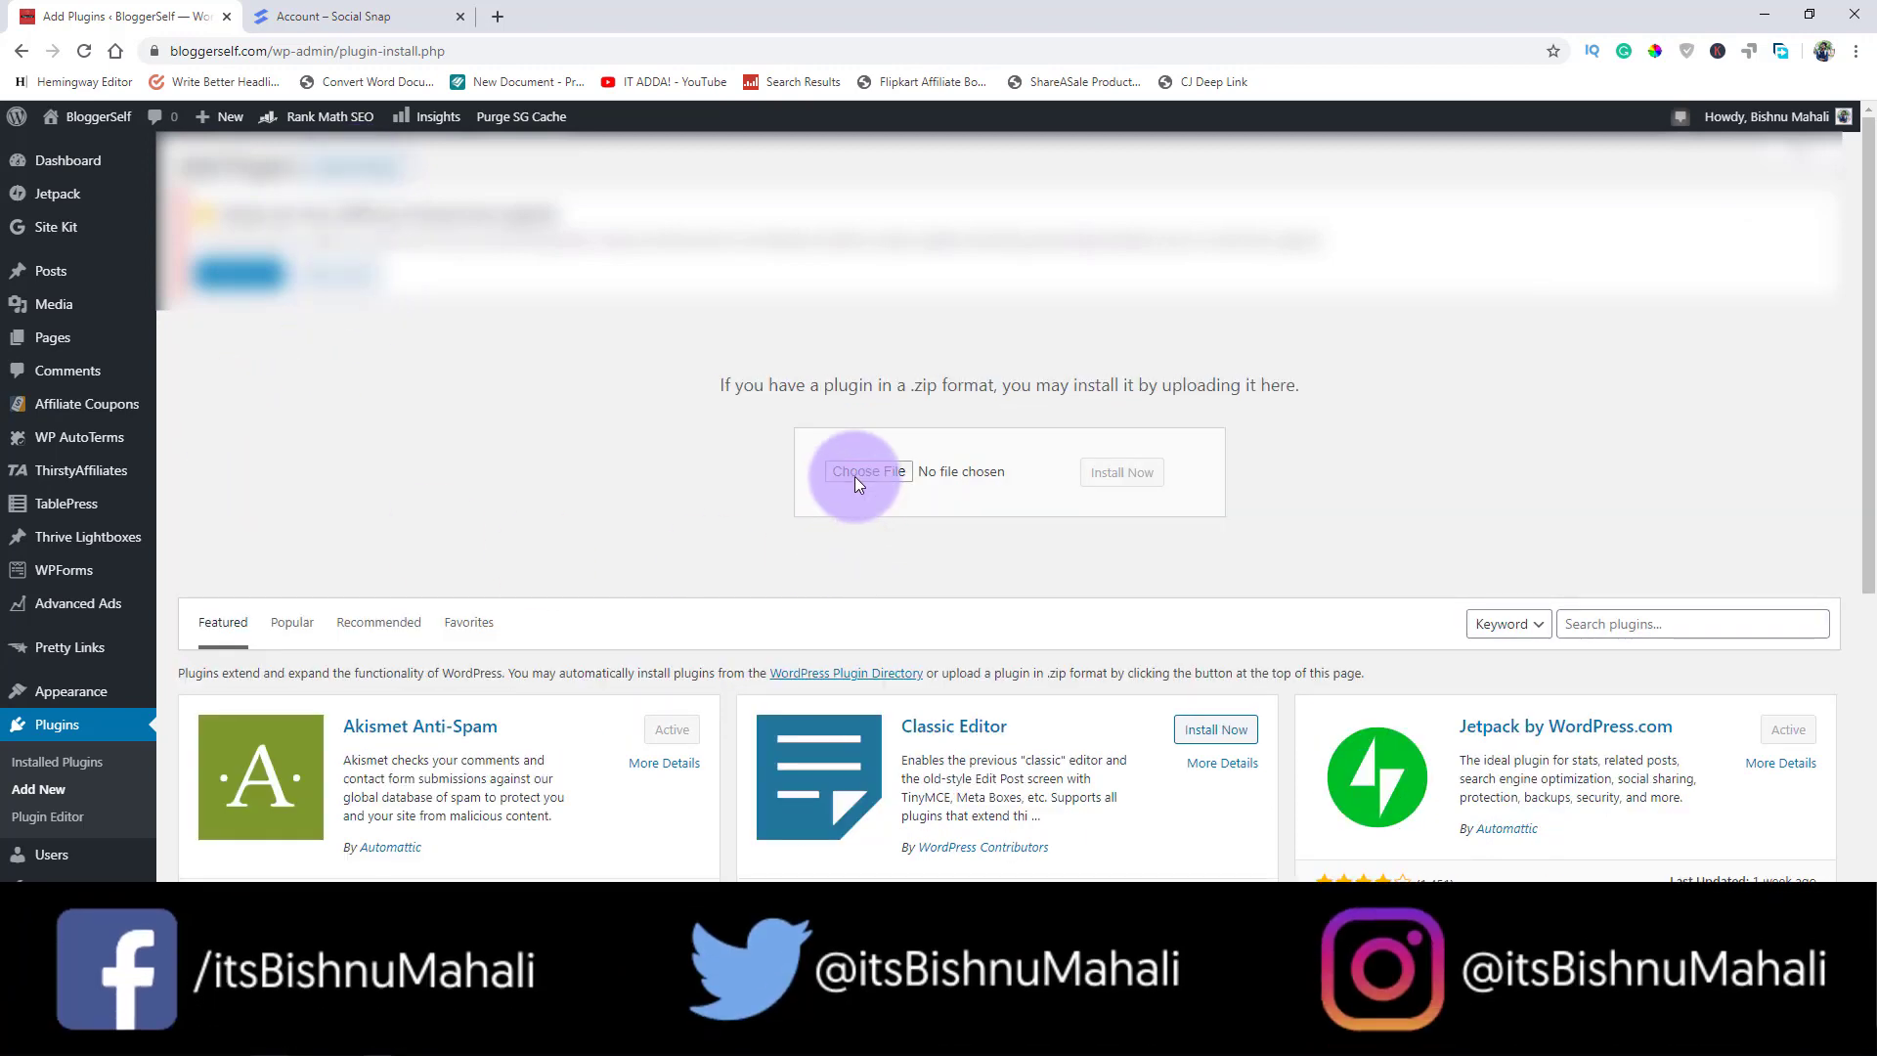
pyautogui.scroll(-8, 495, 271)
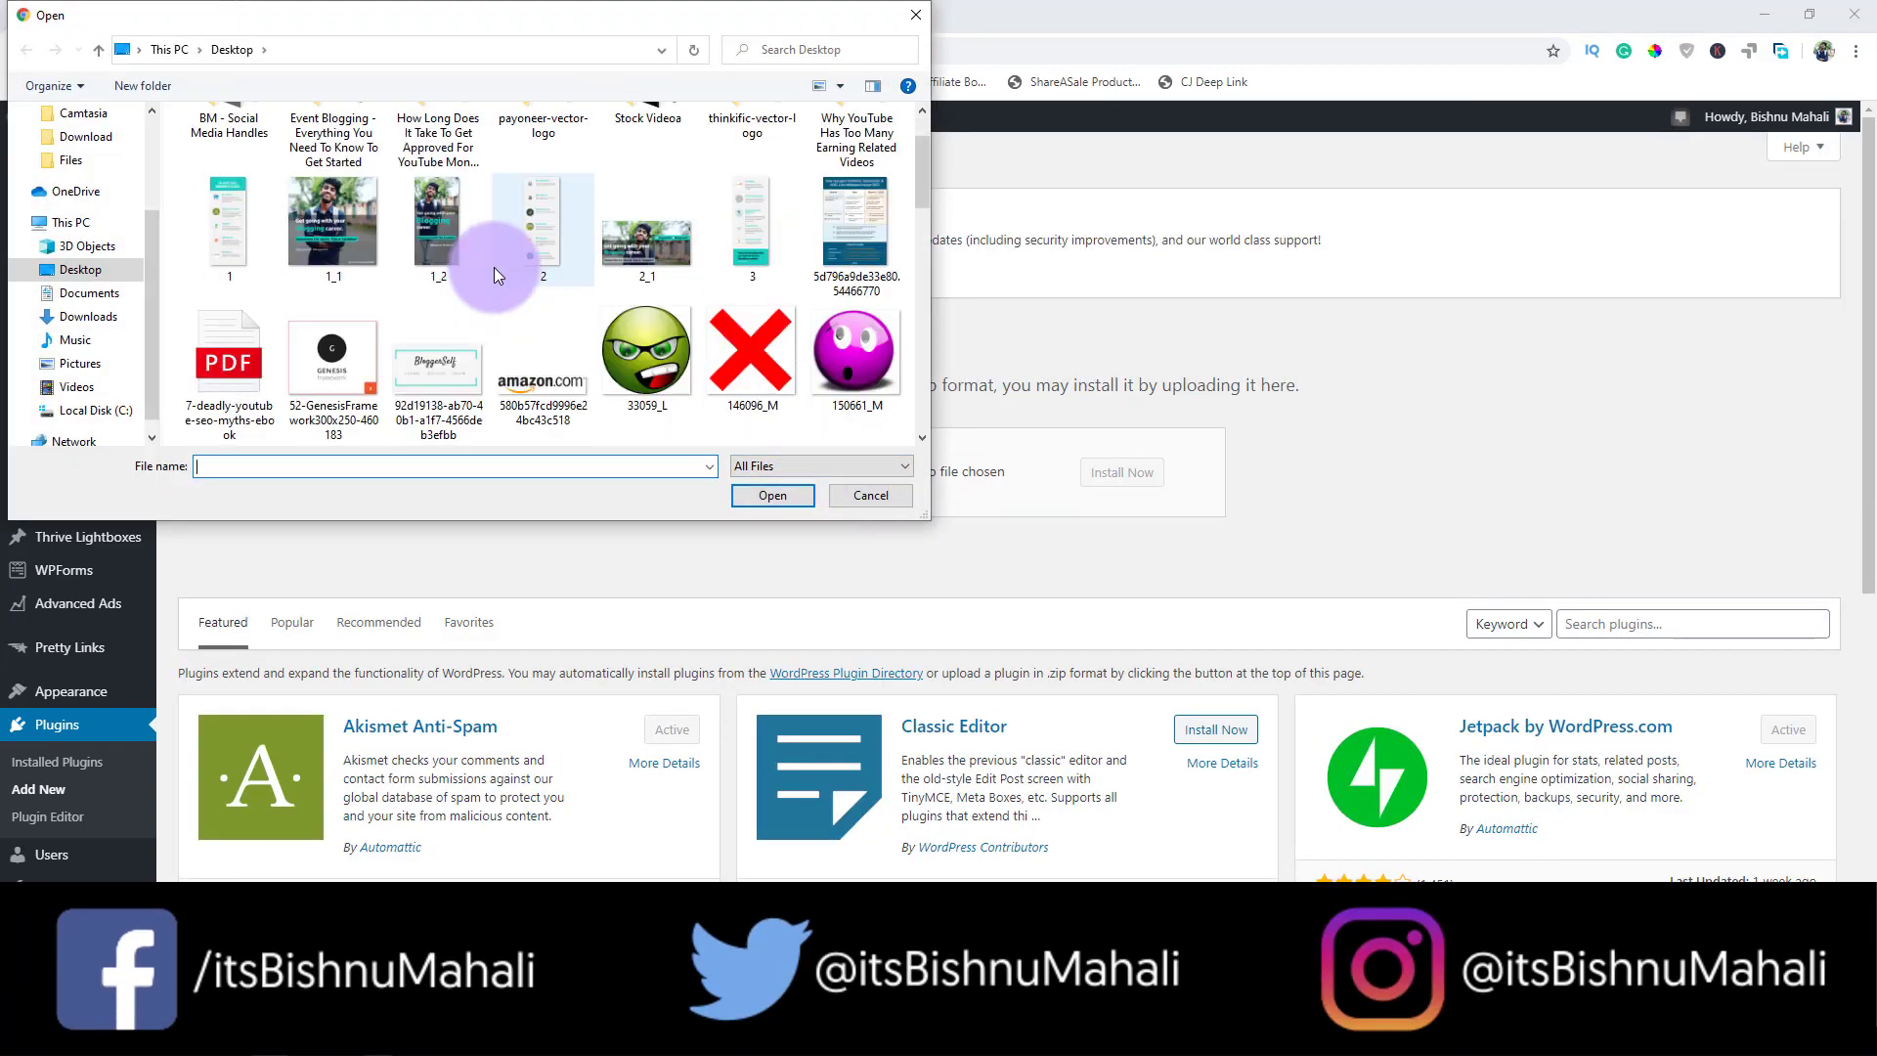
pyautogui.scroll(-5, 495, 267)
pyautogui.scroll(3, 495, 267)
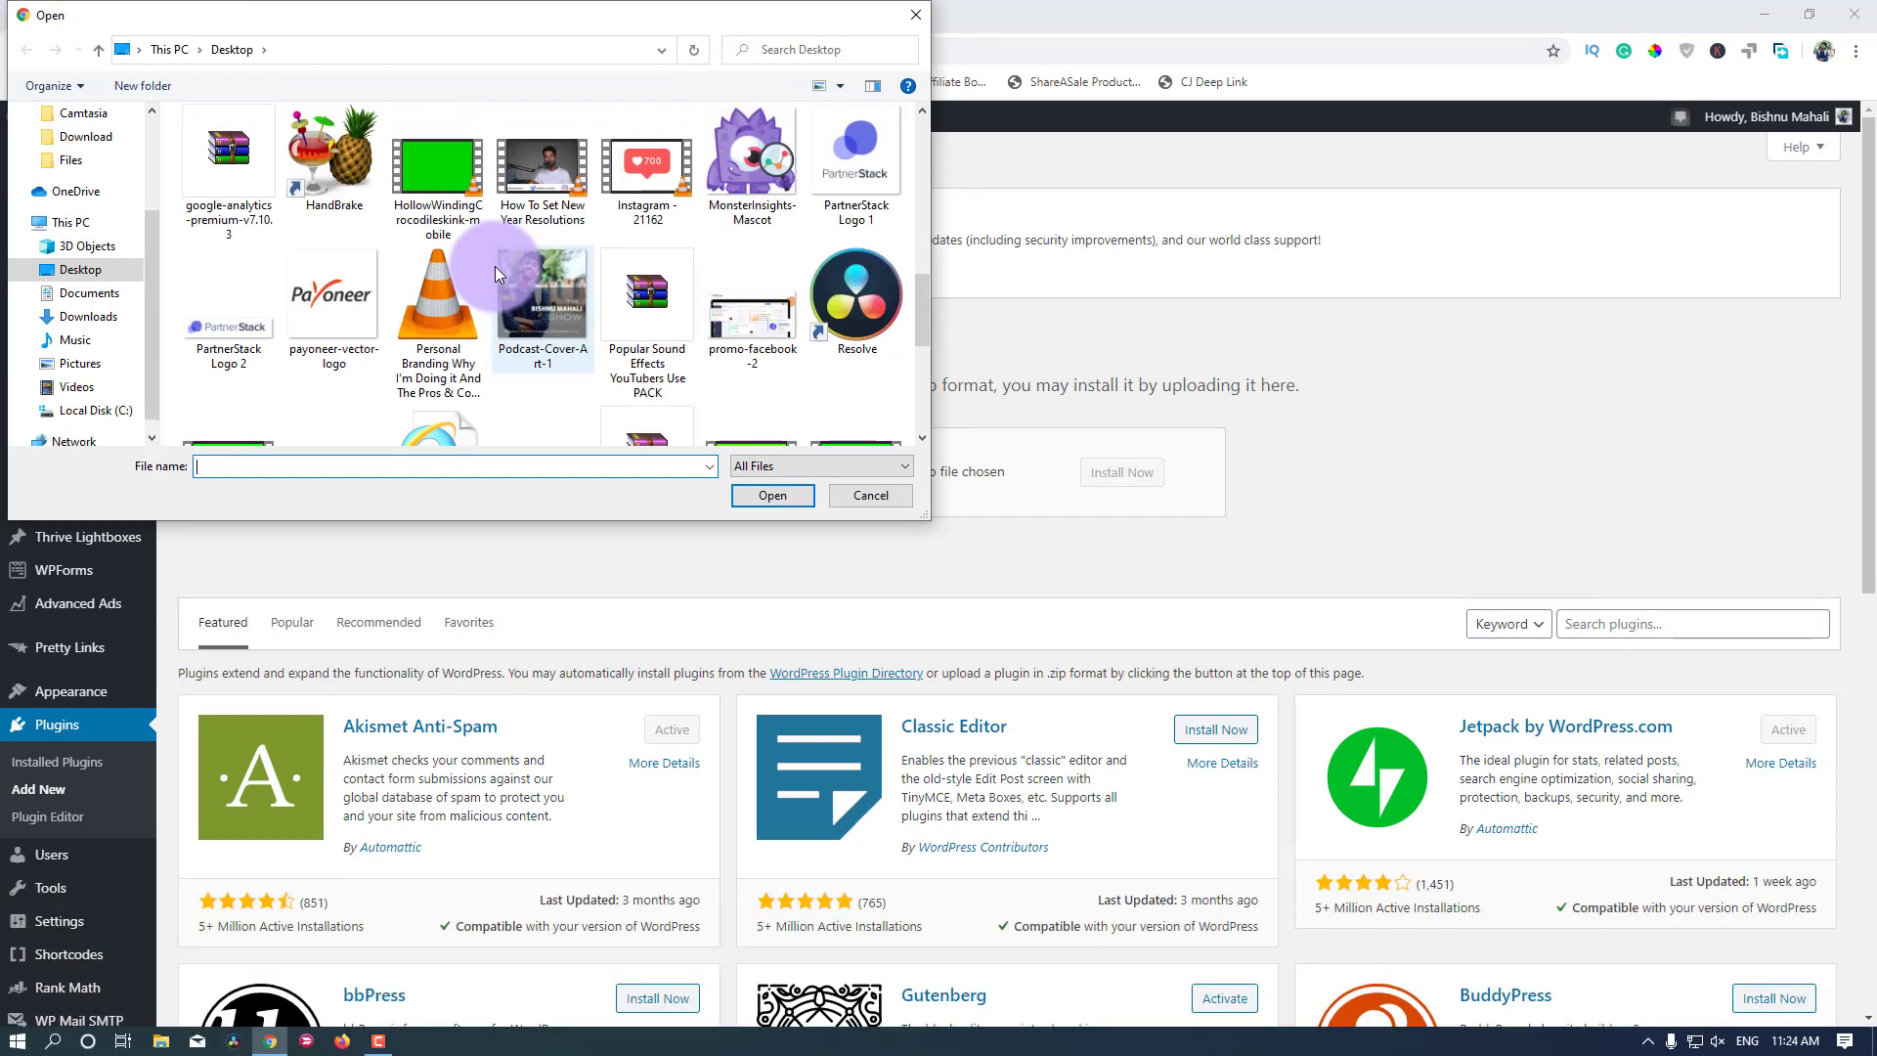
pyautogui.scroll(-5, 420, 332)
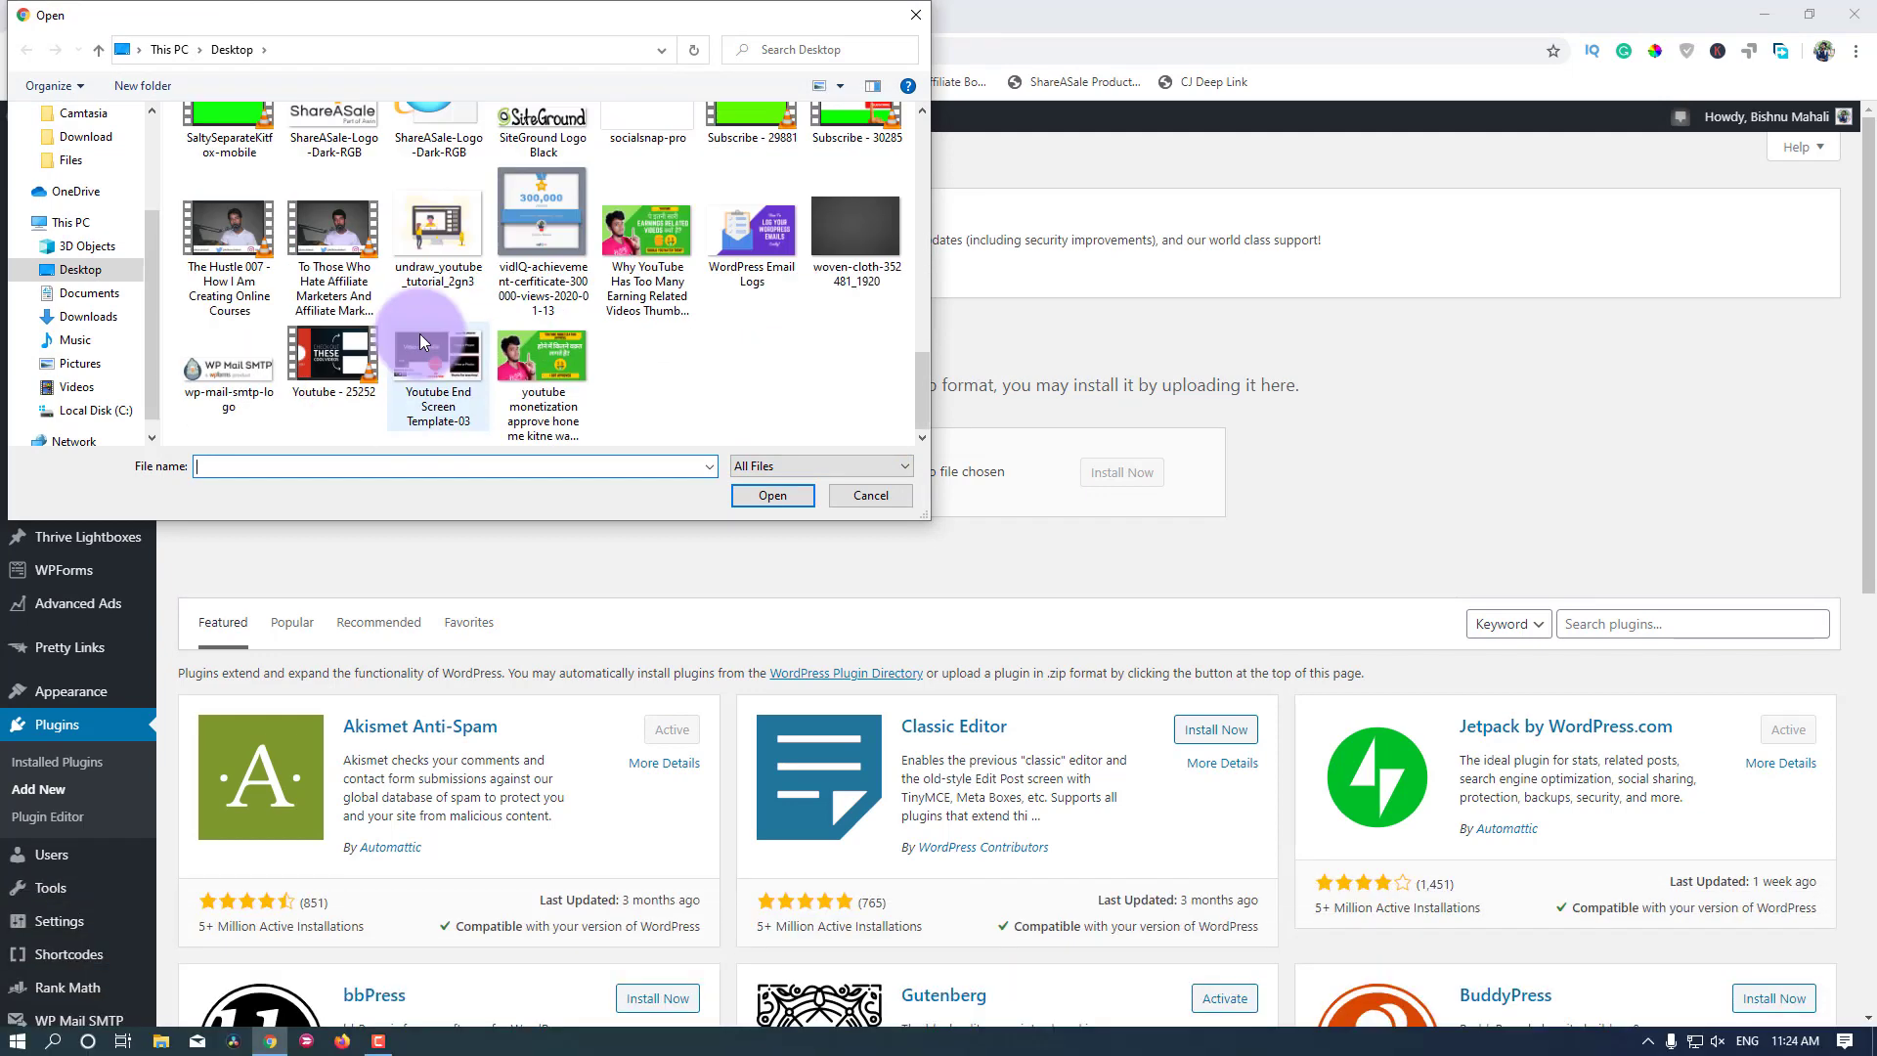
pyautogui.scroll(4, 435, 342)
pyautogui.click(627, 318)
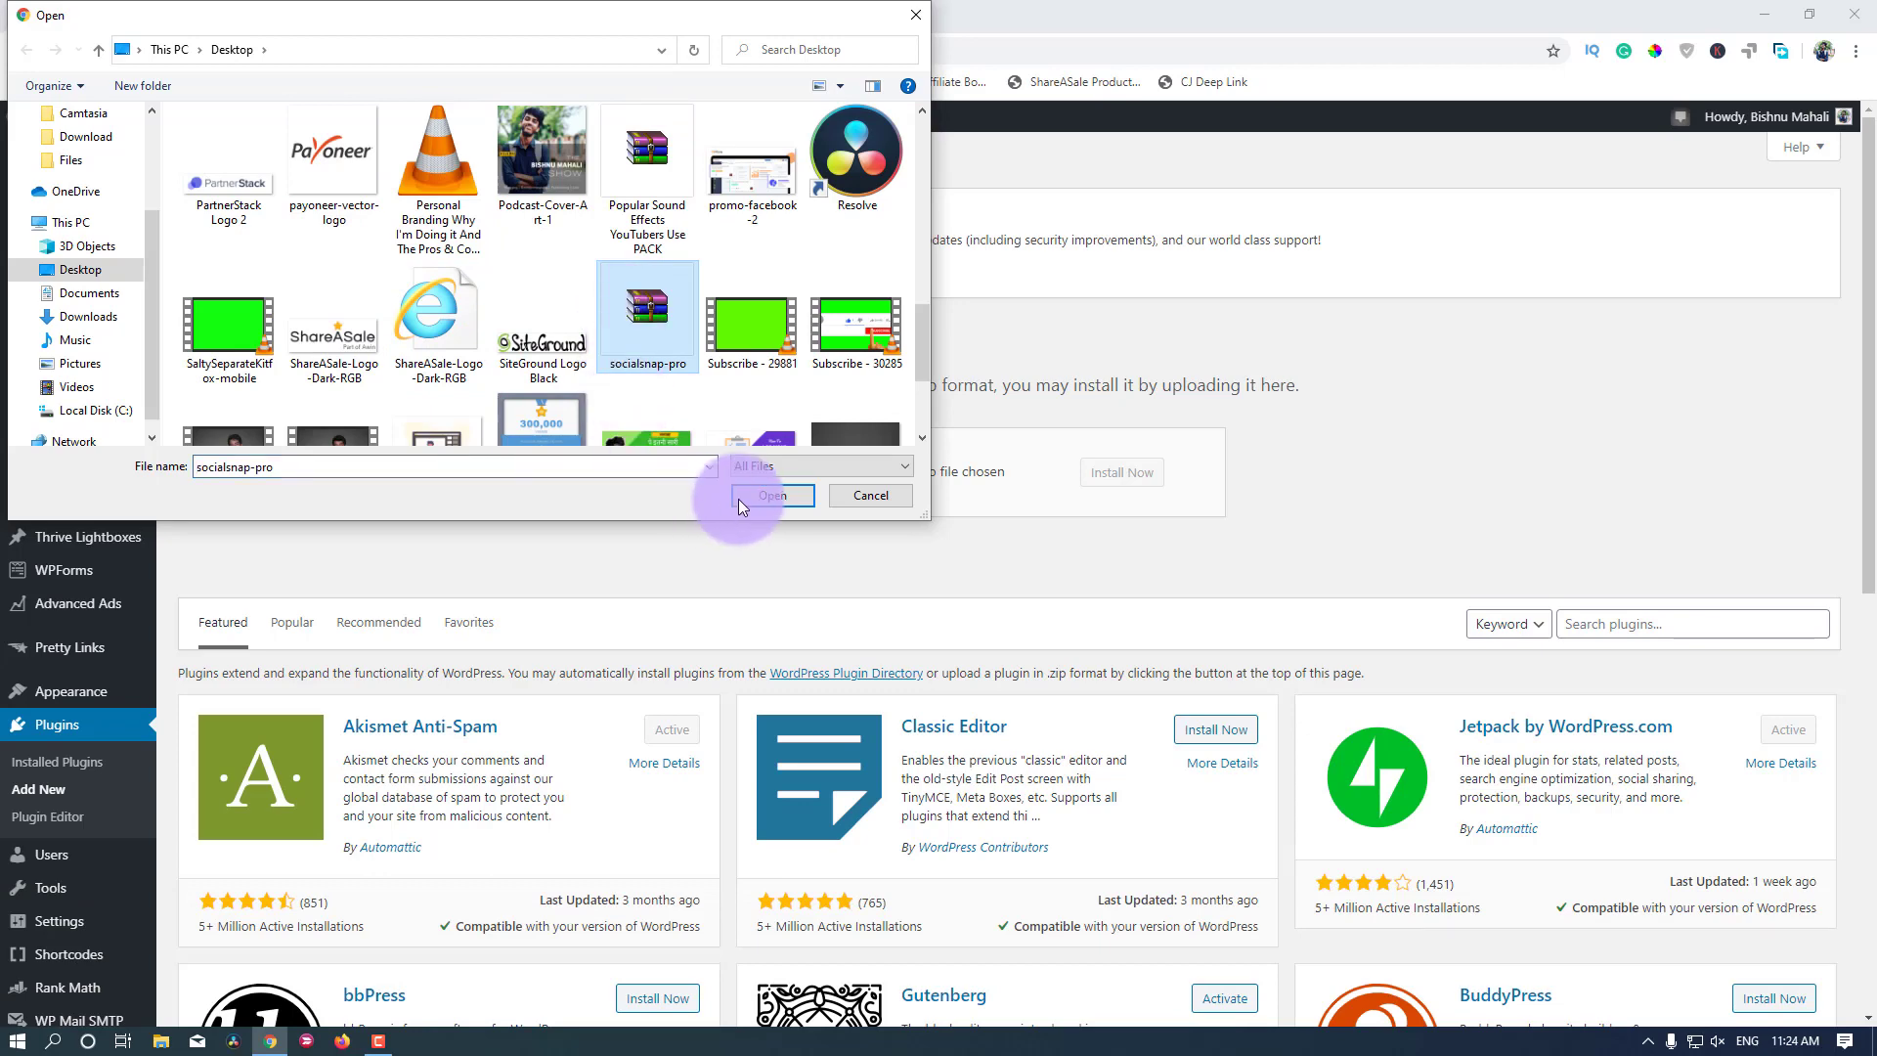
pyautogui.click(740, 503)
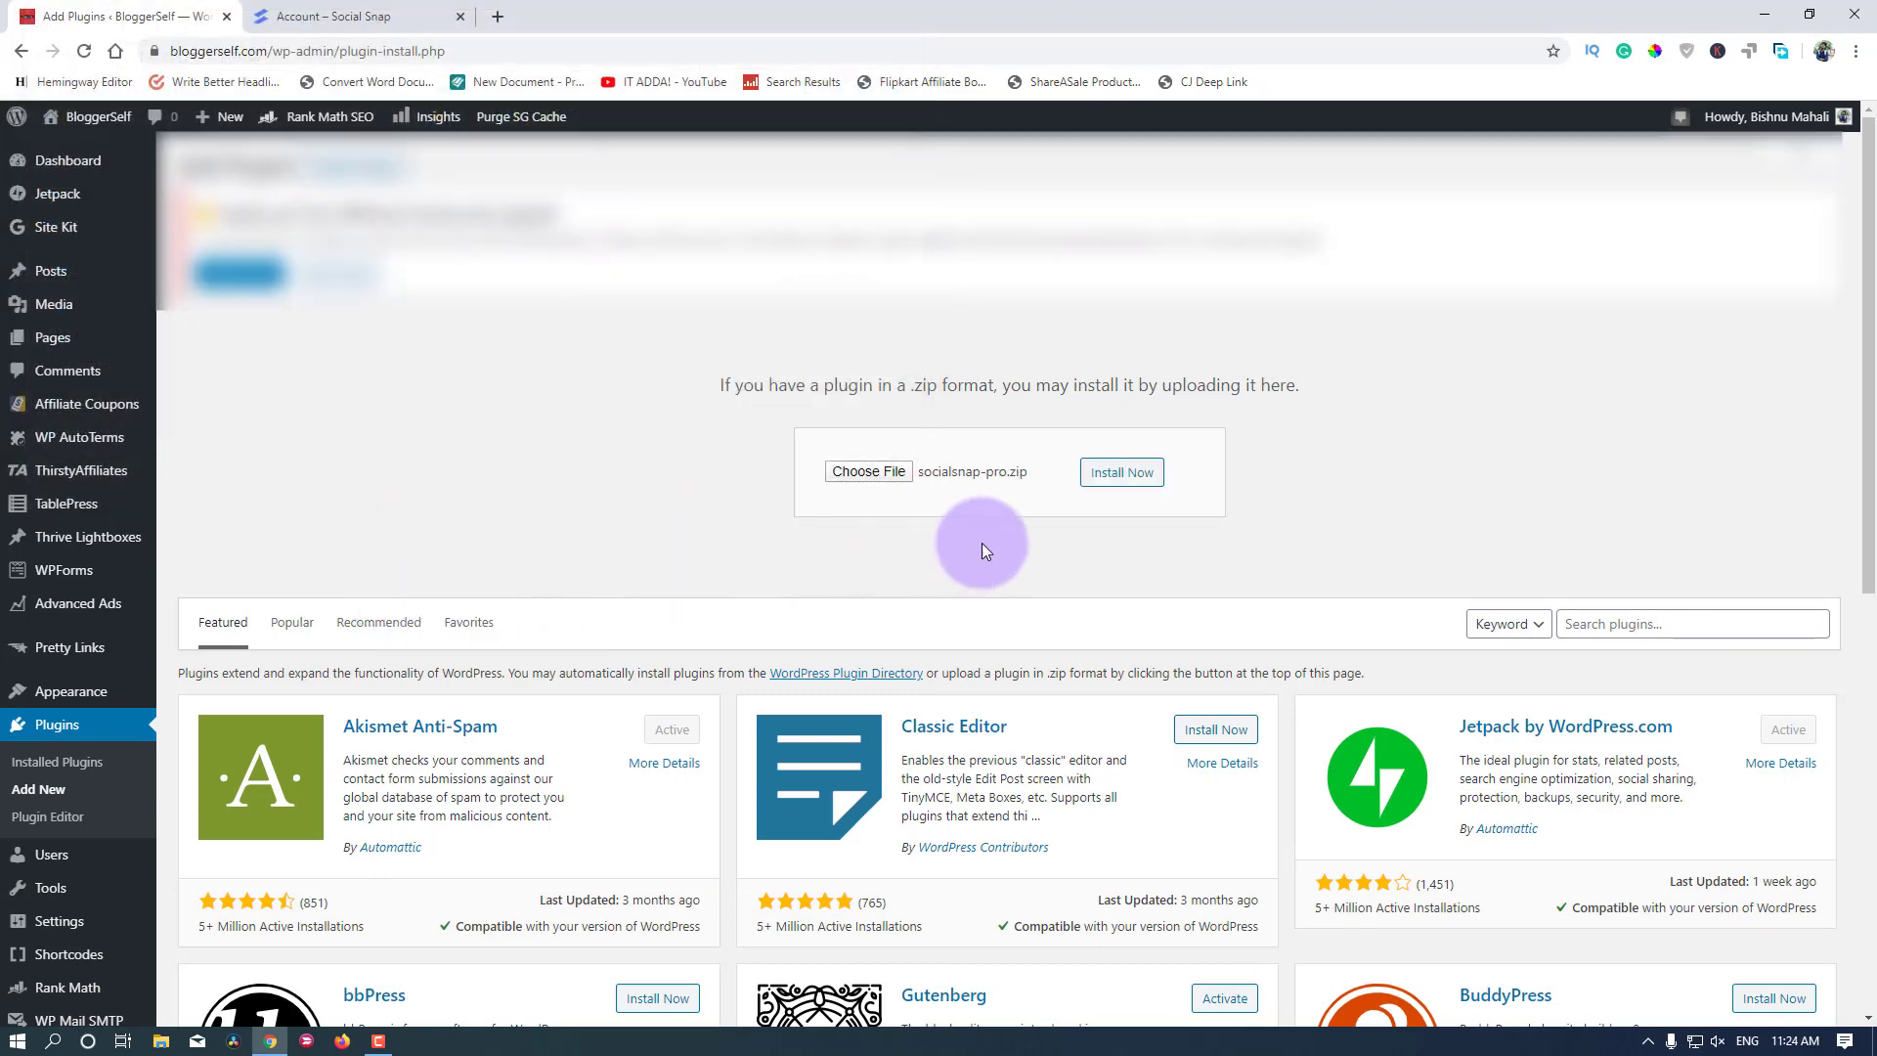
# Step: Install the plugin from the chosen socialsnap-pro.zip file and activate it
pyautogui.click(1106, 483)
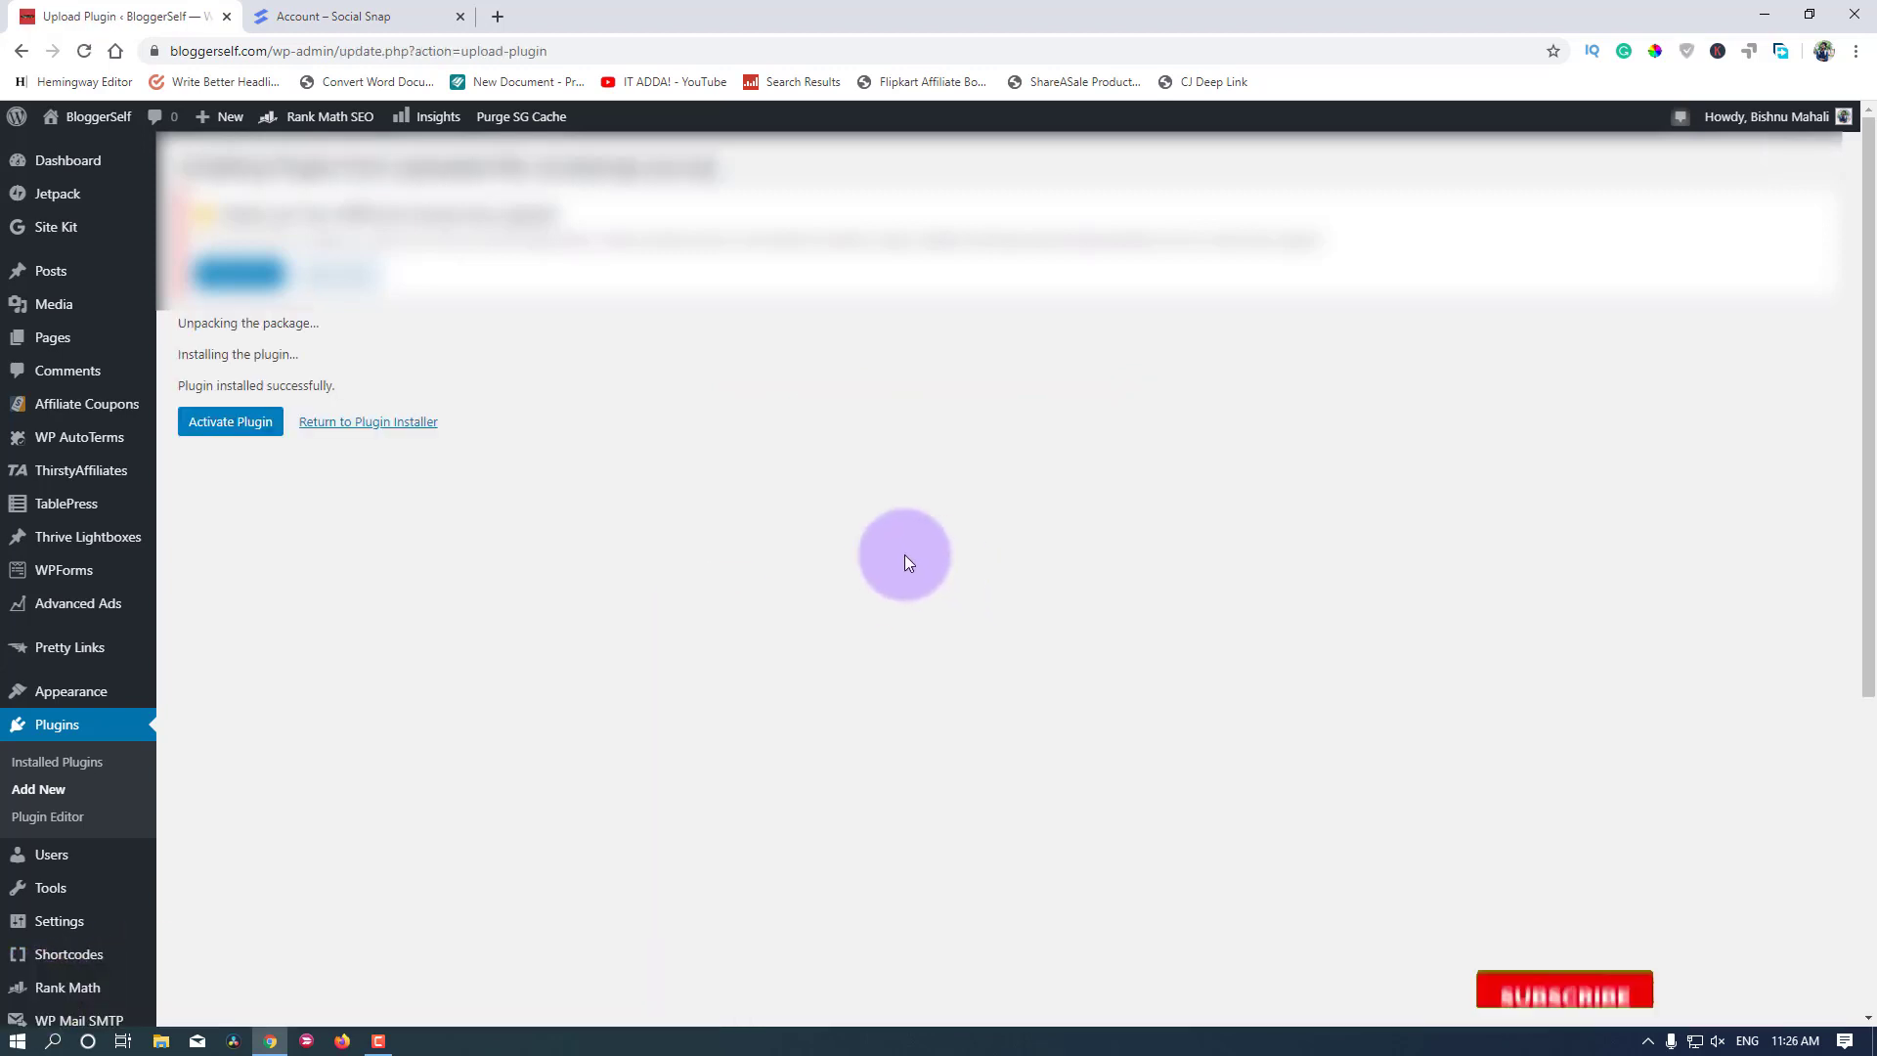
pyautogui.moveTo(198, 381); pyautogui.dragTo(344, 383)
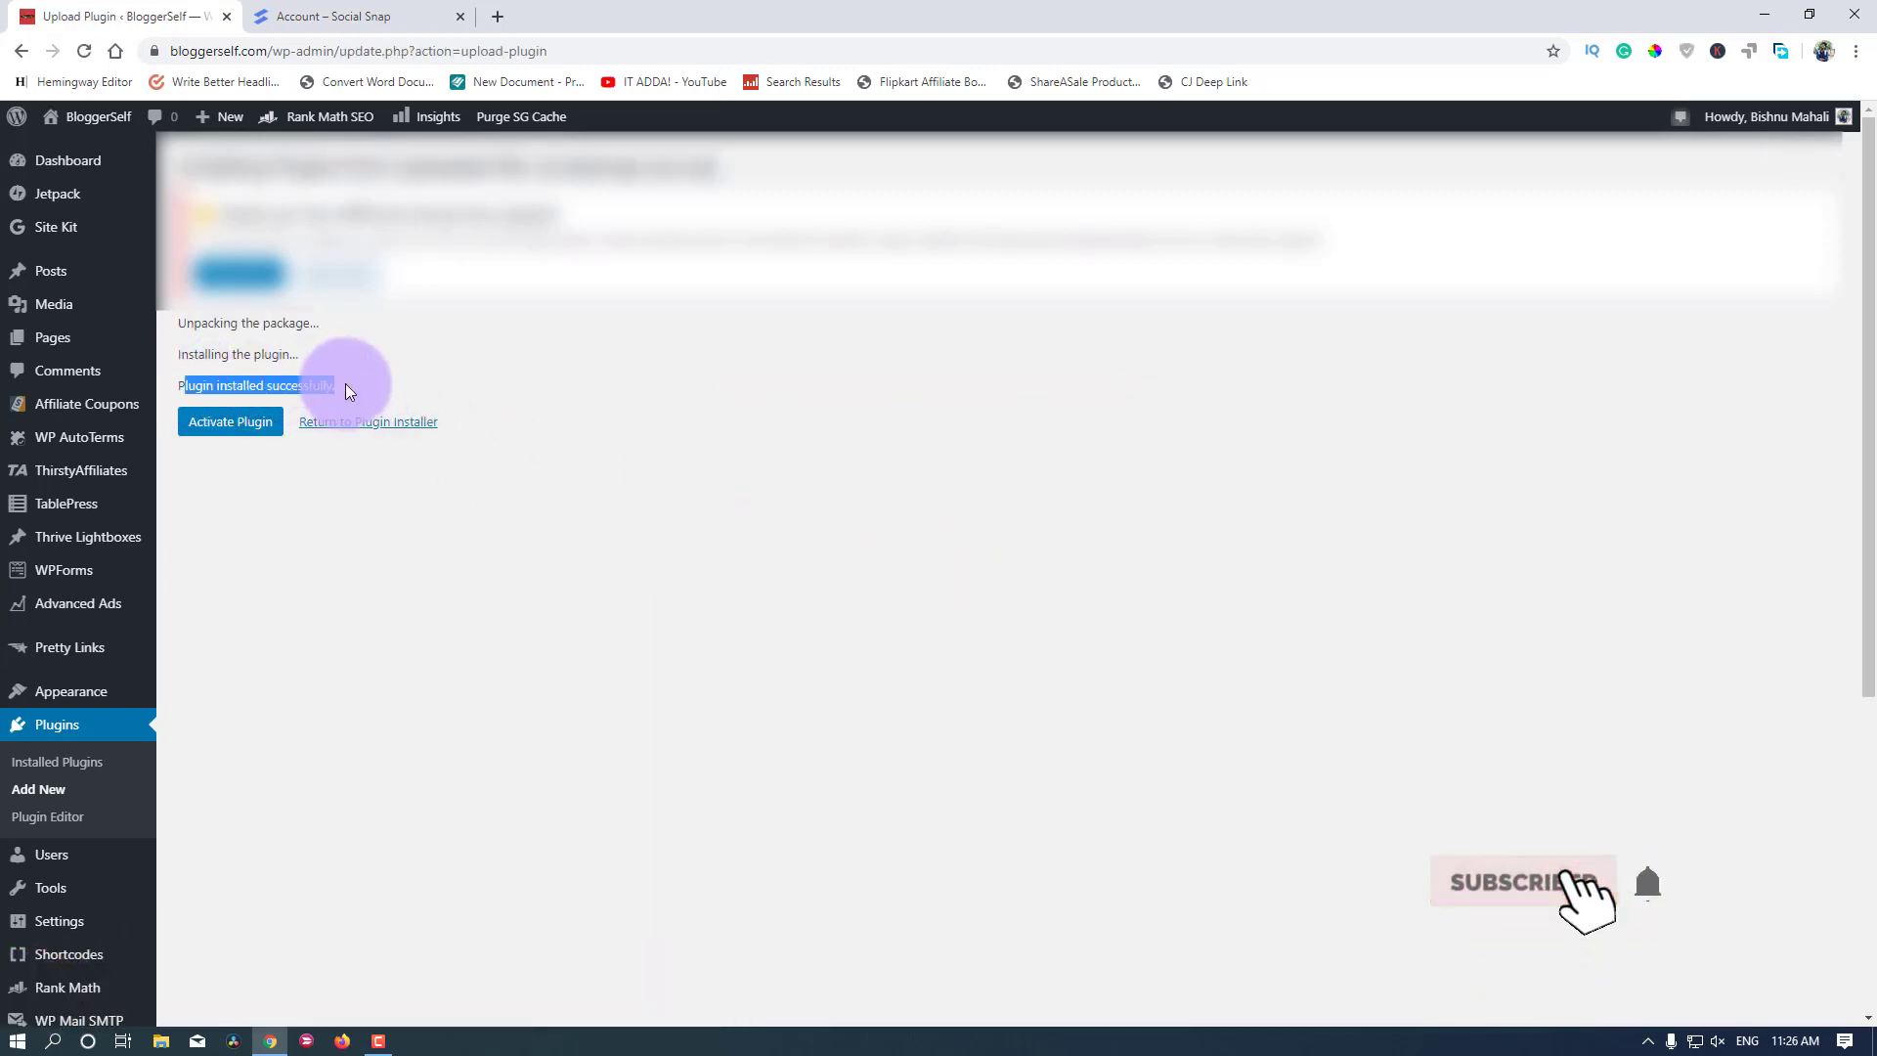
pyautogui.click(267, 483)
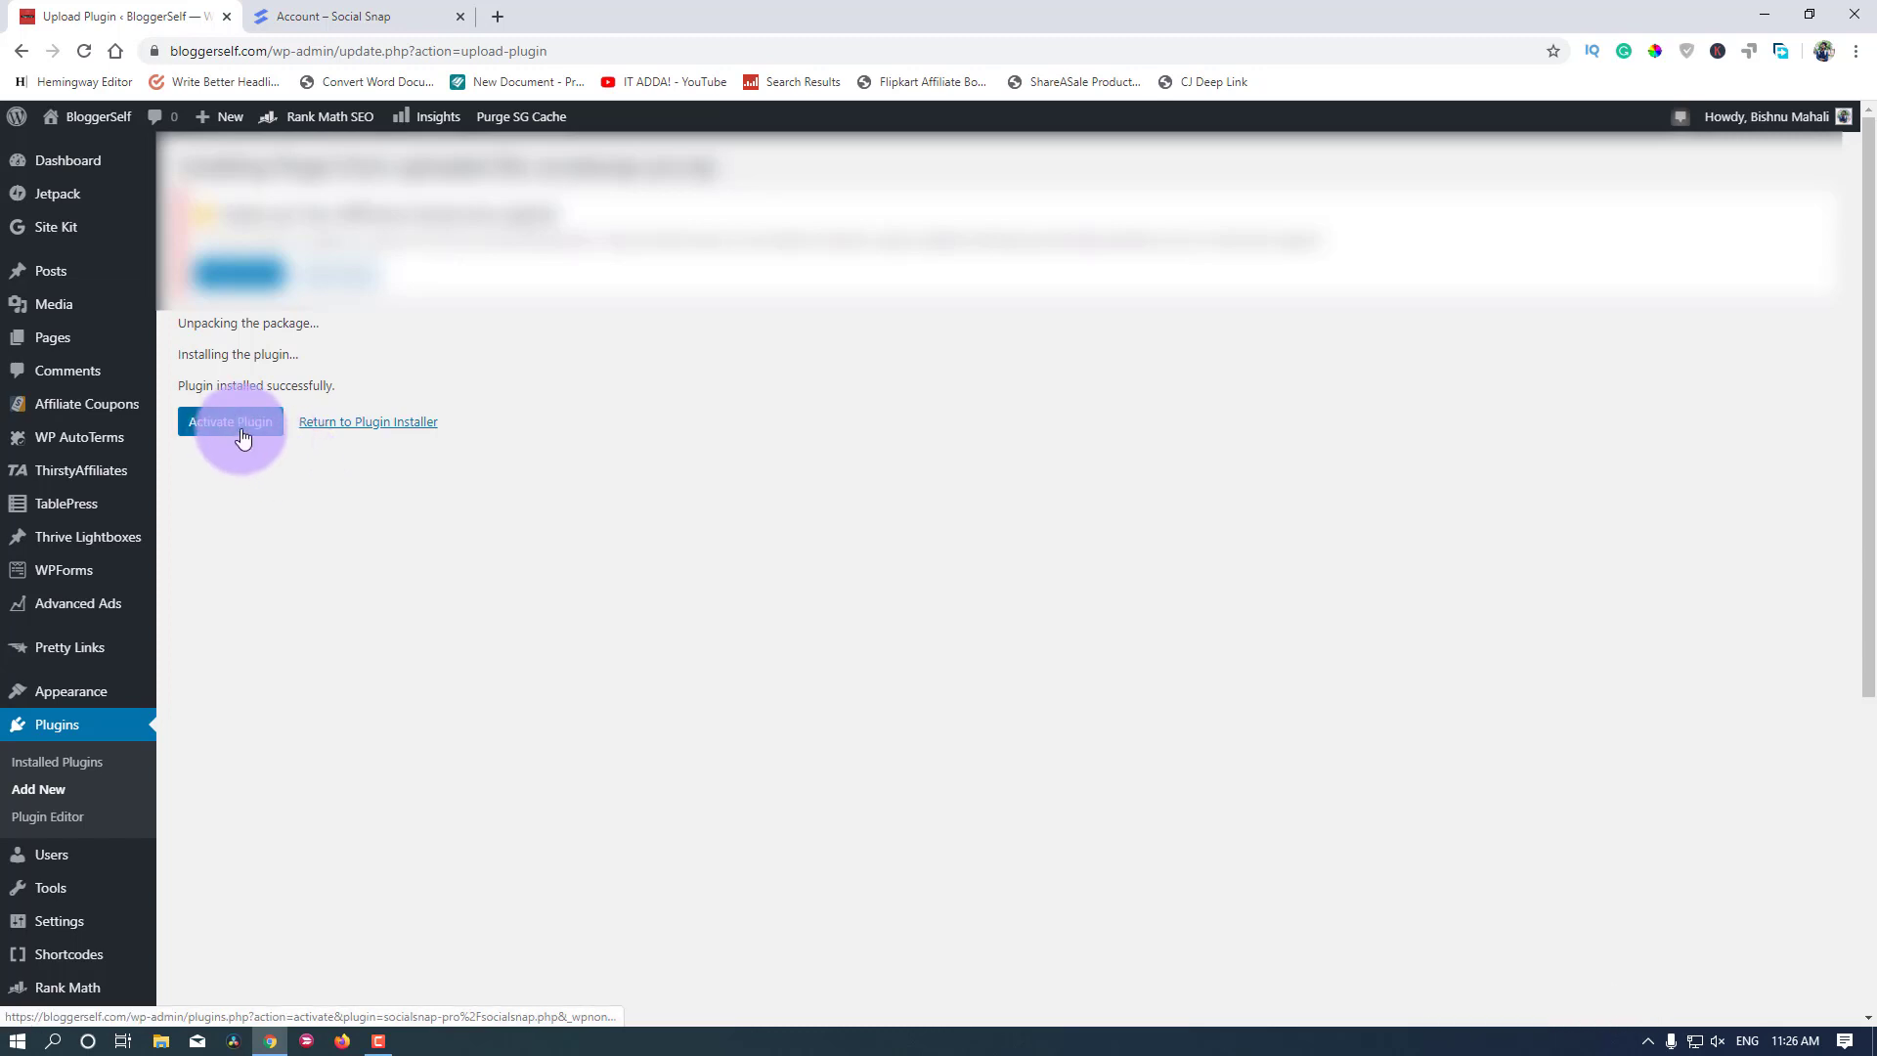
pyautogui.click(243, 439)
# Step: Review the license and add-on download sections on the Social Snap account page
pyautogui.click(391, 17)
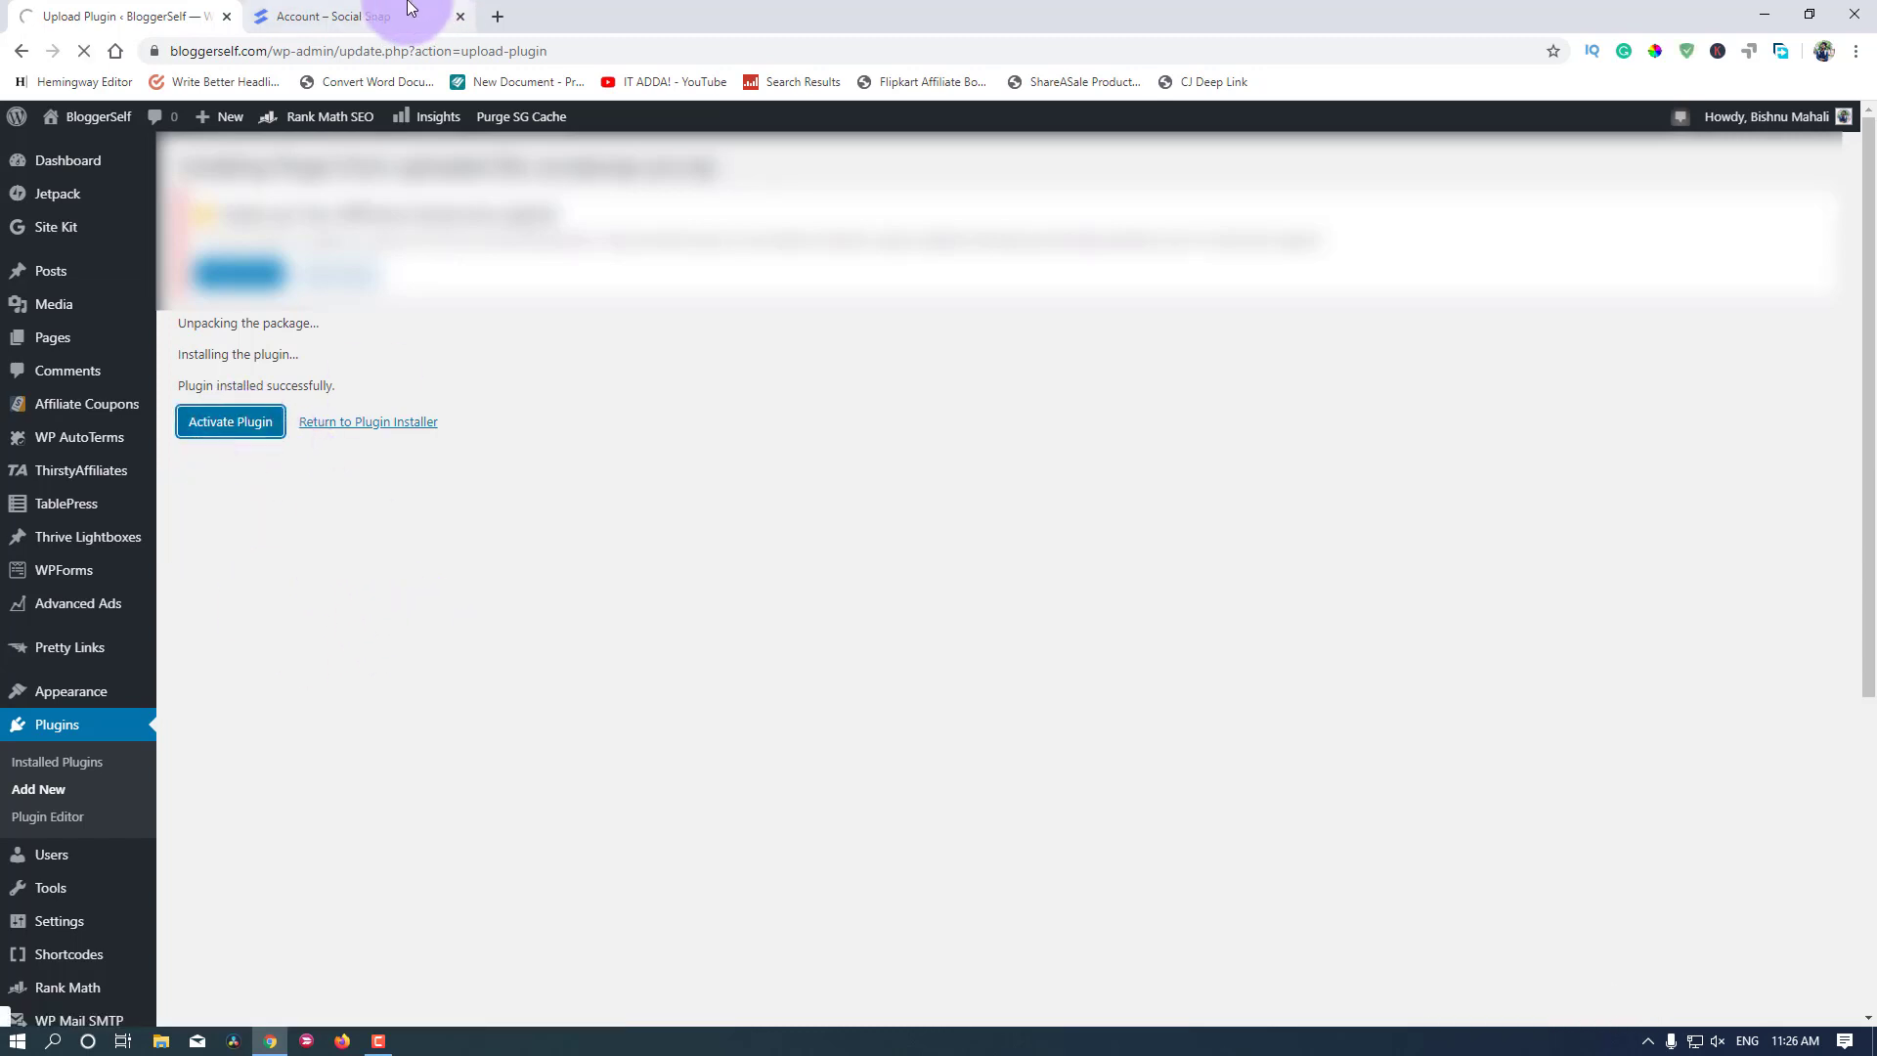
pyautogui.scroll(-2, 530, 712)
pyautogui.scroll(2, 530, 712)
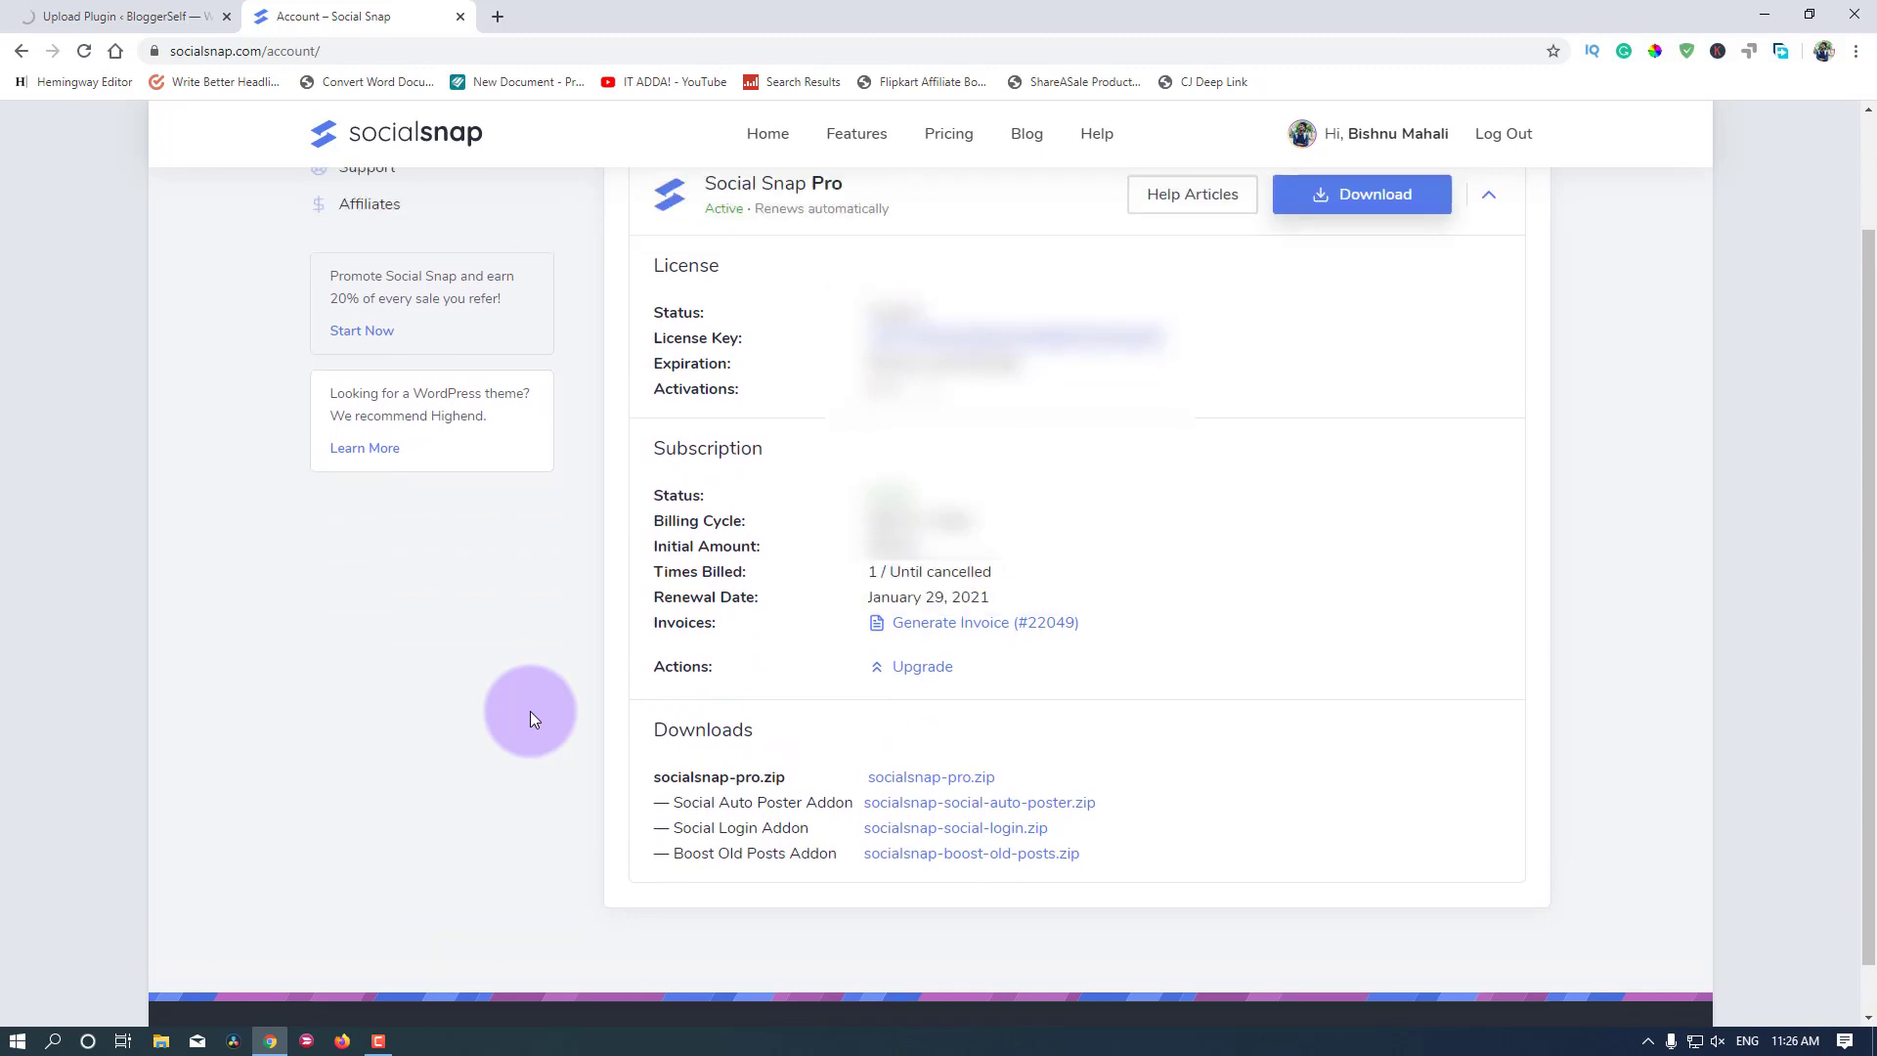
# Step: Return to the WordPress site and look through the feature list on the Social Snap welcome page
pyautogui.click(107, 17)
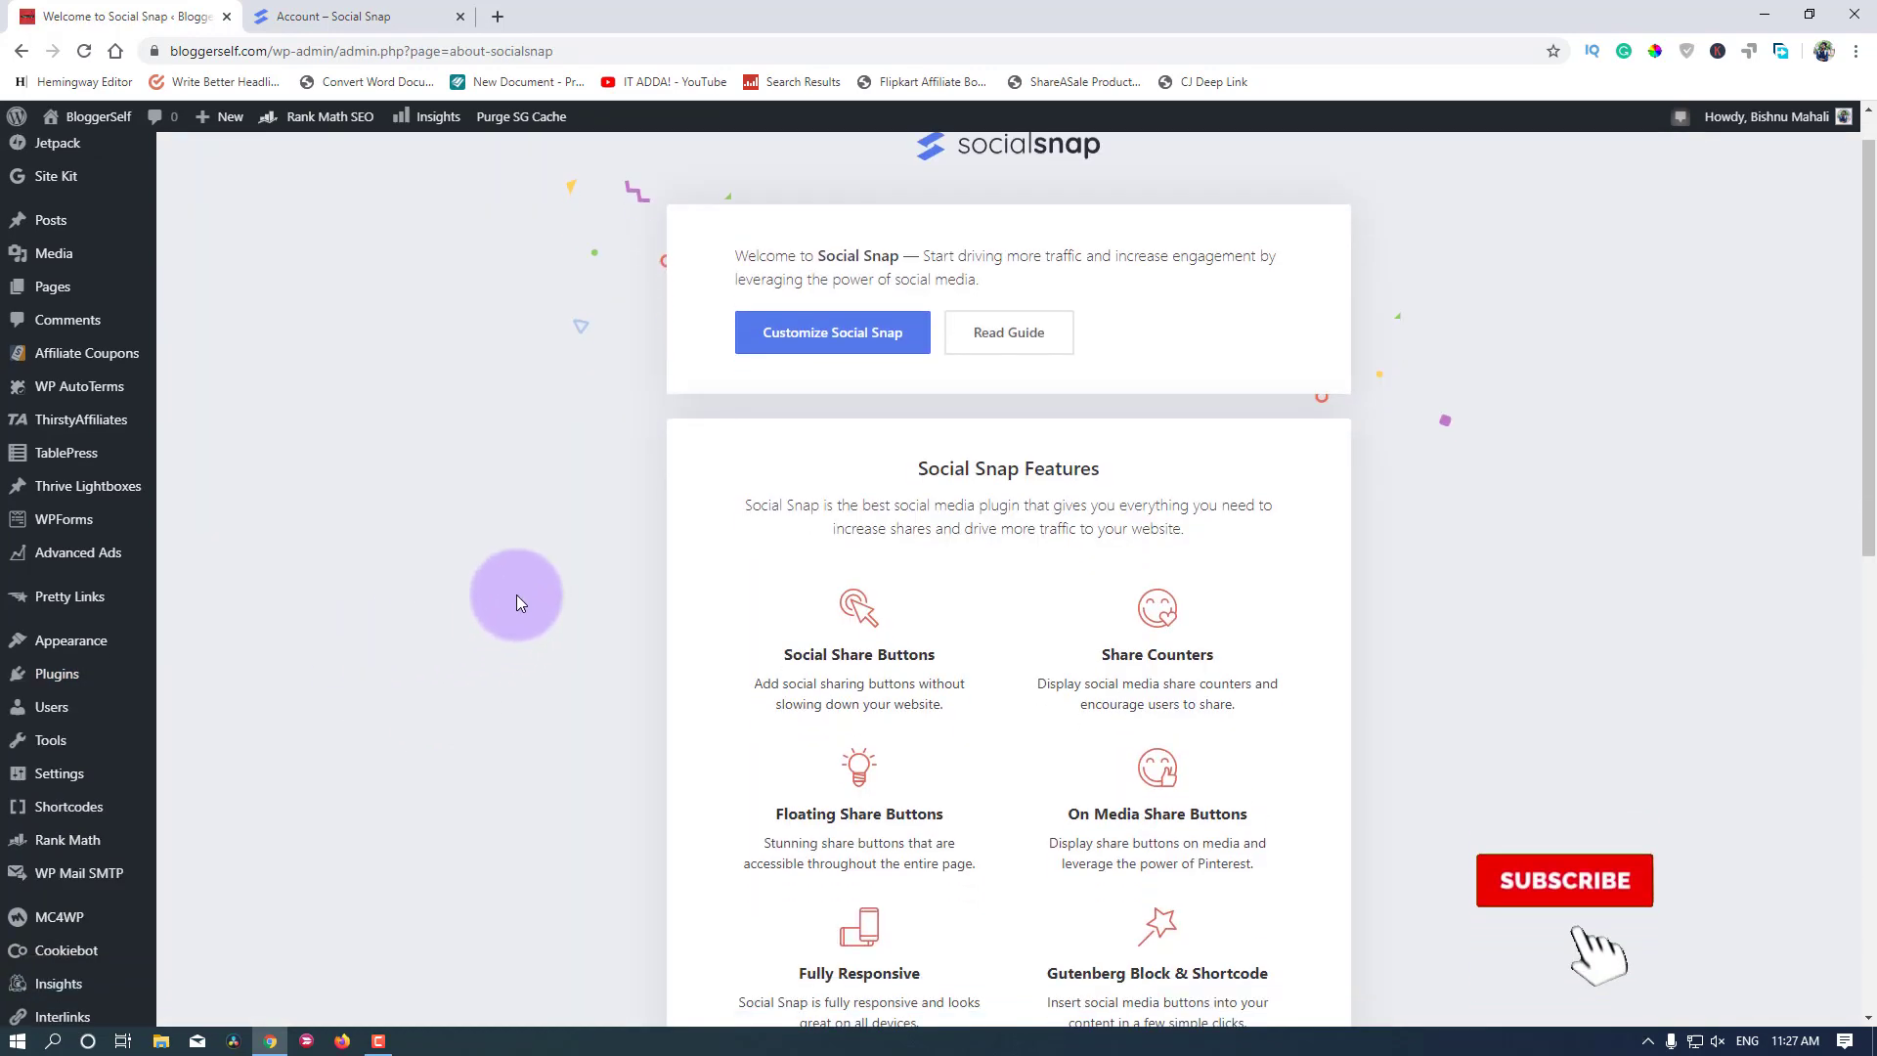
pyautogui.scroll(-10, 933, 529)
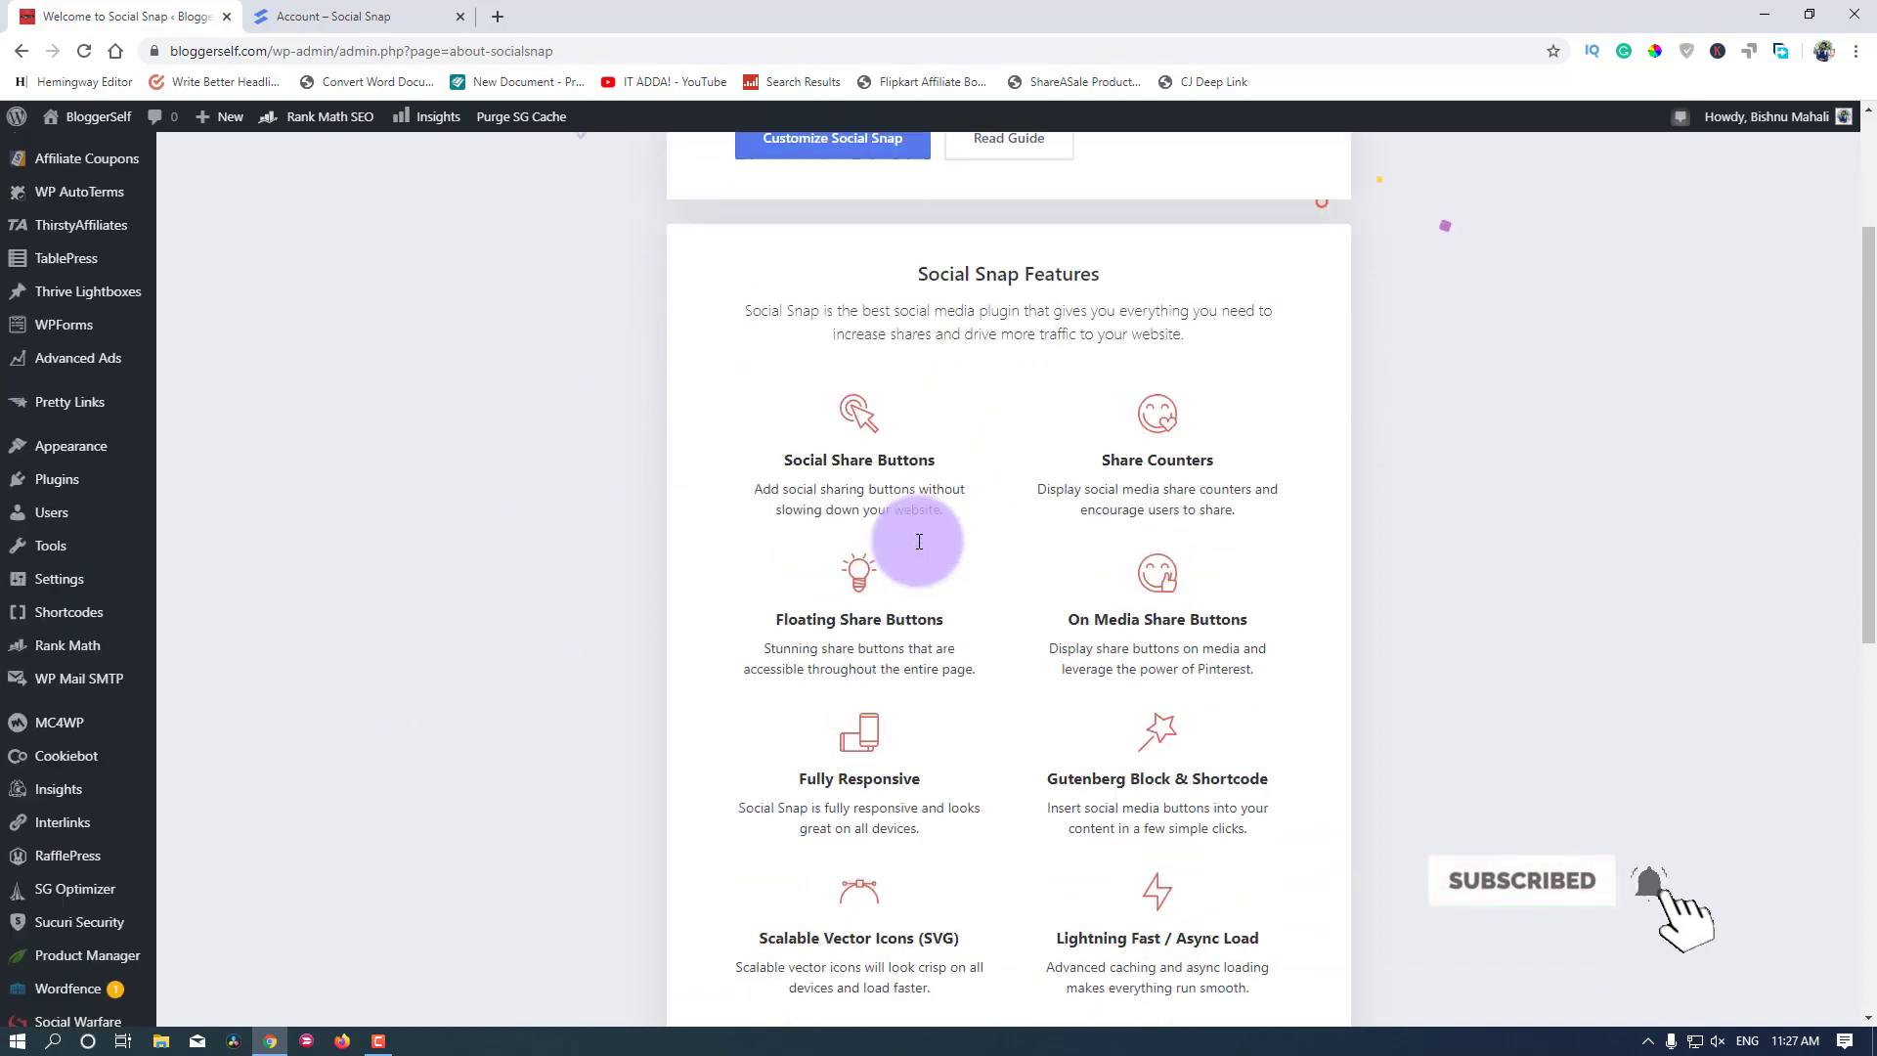
pyautogui.scroll(10, 919, 541)
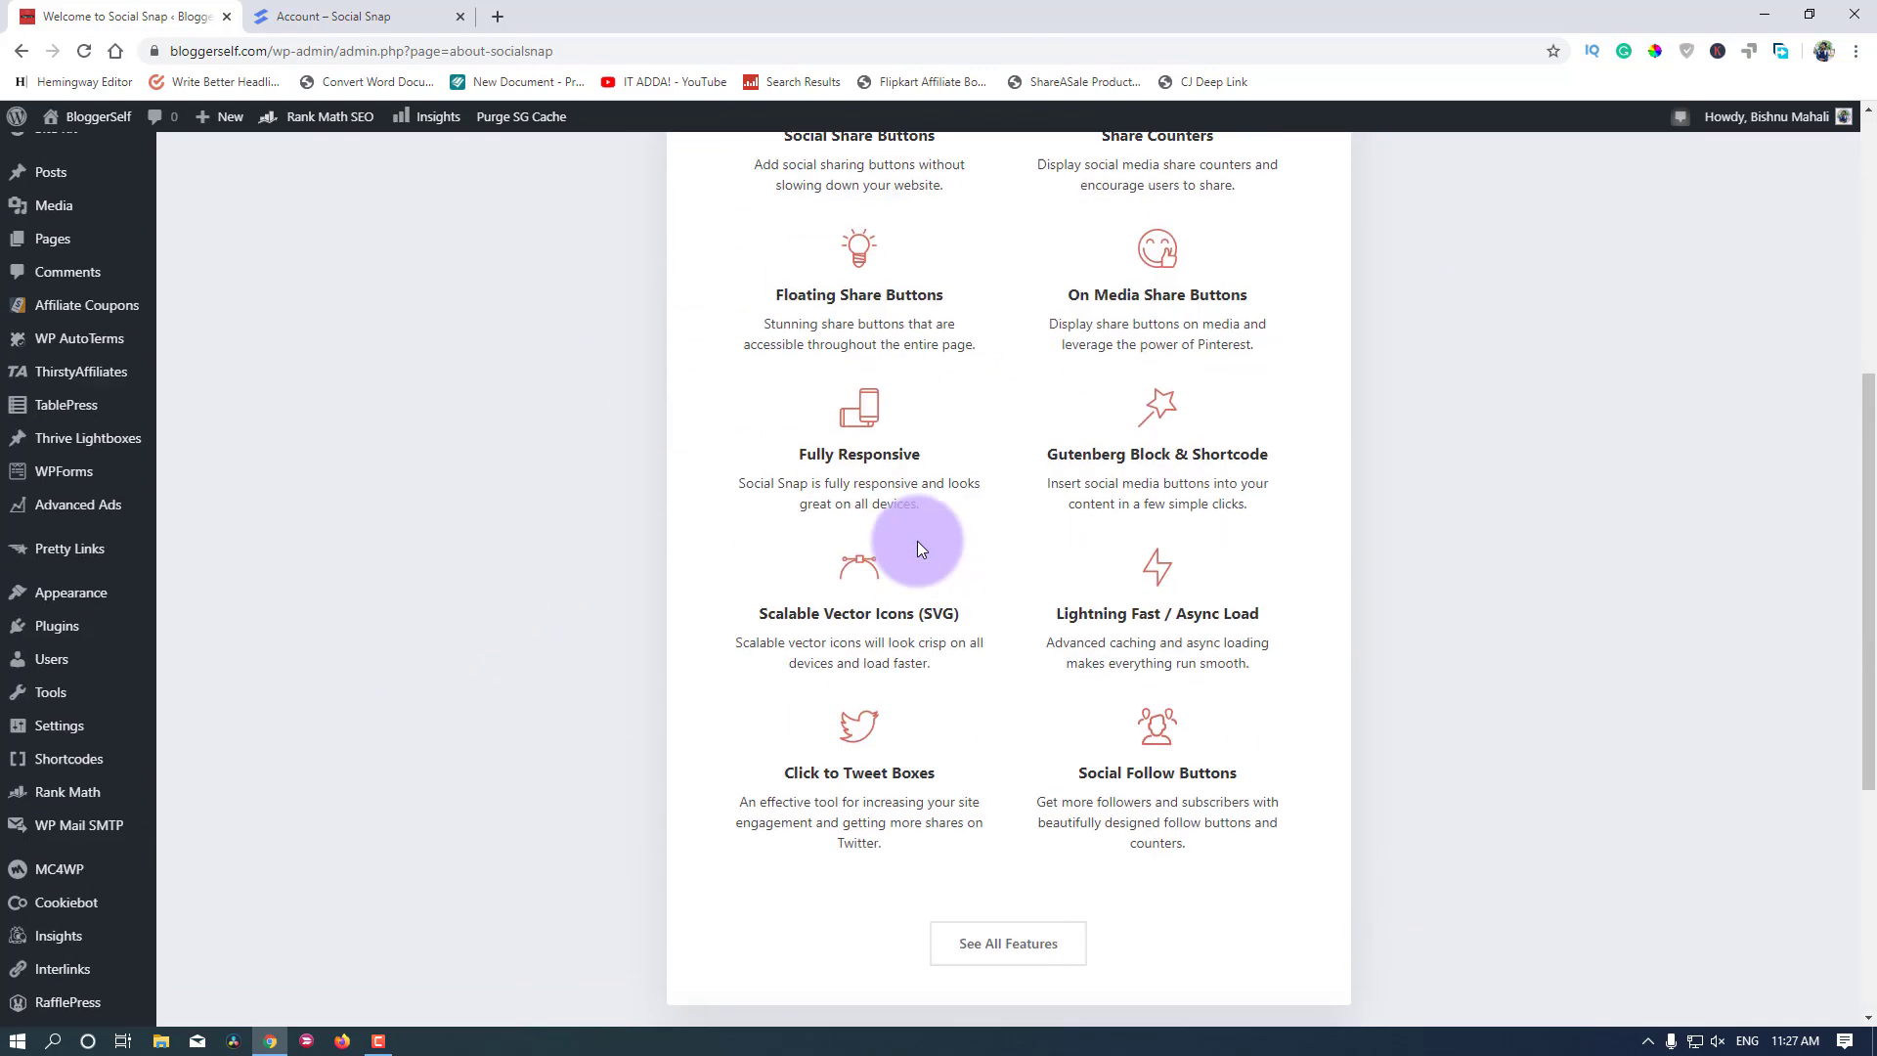
pyautogui.scroll(-8, 676, 420)
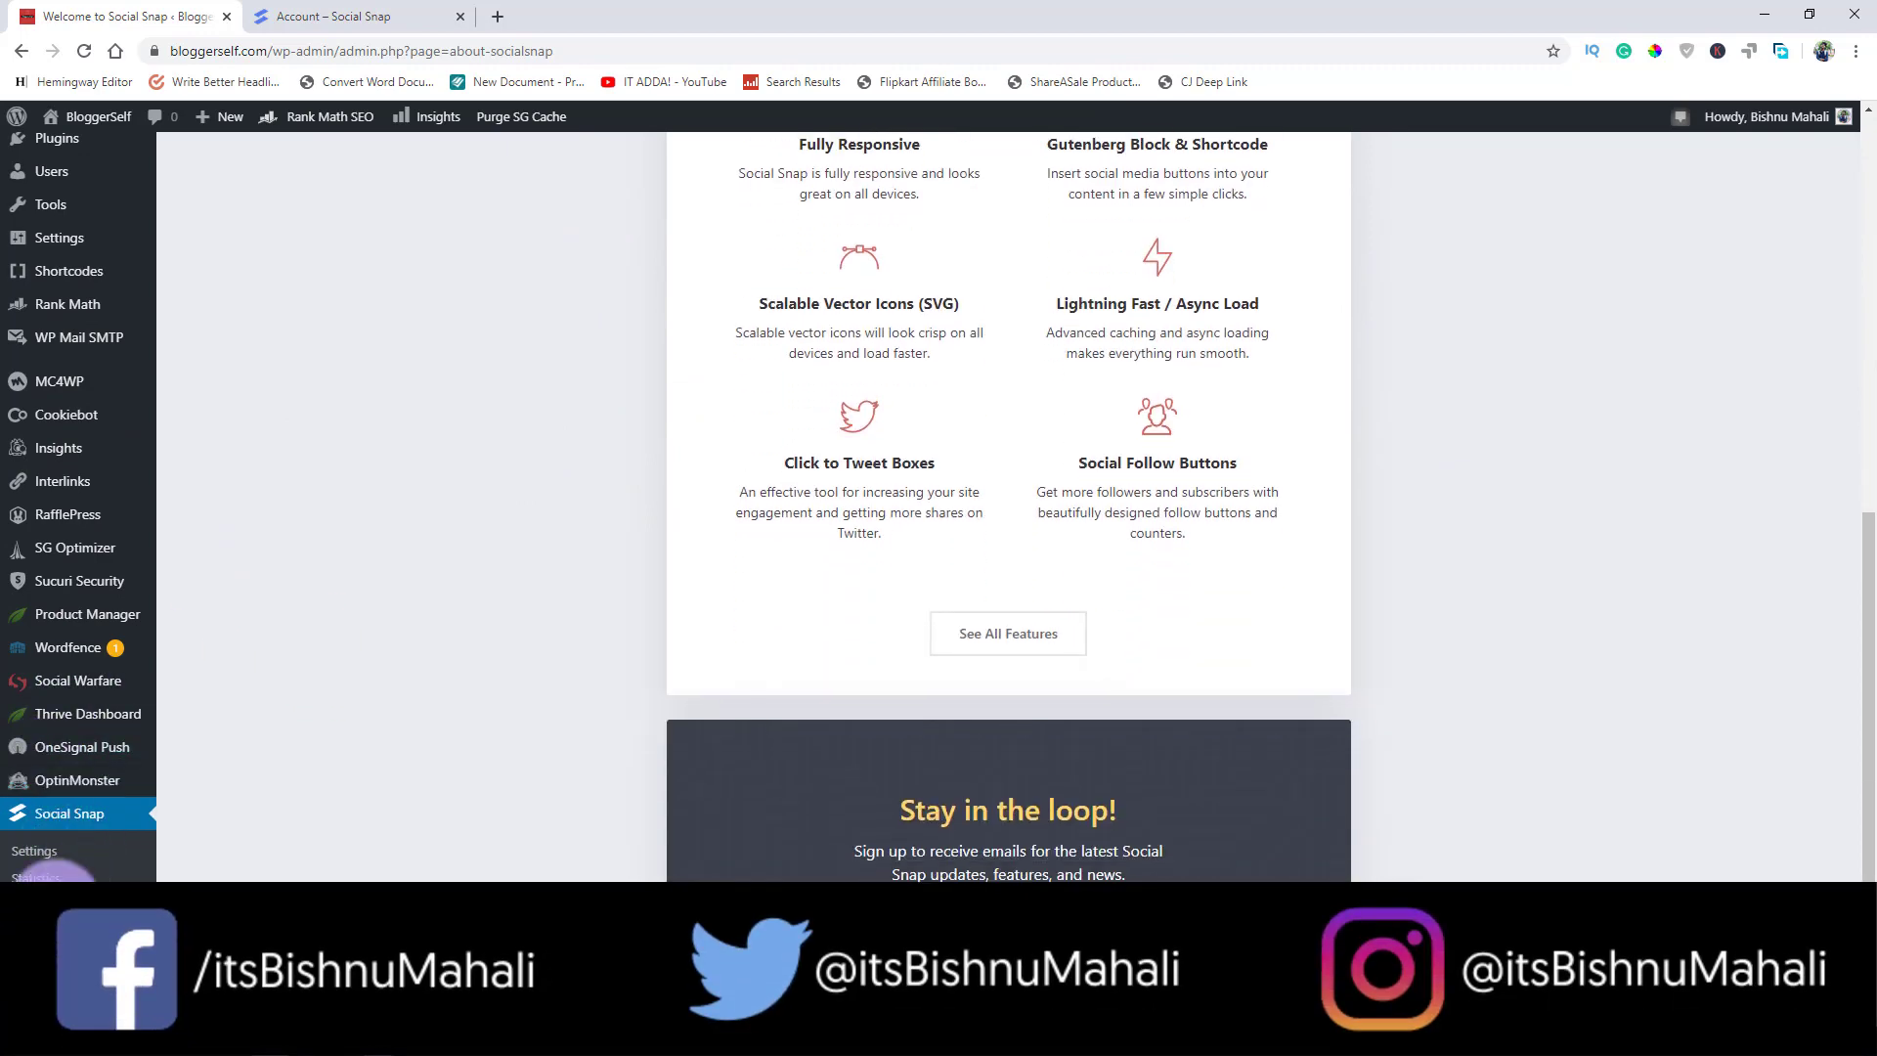
# Step: Find Social Warfare in the list of installed plugins and deactivate it
pyautogui.scroll(4, 59, 861)
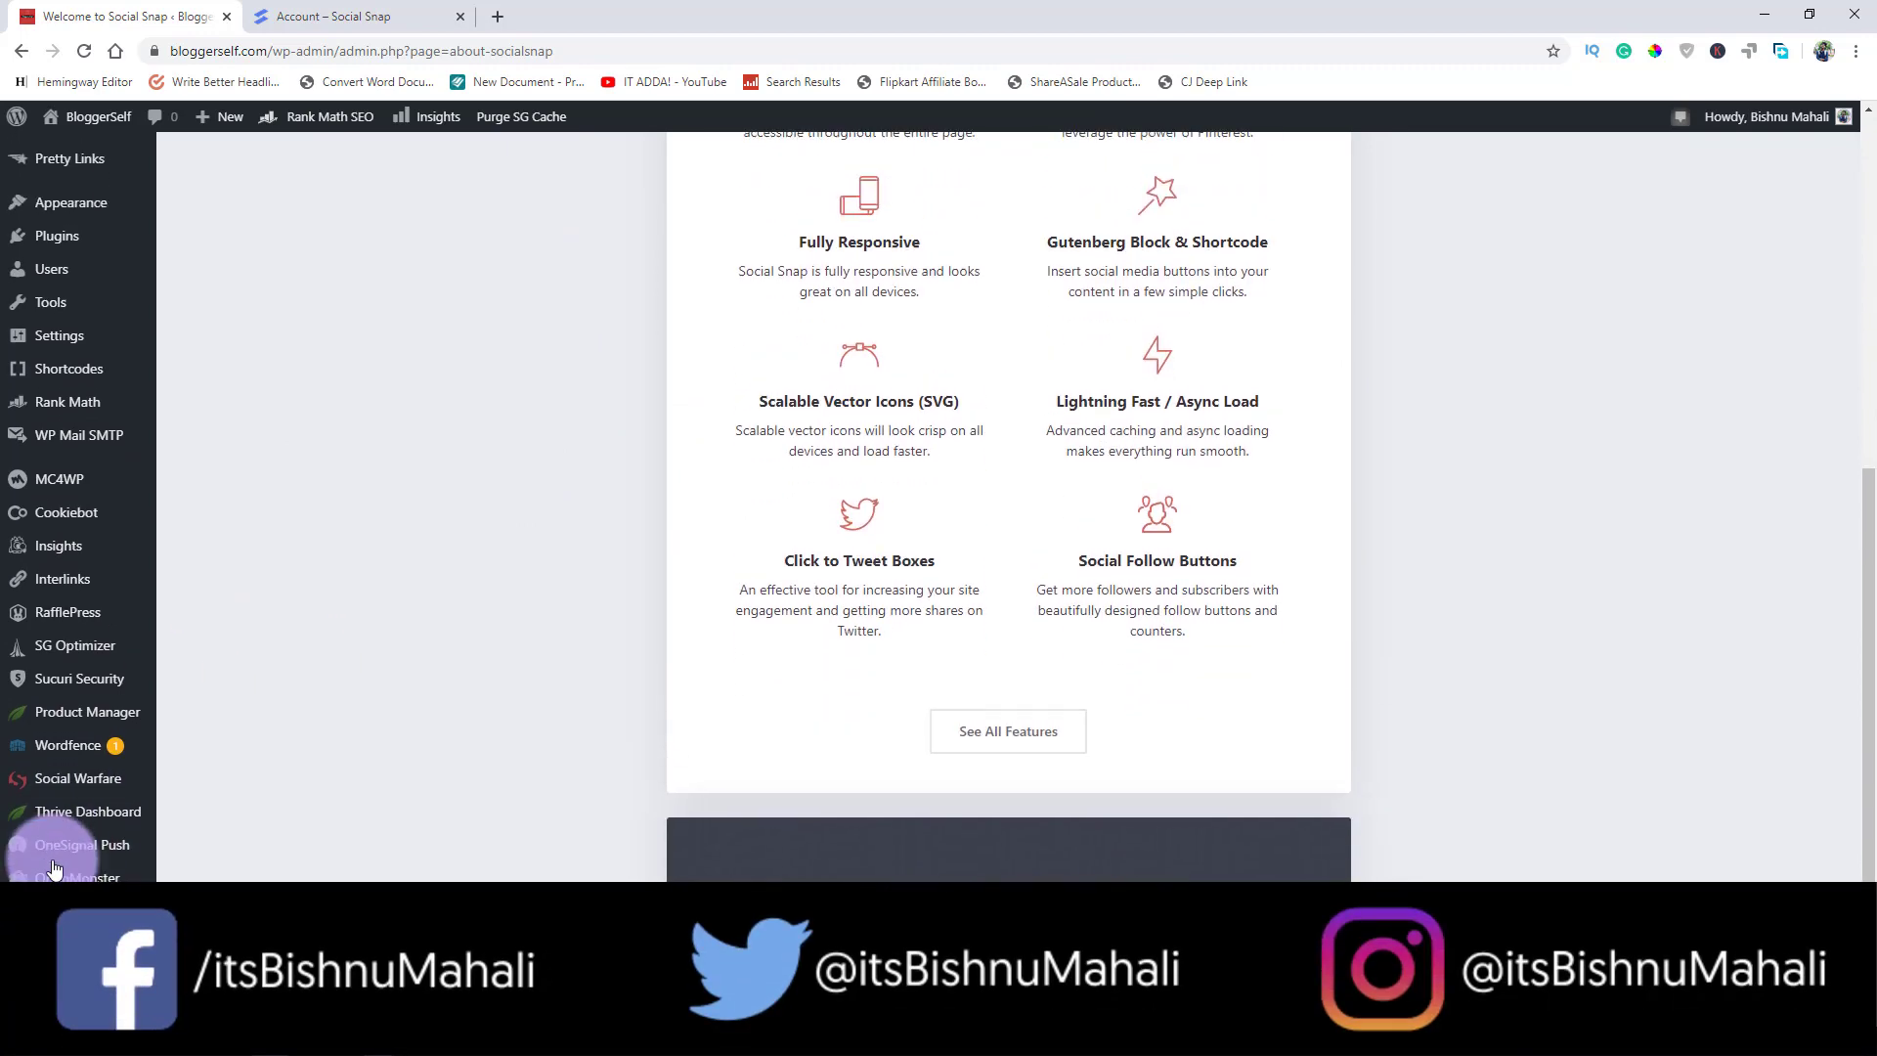
pyautogui.moveTo(64, 541)
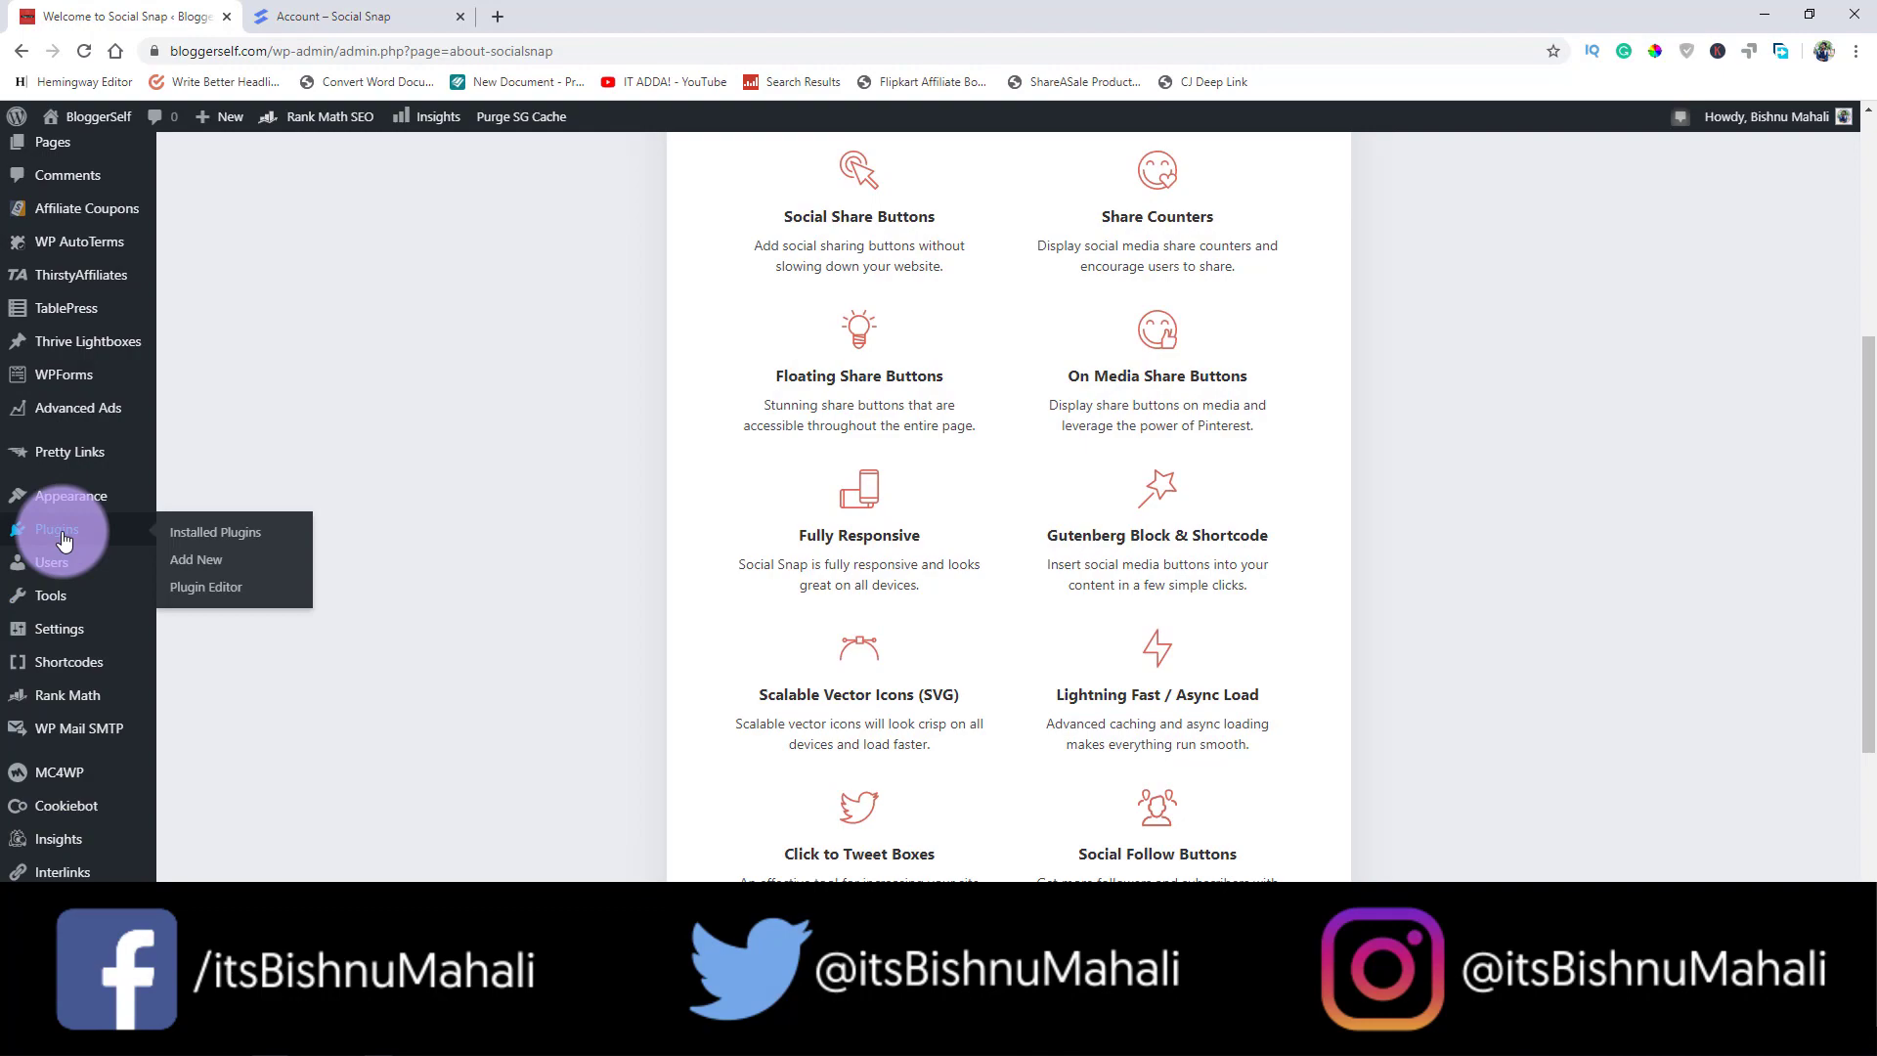
pyautogui.click(205, 532)
pyautogui.scroll(-5, 490, 657)
pyautogui.scroll(-14, 491, 657)
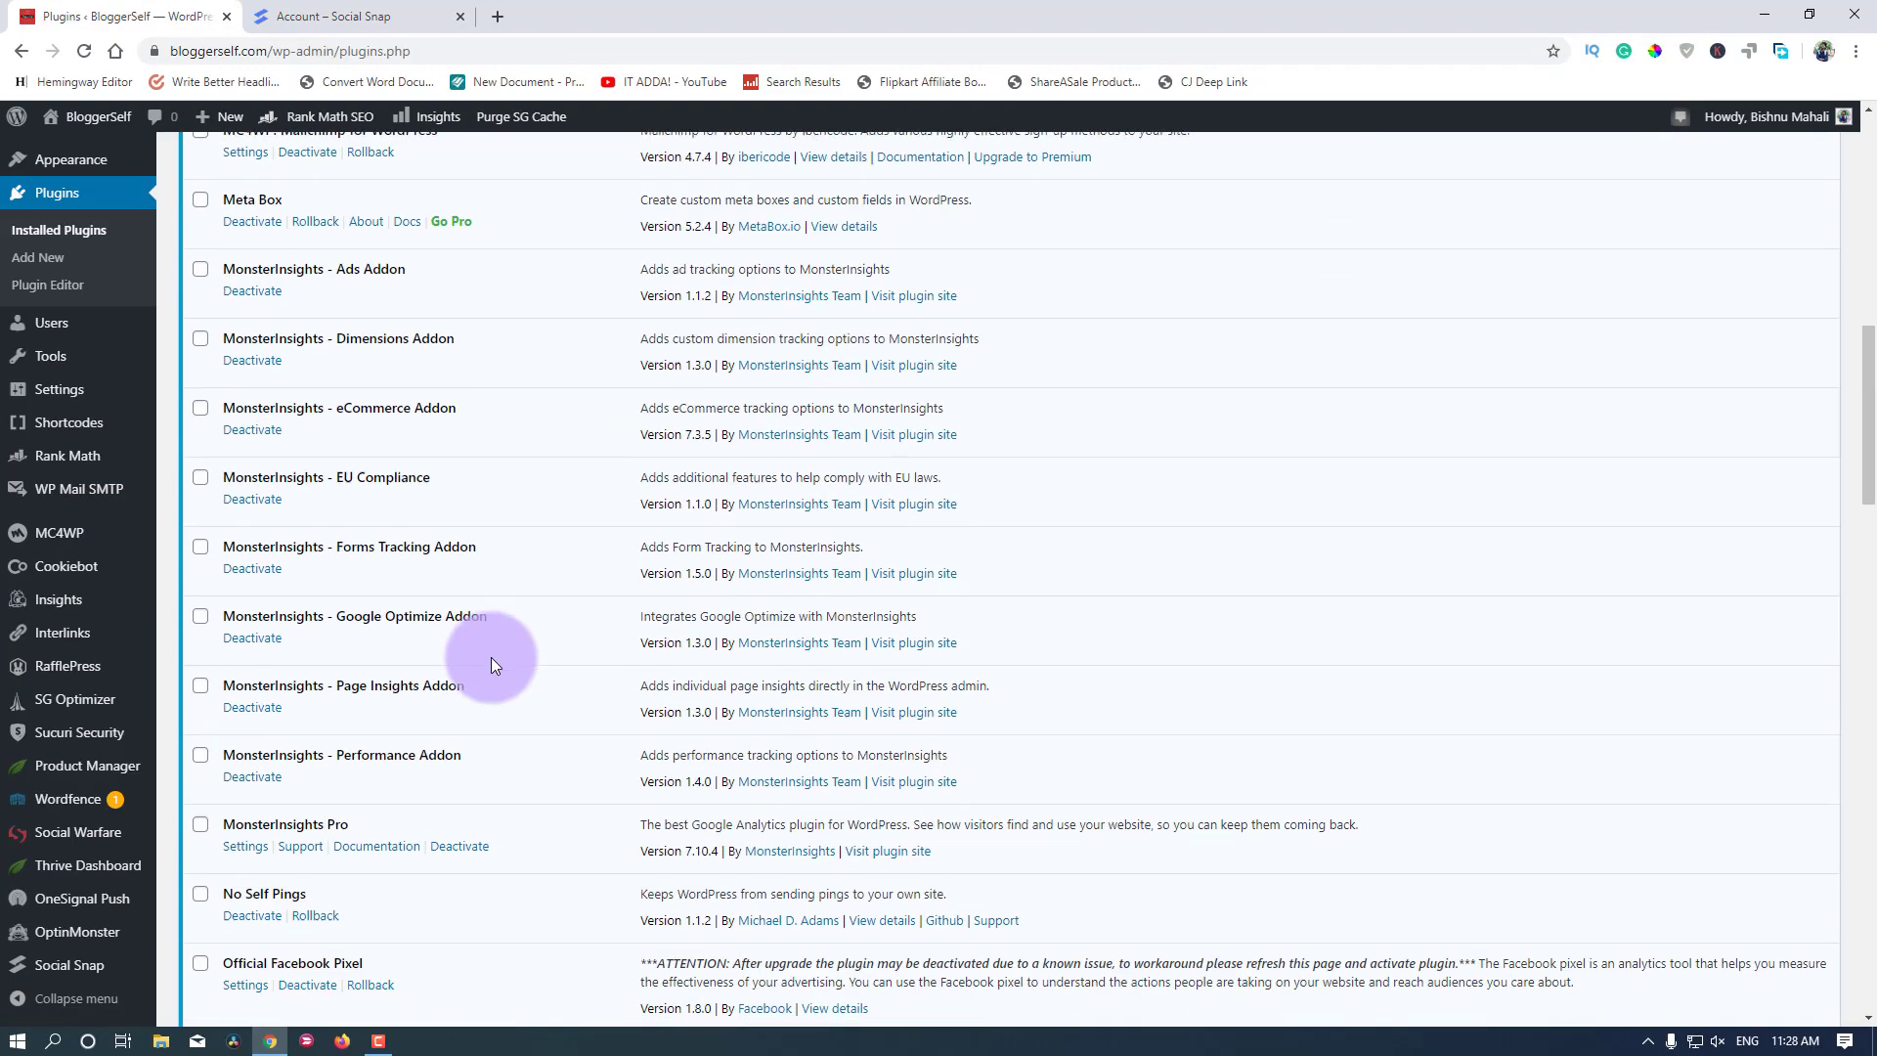
pyautogui.scroll(-1, 397, 776)
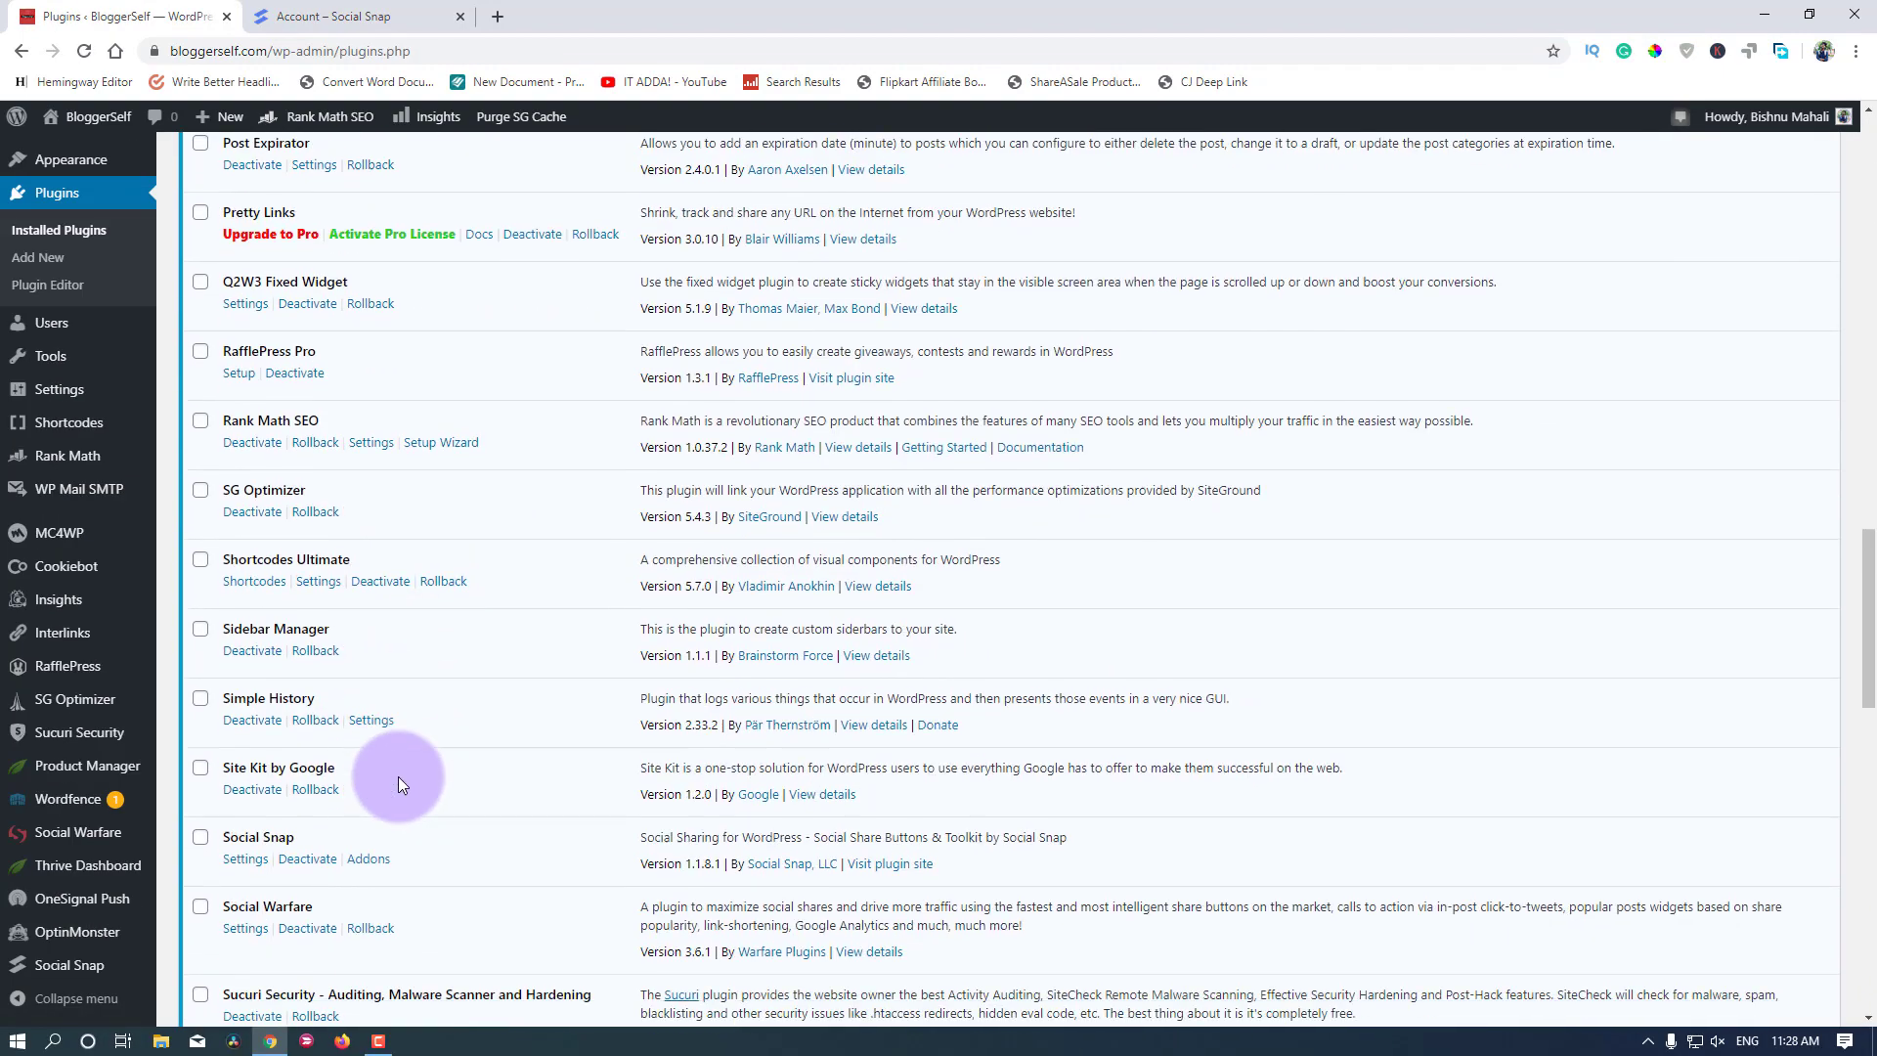
pyautogui.scroll(-3, 342, 596)
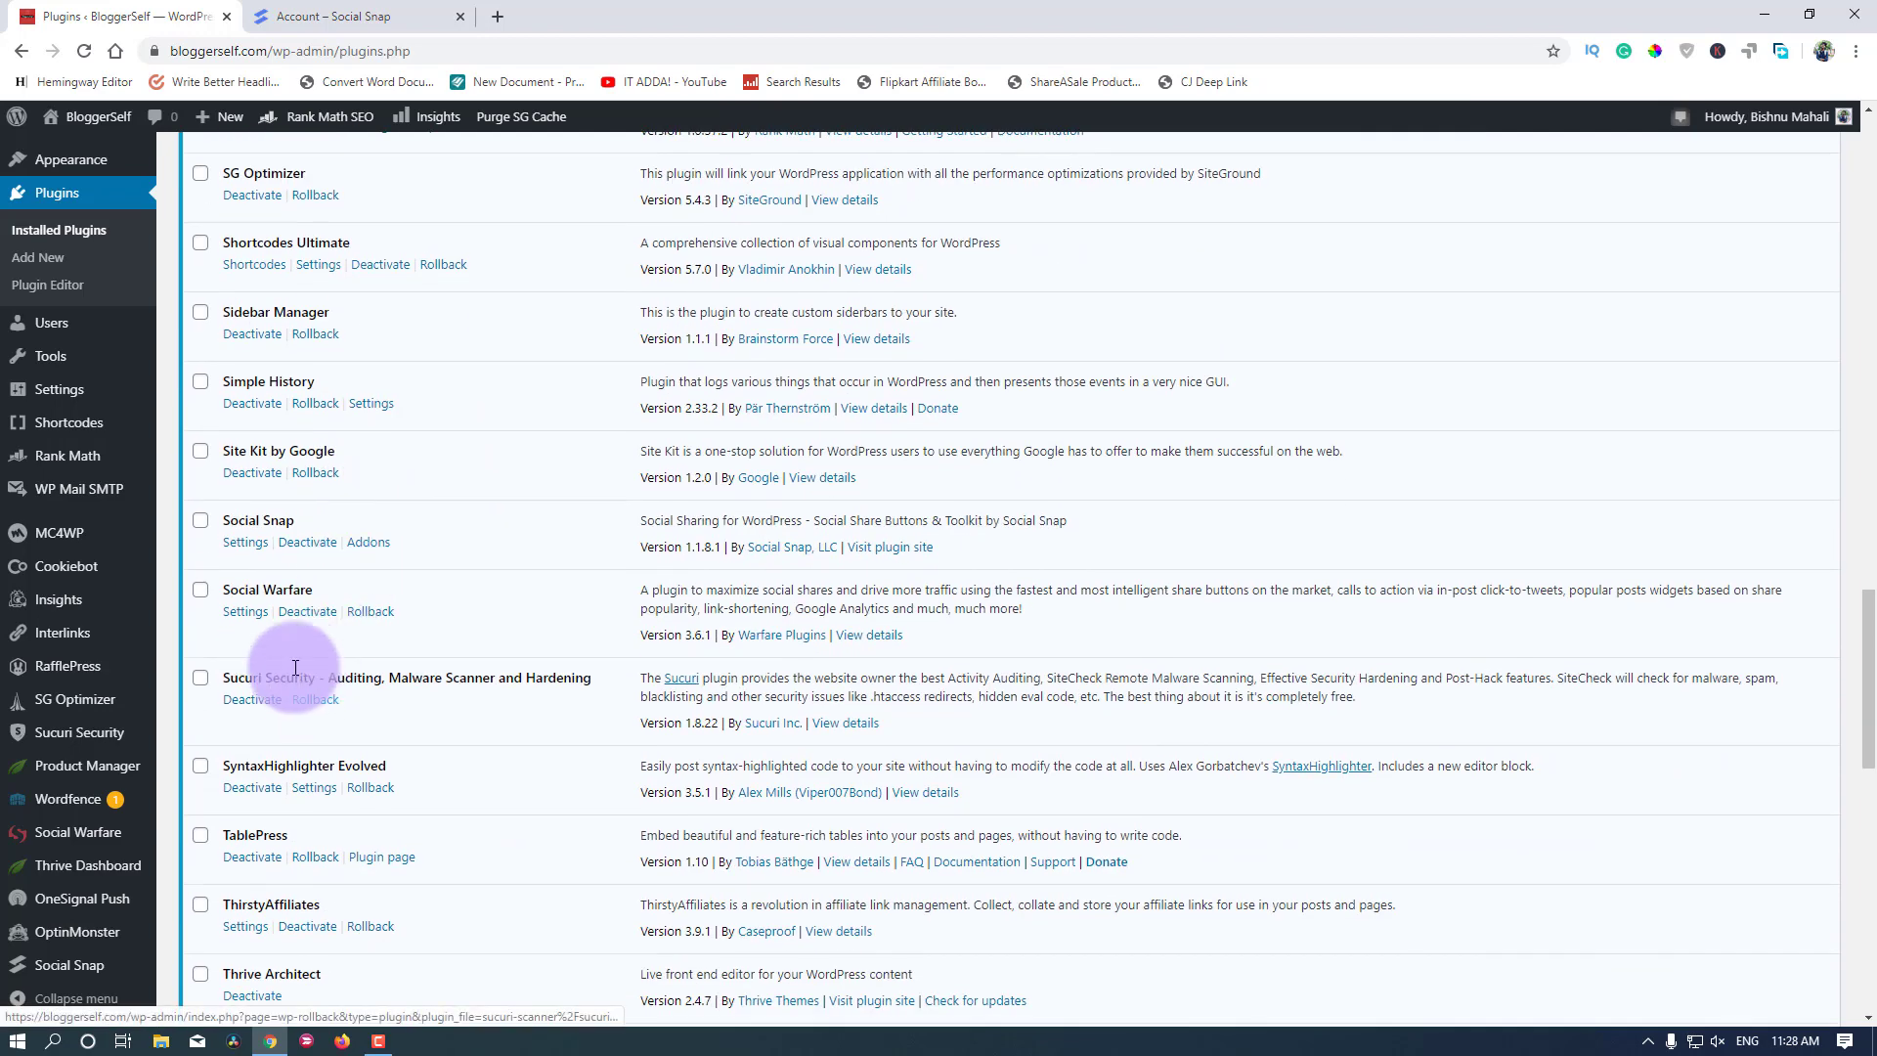
pyautogui.click(307, 611)
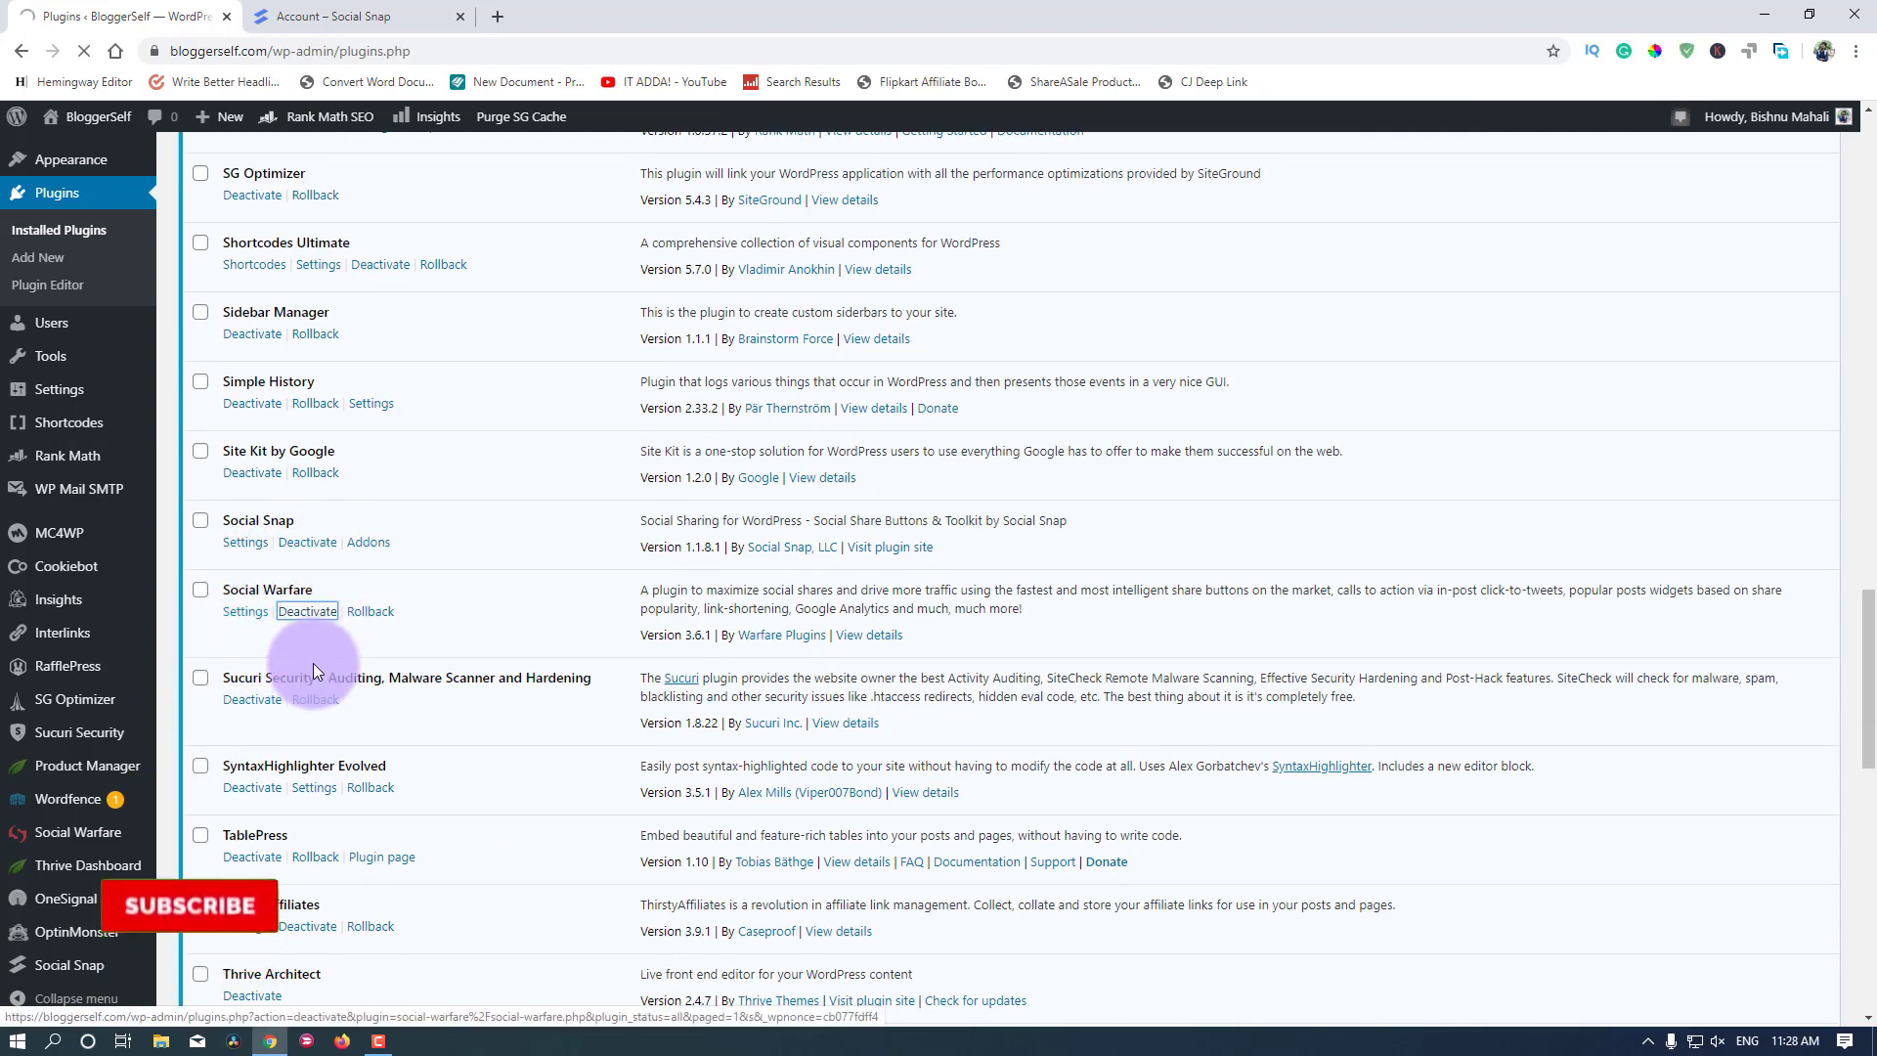
# Step: Open the Social Snap plugin's settings page in the WordPress dashboard
pyautogui.moveTo(69, 608)
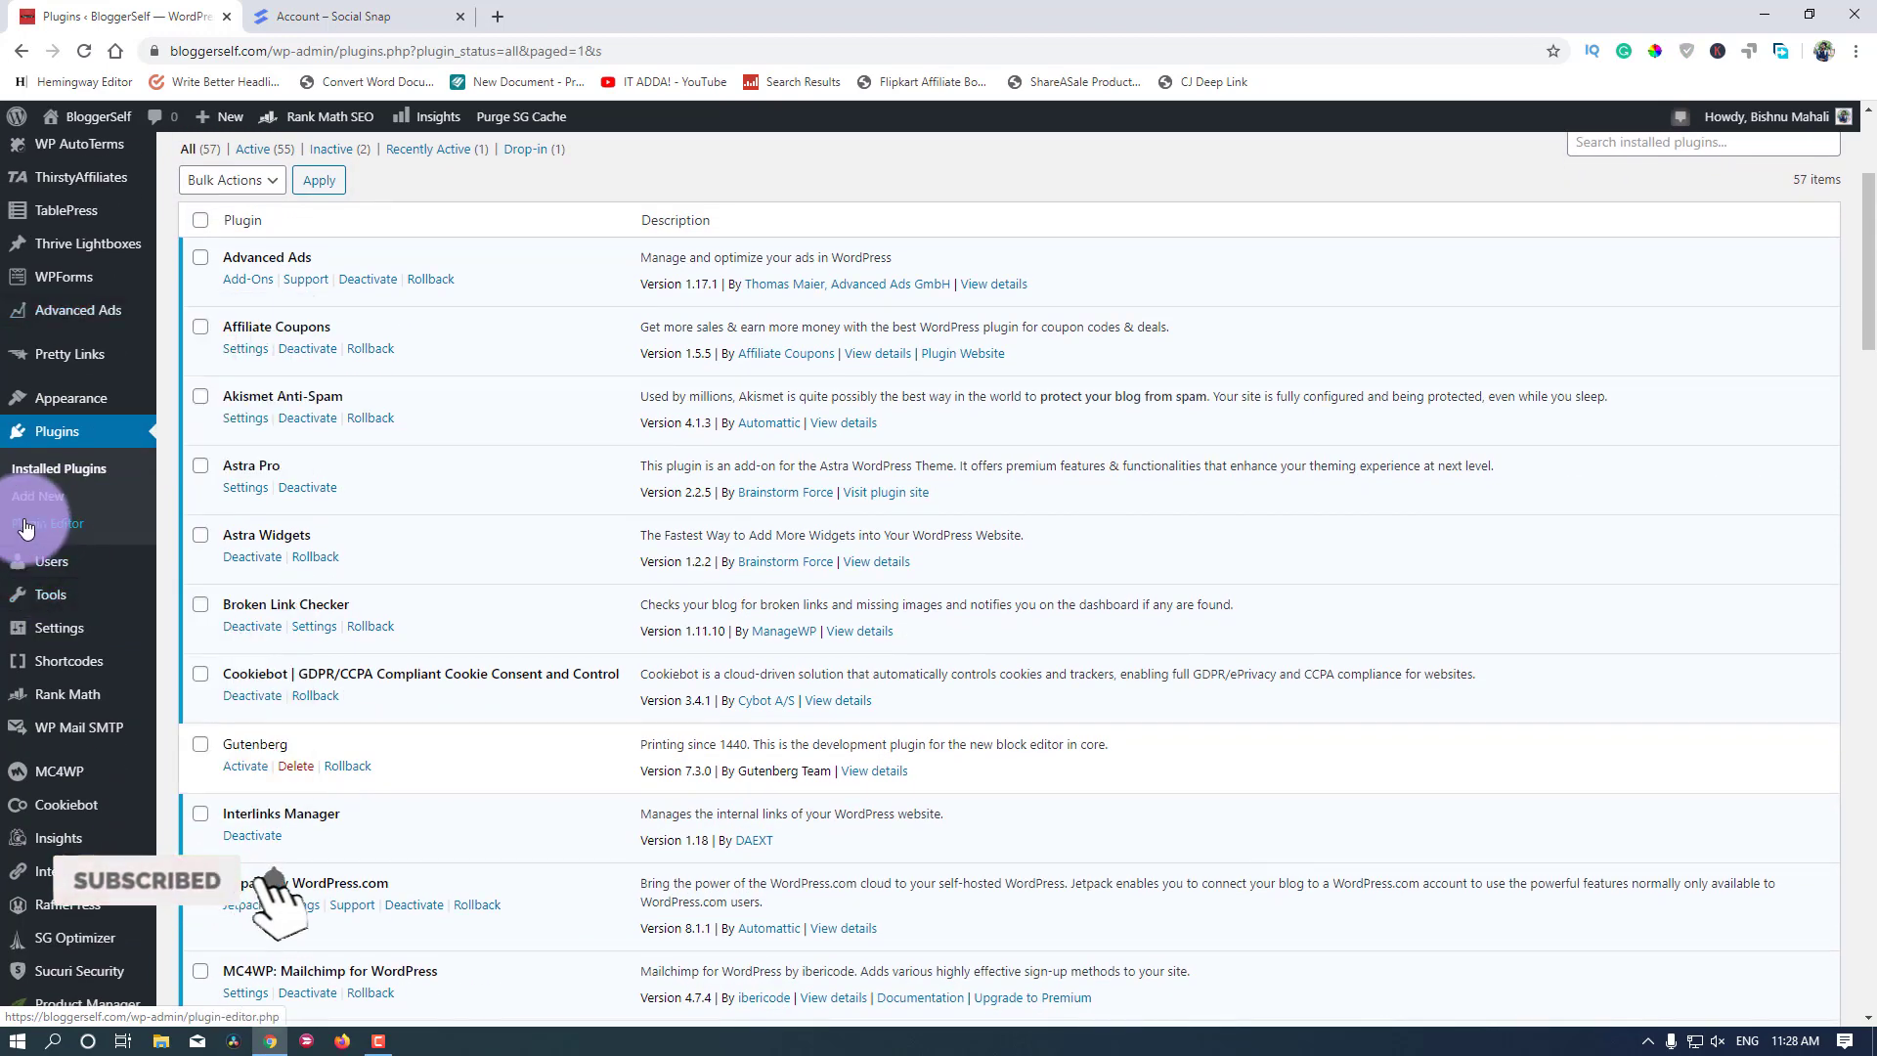
pyautogui.scroll(-3, 59, 684)
pyautogui.moveTo(64, 976)
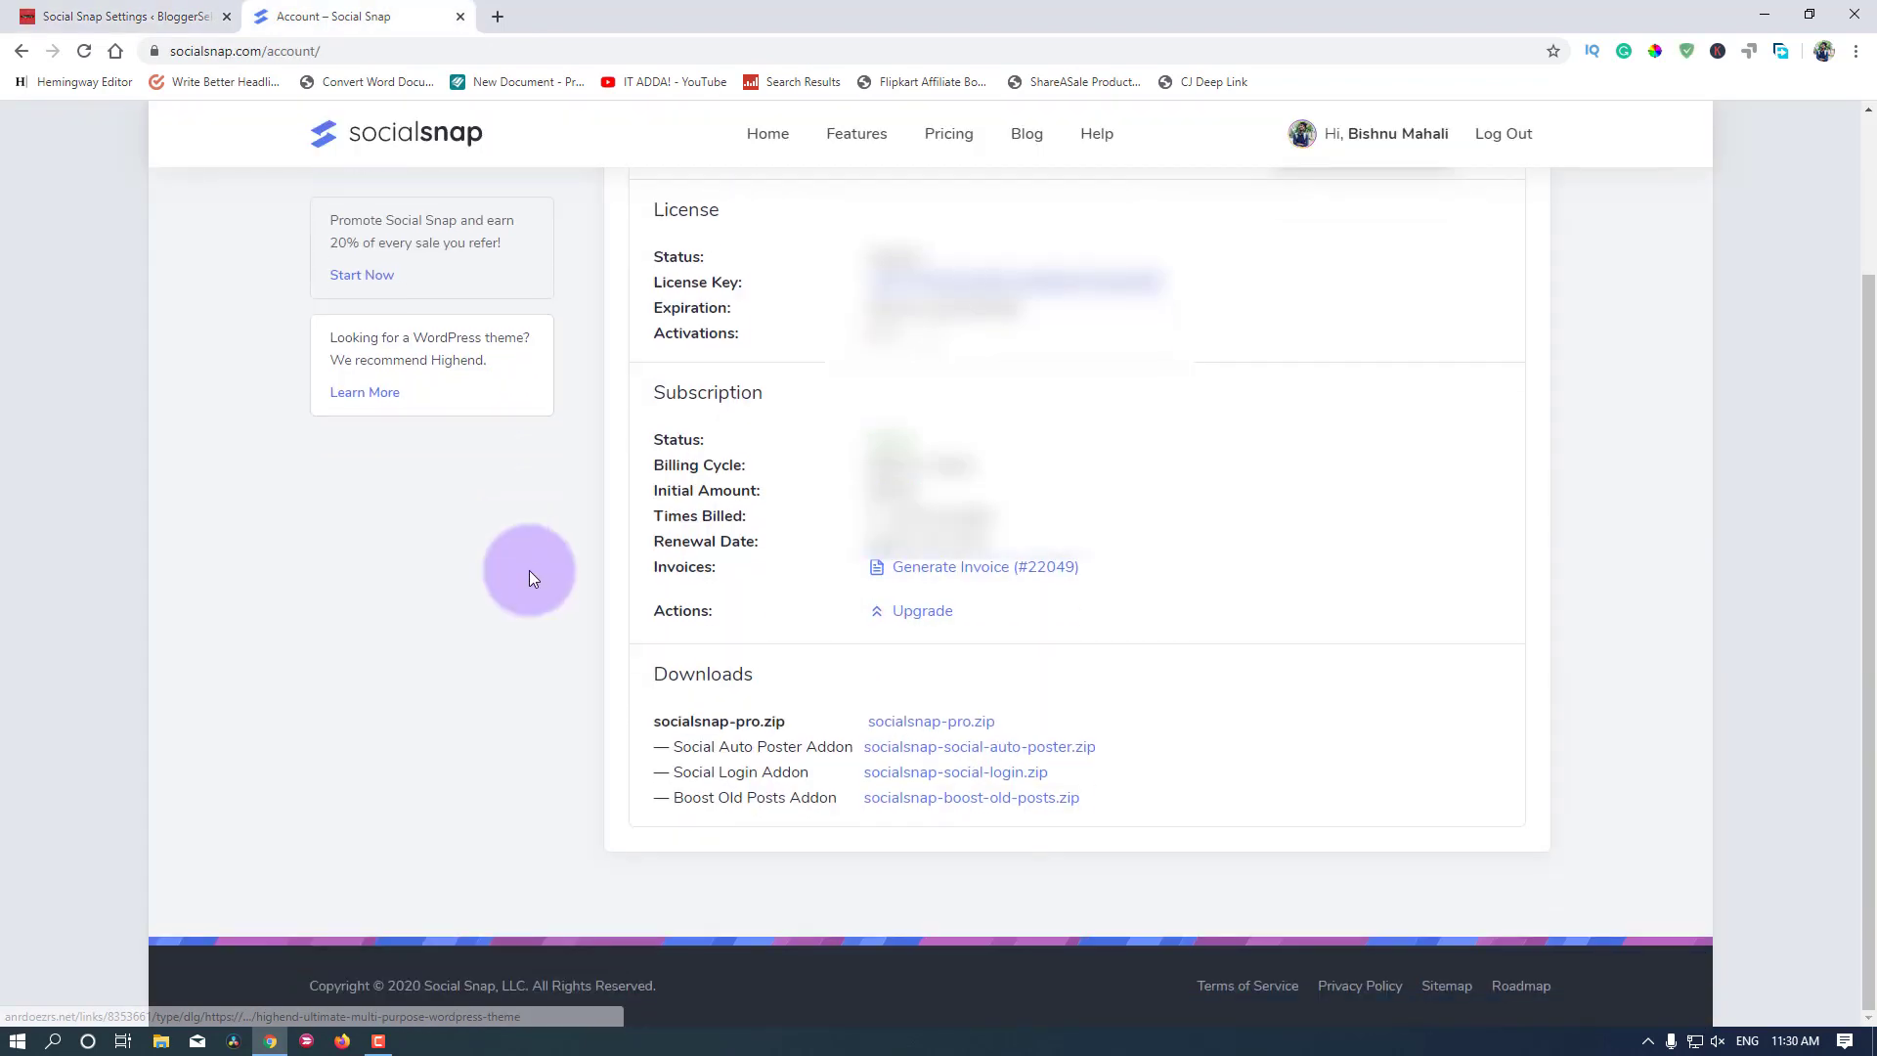
# Step: From the Social Snap support center, open the article on migrating from Social Warfare and read its instructions
pyautogui.scroll(2, 966, 782)
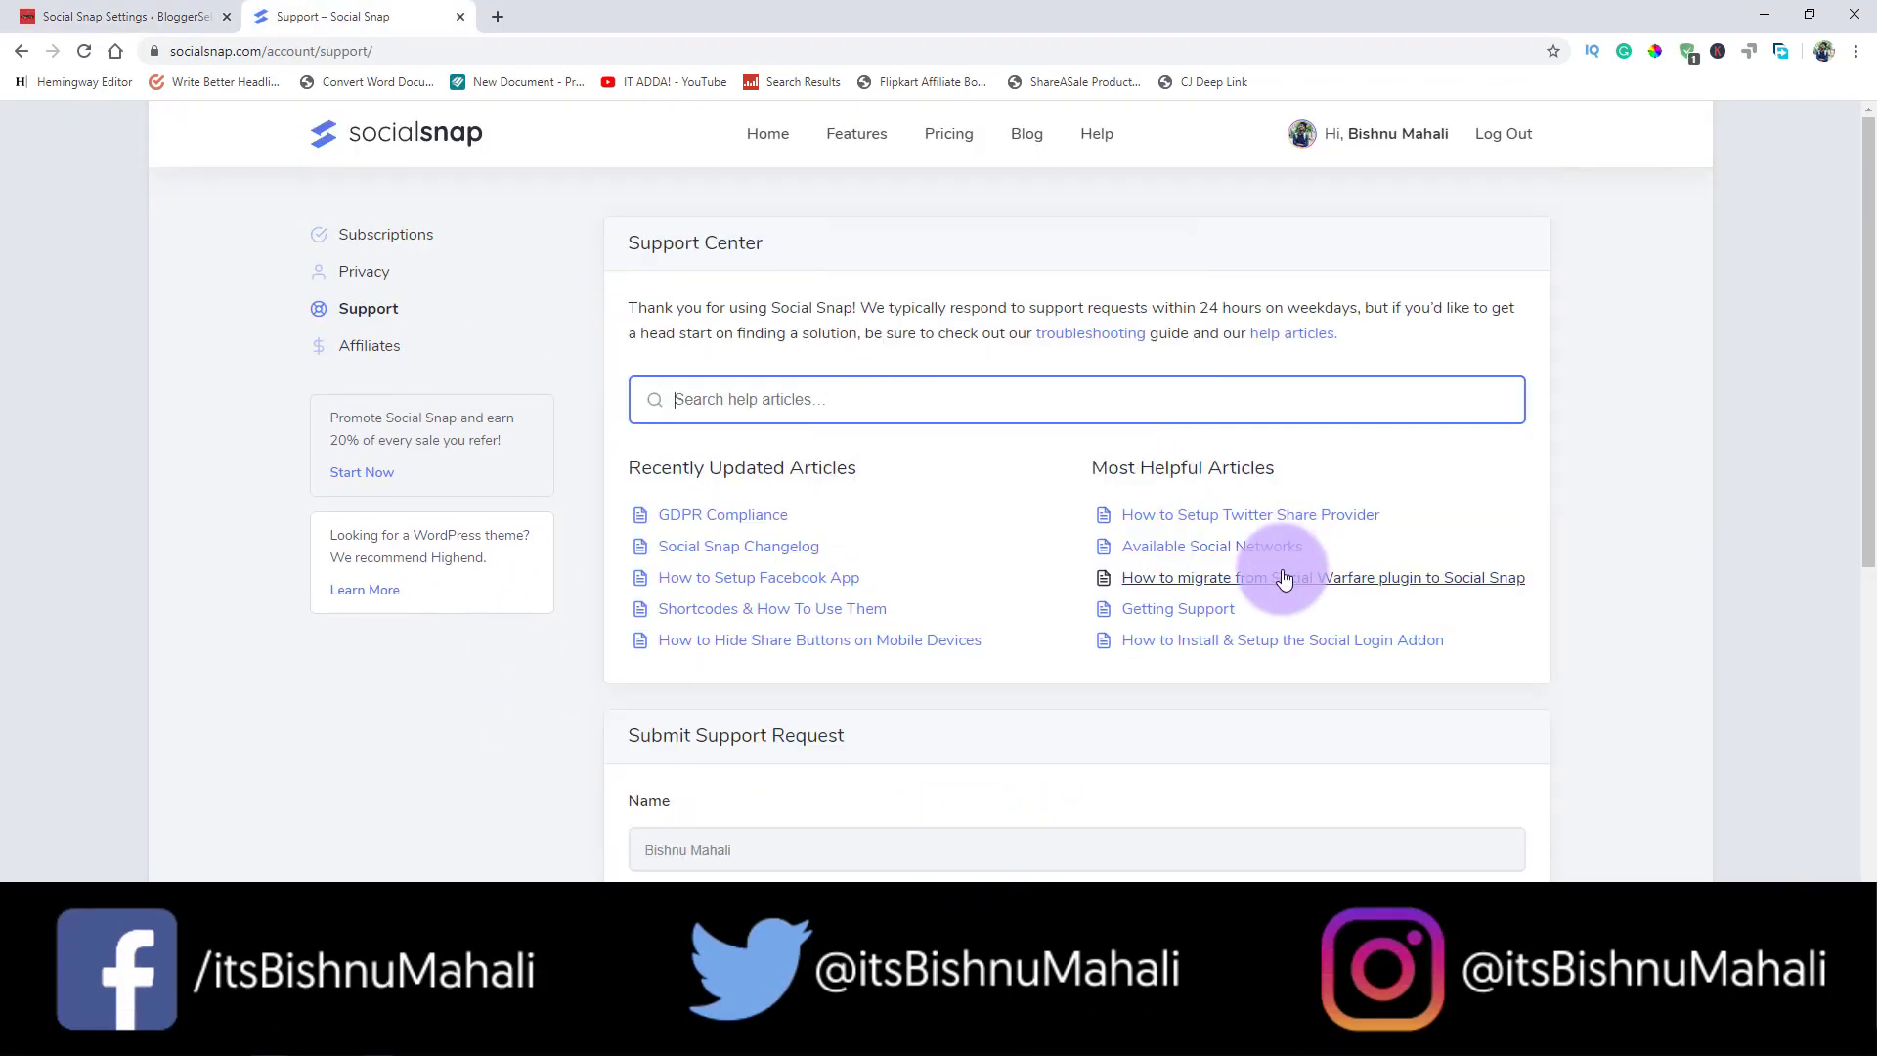
pyautogui.click(1284, 580)
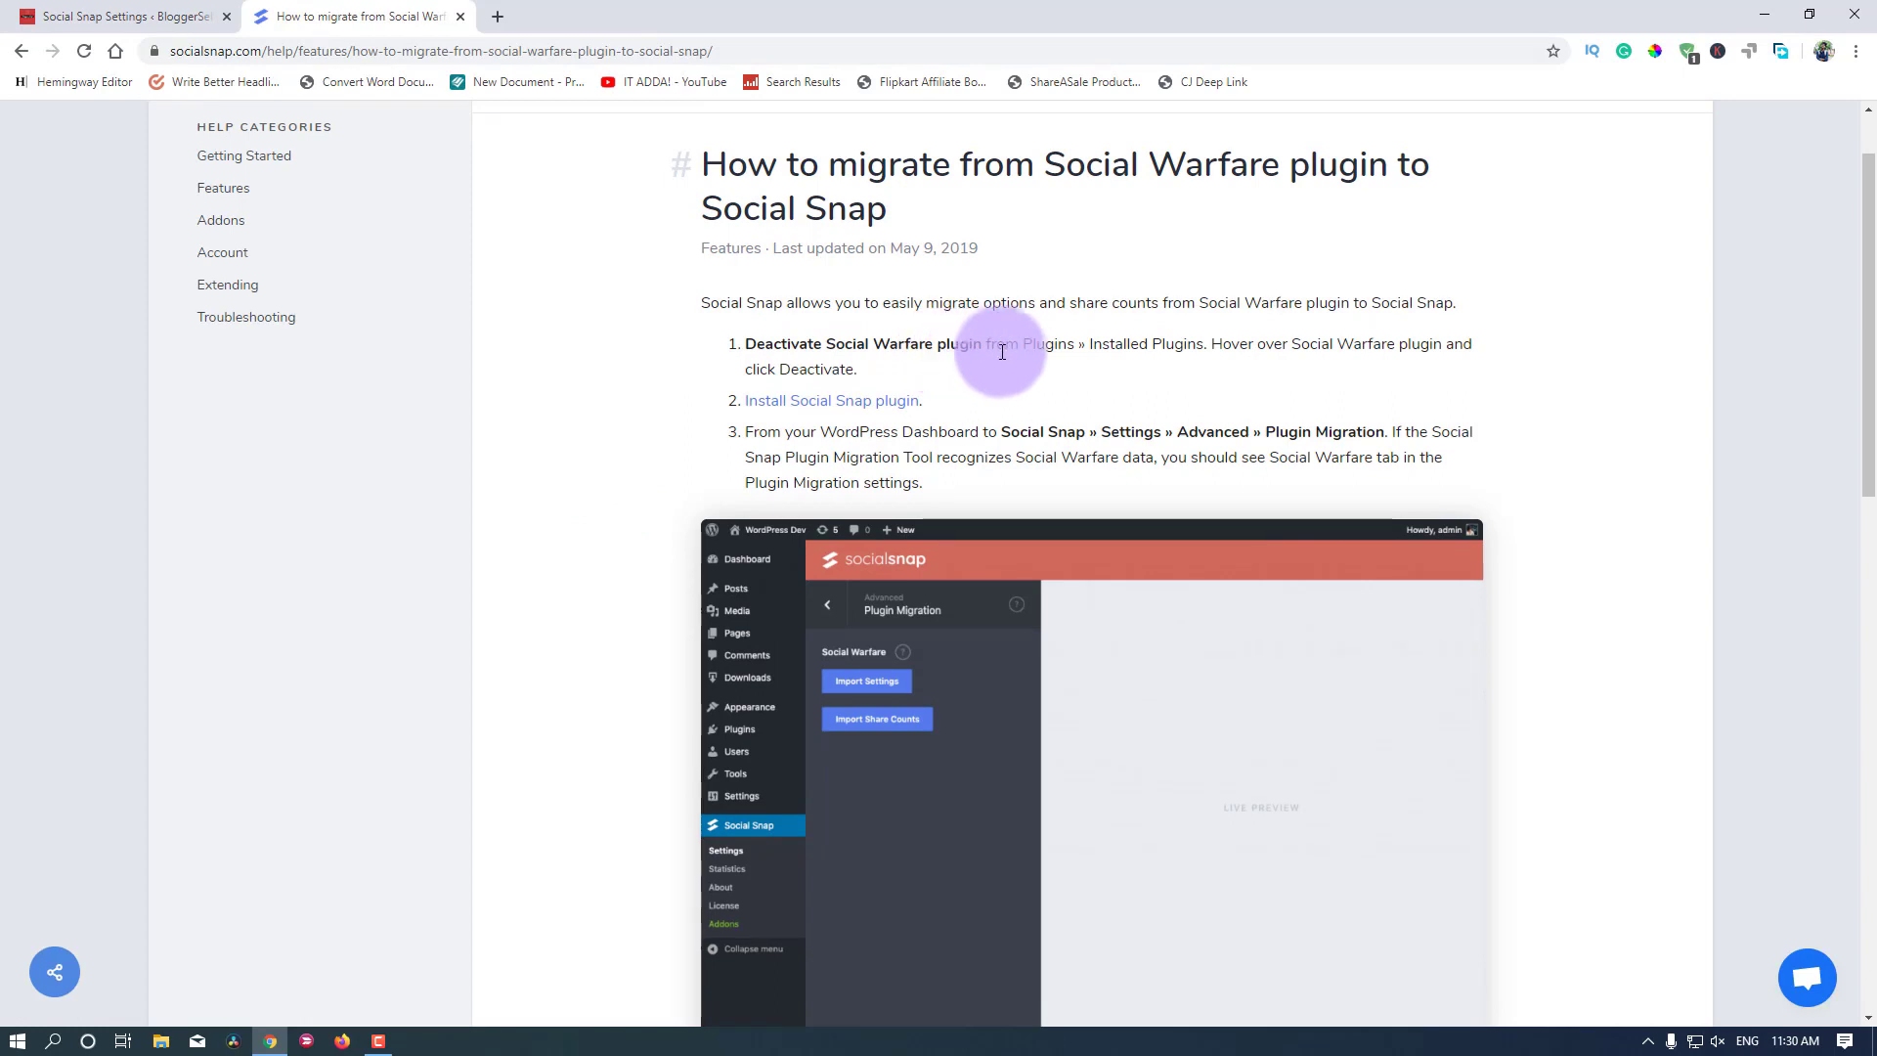
pyautogui.scroll(-1, 752, 352)
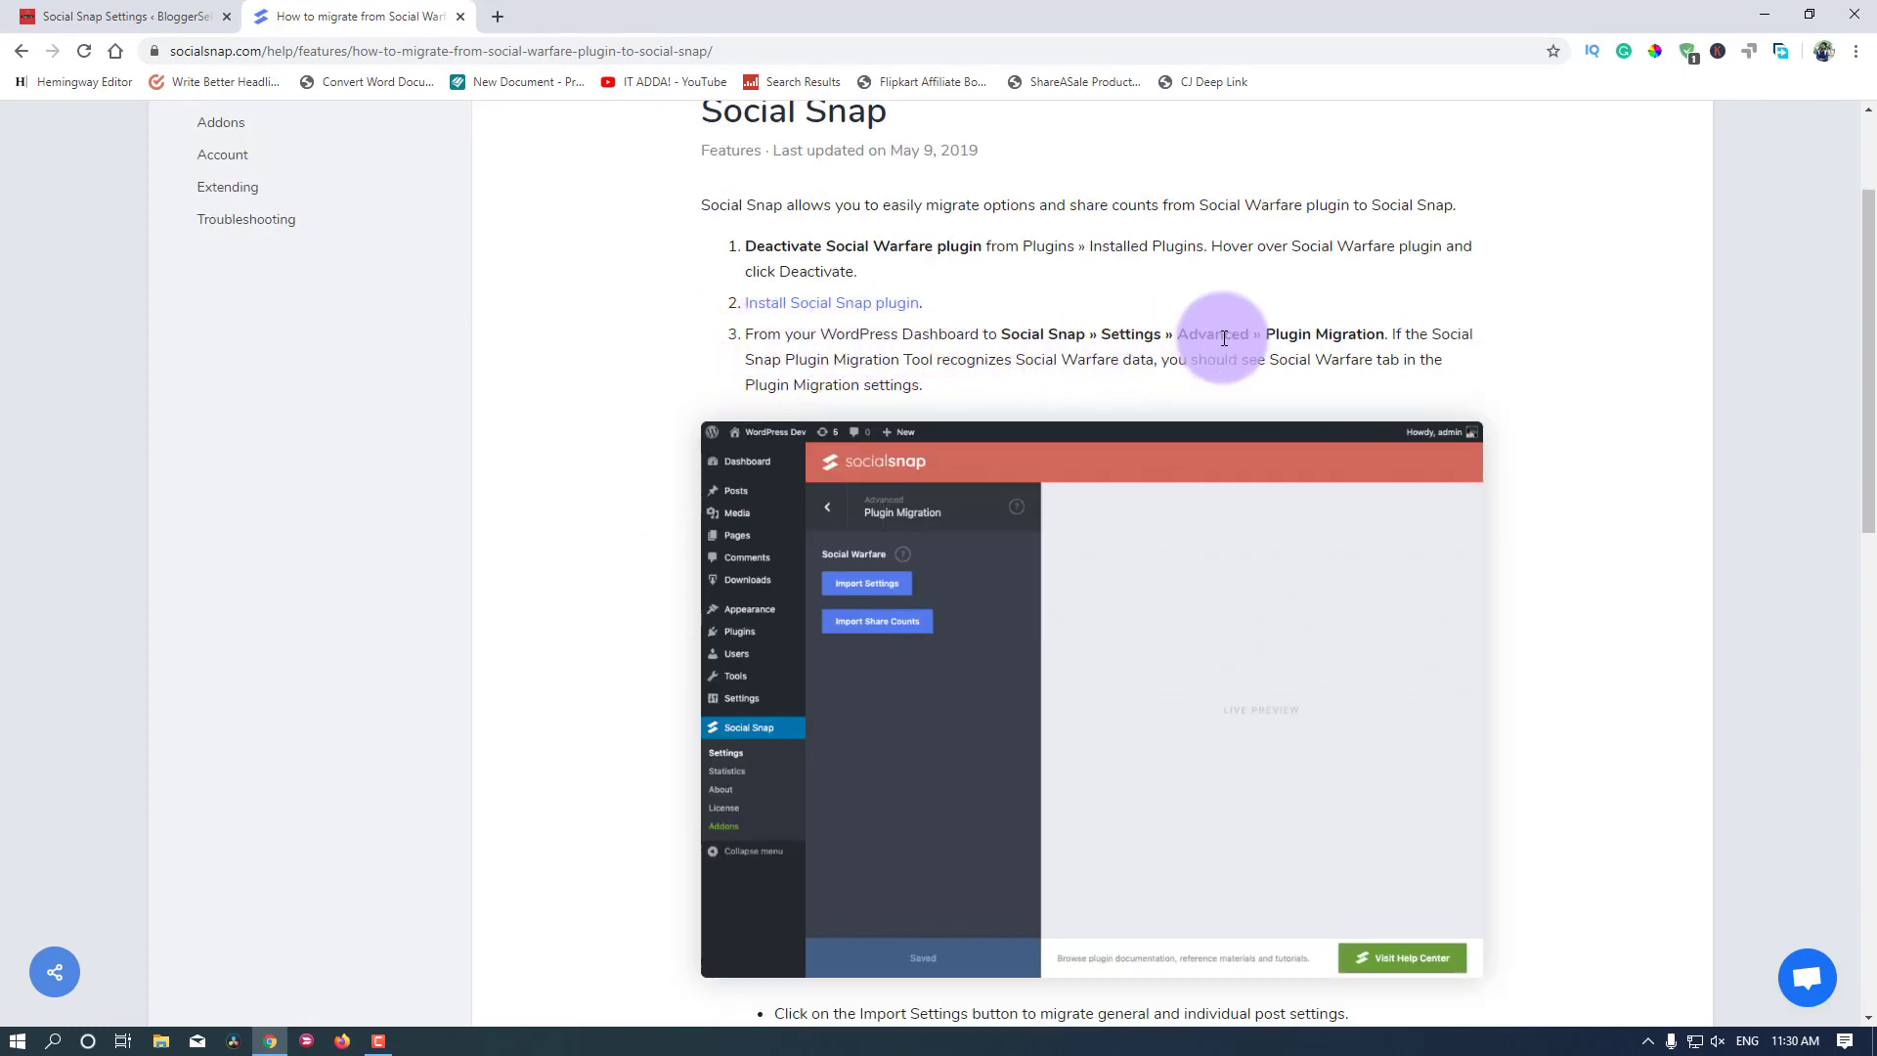
# Step: Return to the Social Snap settings in WordPress and open Plugin Migration in the Advanced section
pyautogui.click(151, 10)
pyautogui.scroll(-4, 130, 850)
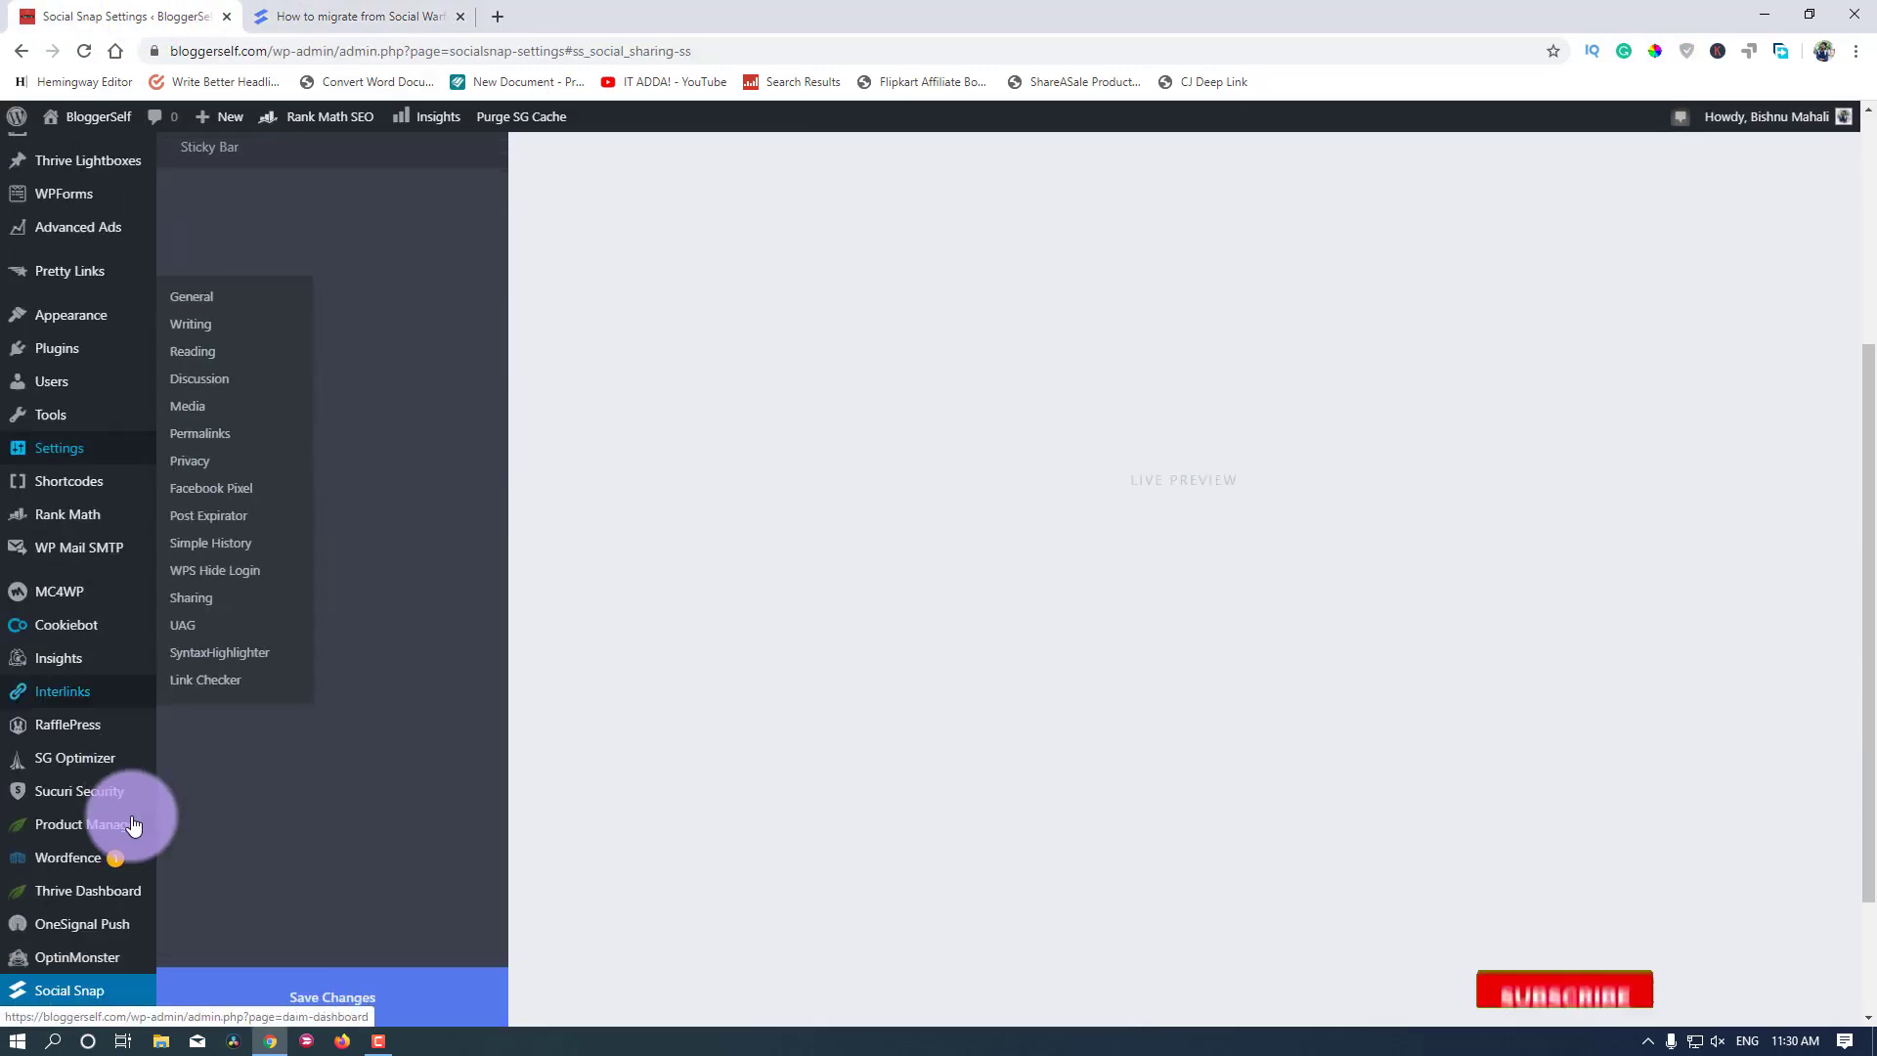
pyautogui.scroll(4, 189, 870)
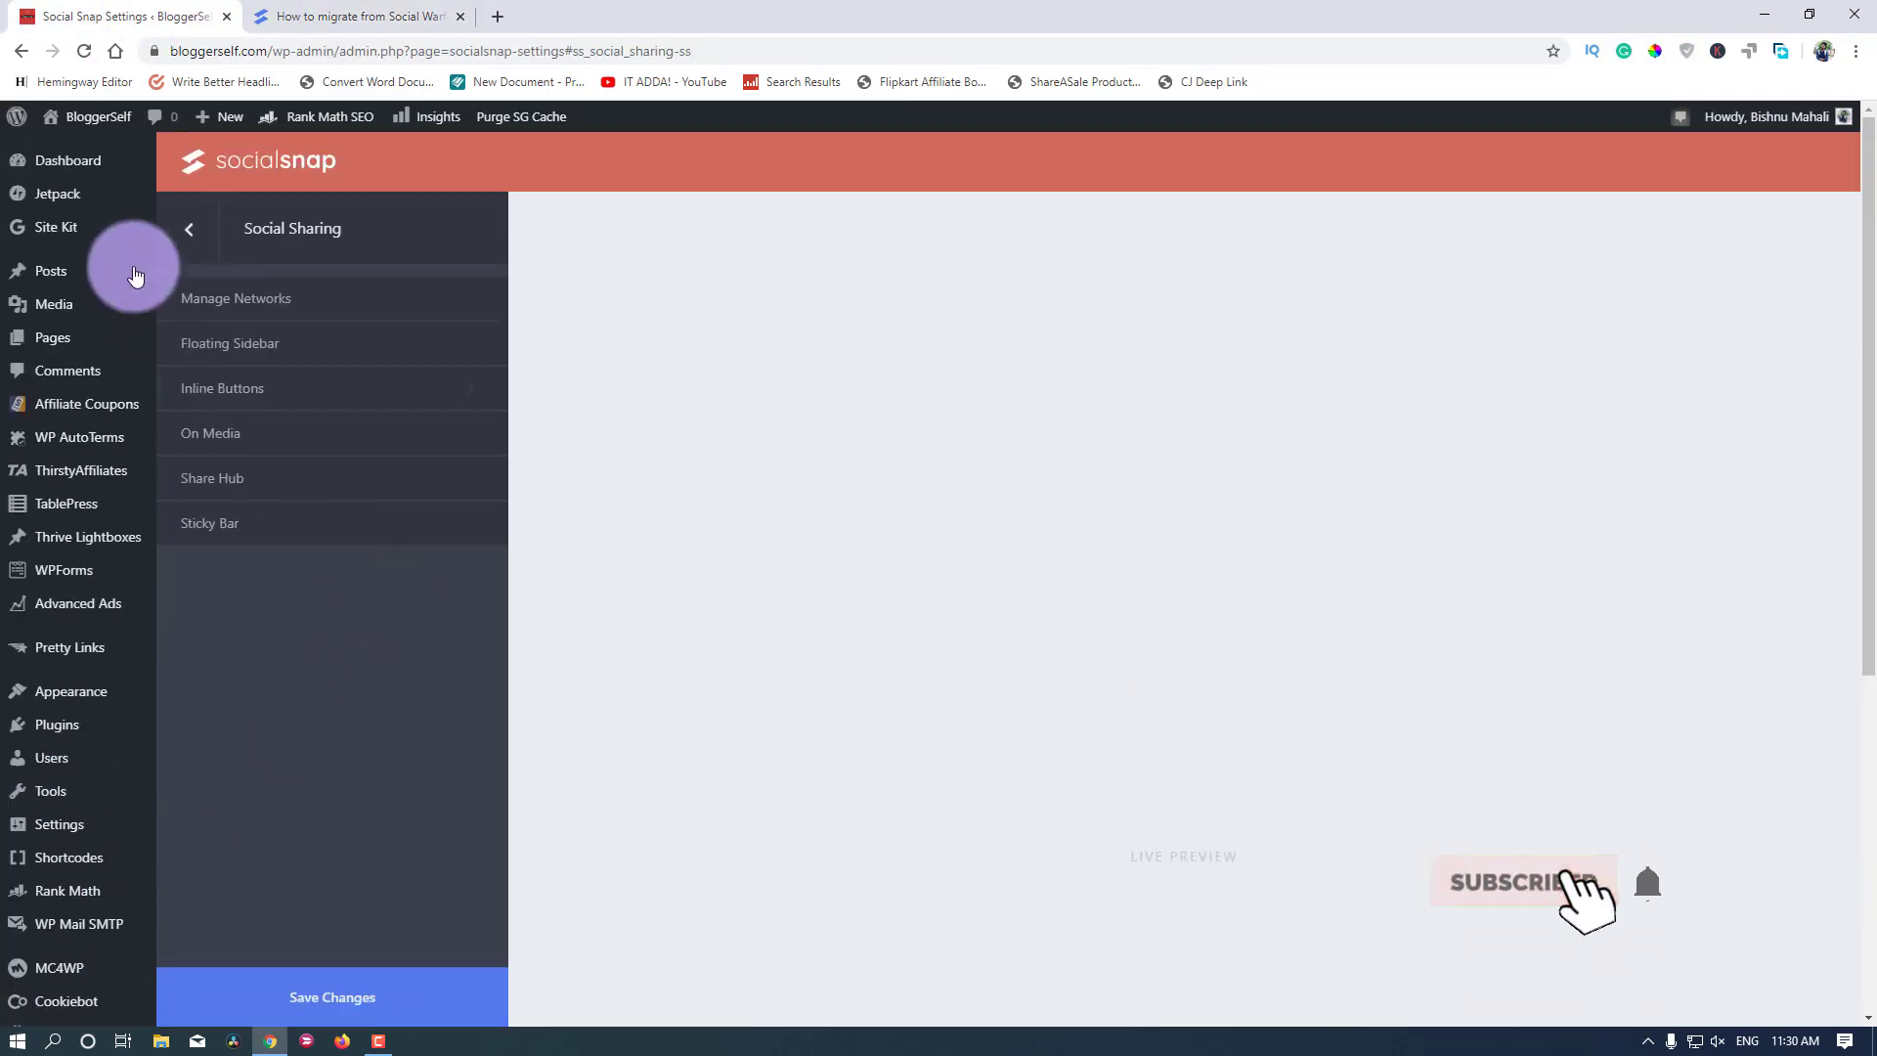
pyautogui.click(195, 229)
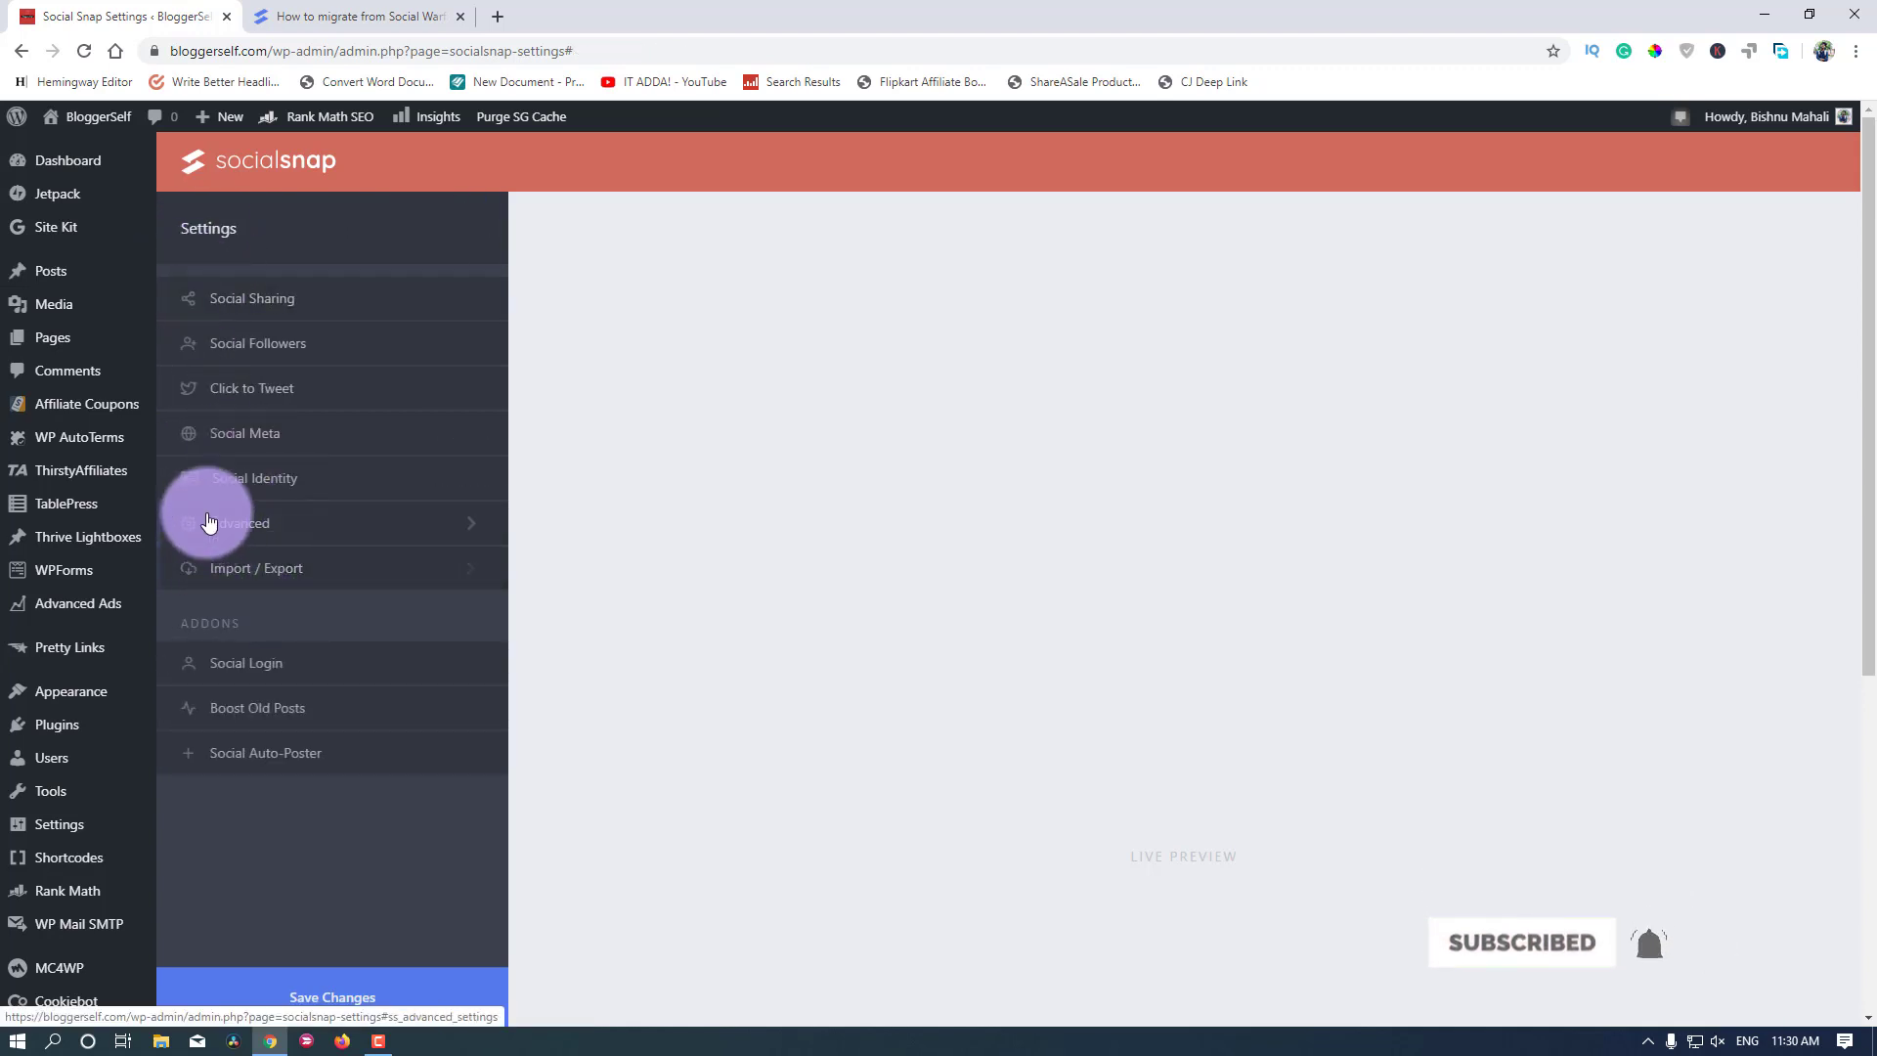
pyautogui.click(232, 535)
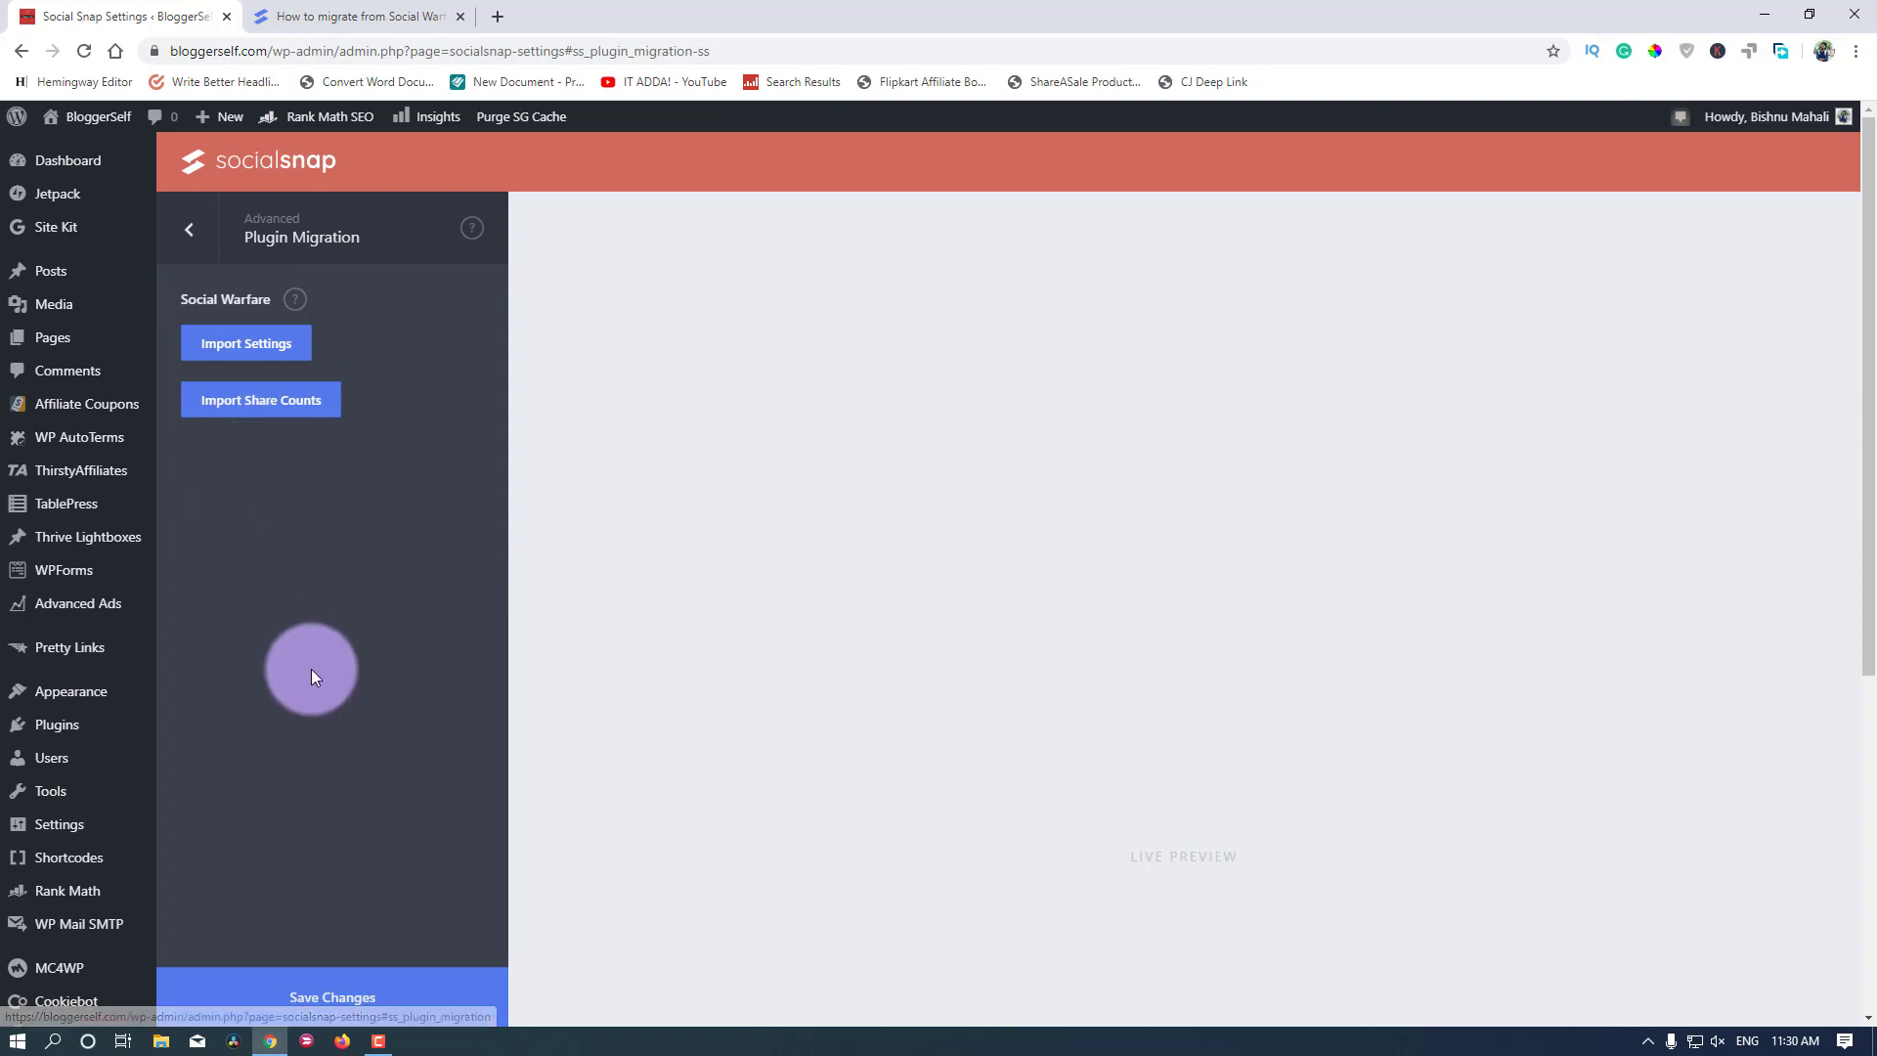
# Step: Import the Social Warfare share counts into Social Snap, confirming the import and dismissing the completion message
pyautogui.click(278, 419)
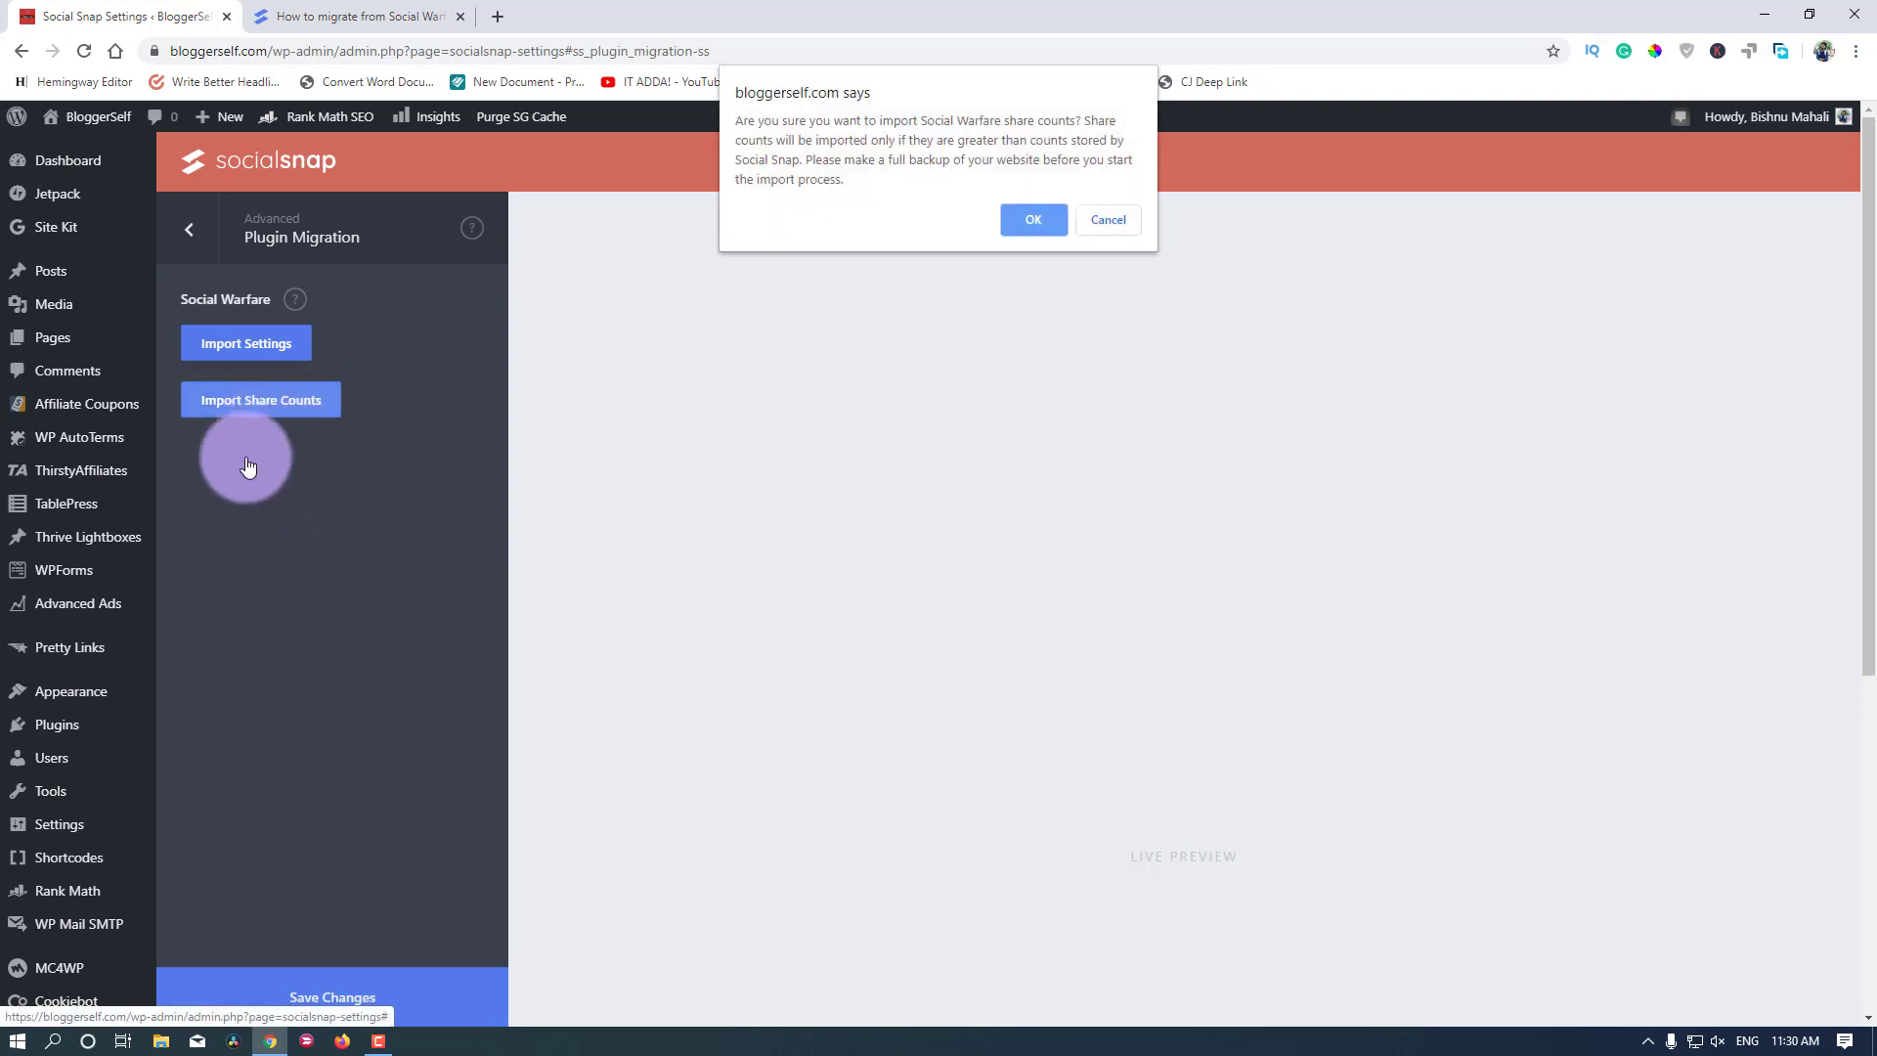
pyautogui.click(1032, 220)
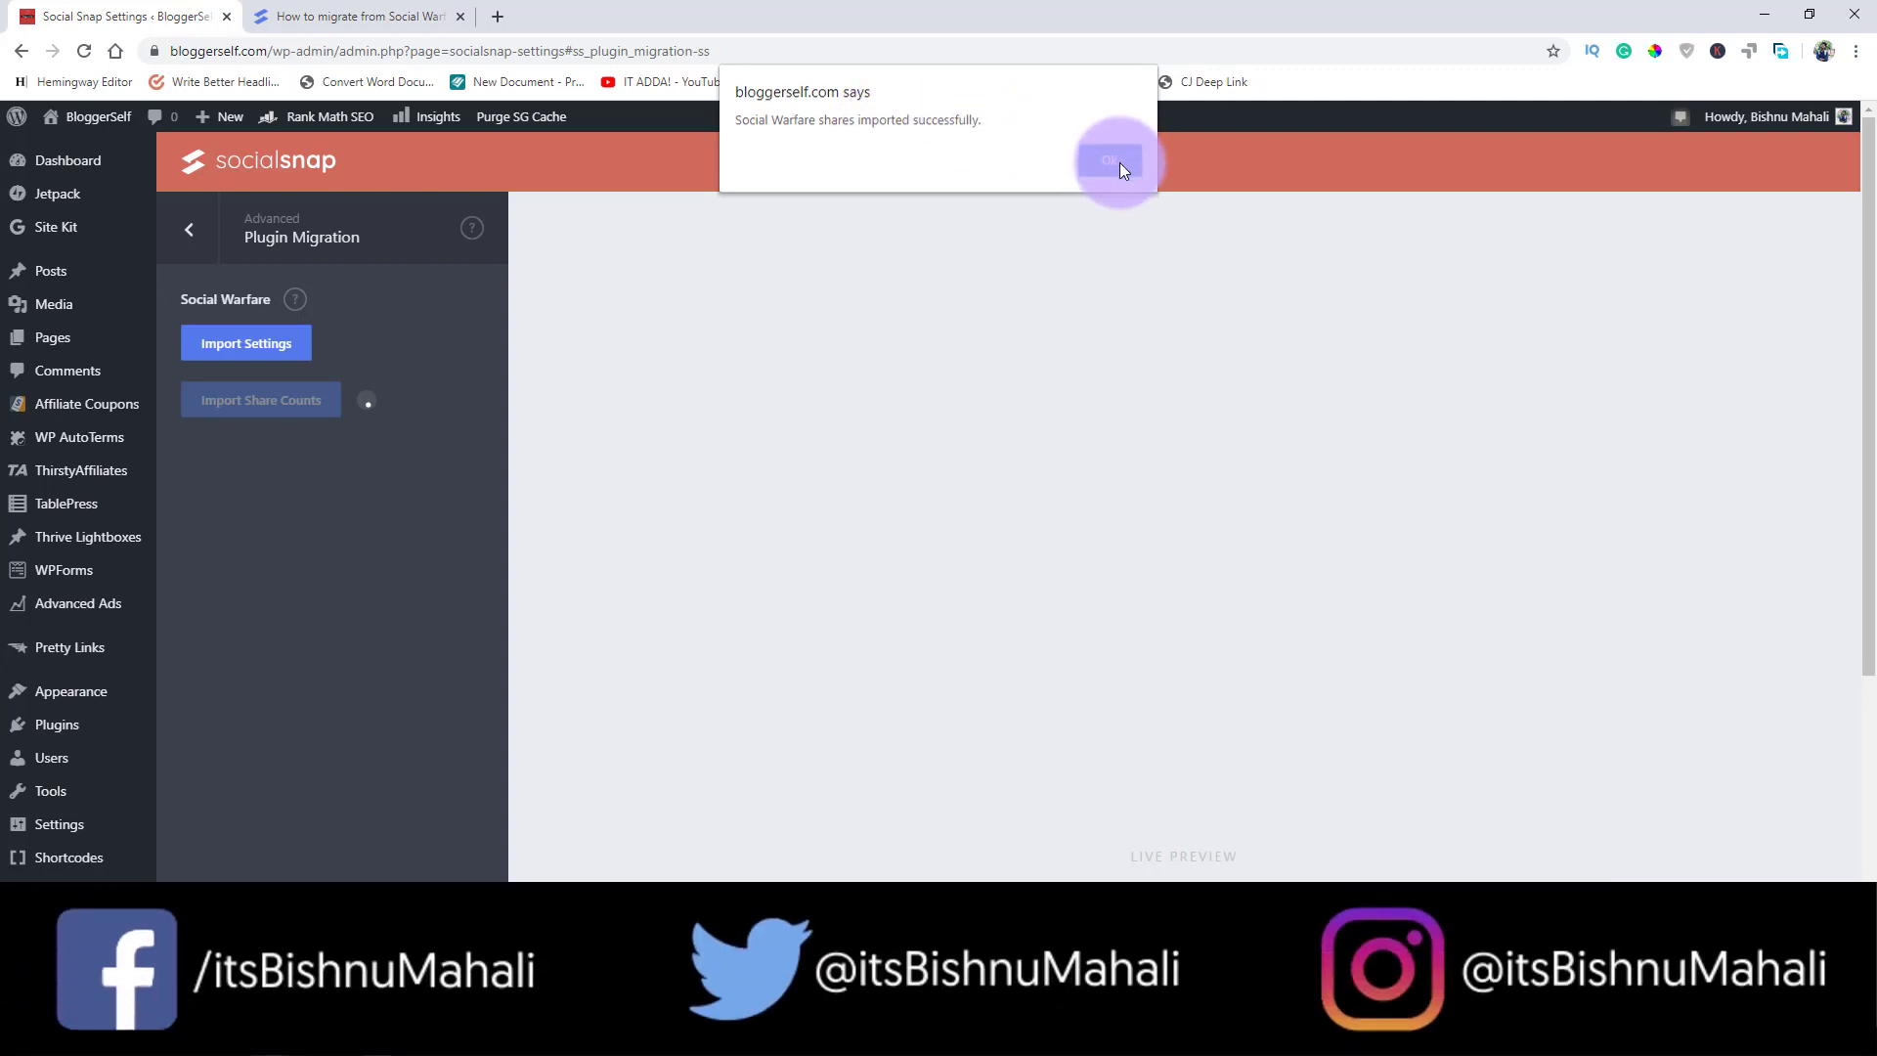
pyautogui.click(1118, 163)
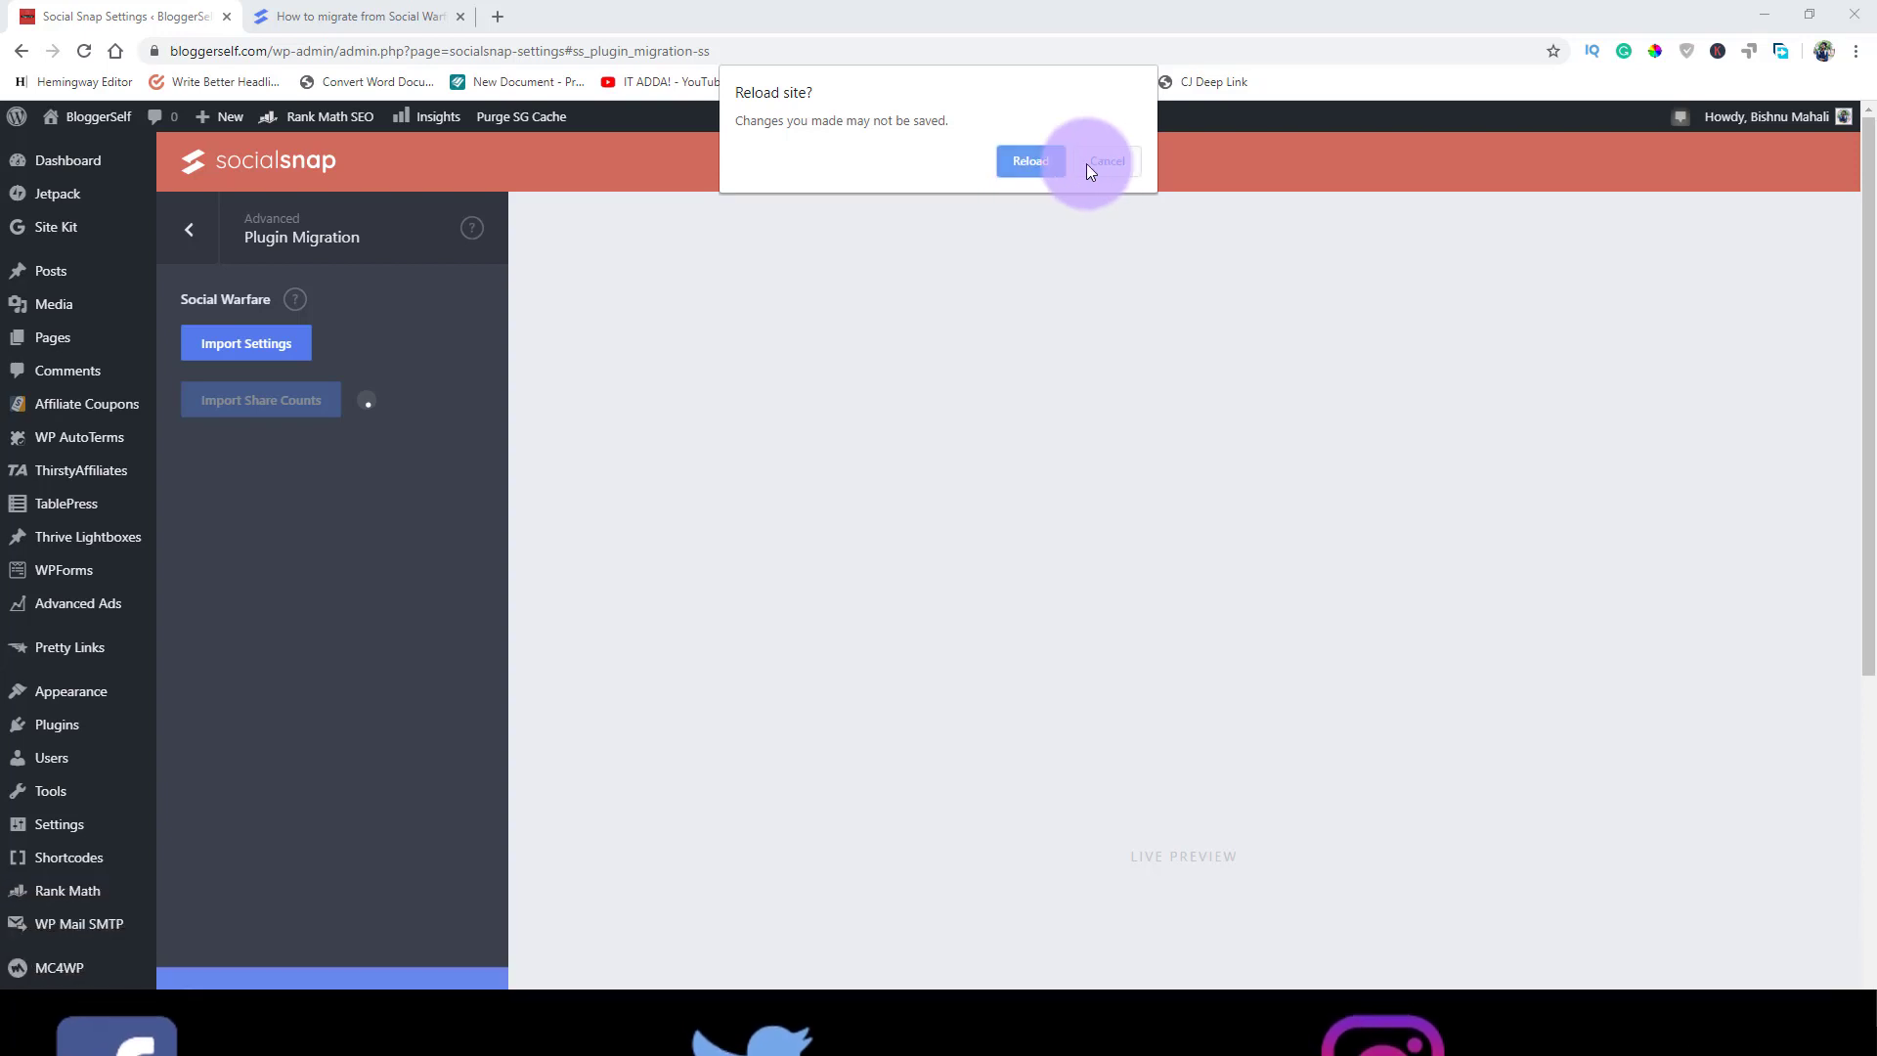
# Step: Reload the Plugin Migration page and import the Social Warfare settings into Social Snap, confirming the import and dismissing the completion message
pyautogui.click(1035, 163)
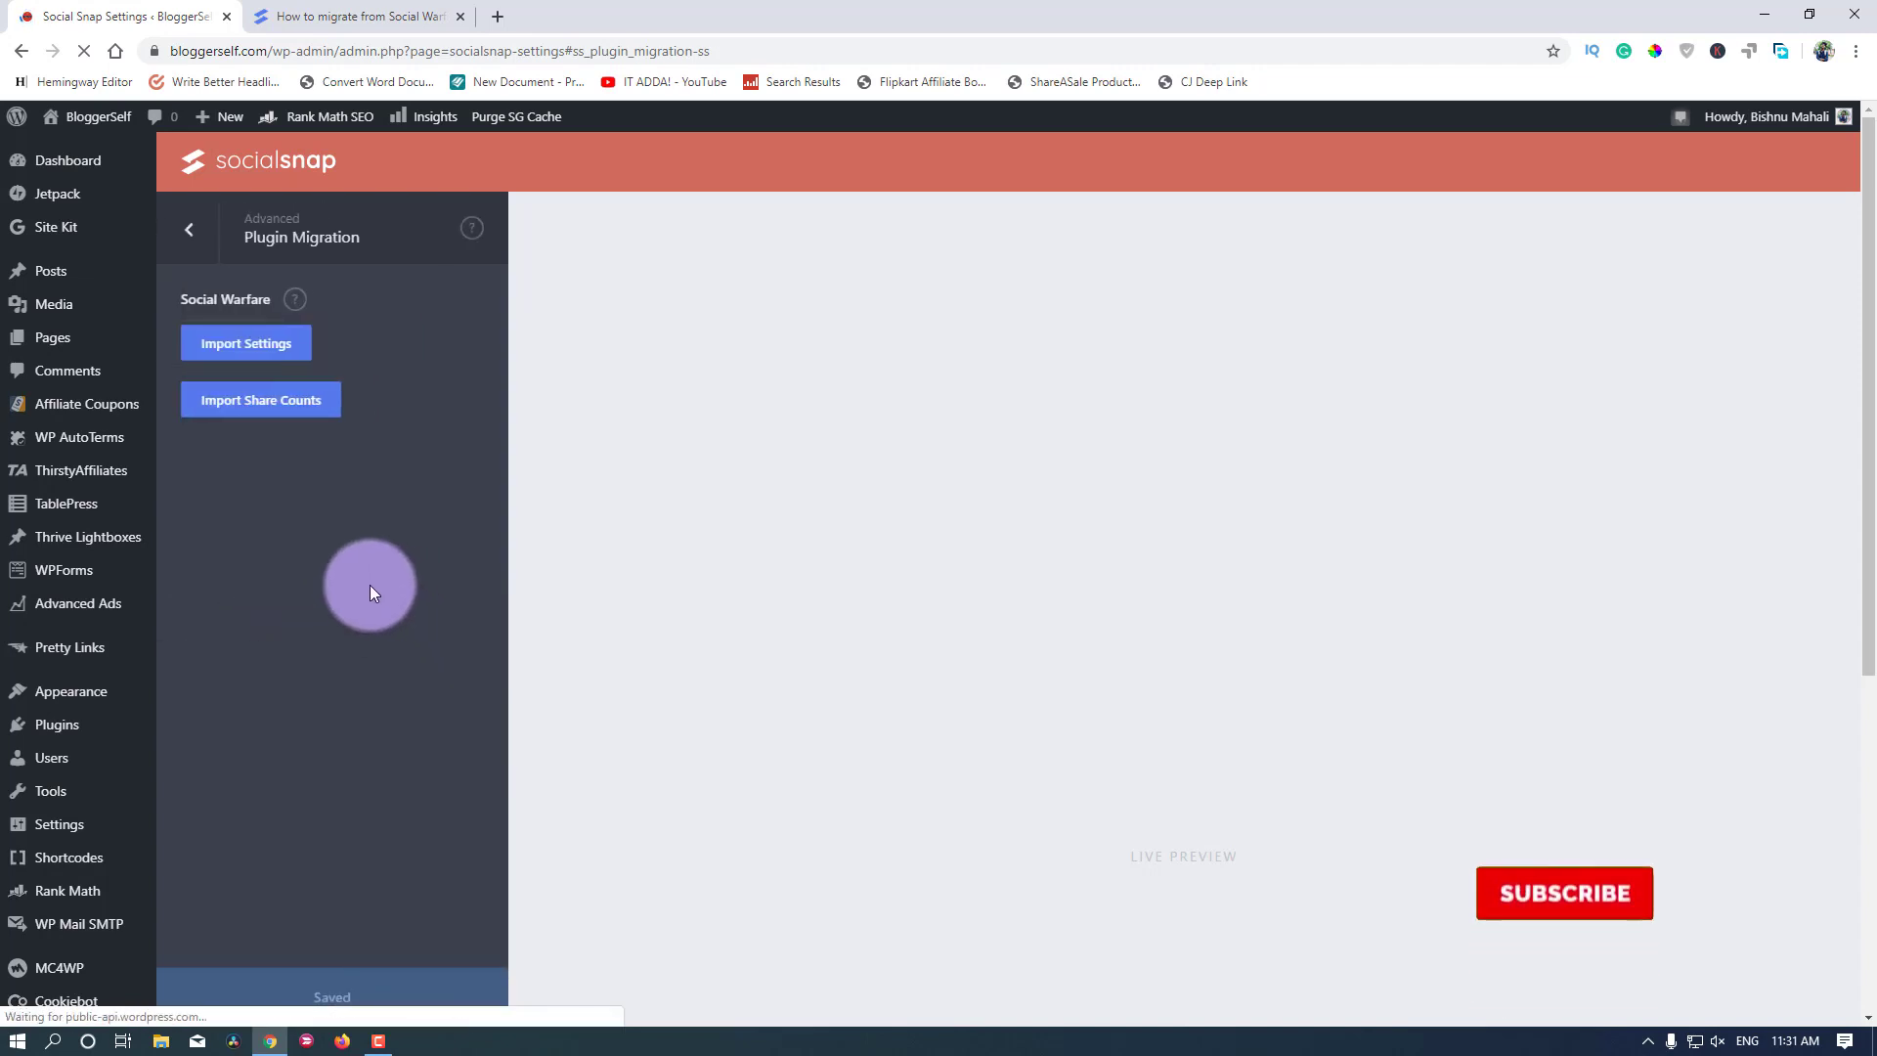
pyautogui.click(258, 344)
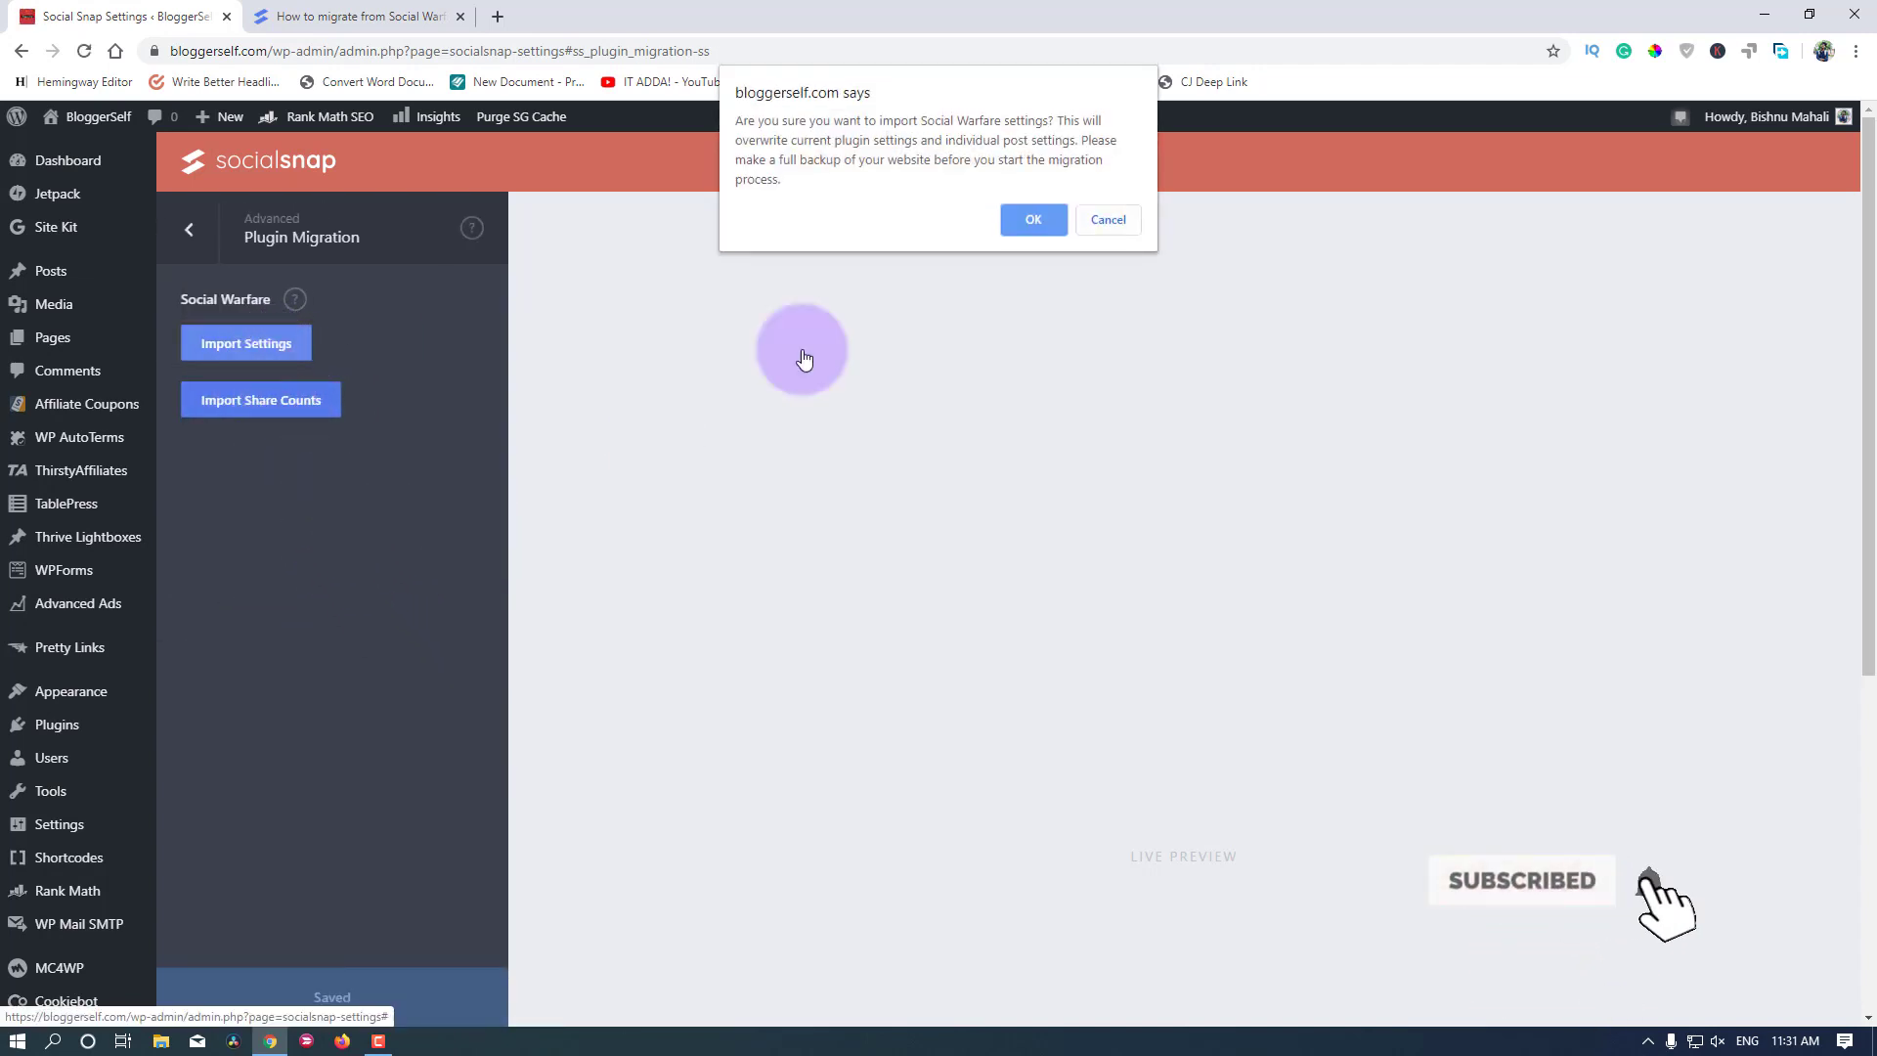
pyautogui.click(1027, 221)
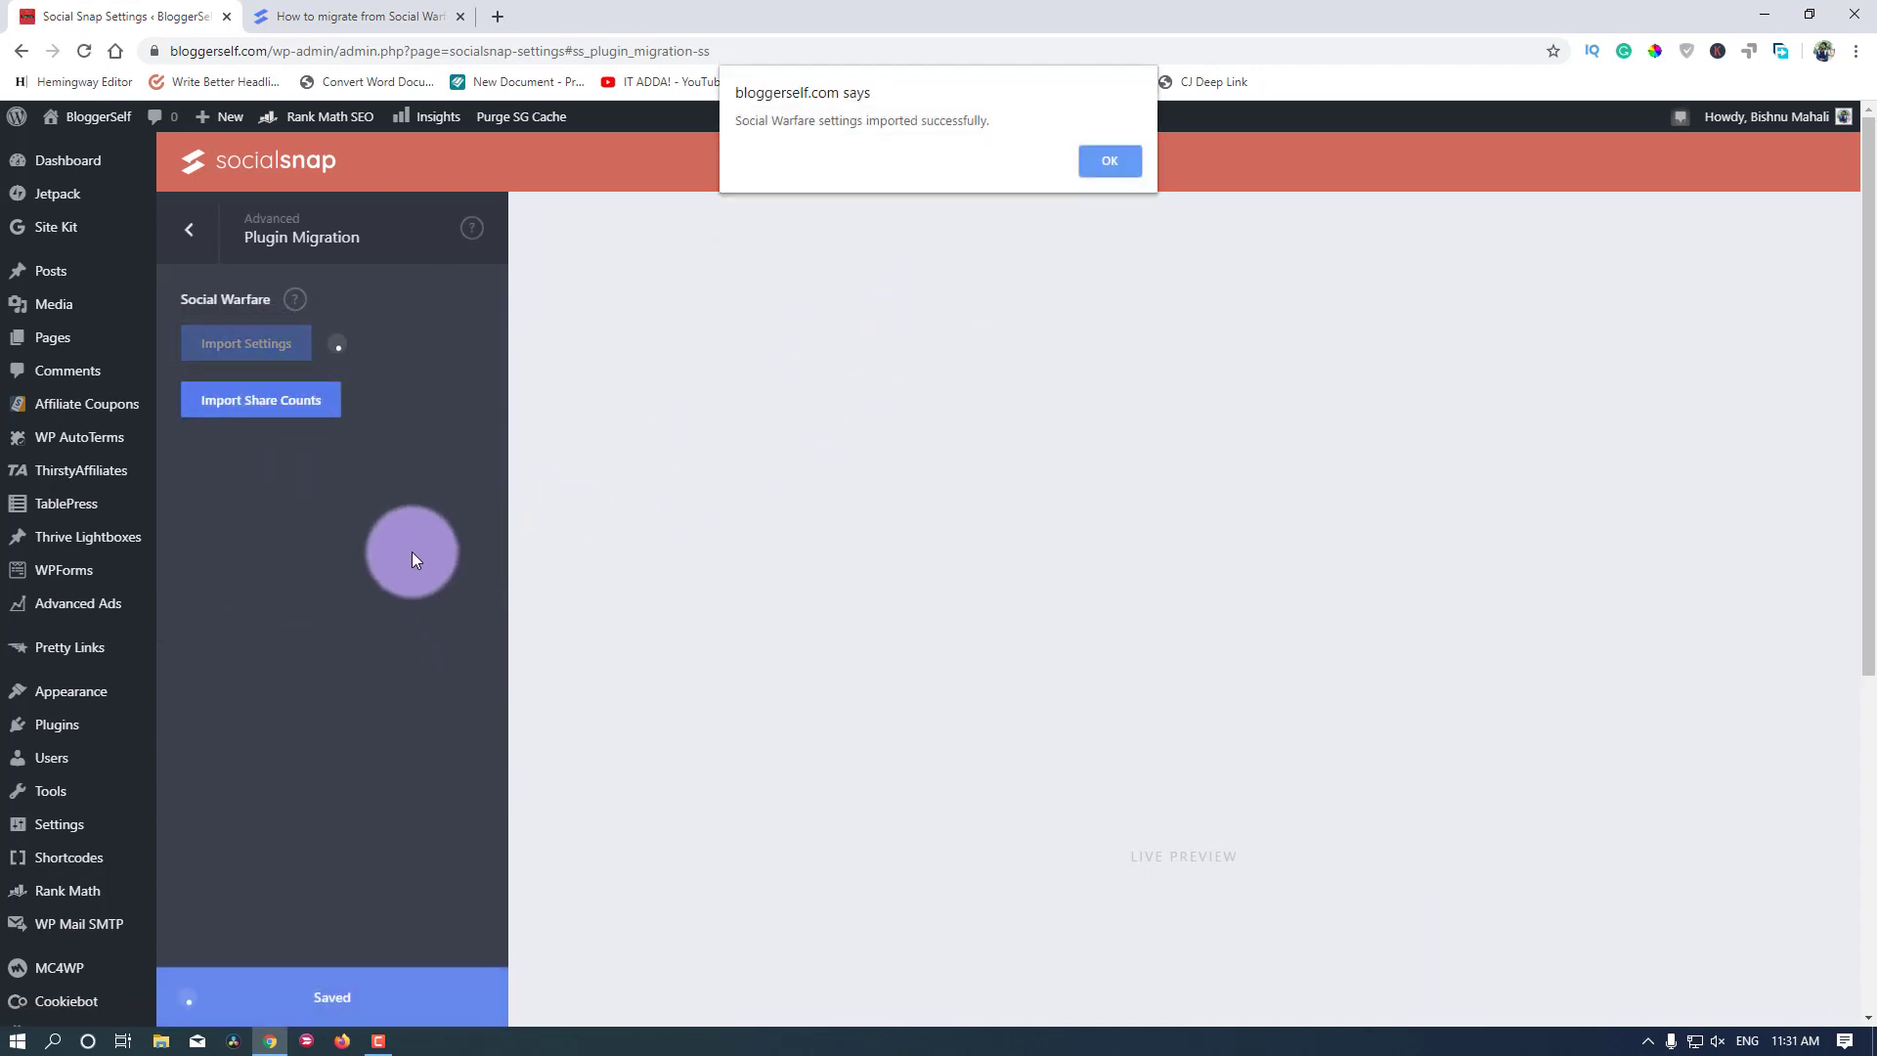
pyautogui.click(1109, 162)
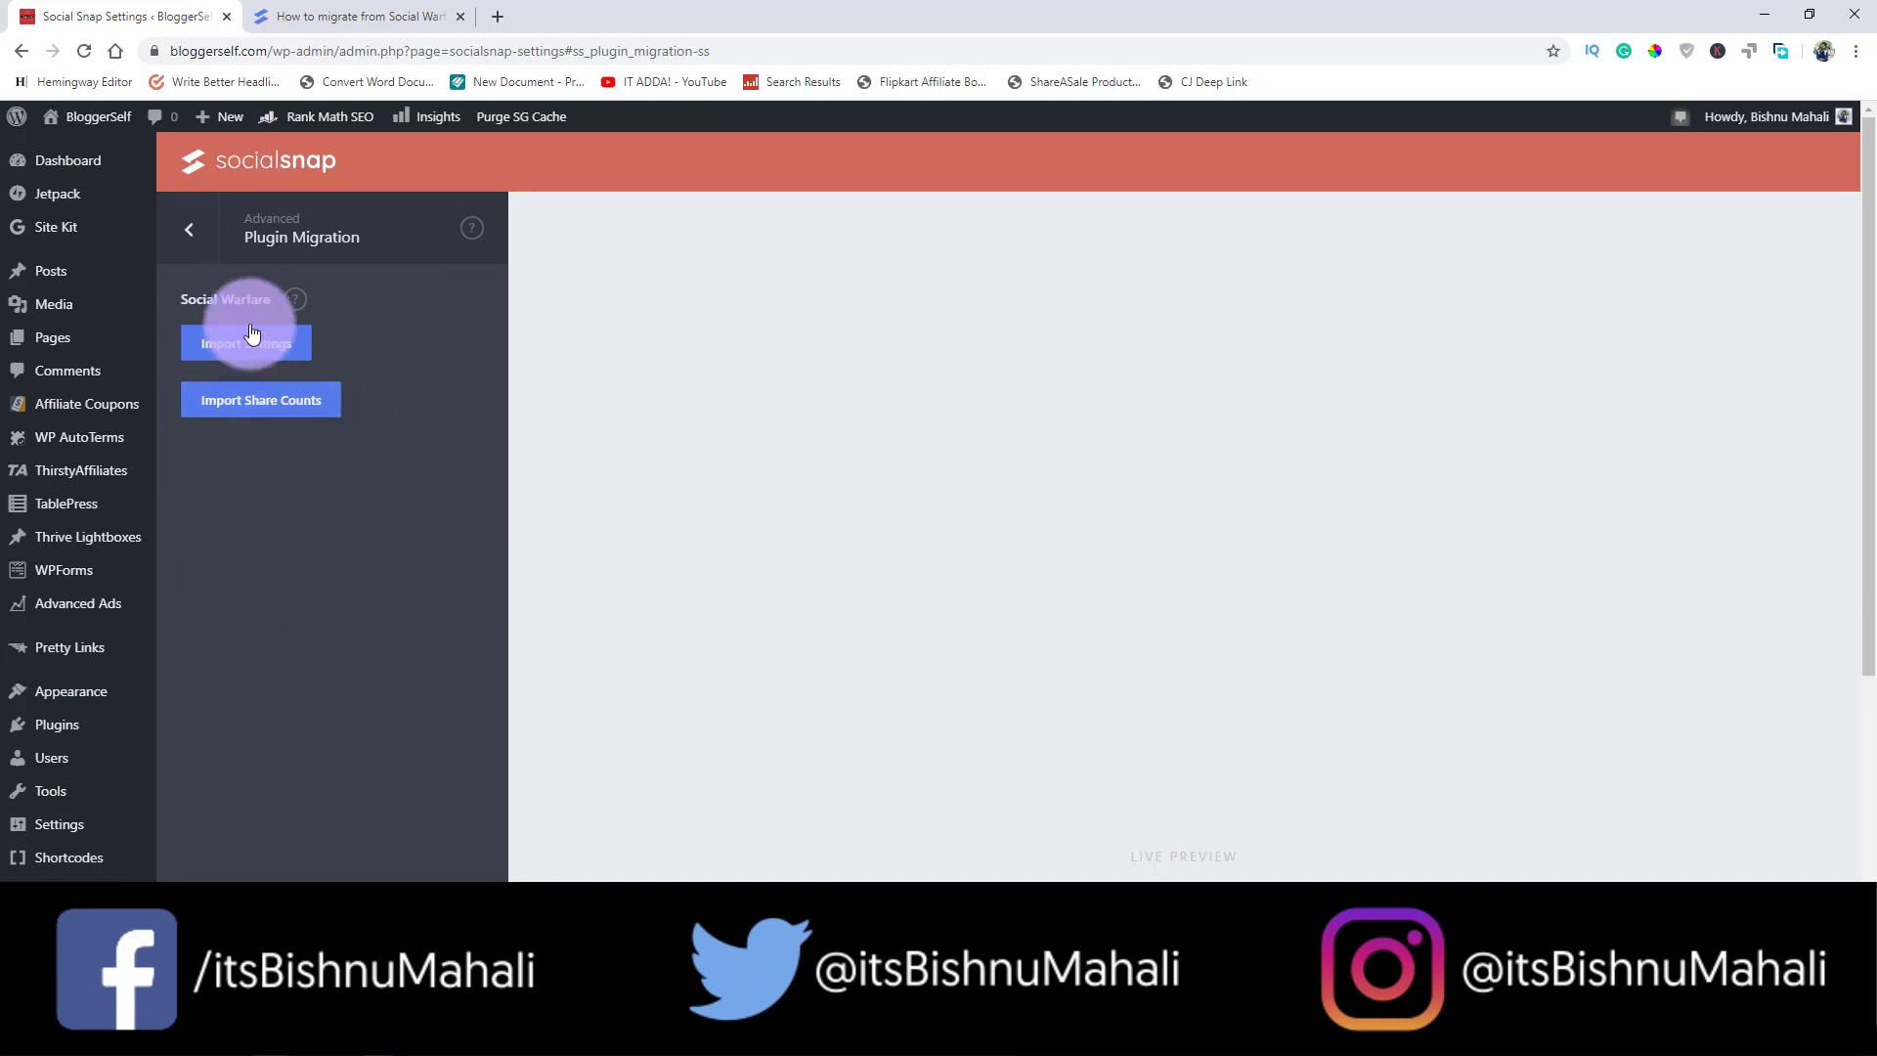
# Step: Open the BloggerSelf homepage in a new tab and examine the floating share buttons along the page
pyautogui.click(188, 230)
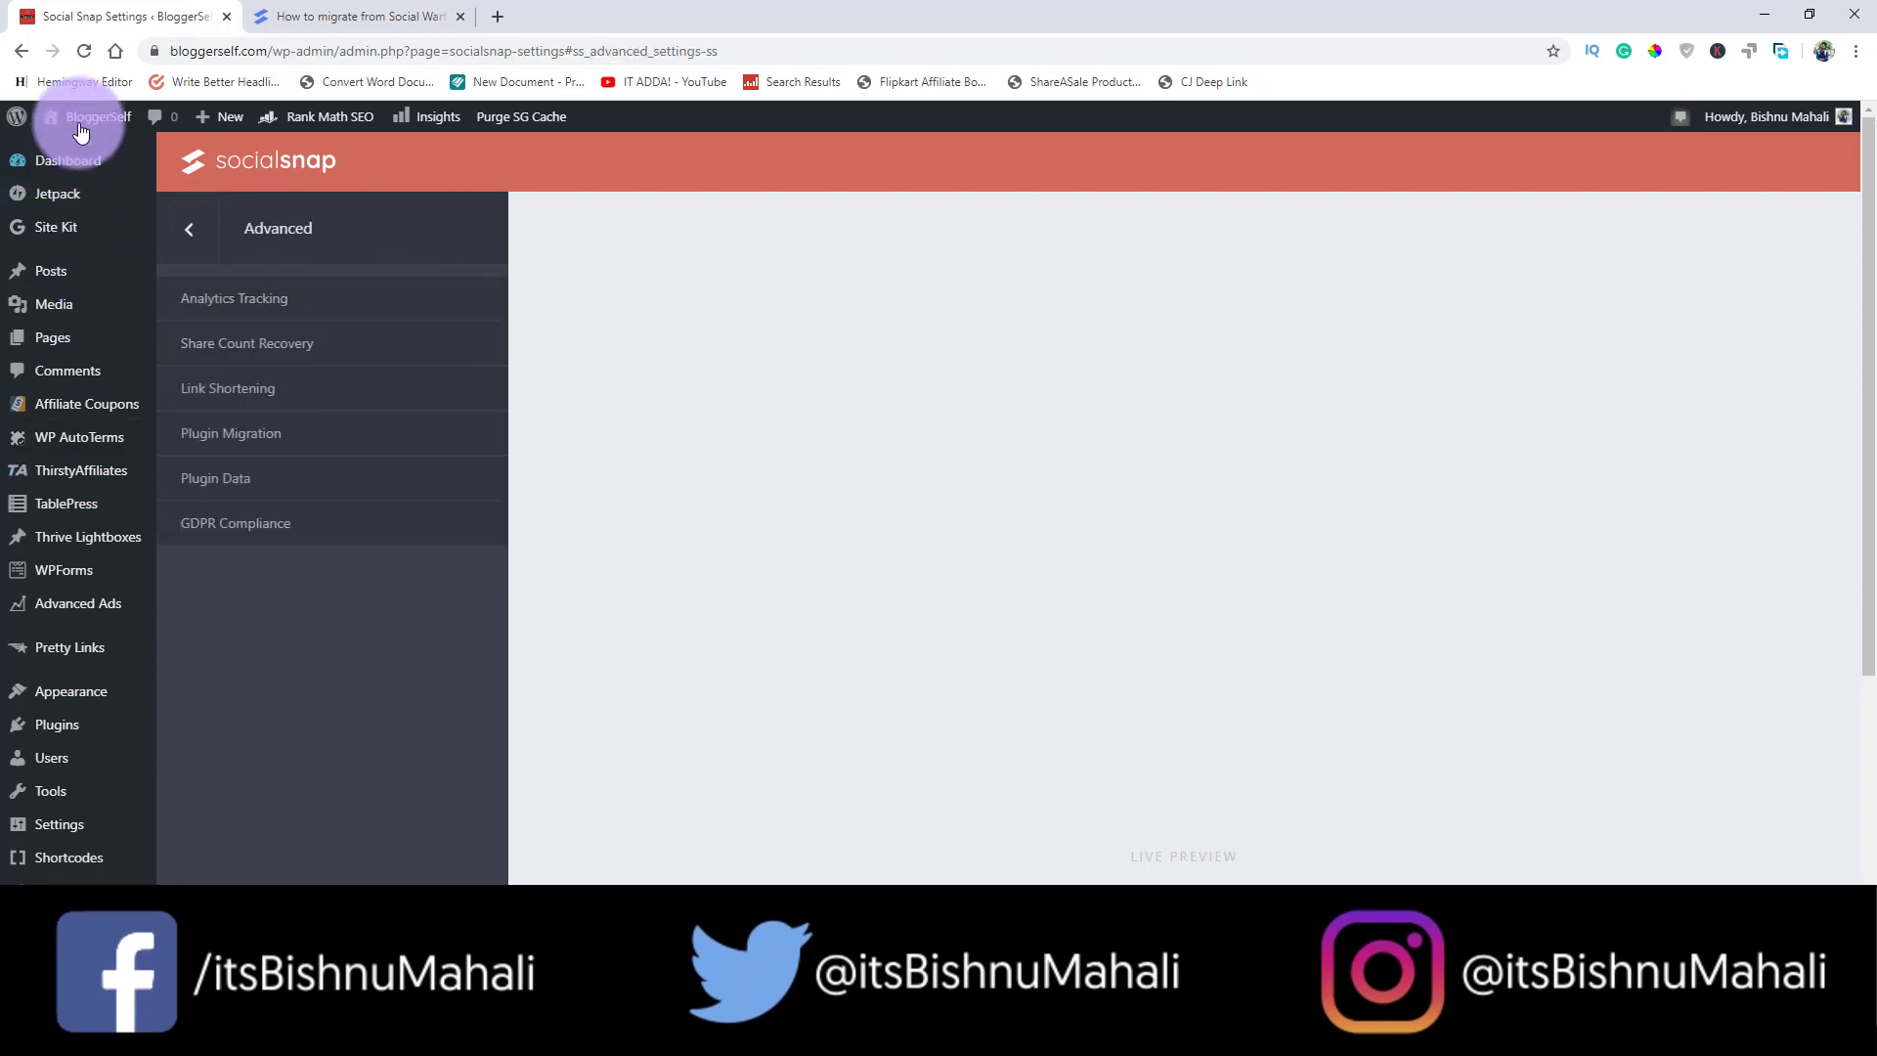
pyautogui.rightClick(69, 156)
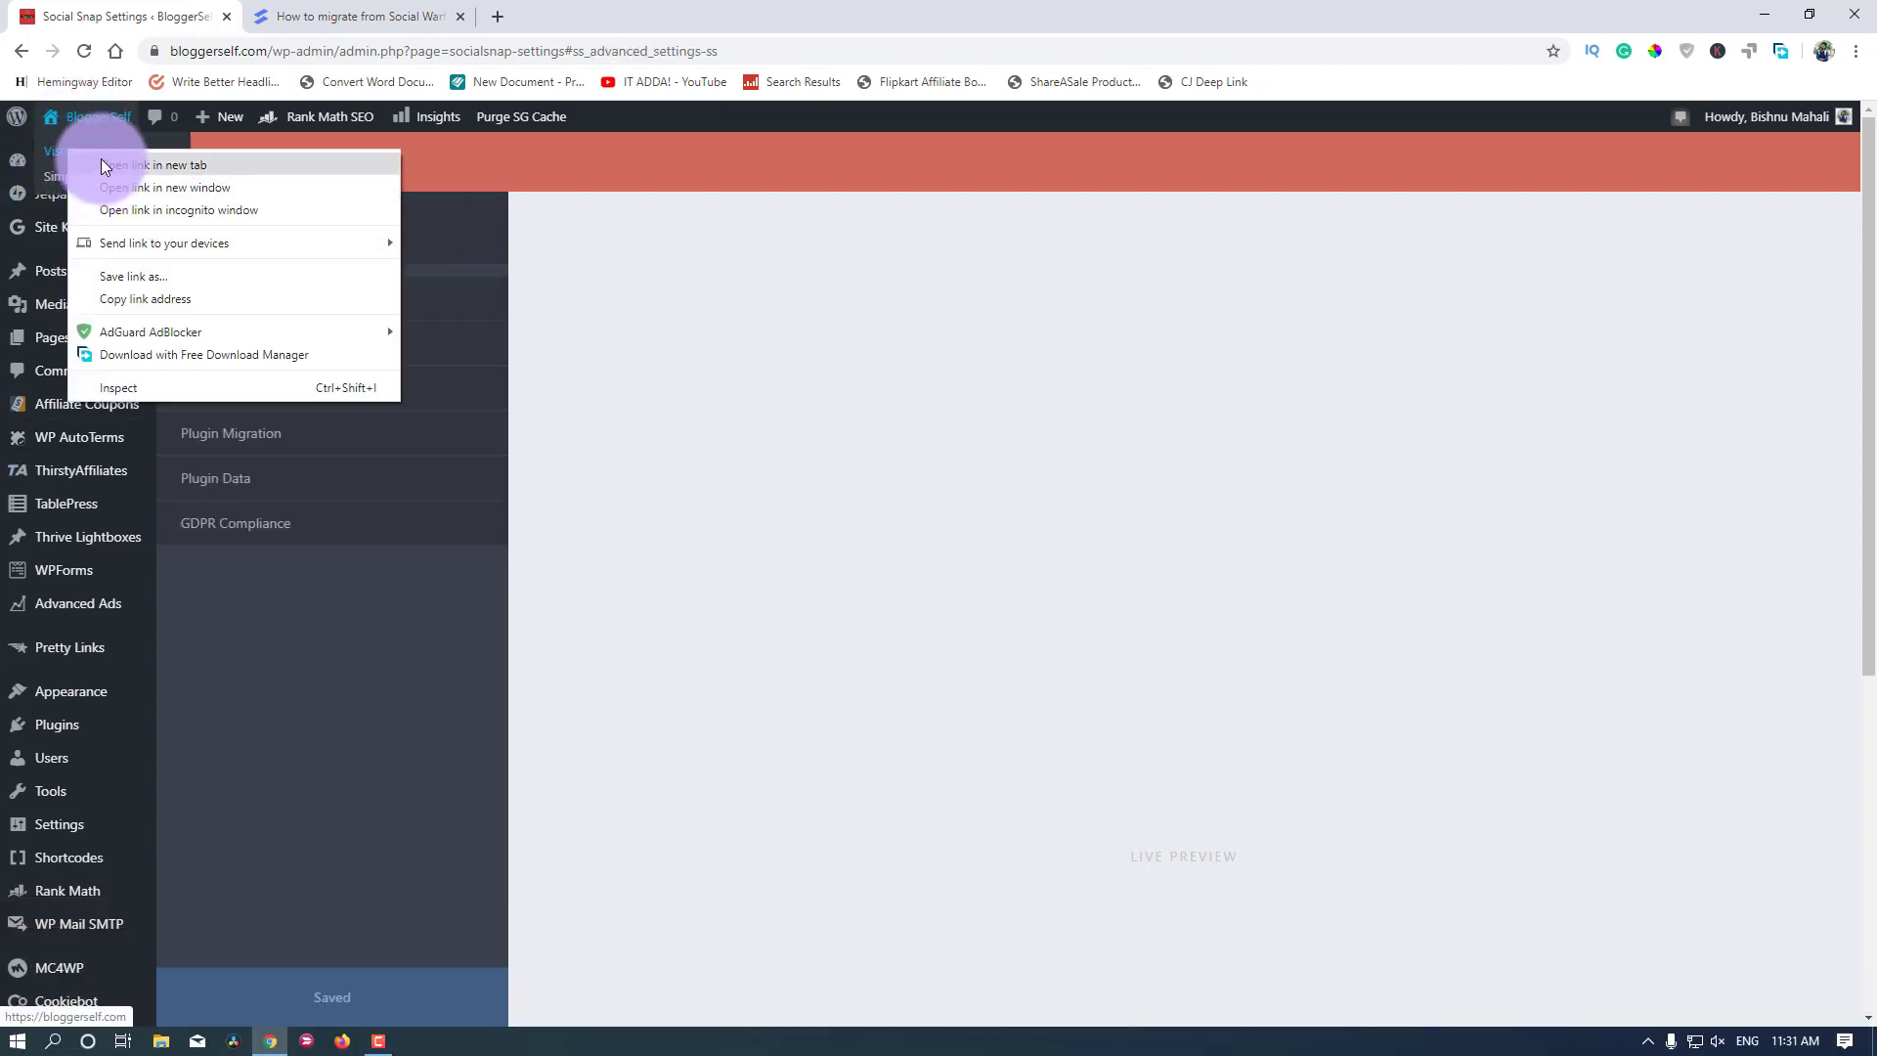
pyautogui.click(102, 158)
pyautogui.click(313, 16)
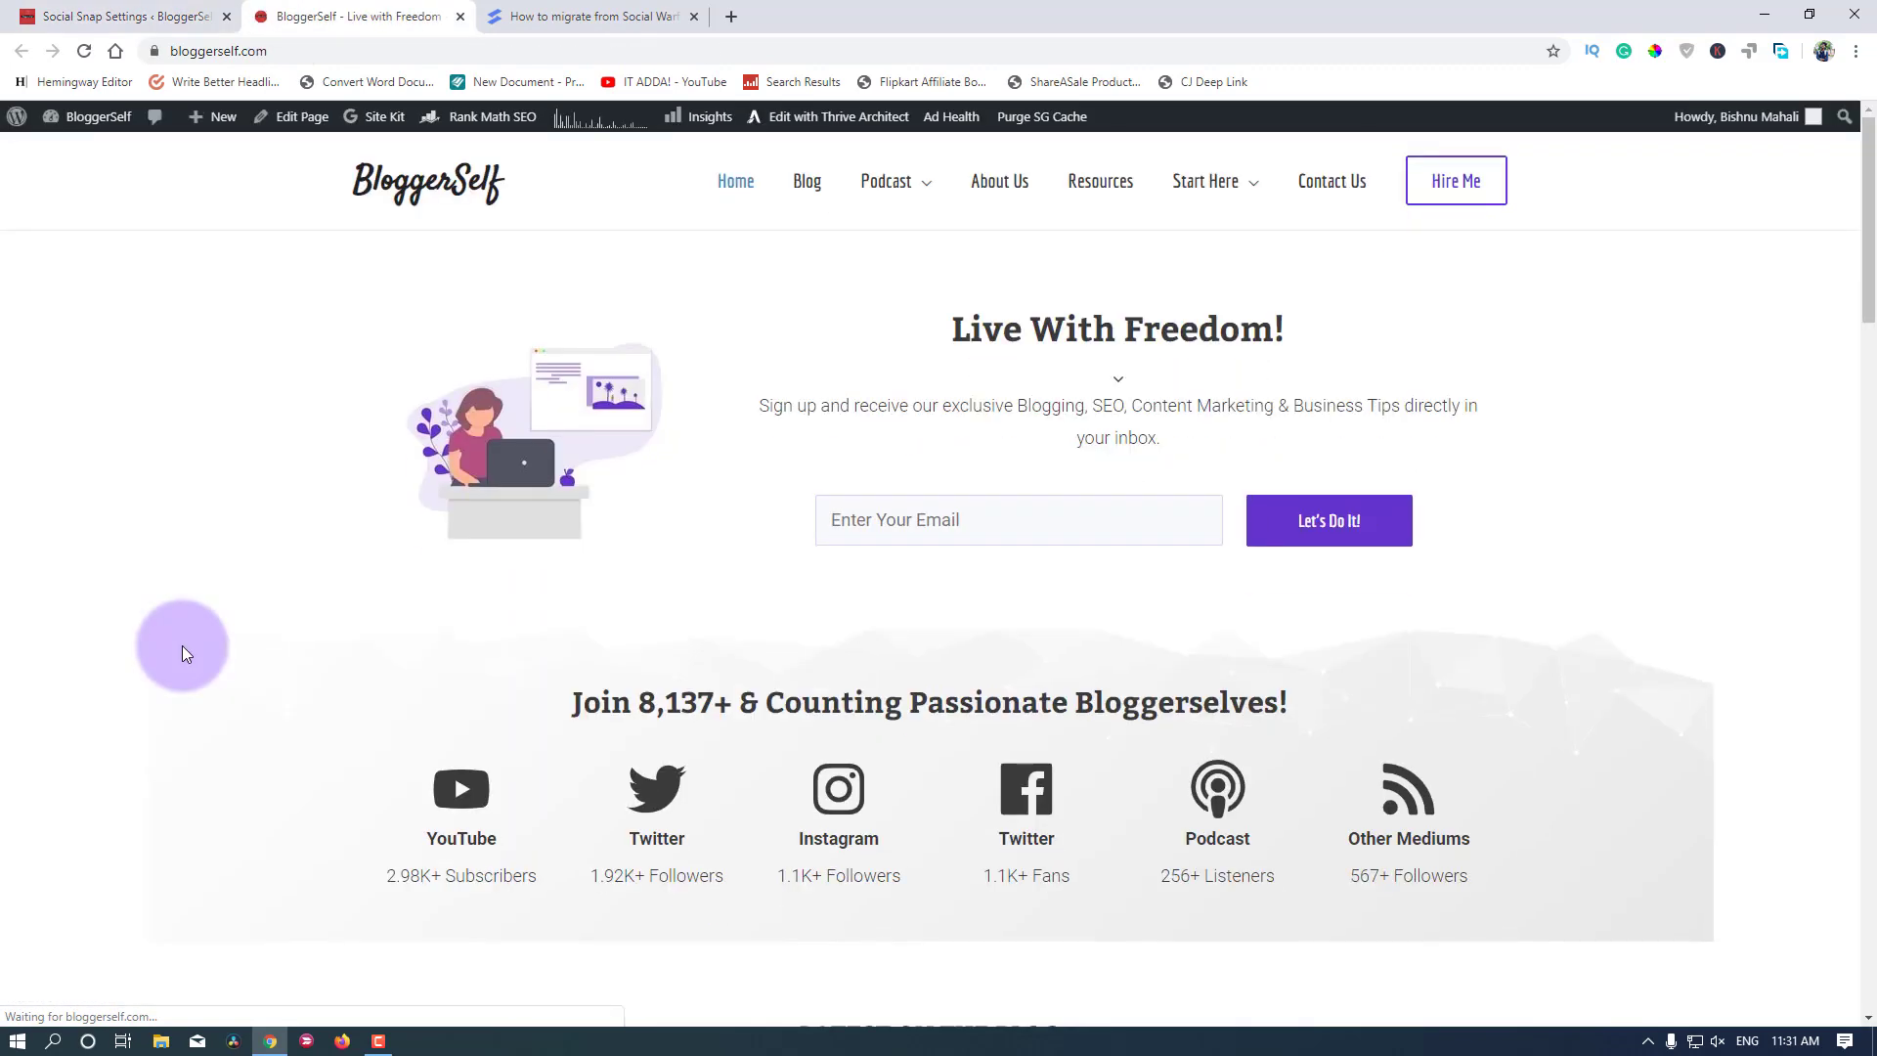
pyautogui.scroll(-6, 266, 569)
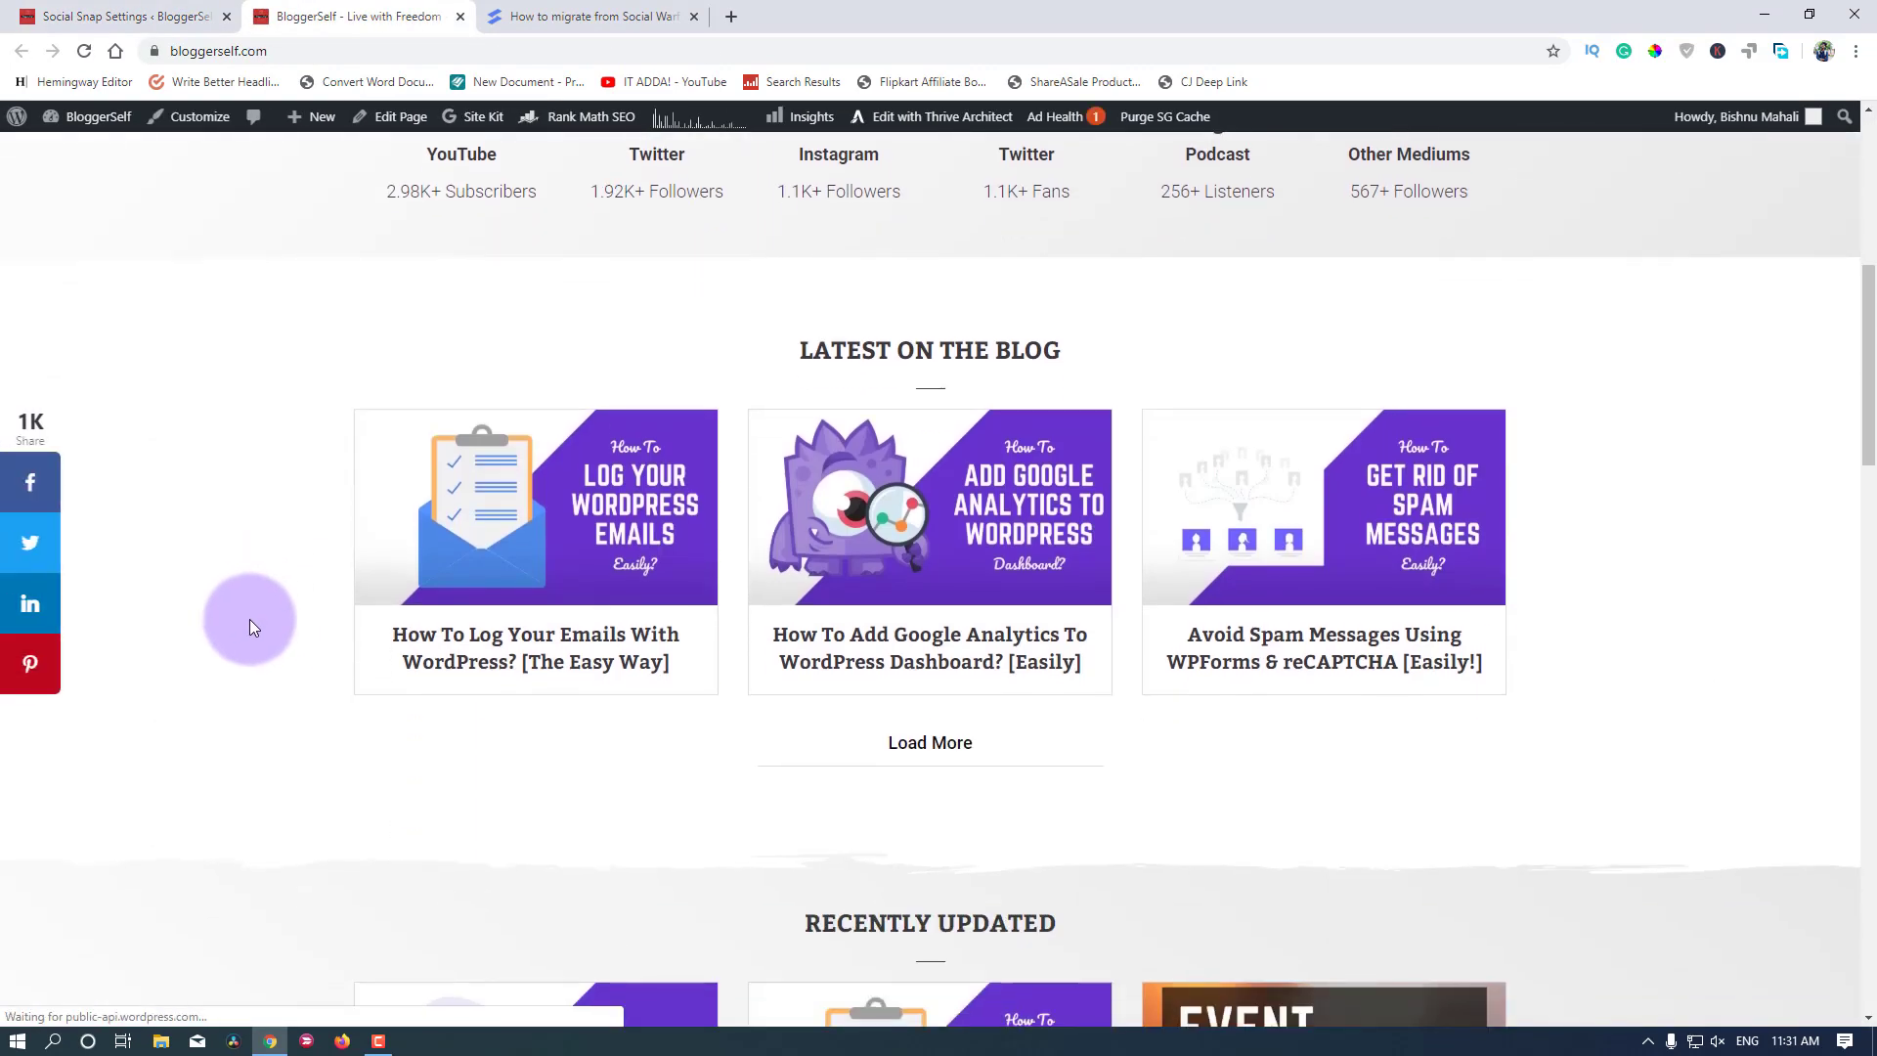
pyautogui.scroll(-6, 255, 631)
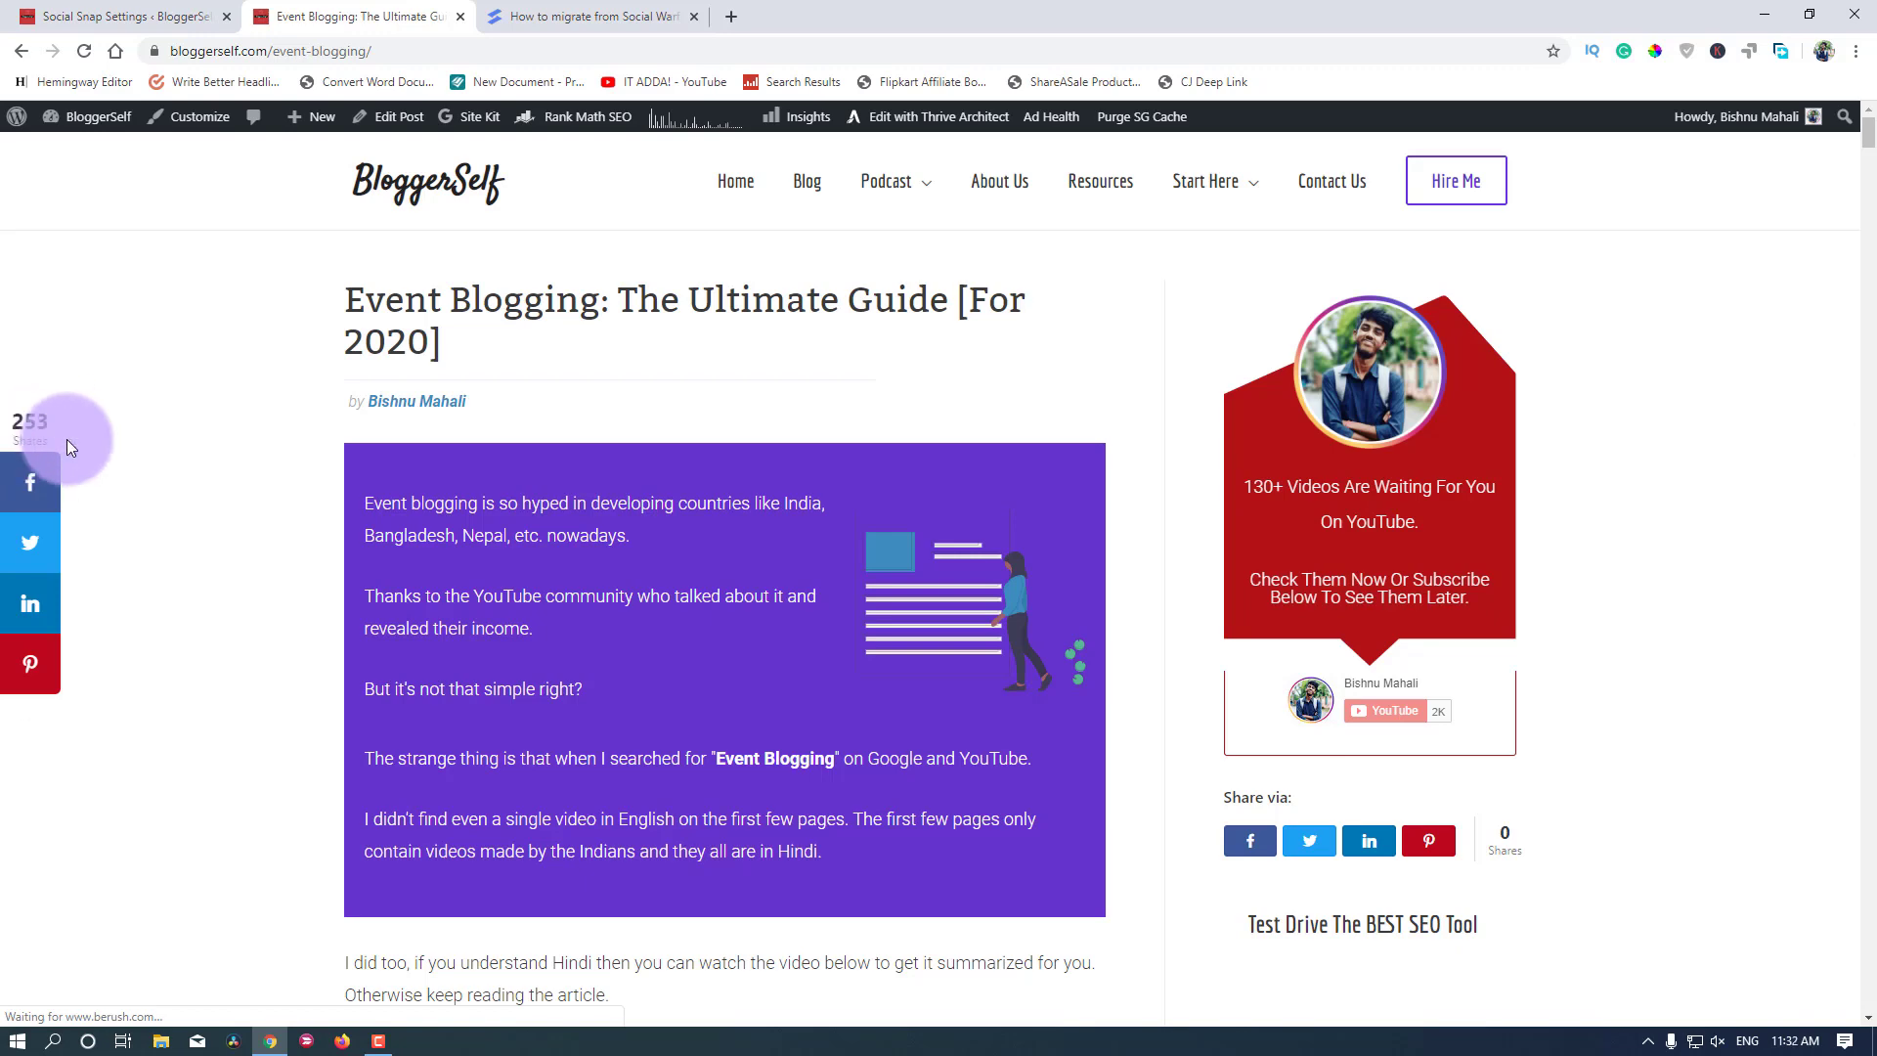
# Step: Check the share counts and floating share buttons on the Event Blogging post
pyautogui.scroll(-2, 225, 538)
pyautogui.scroll(2, 238, 542)
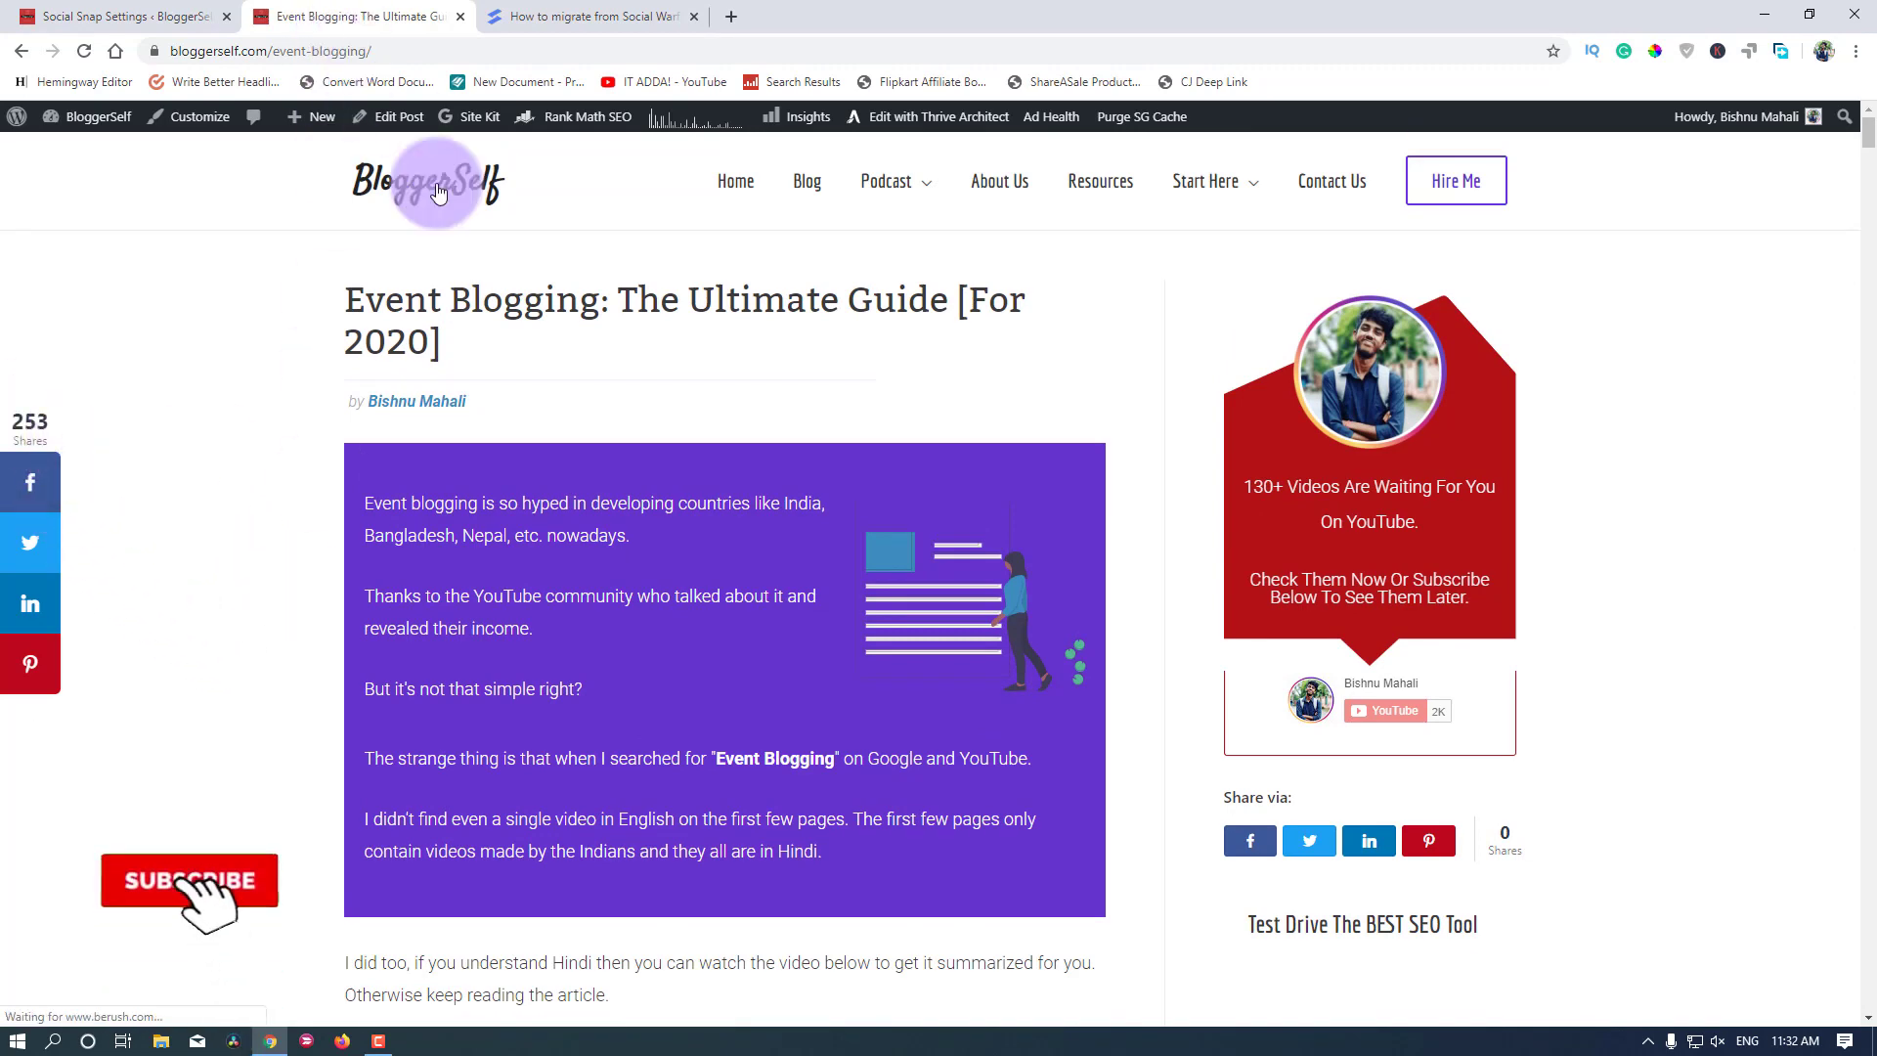
pyautogui.scroll(-10, 290, 500)
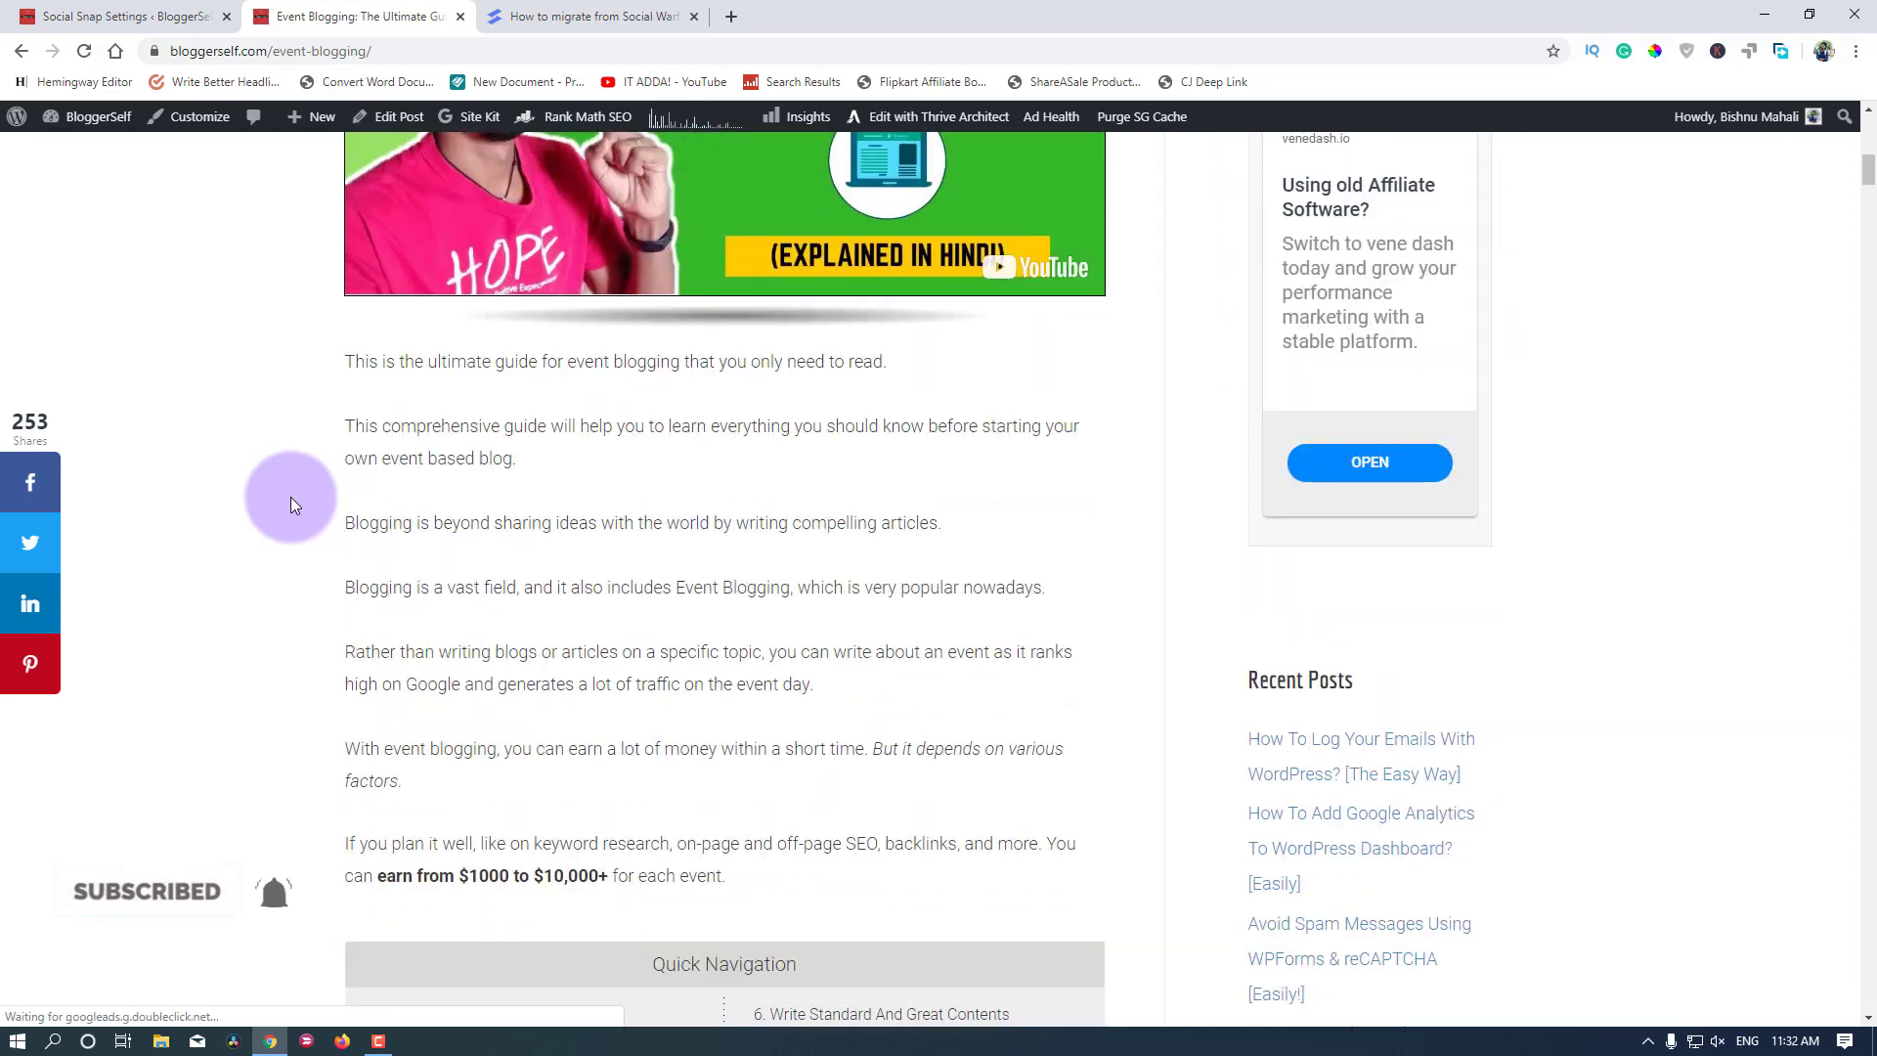
pyautogui.scroll(10, 291, 497)
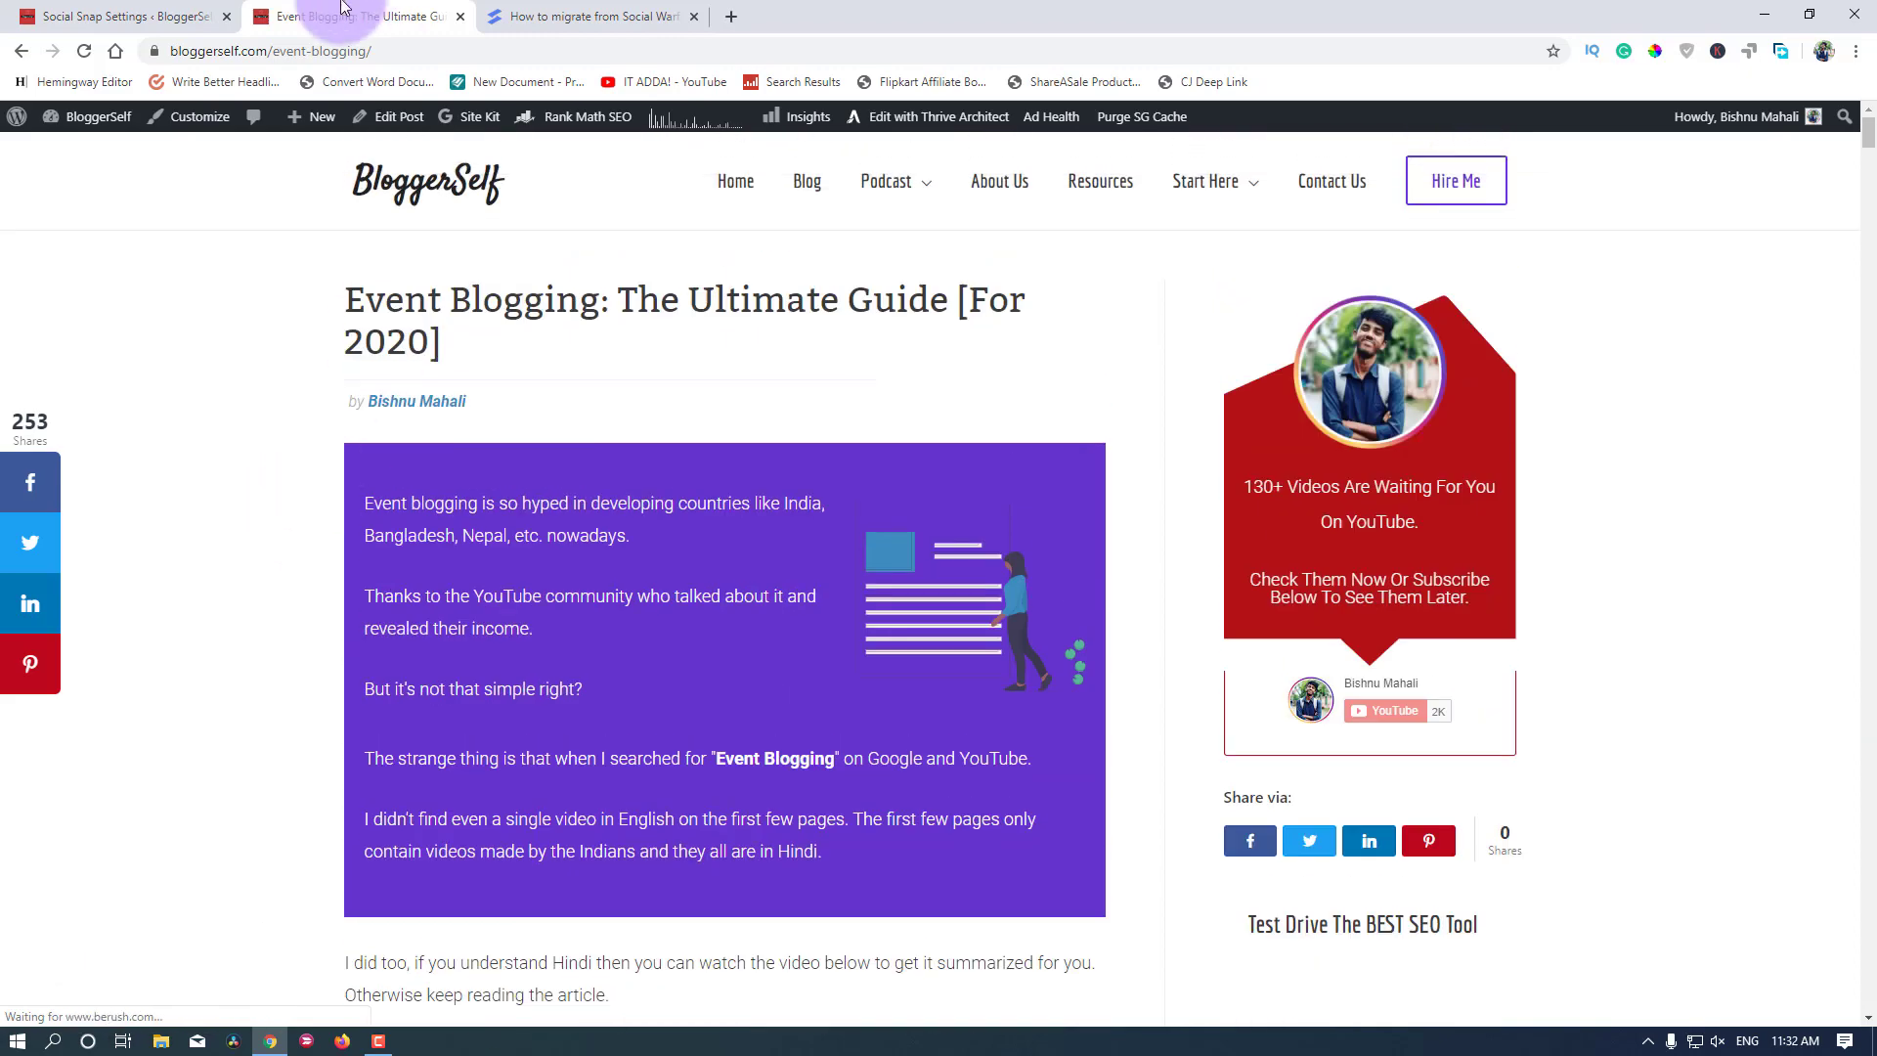
# Step: Return to the Social Snap settings and enable Share Count Recovery in the Advanced section
pyautogui.click(132, 17)
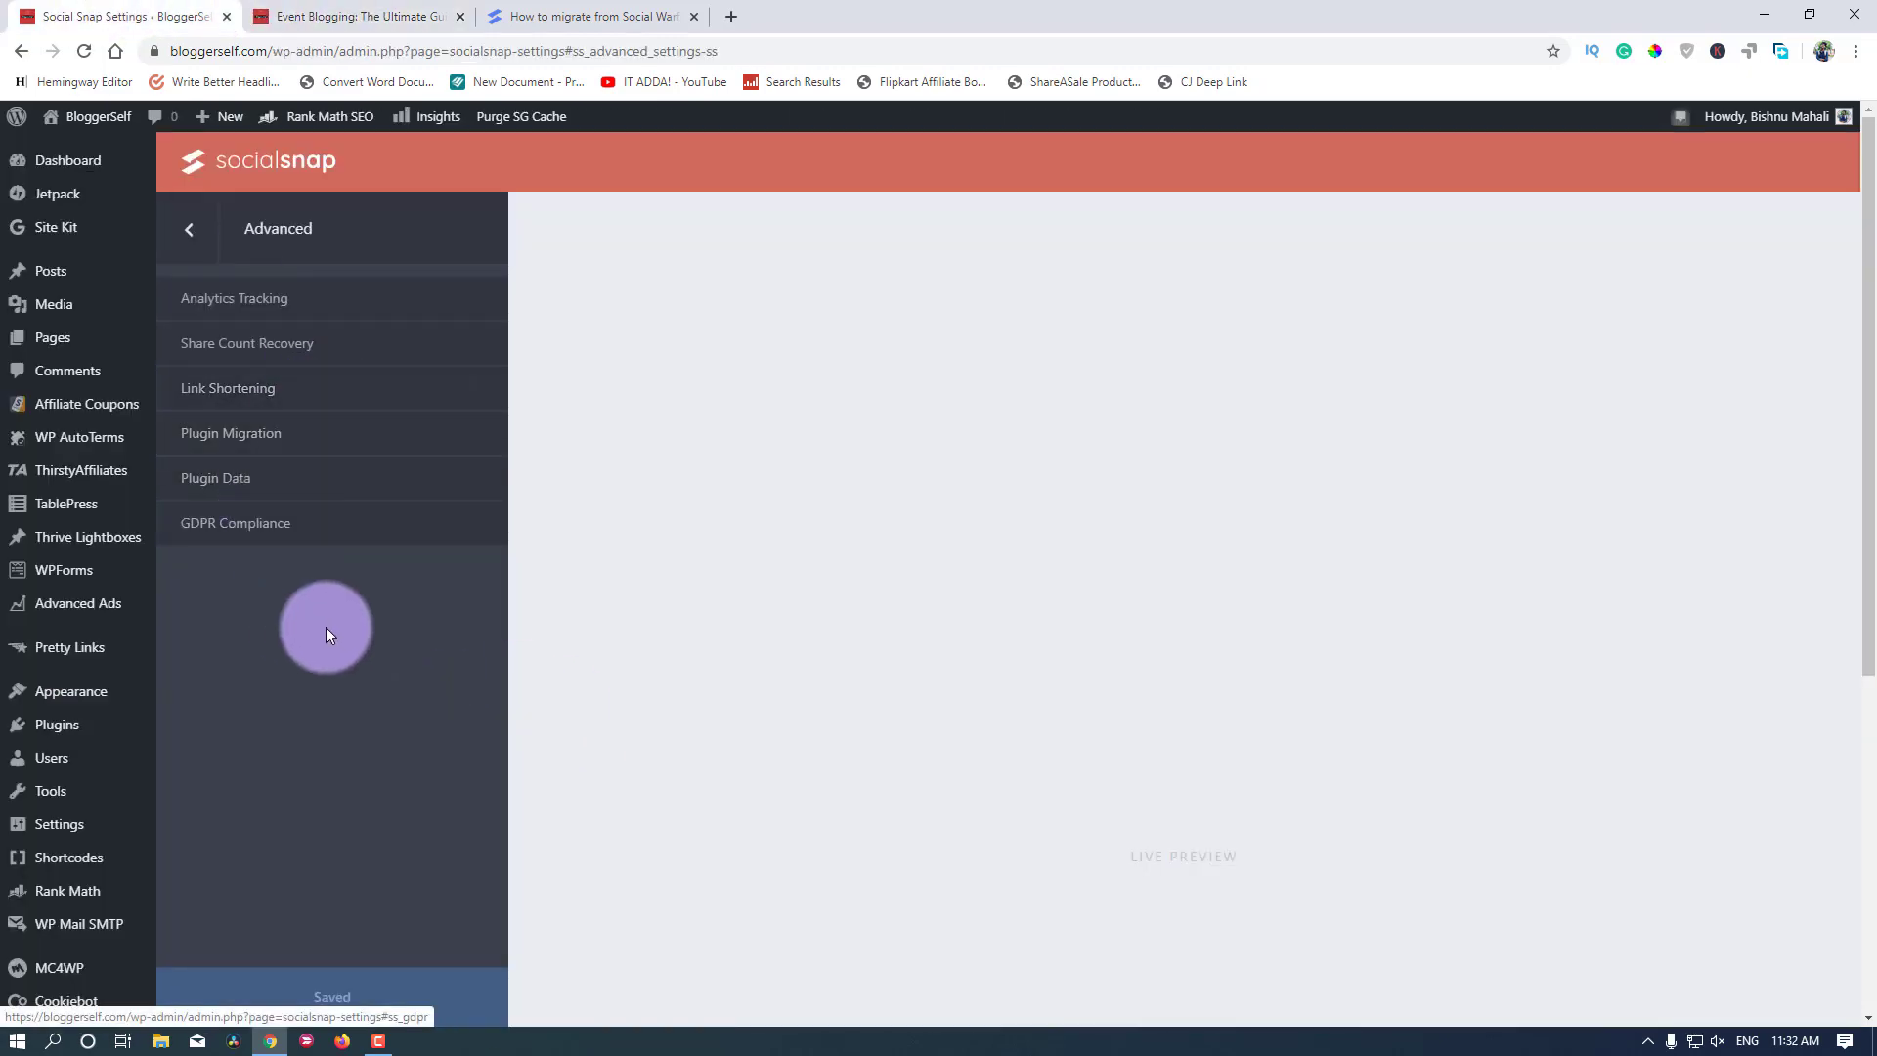
pyautogui.click(191, 252)
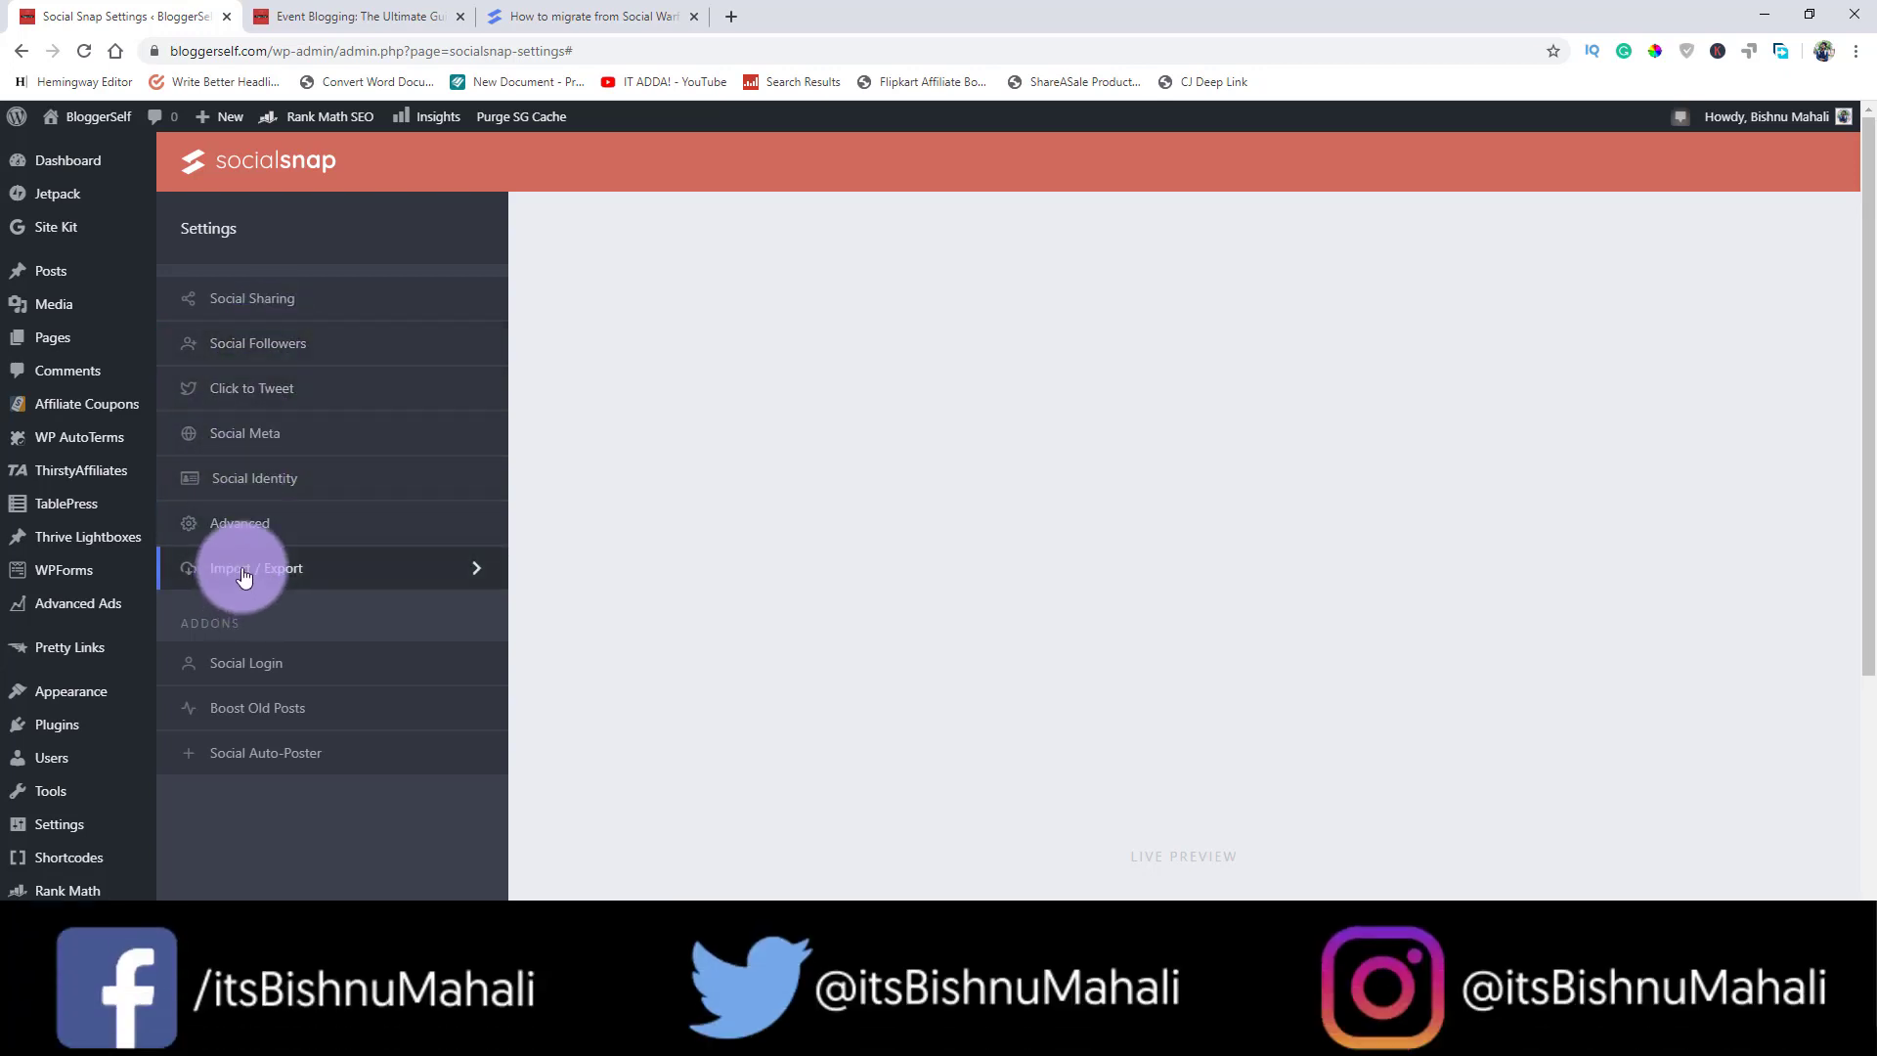
pyautogui.click(243, 523)
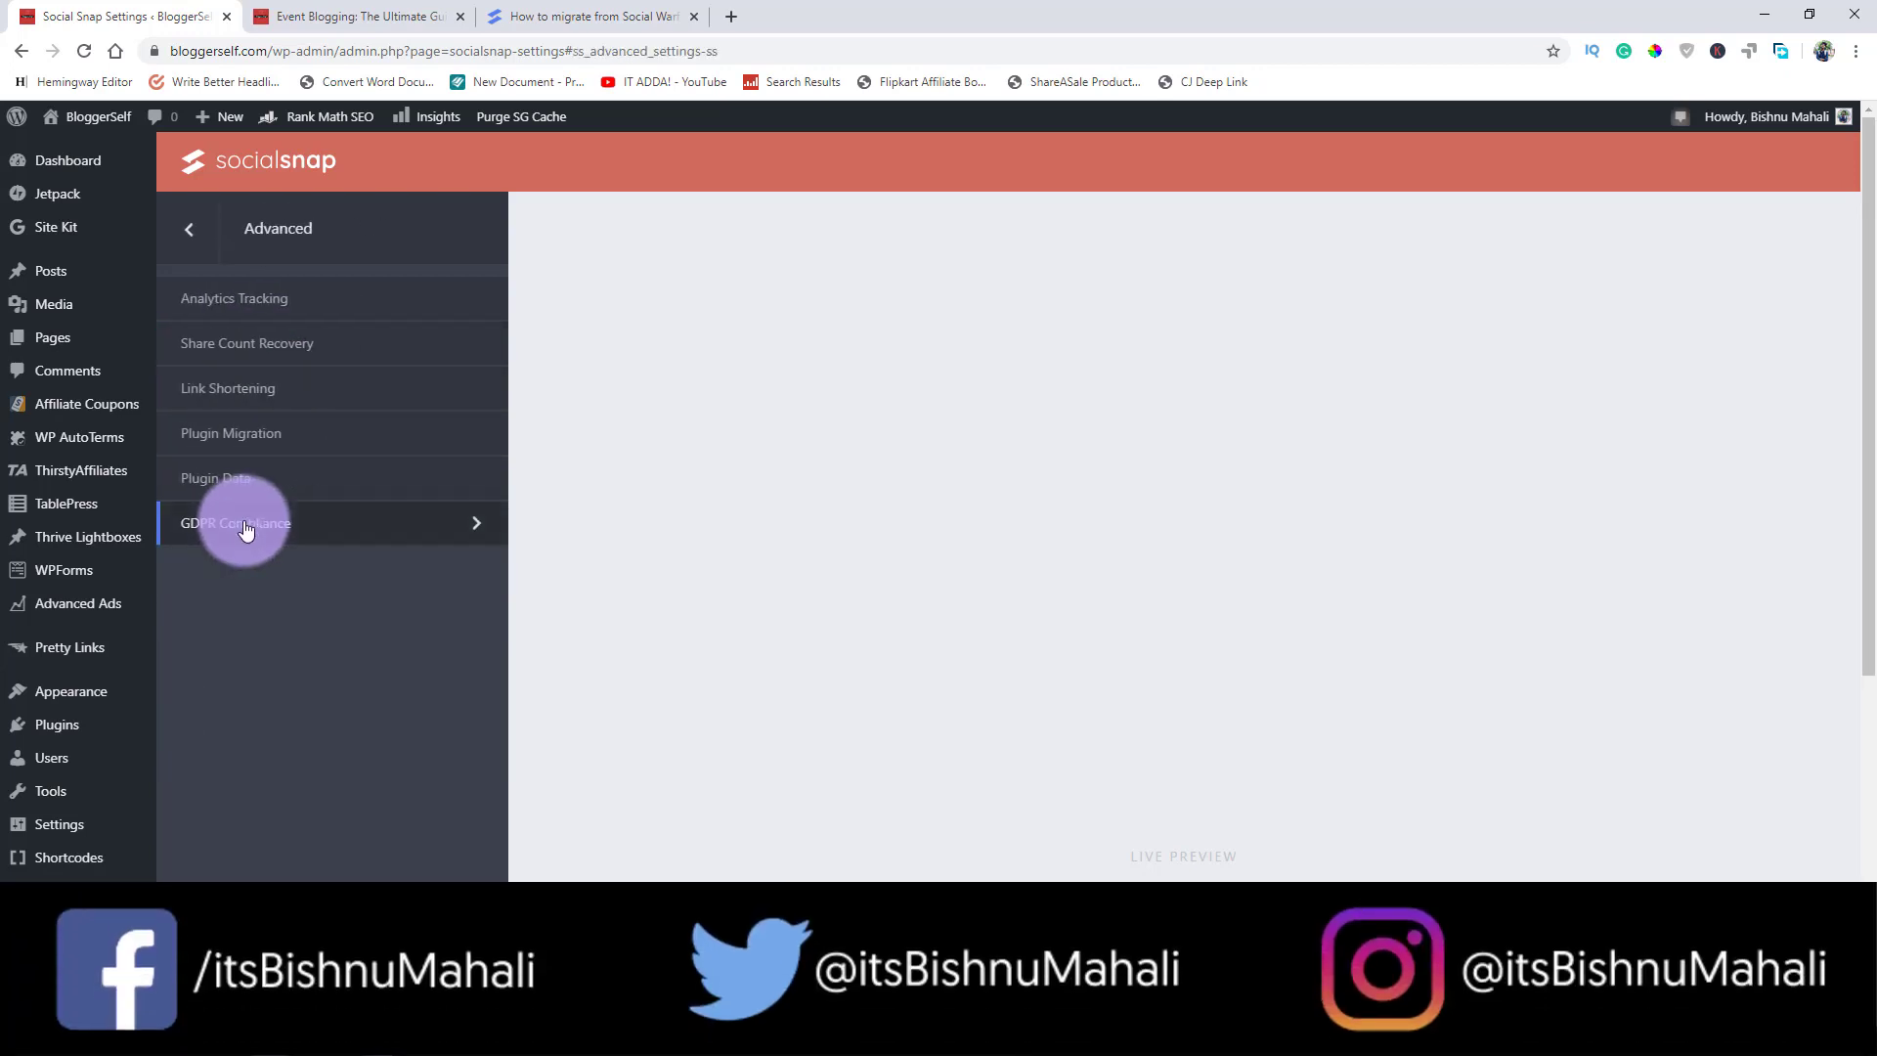
pyautogui.click(245, 364)
pyautogui.click(479, 303)
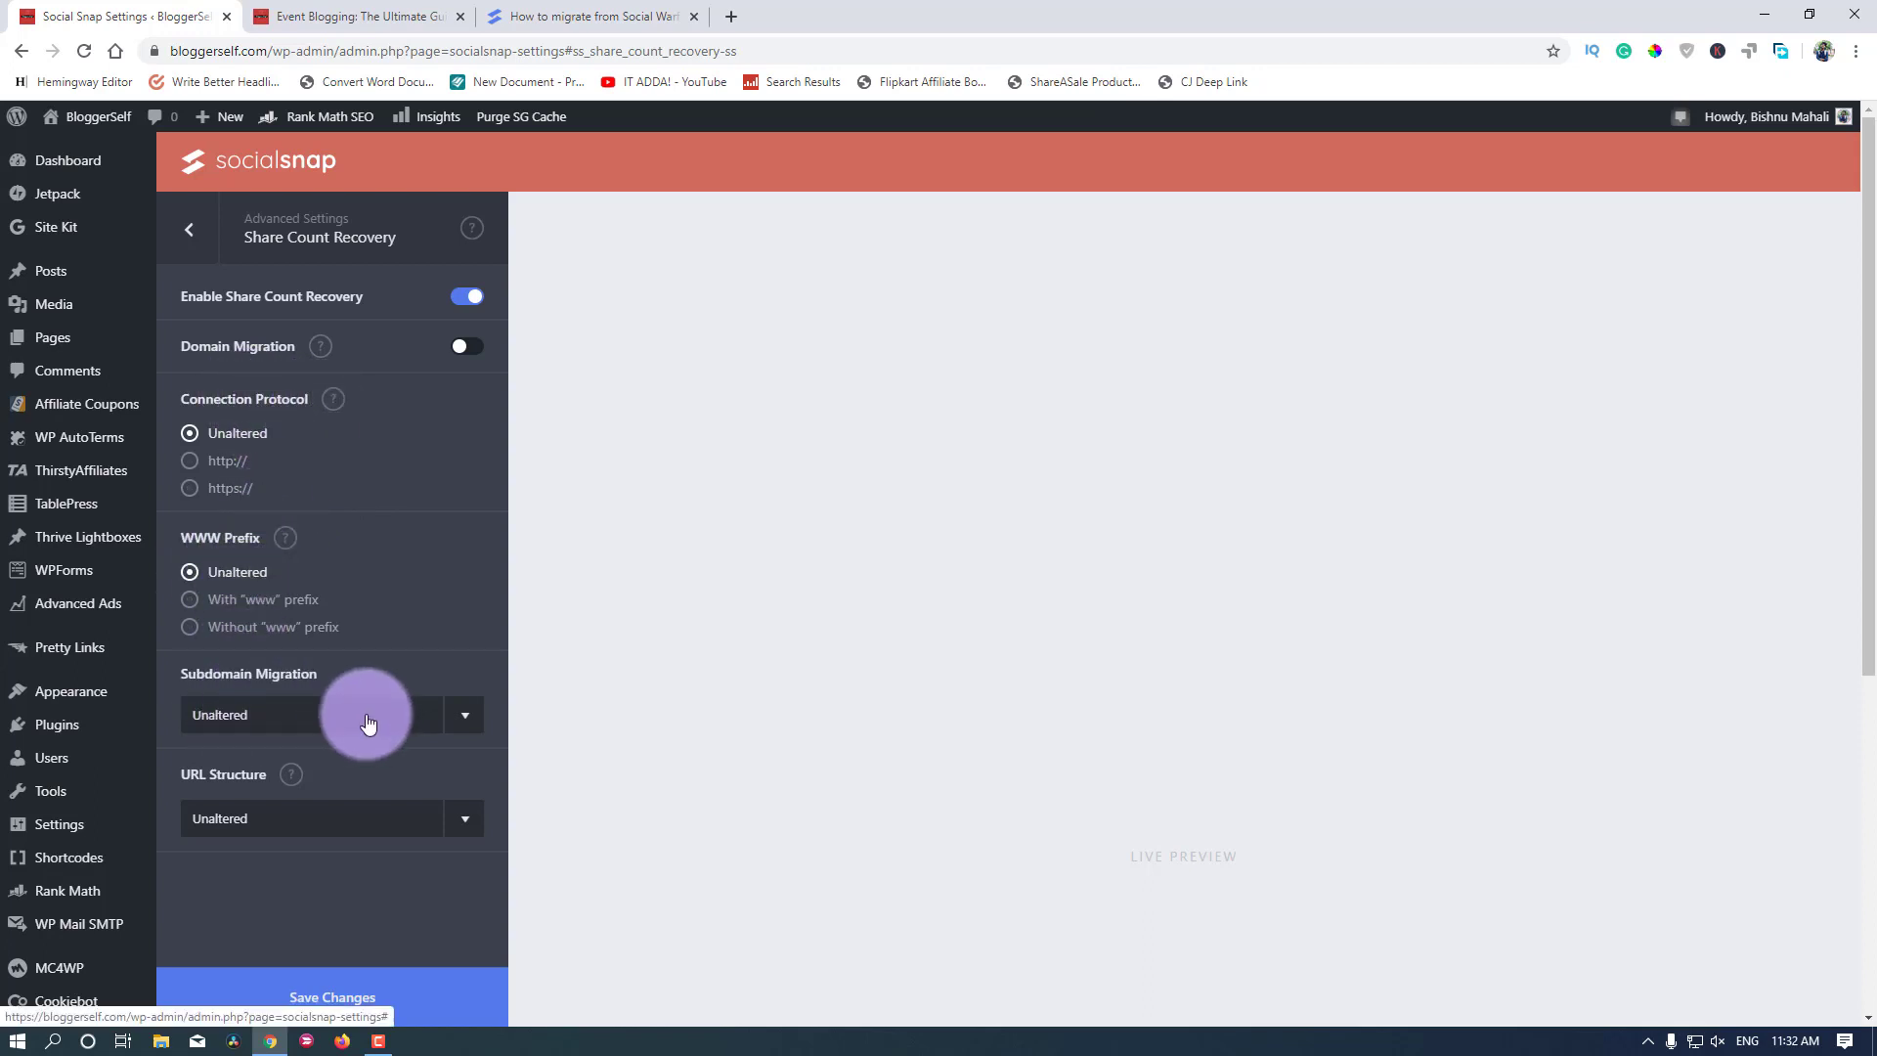
# Step: Review the URL Structure choices, keep Unaltered, and save the share count recovery settings
pyautogui.click(462, 838)
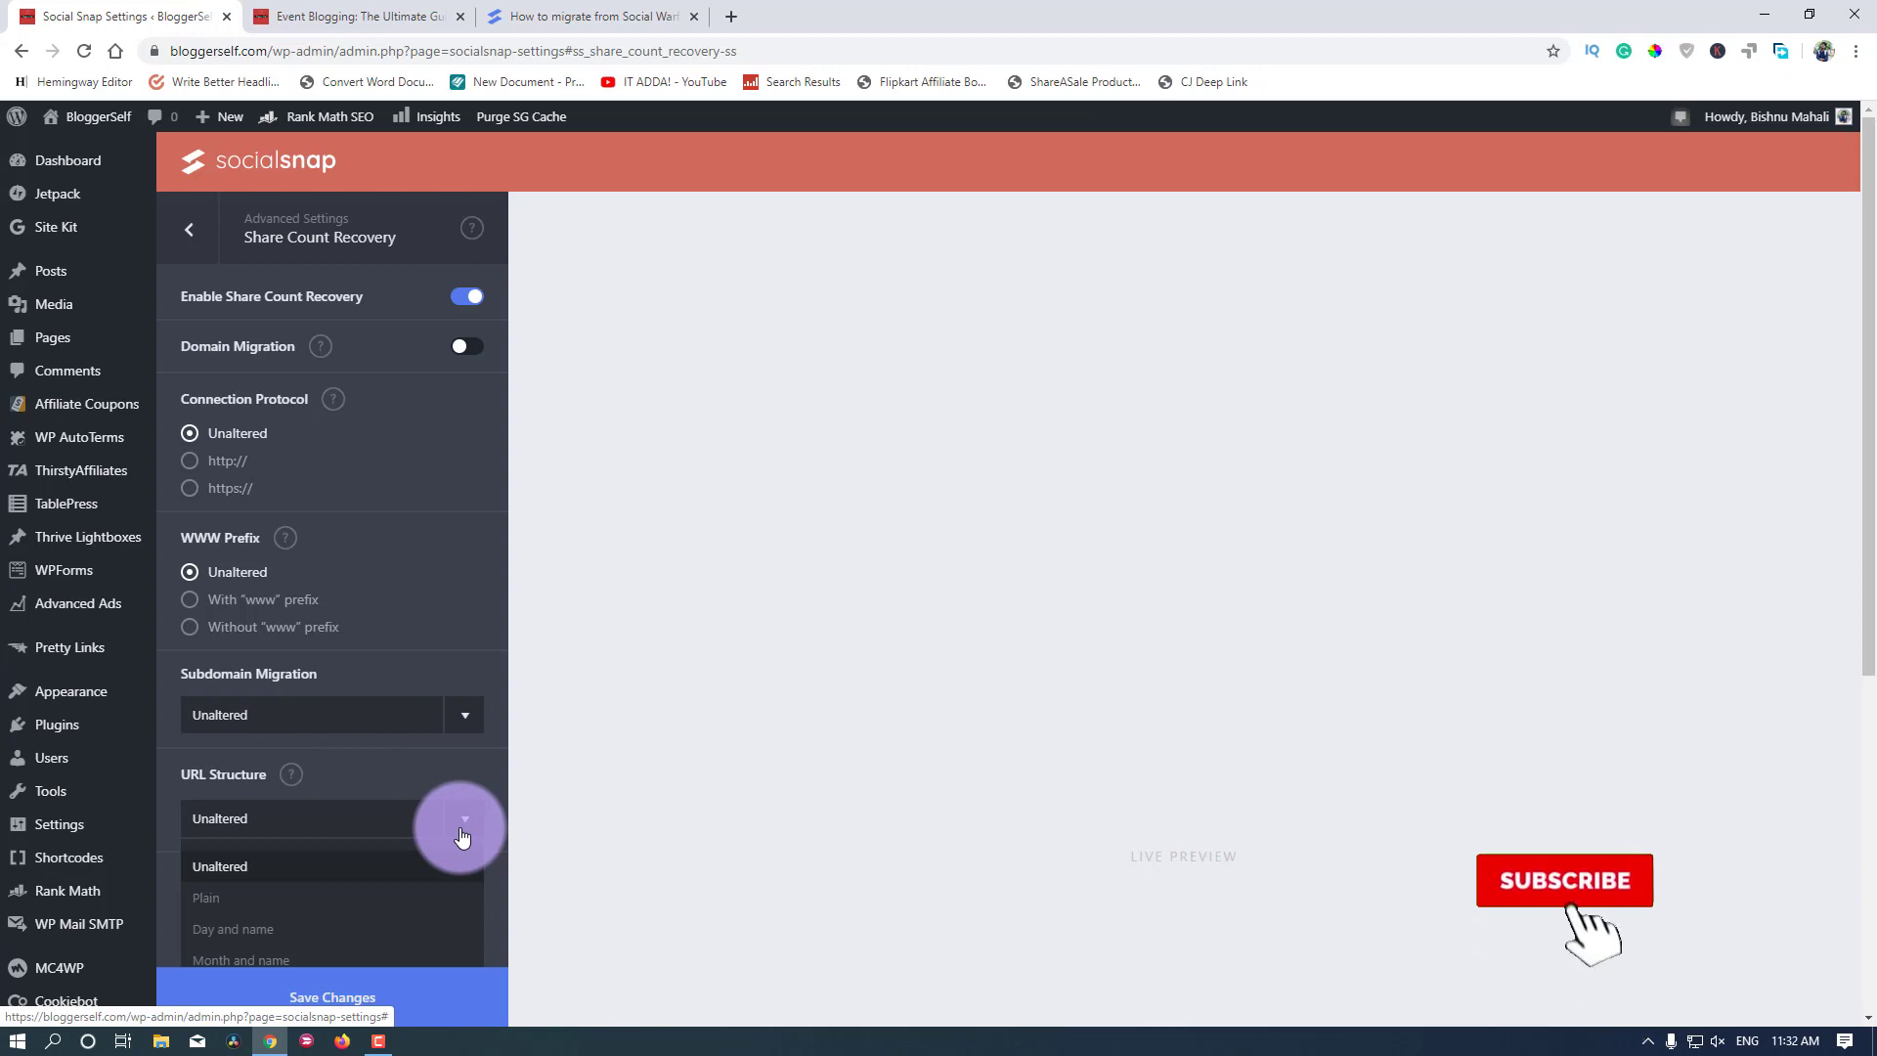
pyautogui.scroll(-3, 460, 821)
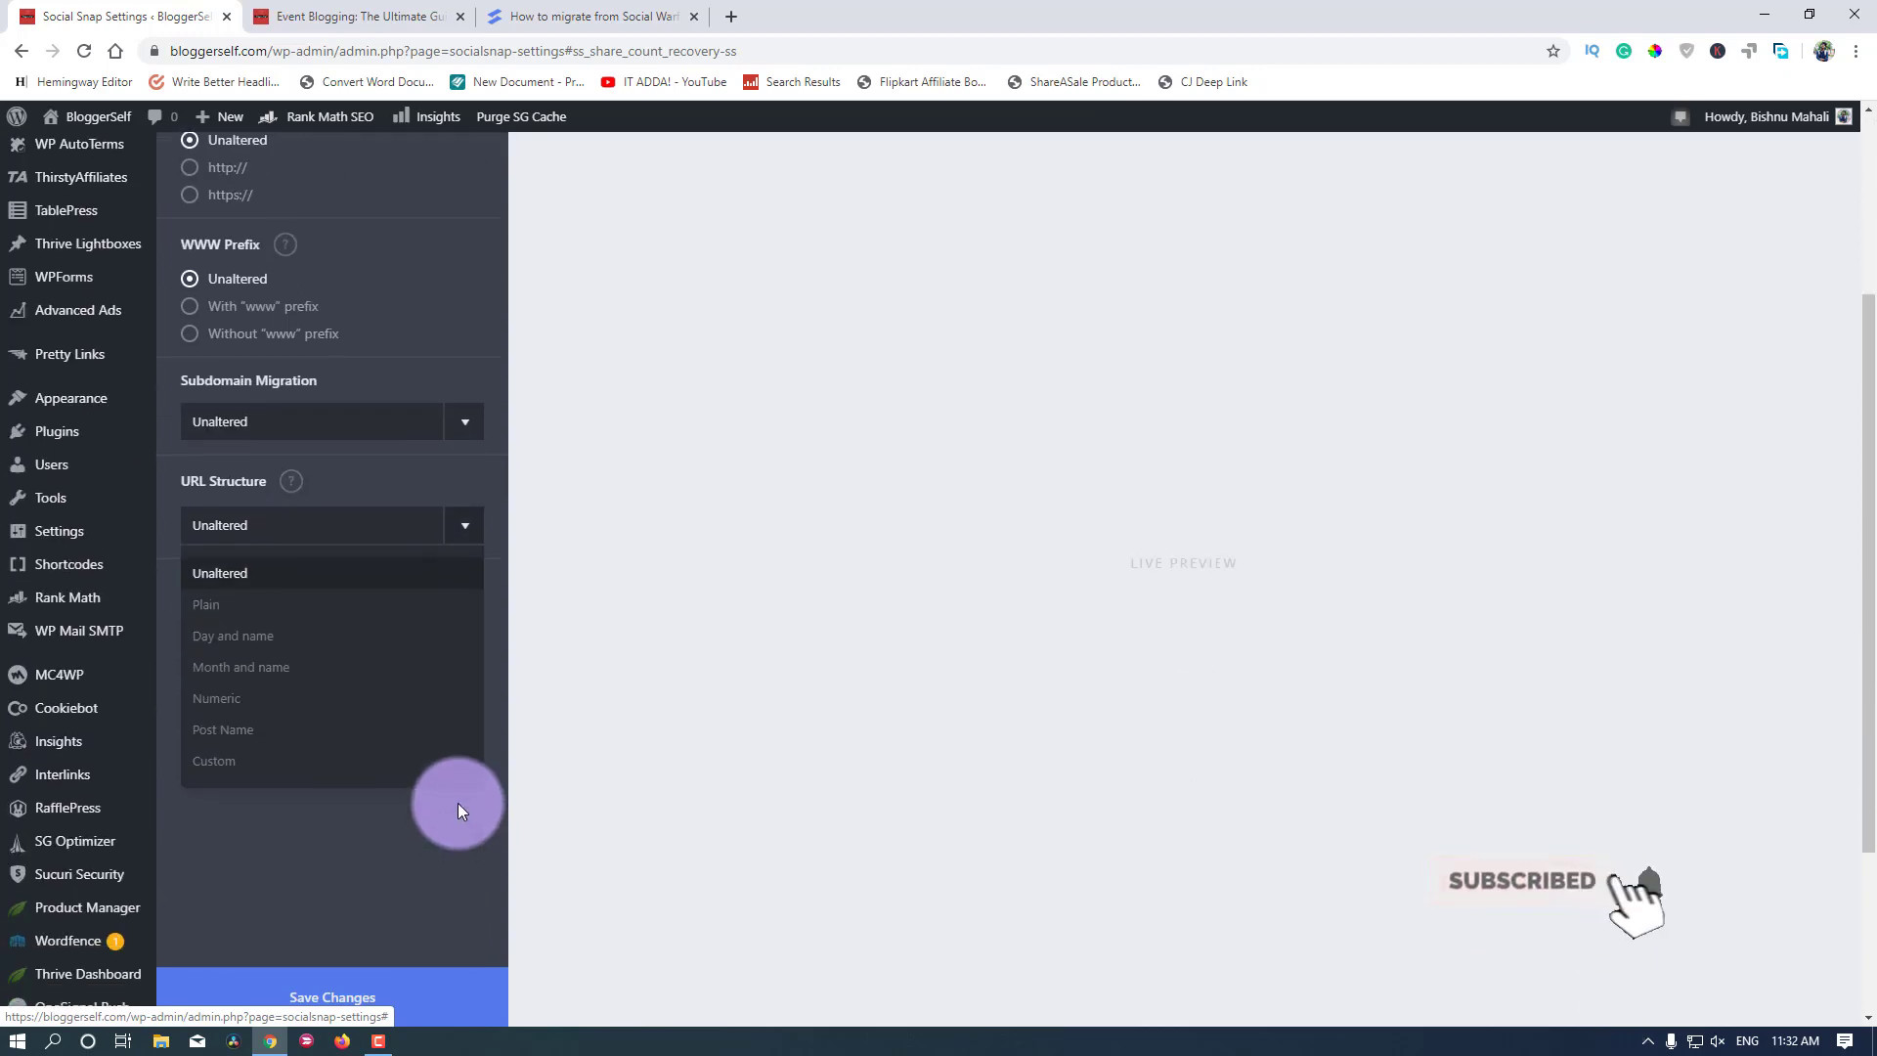
pyautogui.click(457, 518)
pyautogui.scroll(-1, 361, 753)
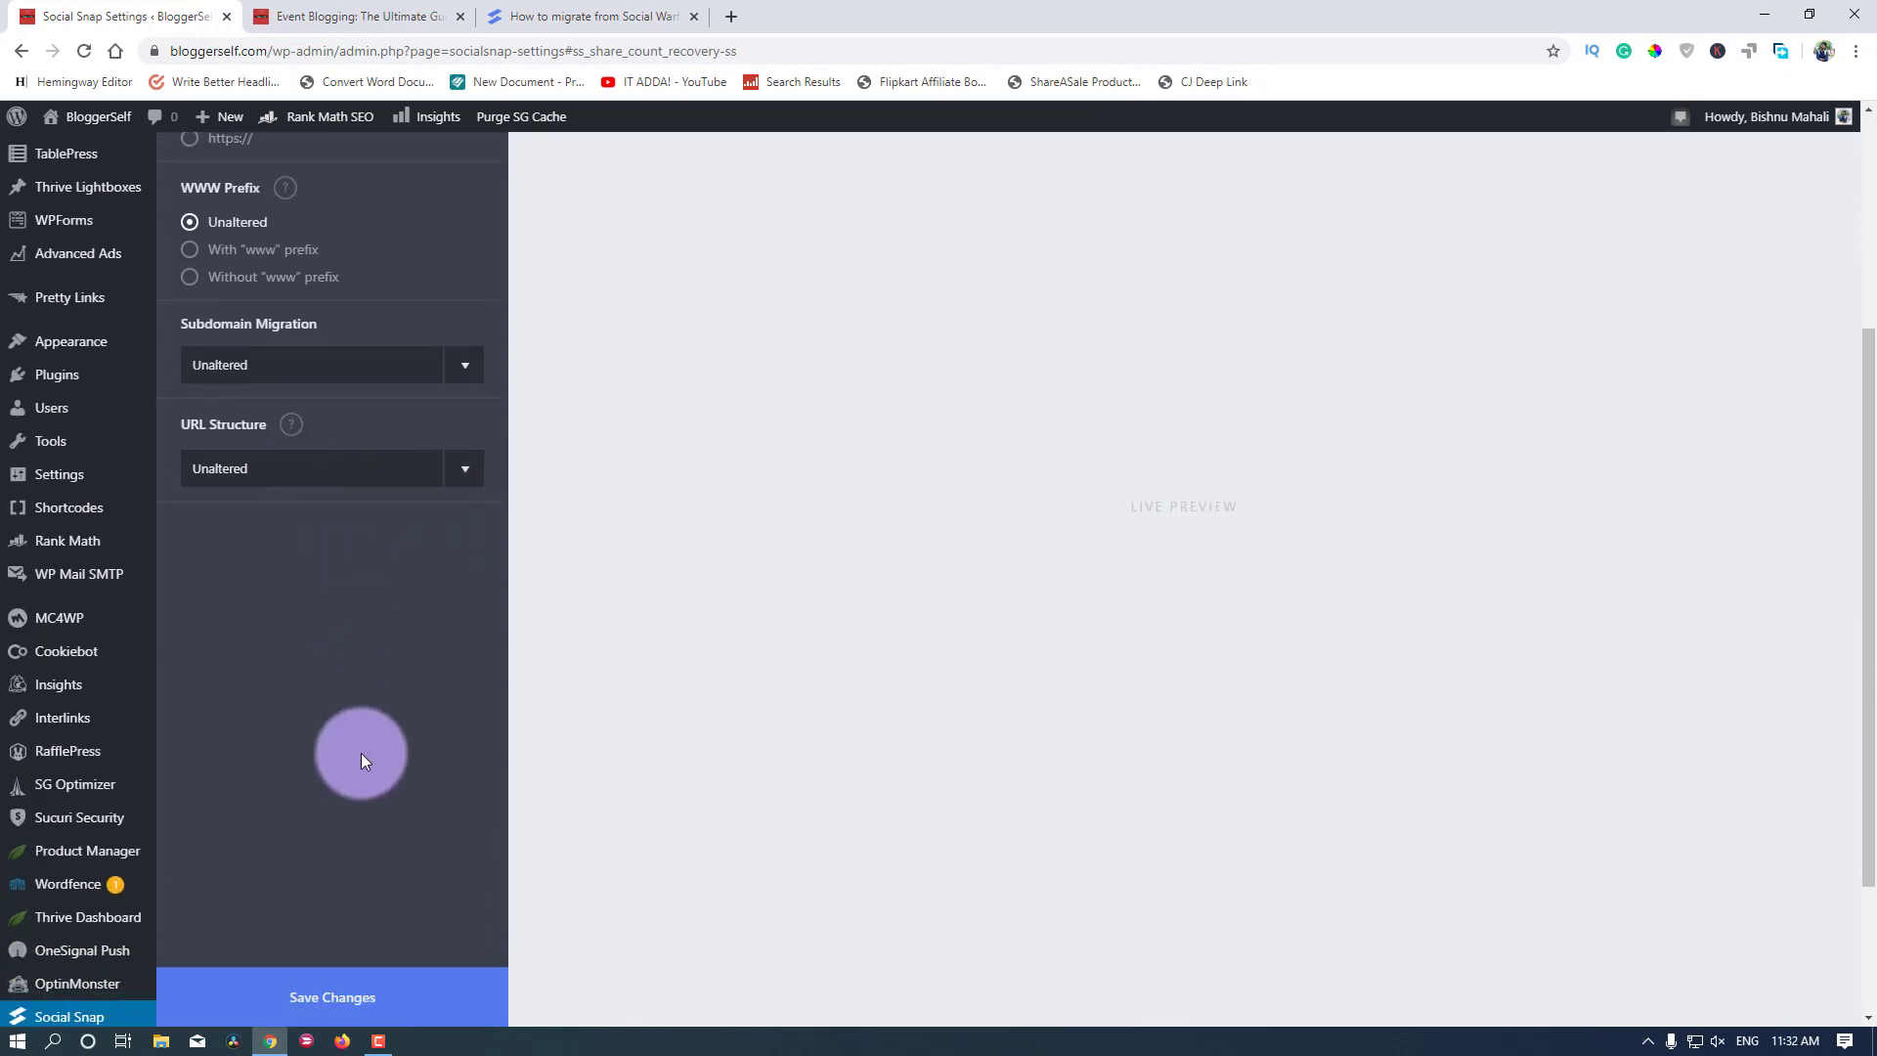
pyautogui.scroll(-2, 361, 753)
pyautogui.click(336, 997)
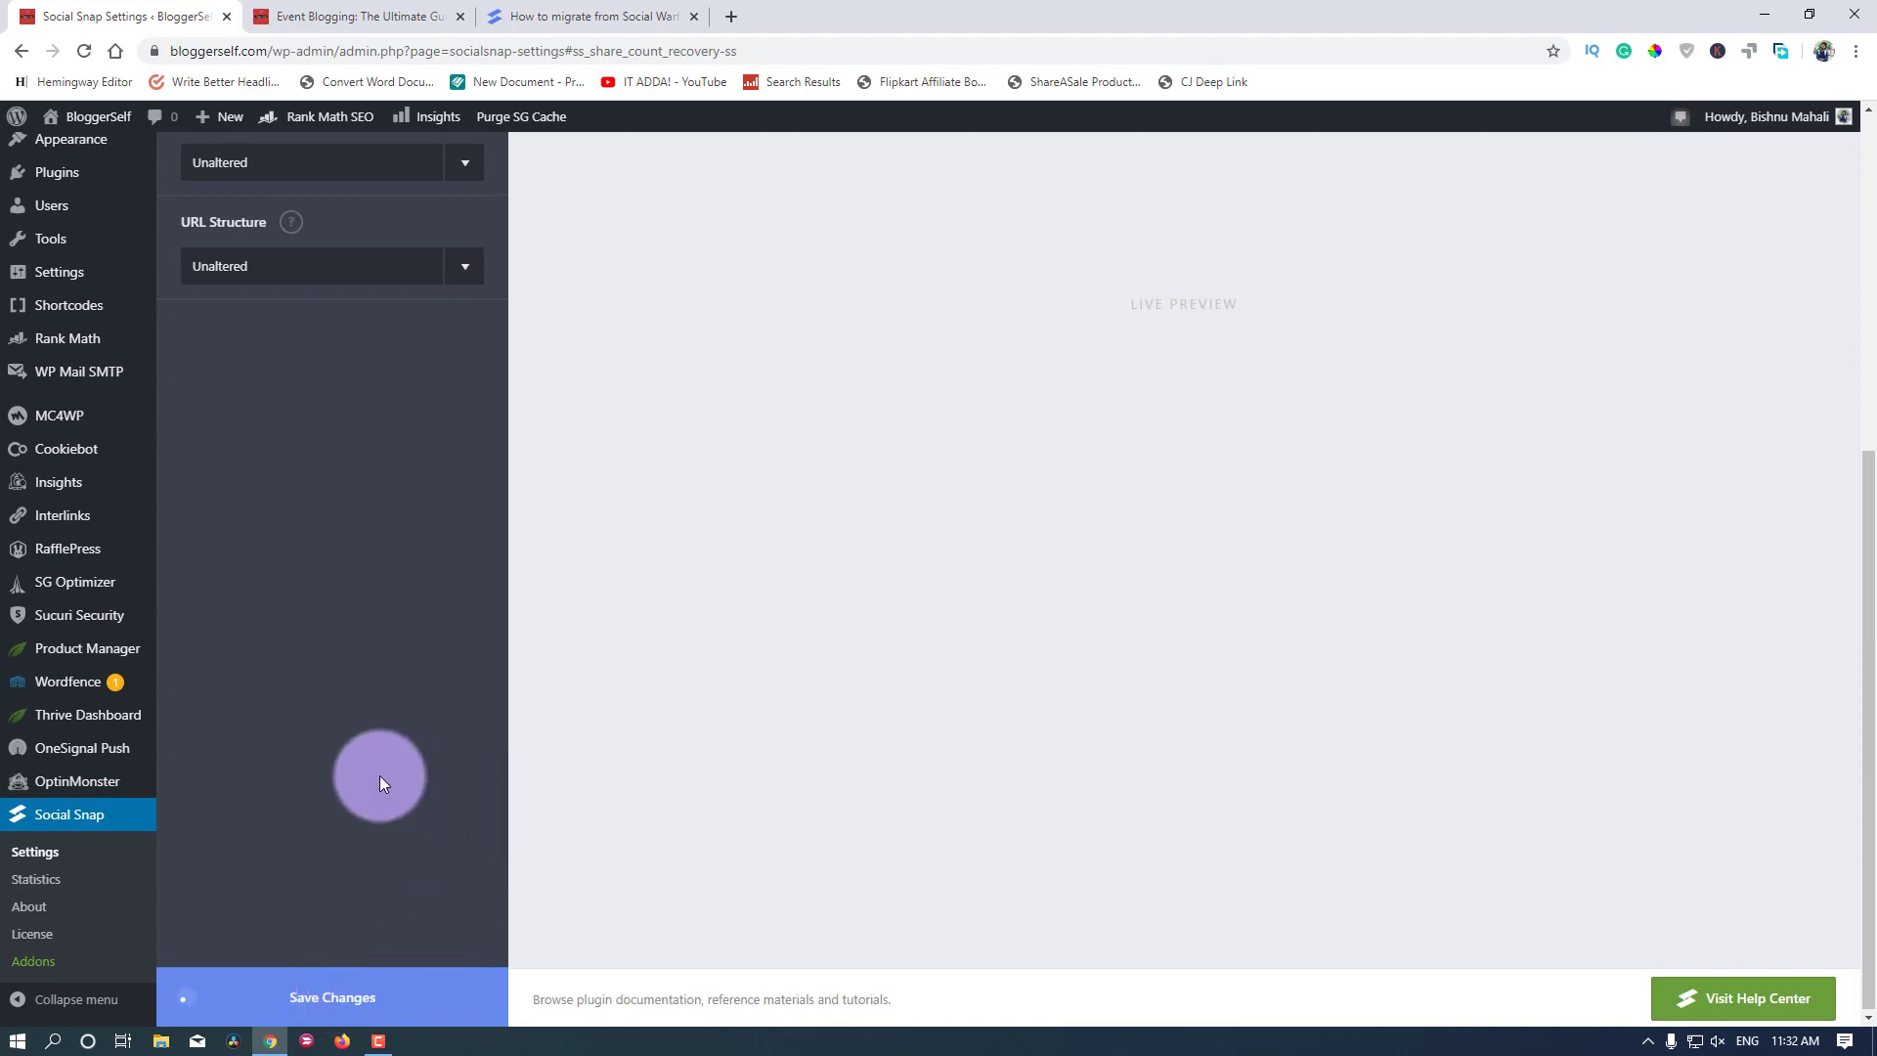
pyautogui.scroll(6, 379, 776)
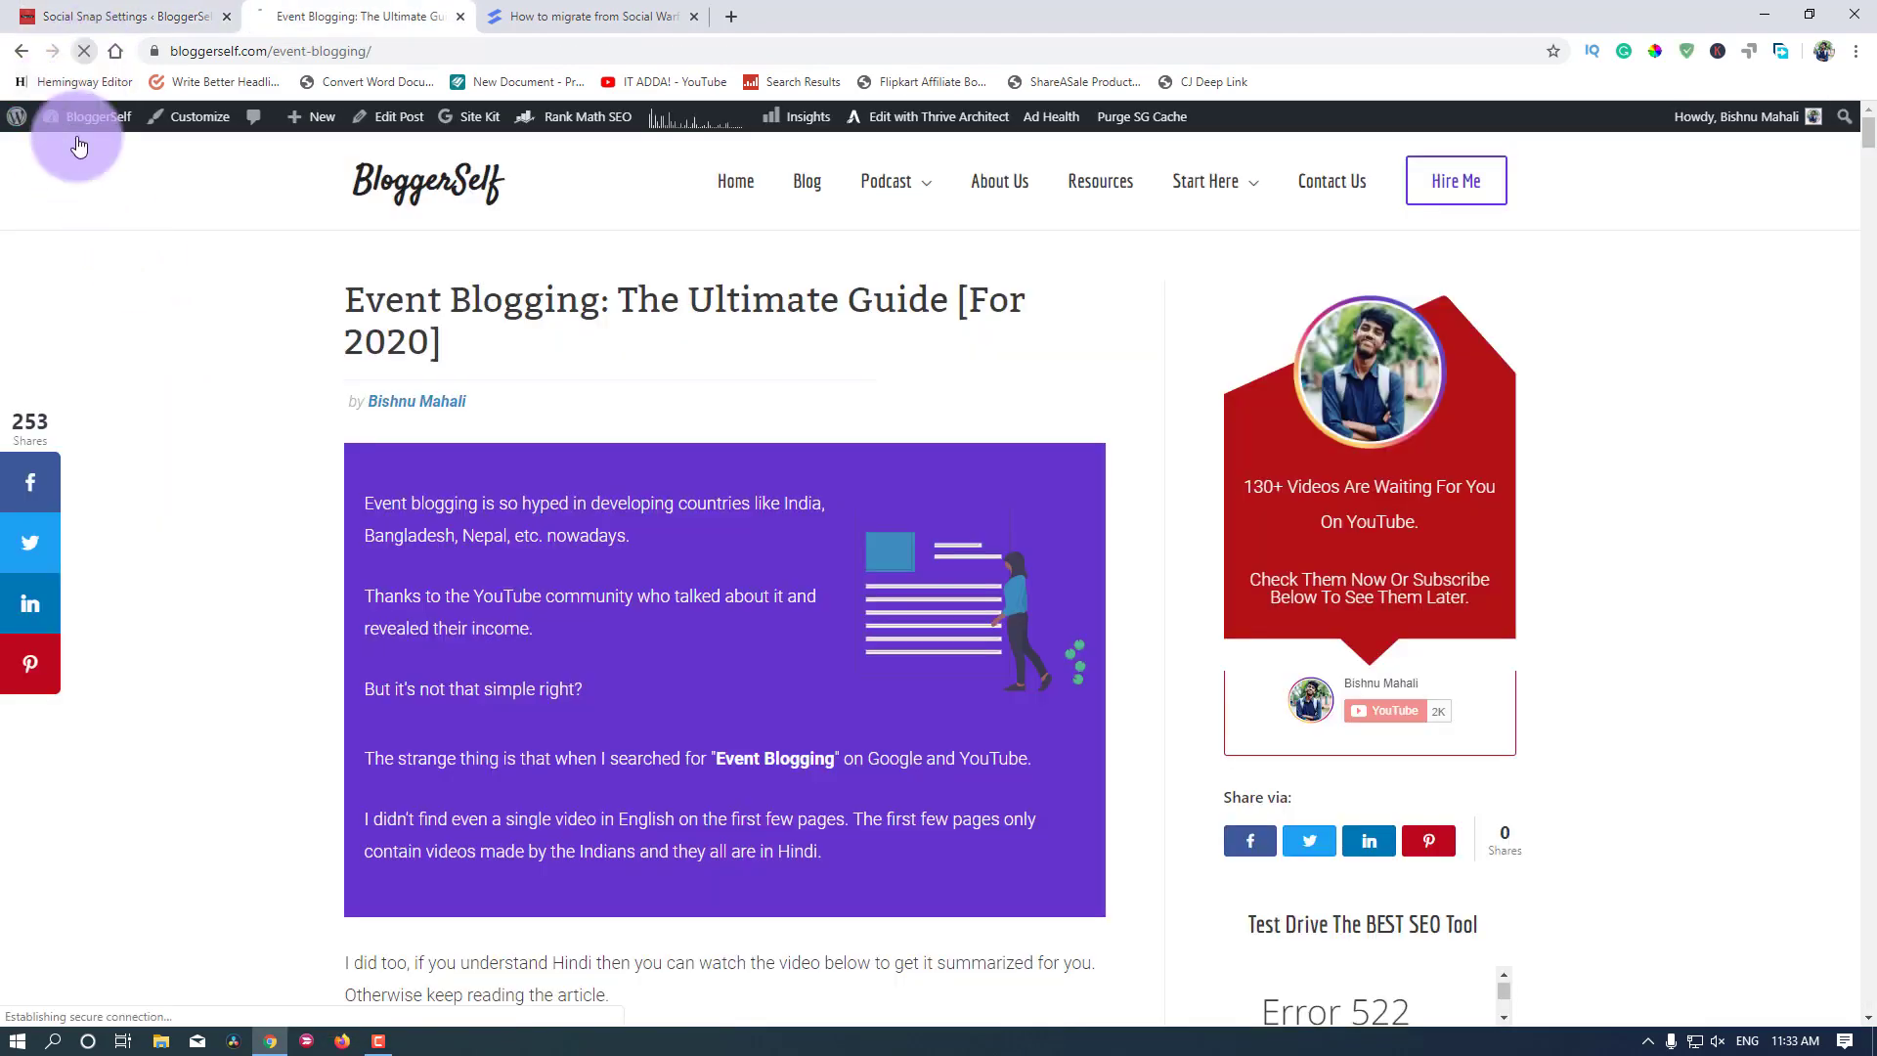
# Step: Reload the Event Blogging post and recheck the share counts in its floating bar and sidebar
pyautogui.press('F5')
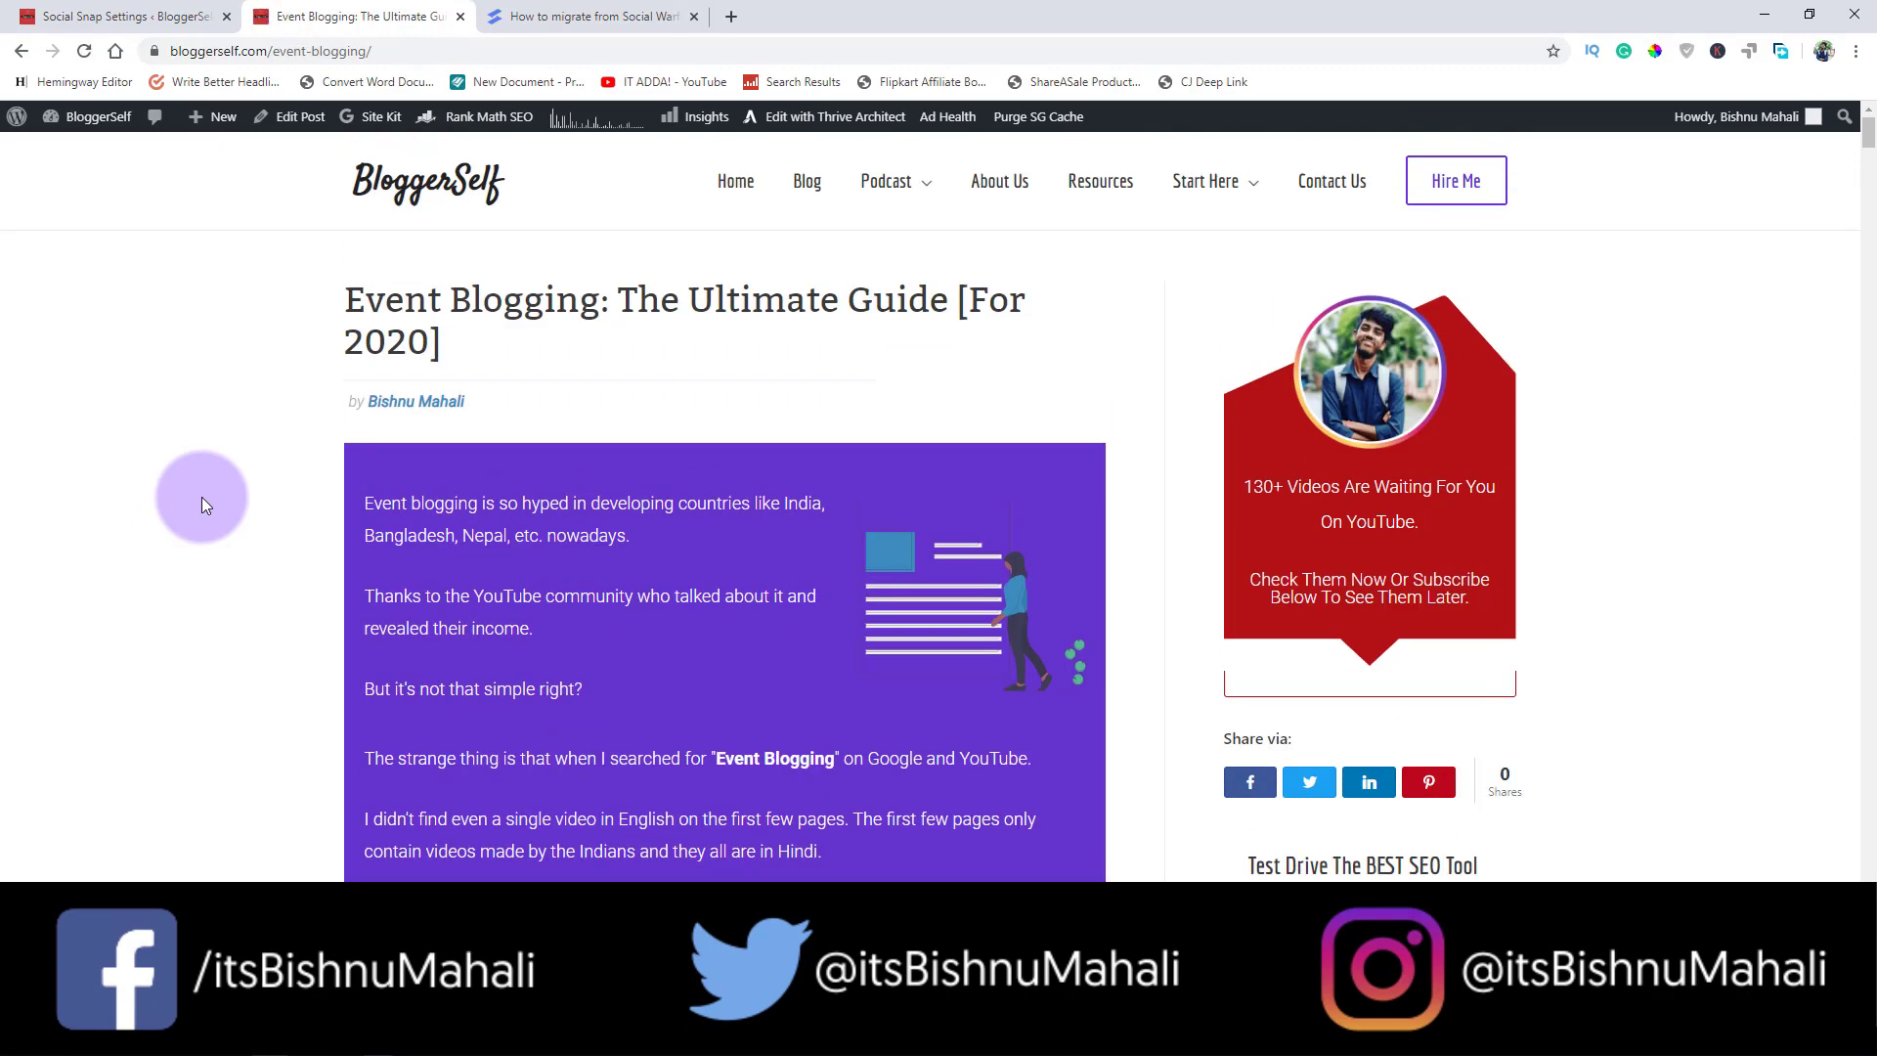
pyautogui.scroll(-3, 202, 504)
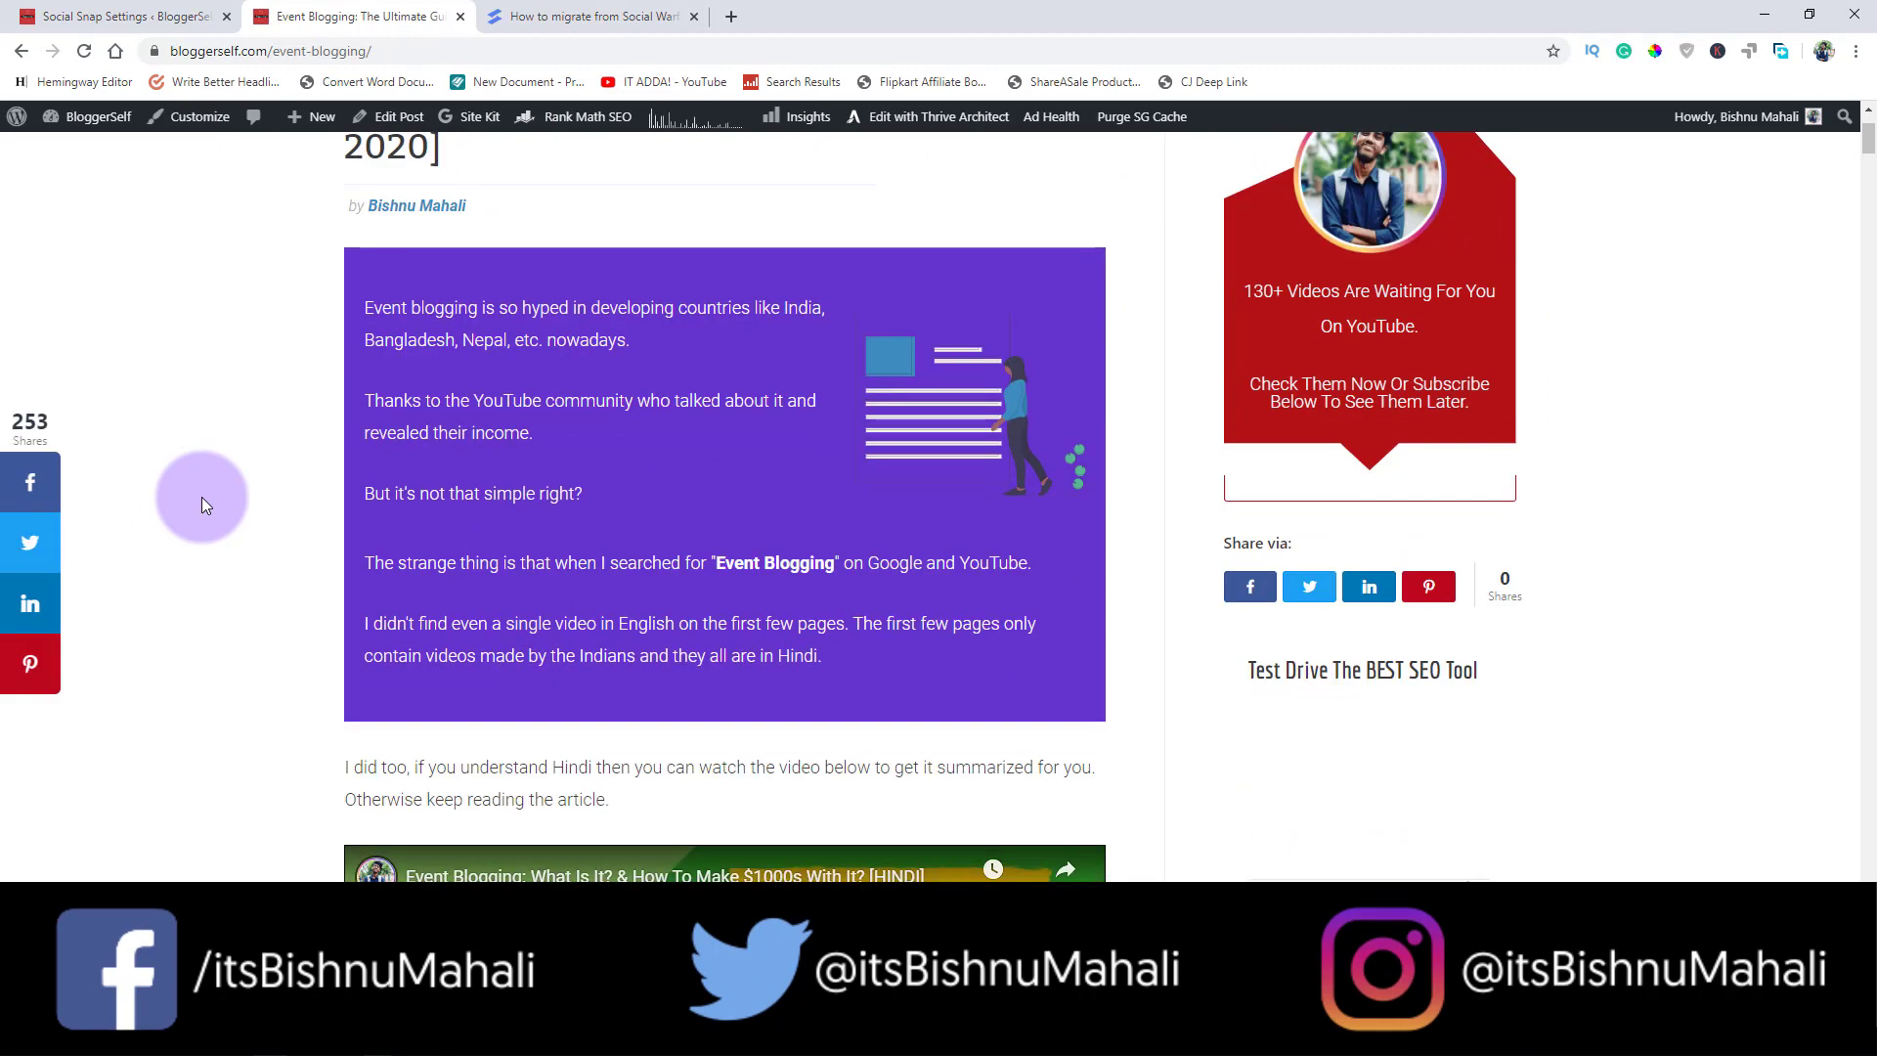
pyautogui.scroll(3, 201, 497)
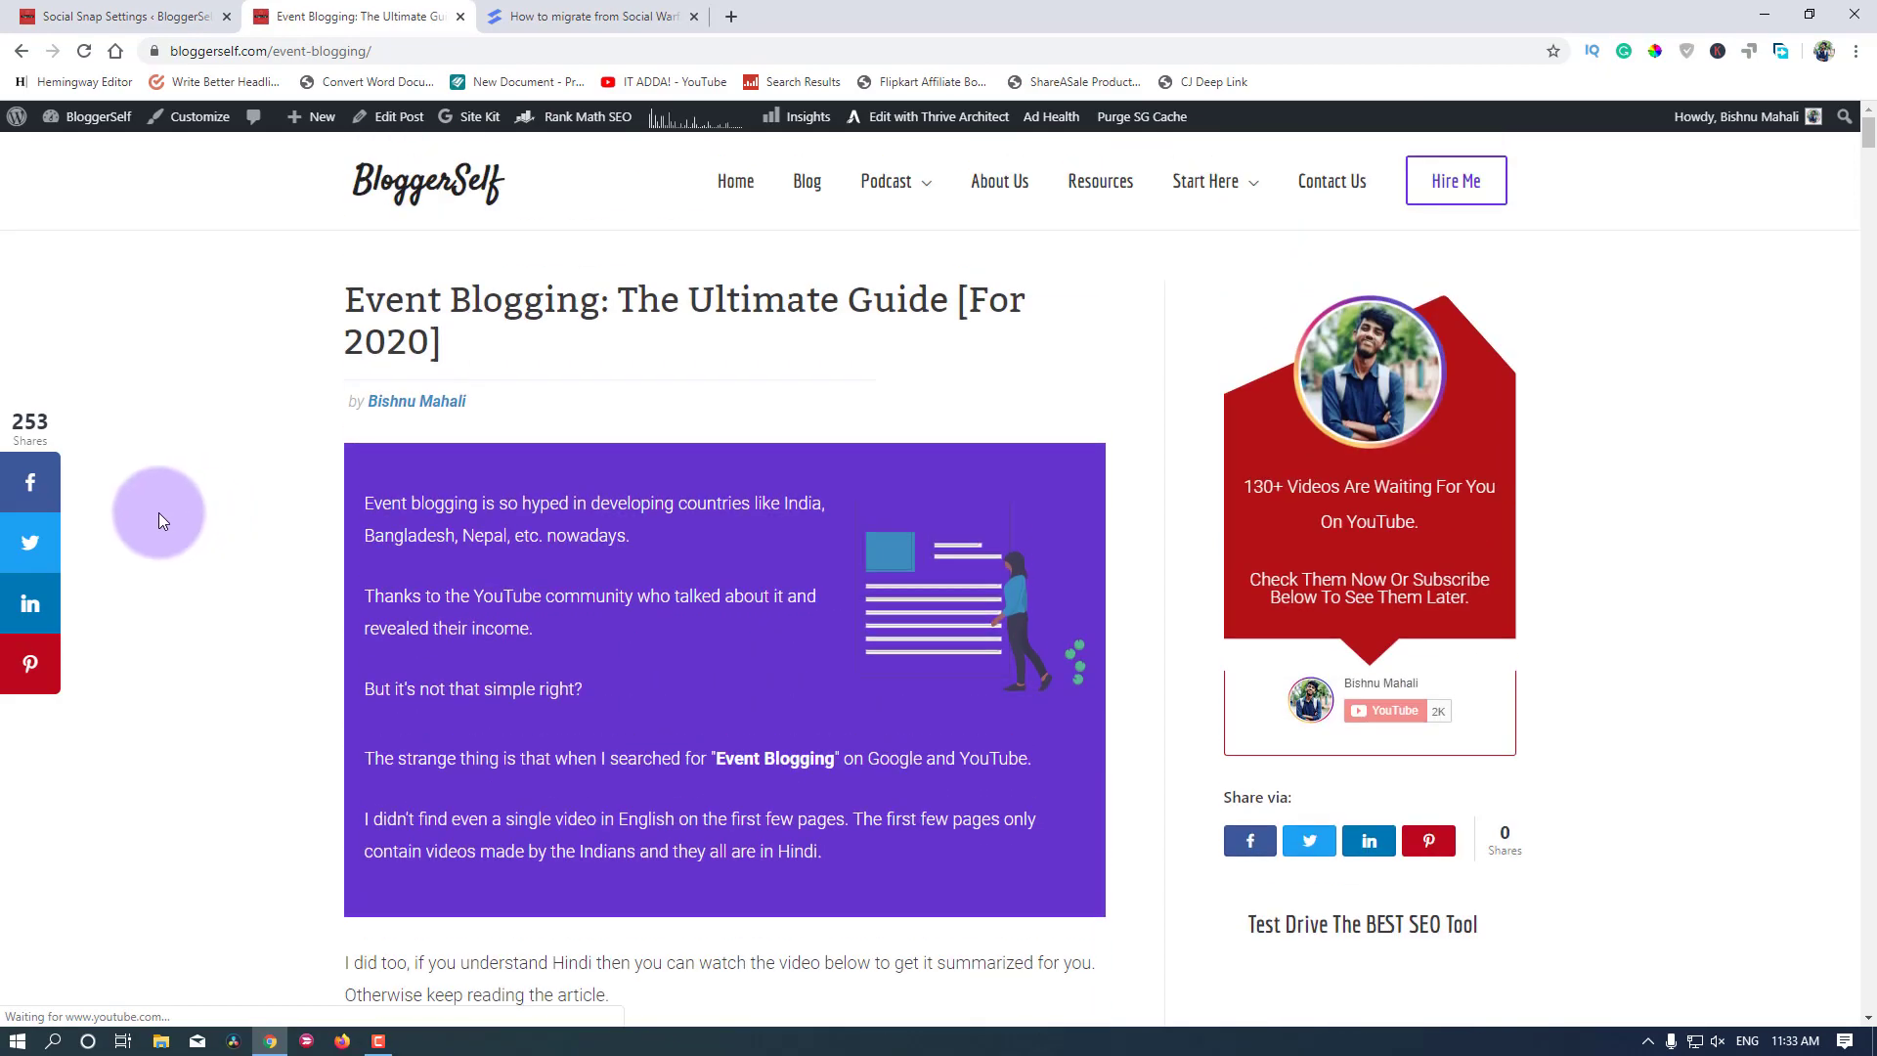
pyautogui.scroll(-3, 207, 528)
pyautogui.scroll(3, 207, 528)
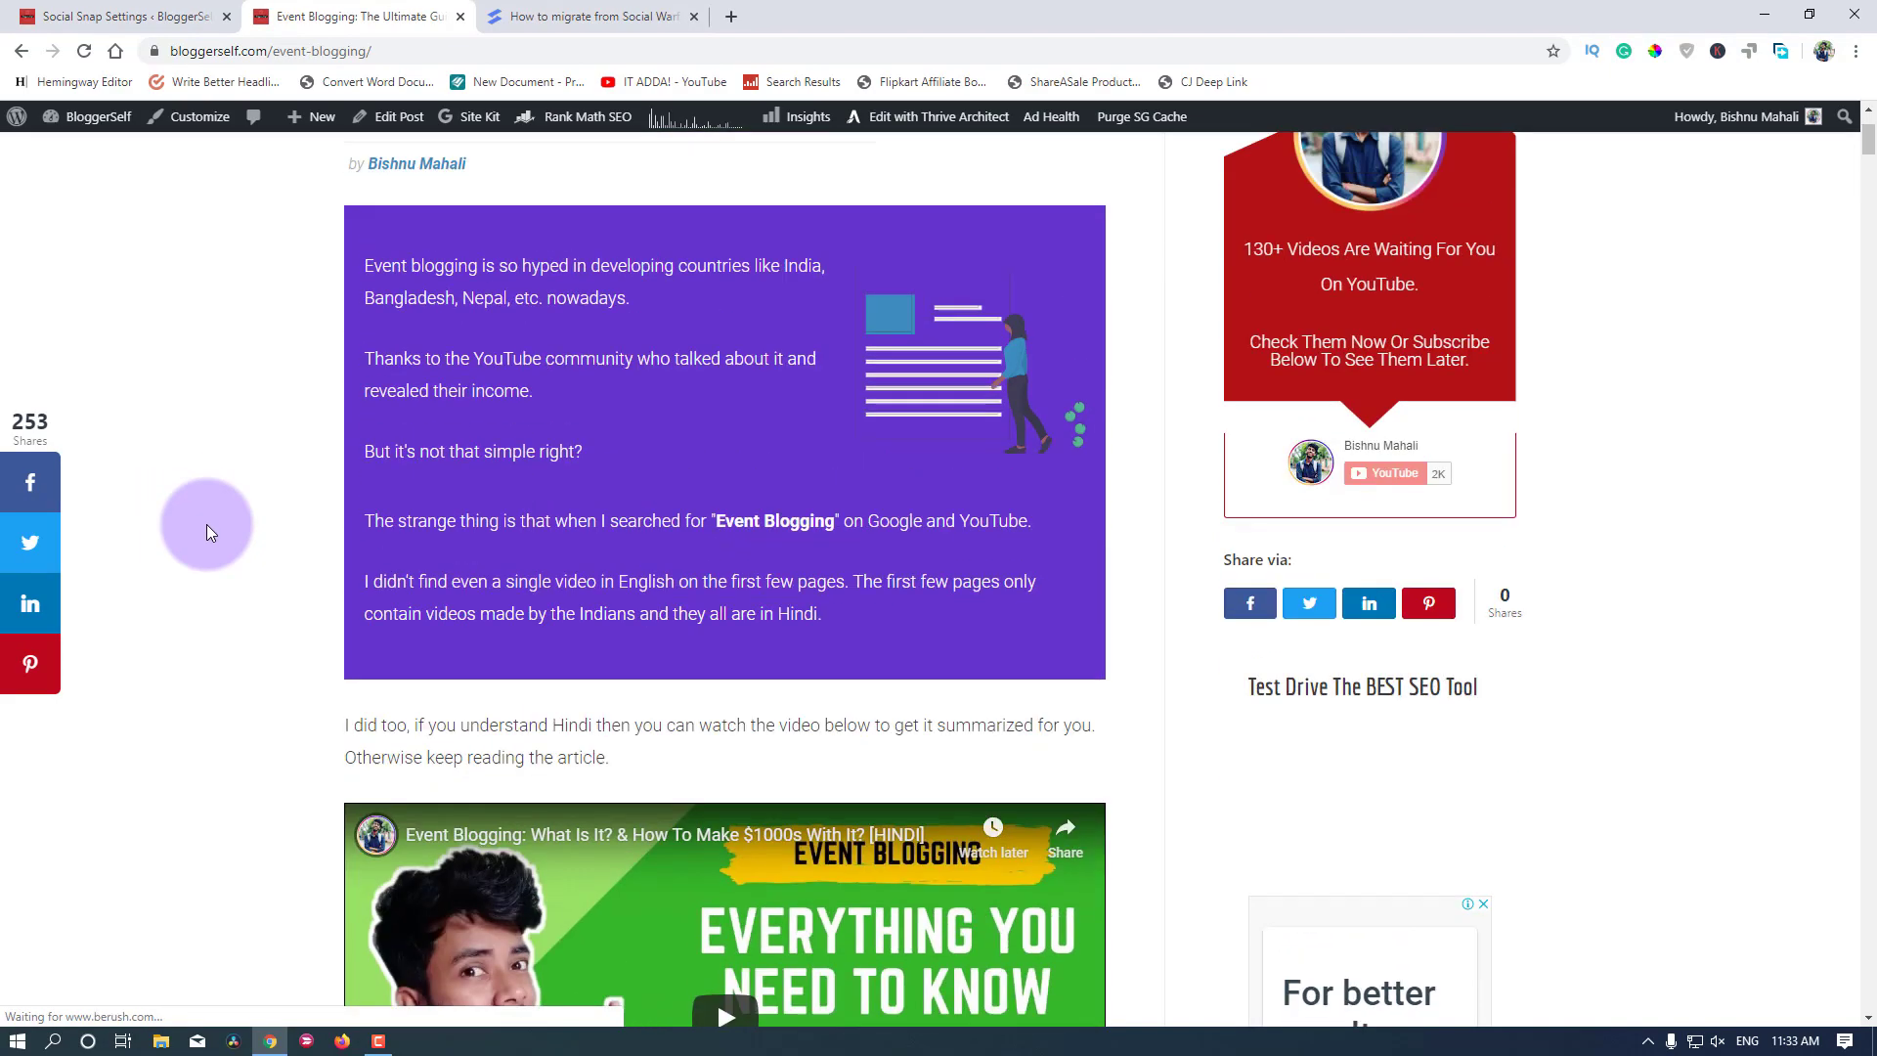
# Step: Look through the Event Blogging post down to the inline share buttons below the article
pyautogui.scroll(-12, 207, 532)
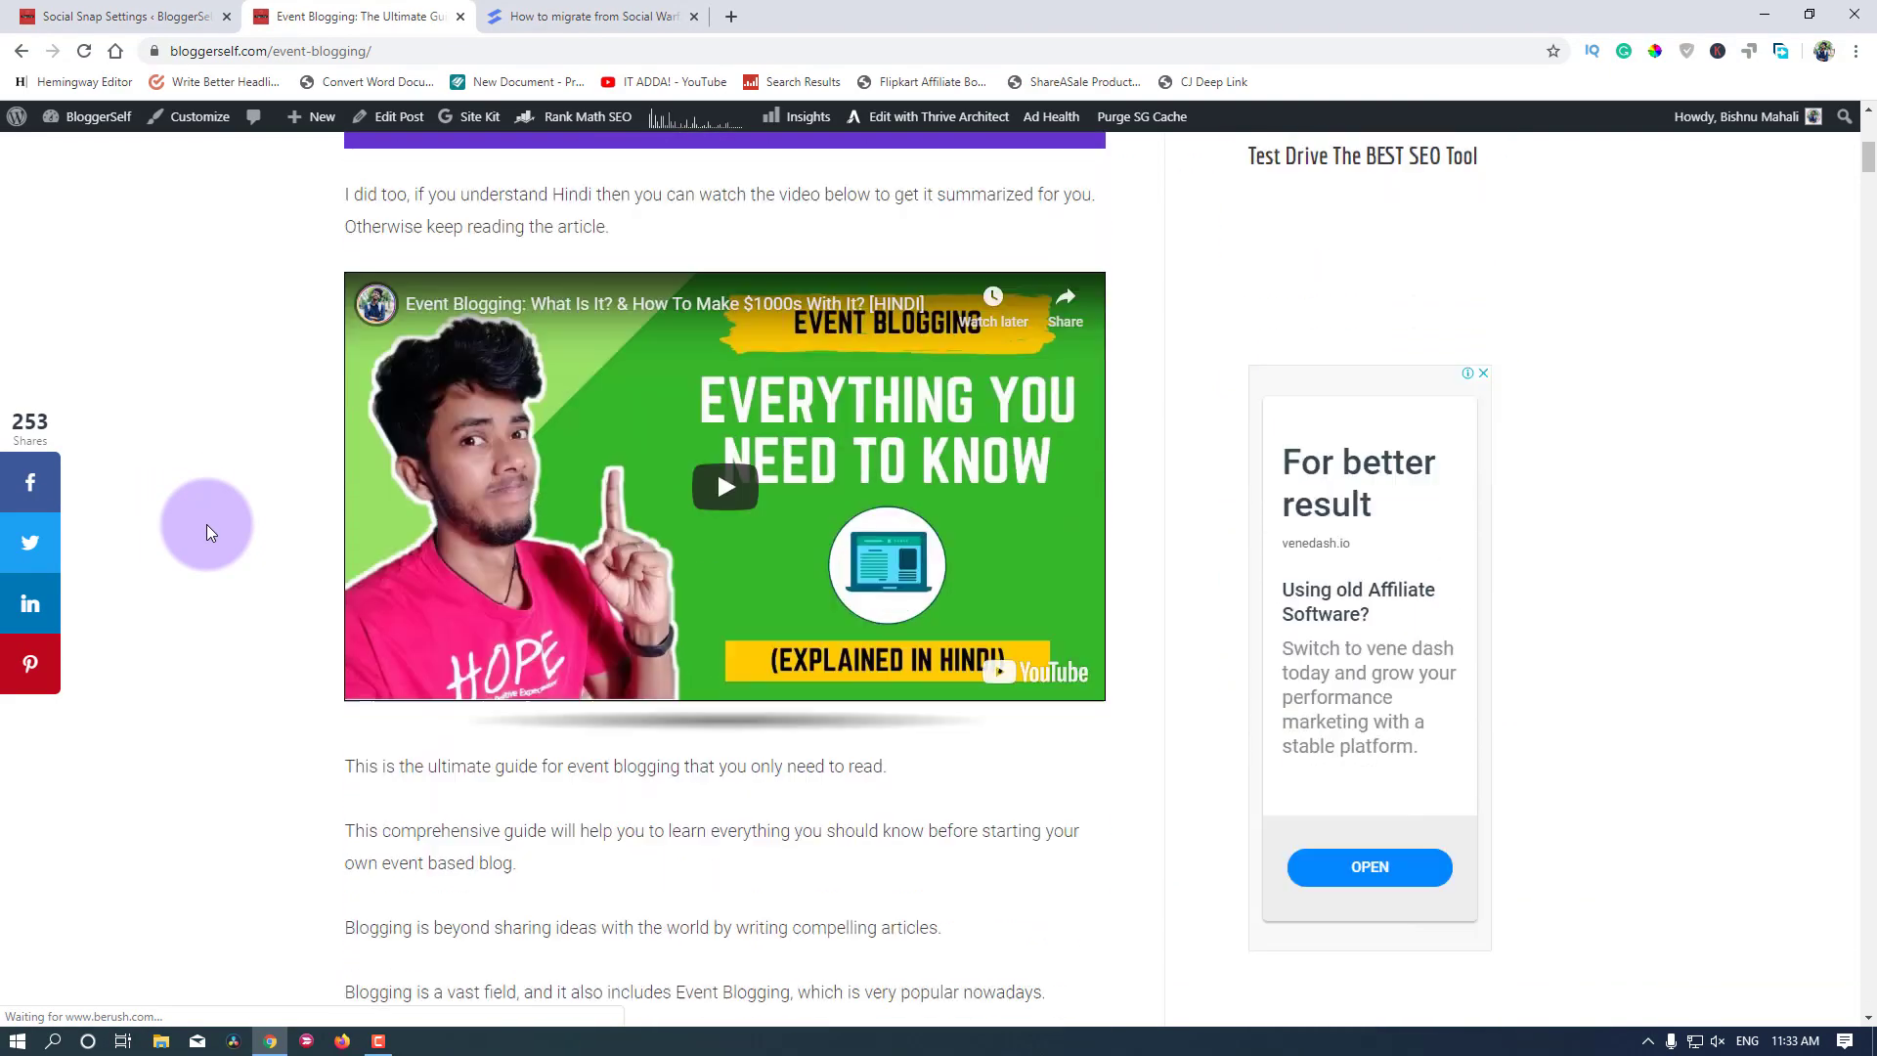
pyautogui.scroll(-7, 207, 532)
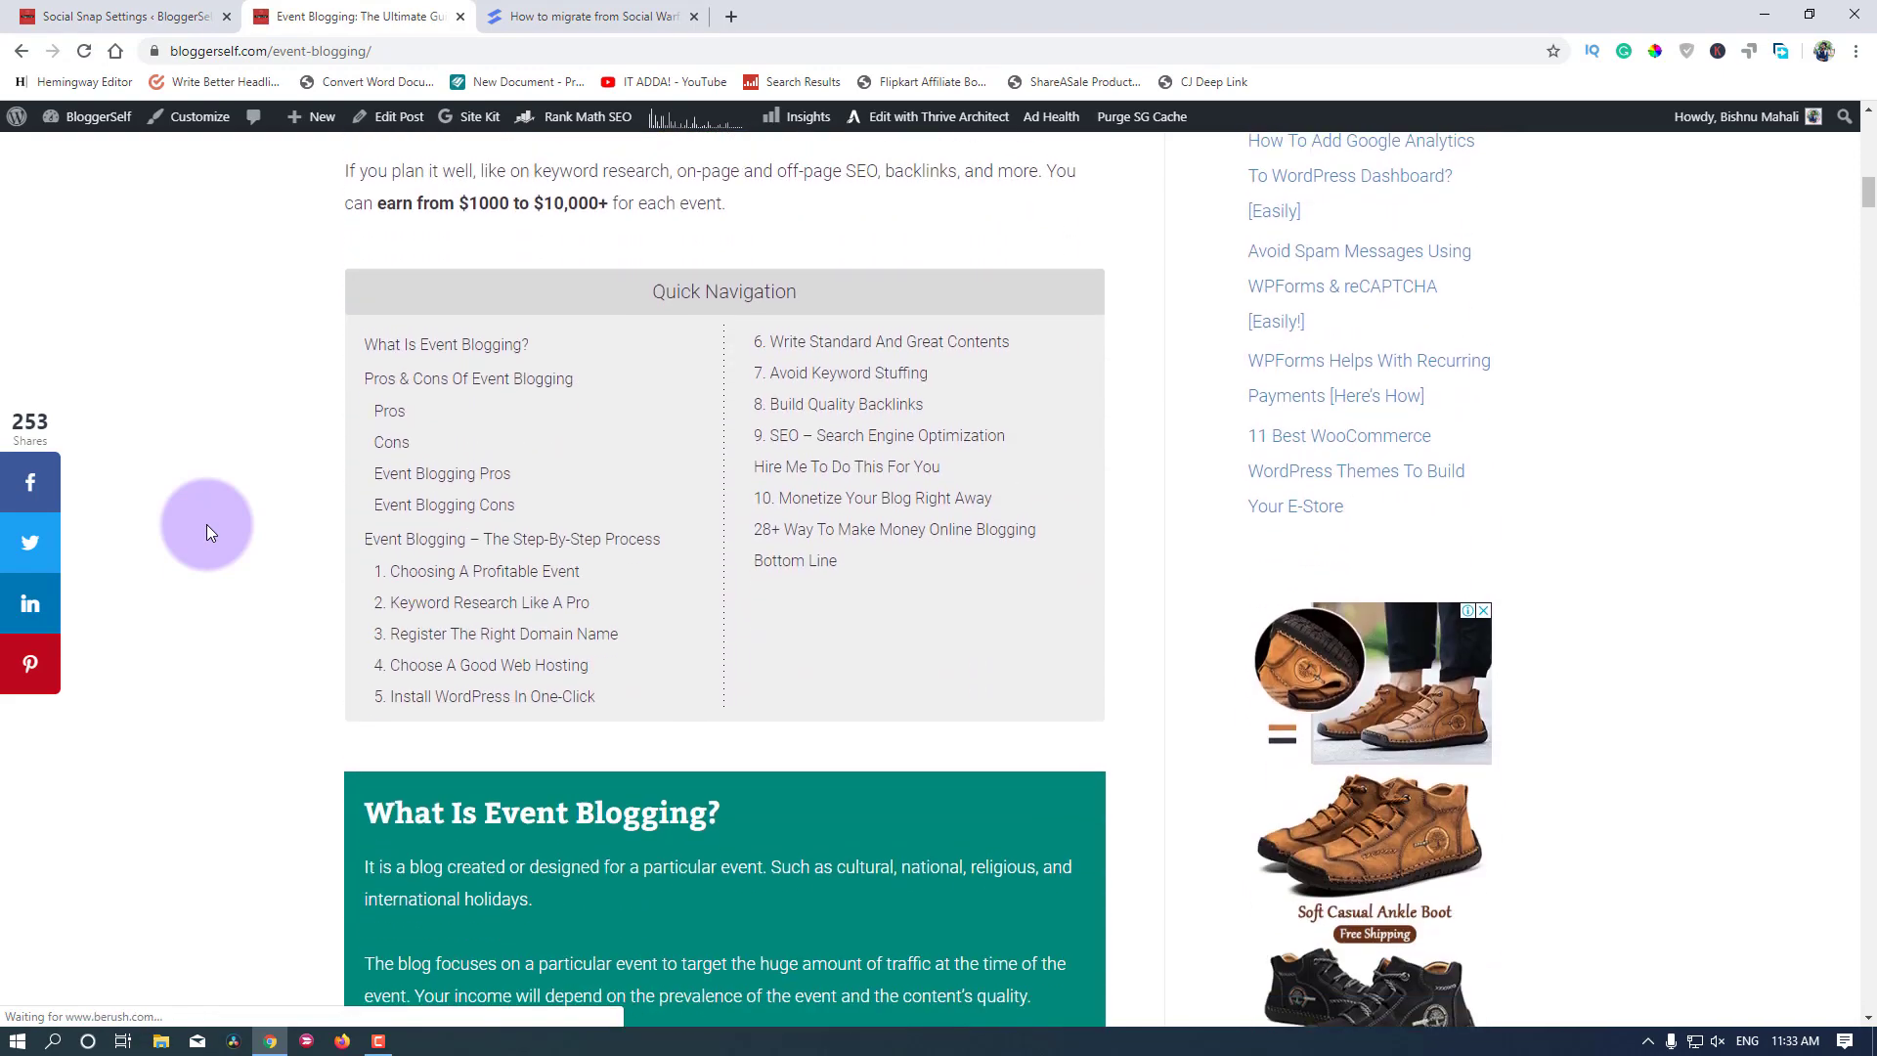
pyautogui.scroll(-12, 207, 532)
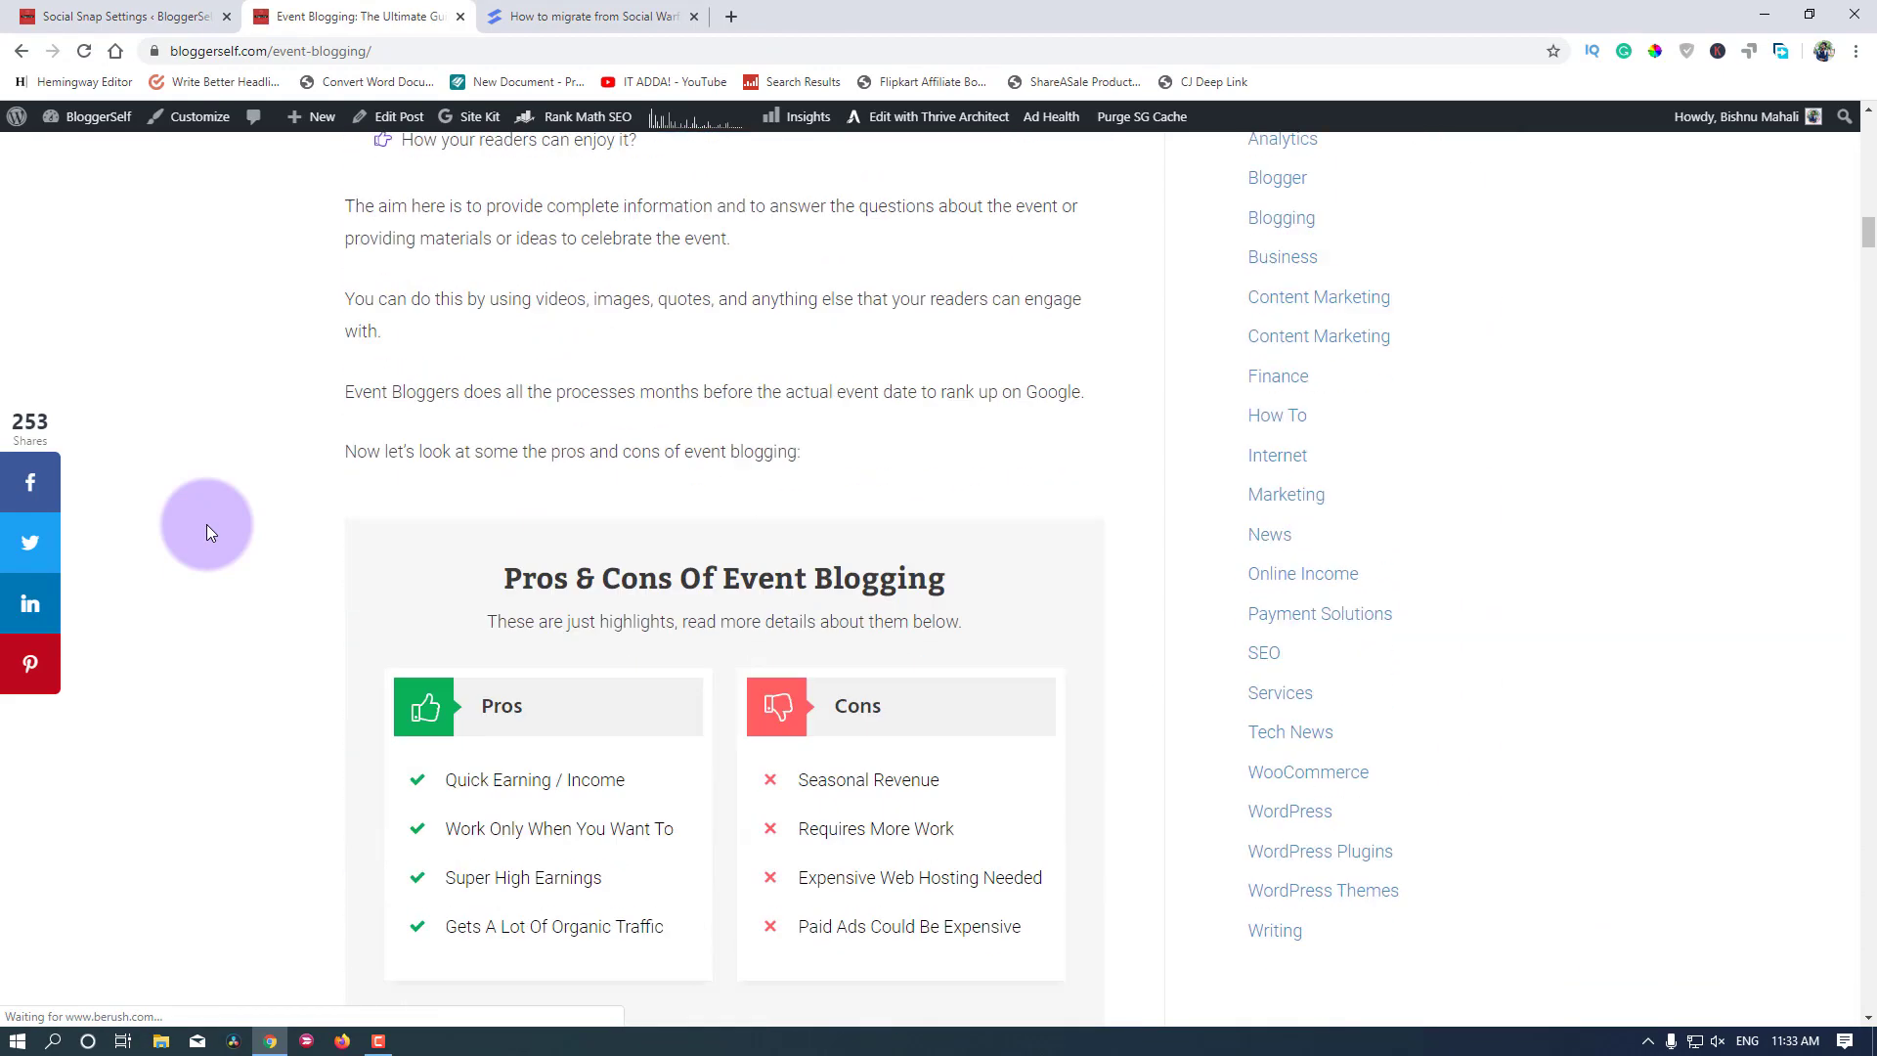
pyautogui.scroll(3, 98, 537)
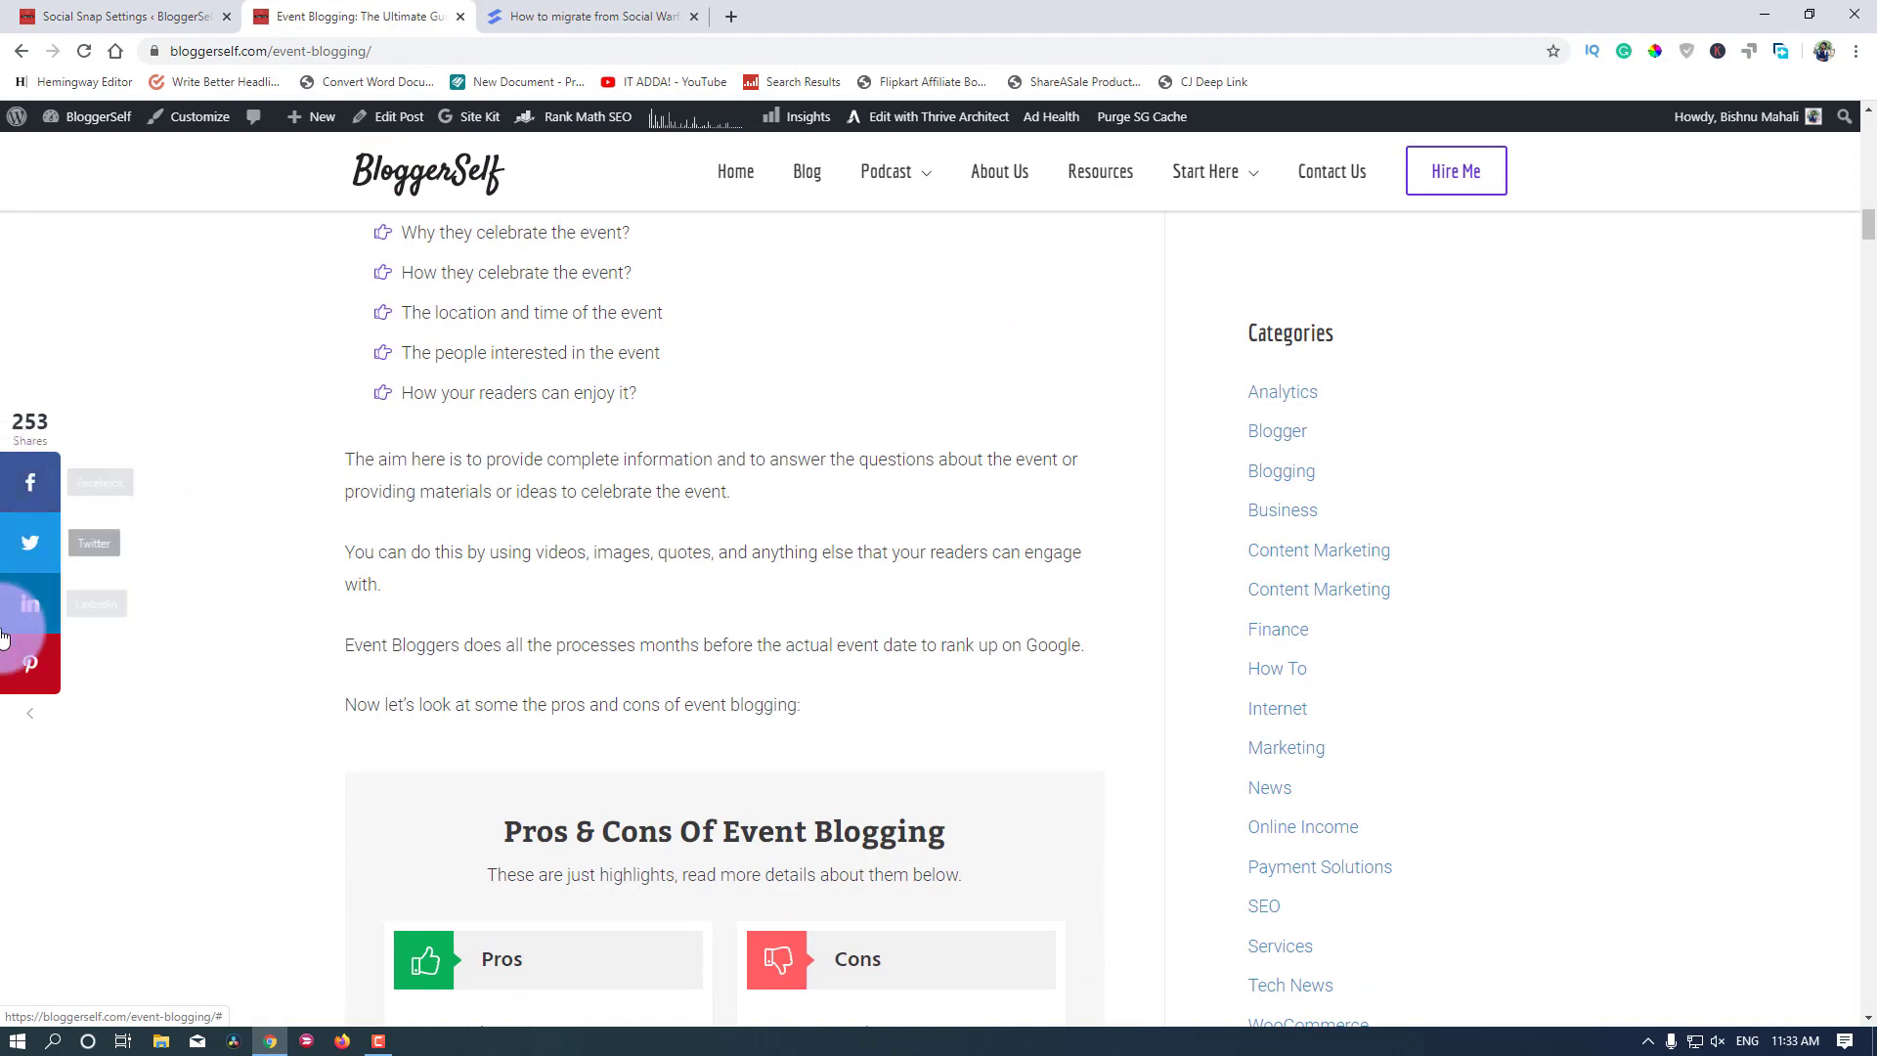
pyautogui.scroll(-12, 296, 470)
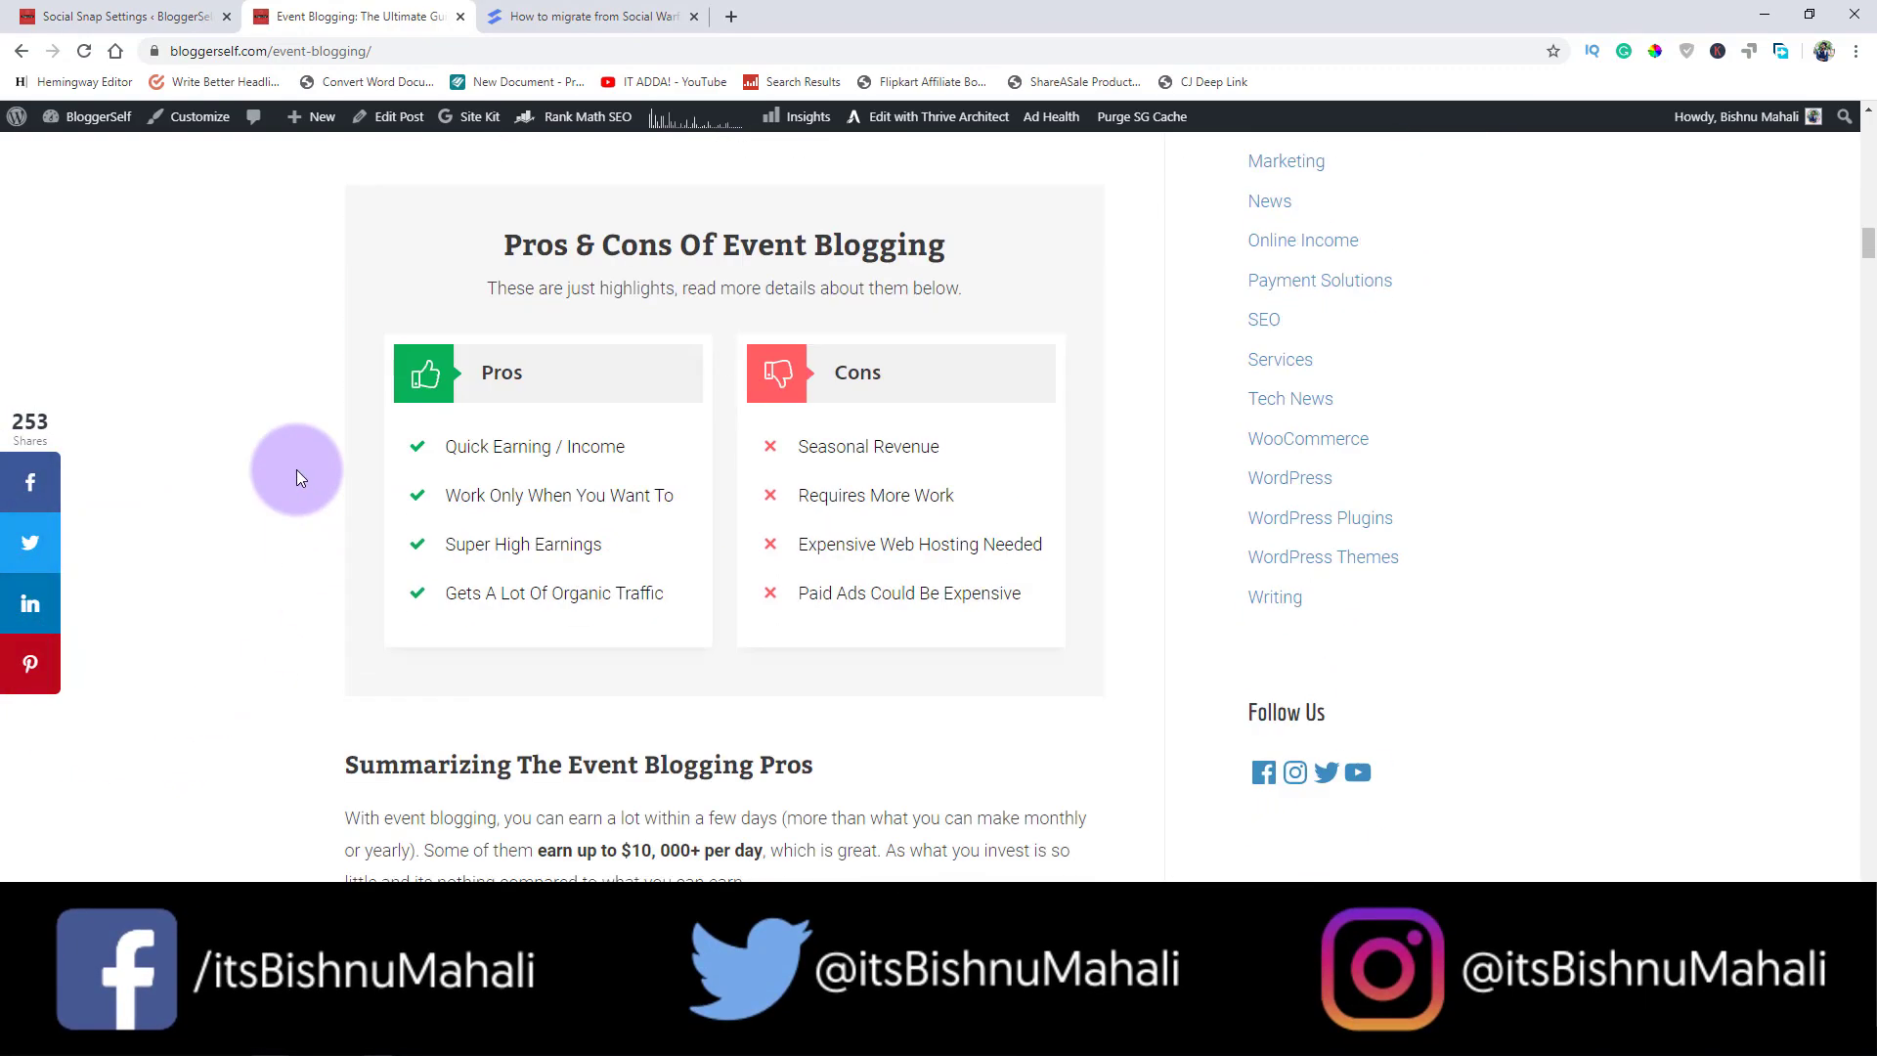
pyautogui.scroll(-20, 297, 472)
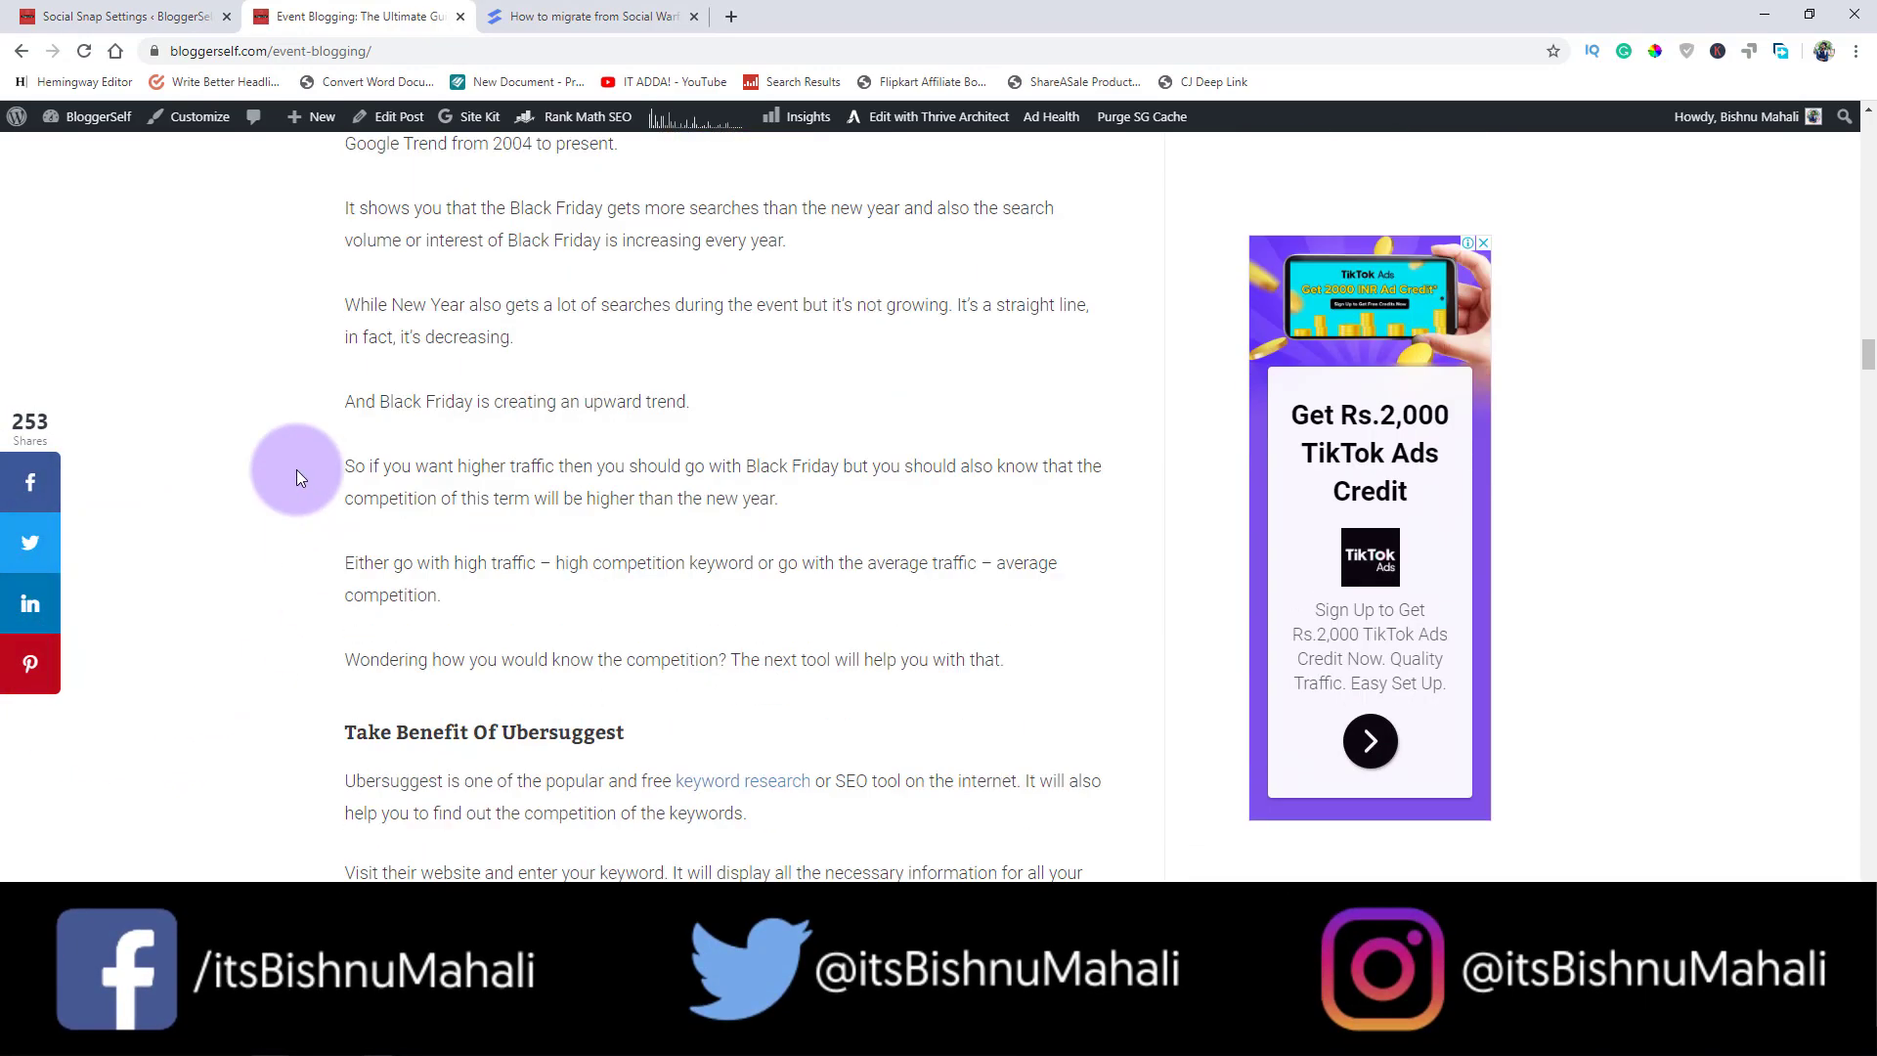
pyautogui.scroll(-20, 296, 469)
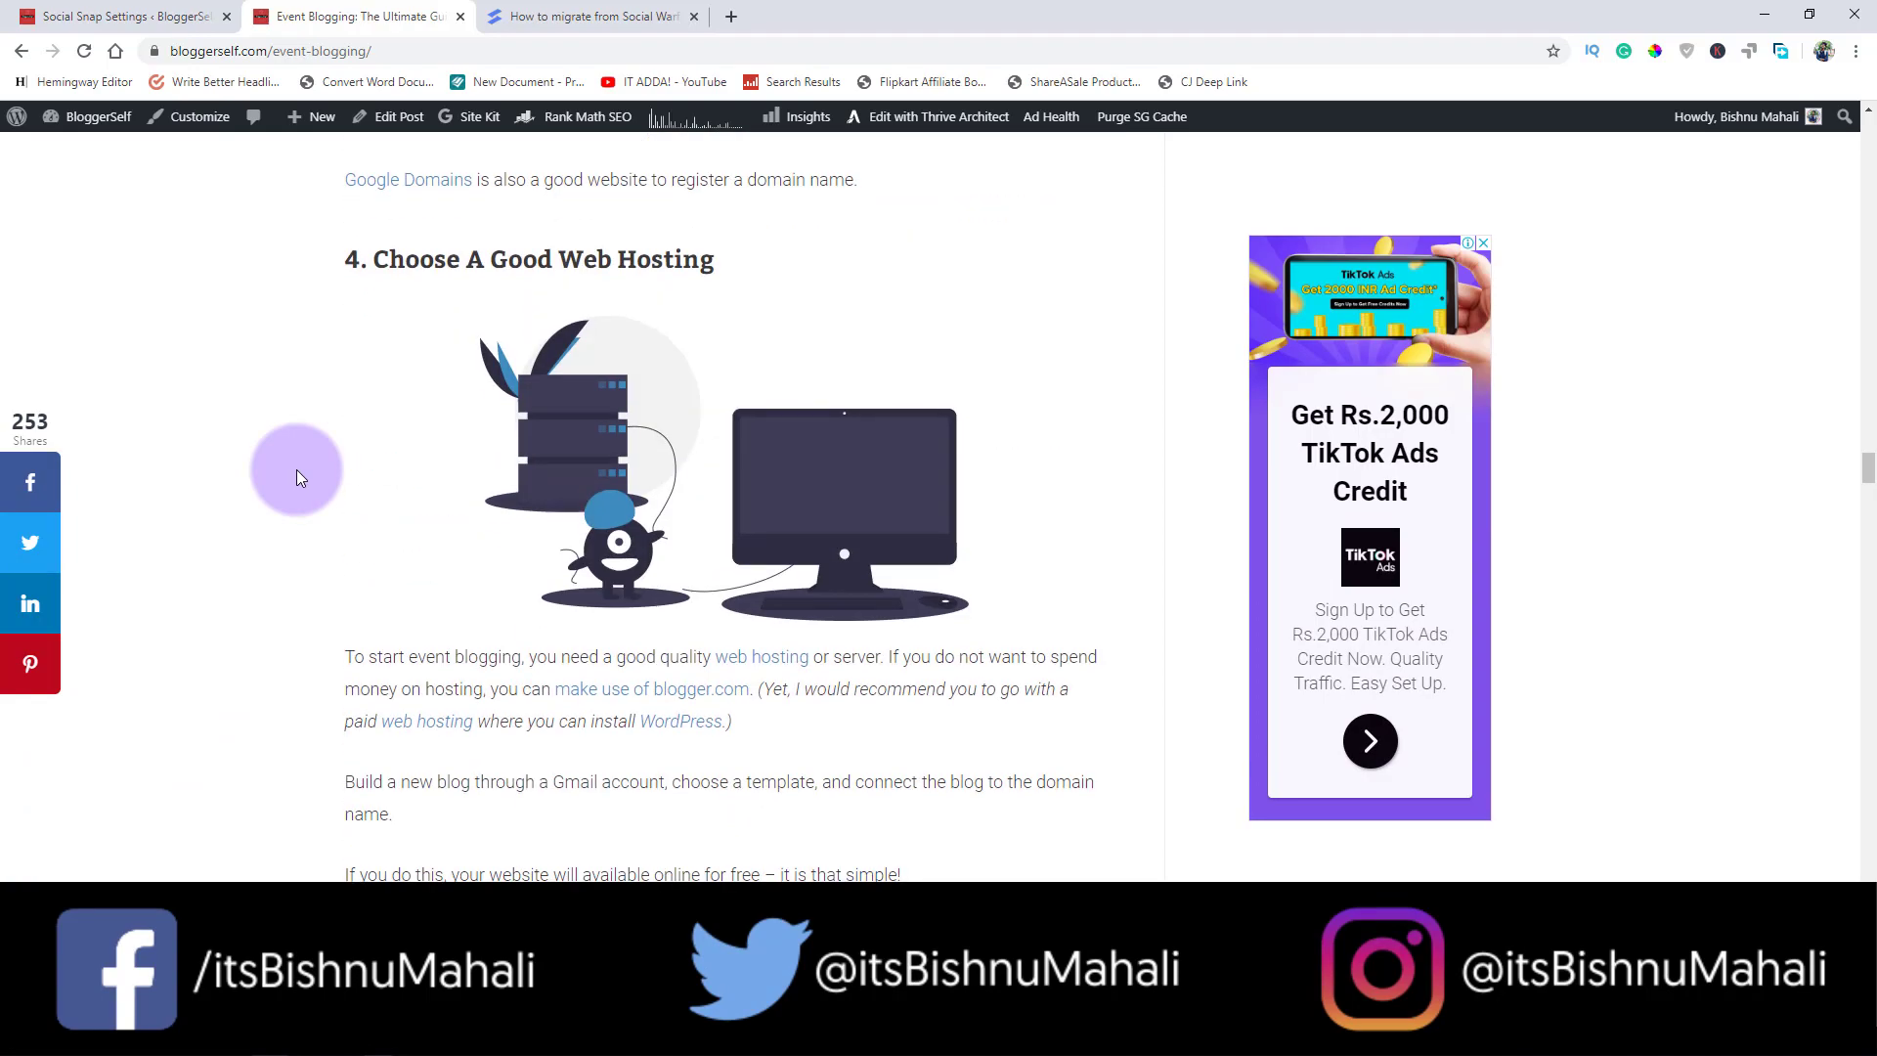
pyautogui.scroll(-20, 296, 470)
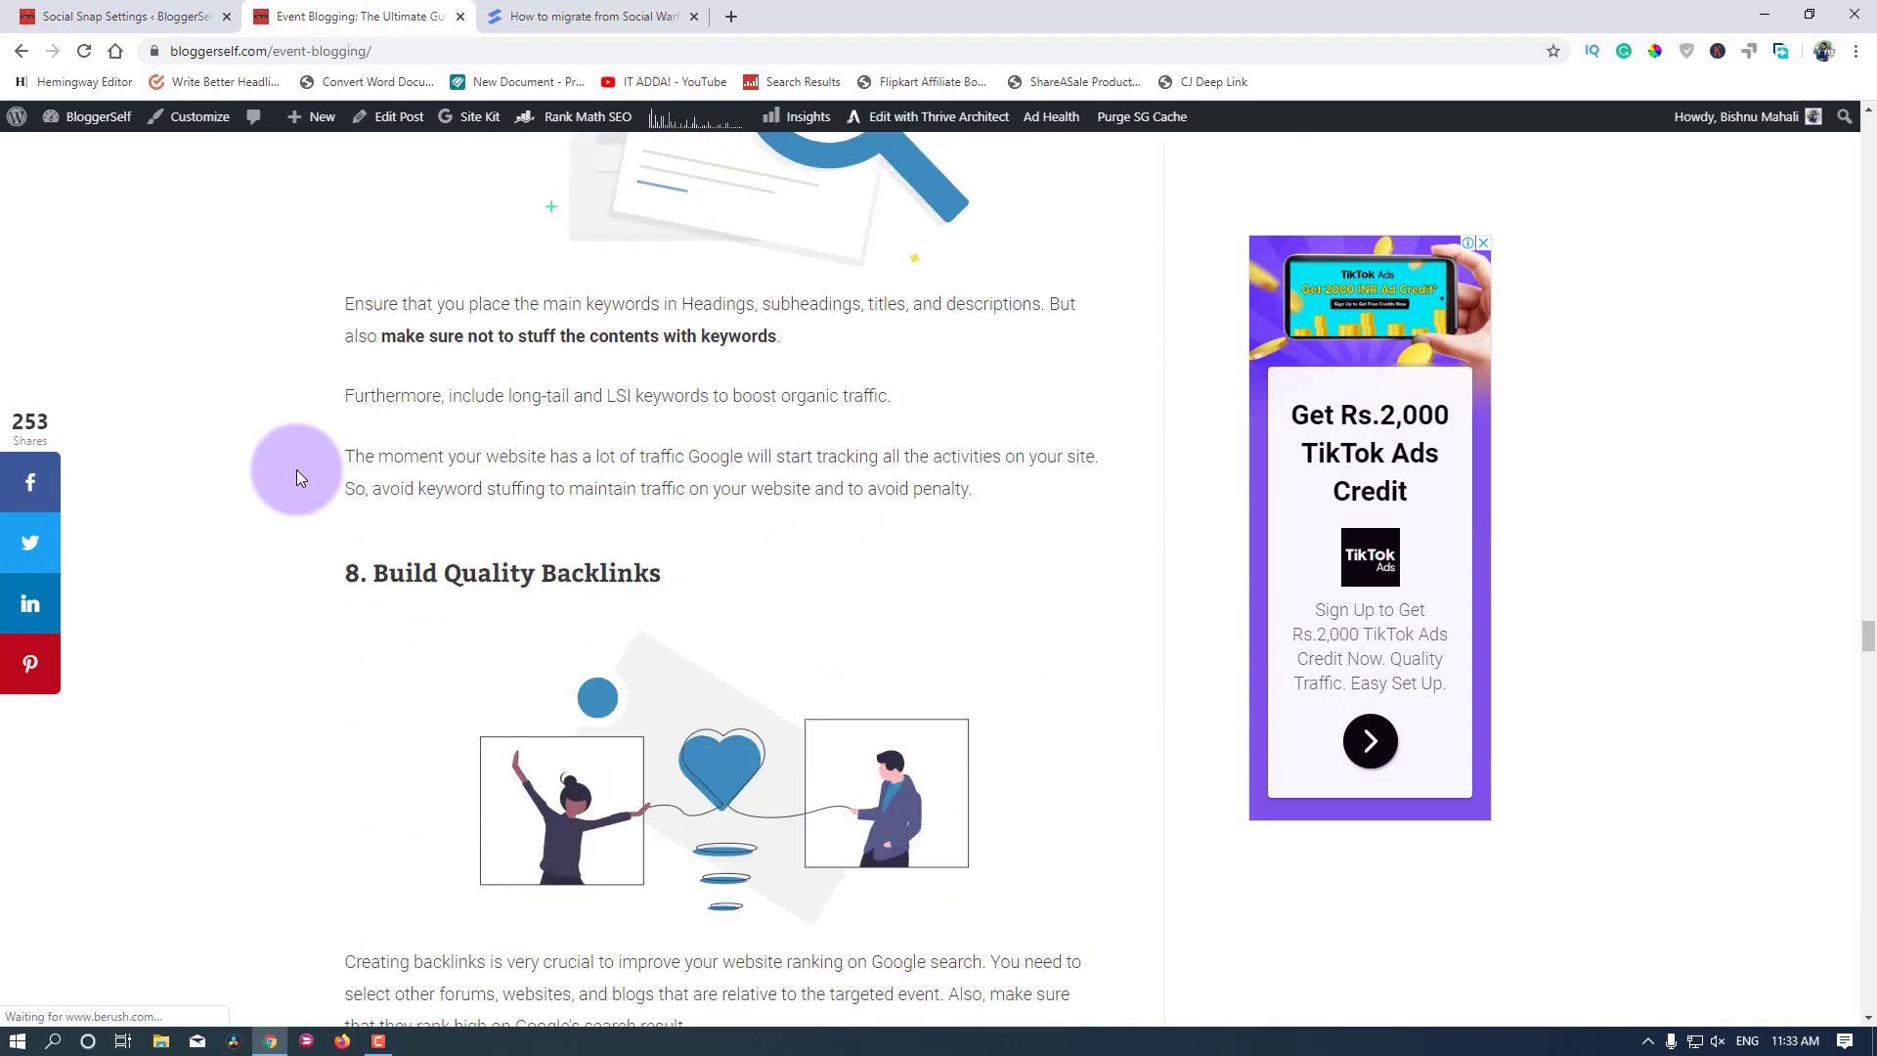
pyautogui.scroll(-20, 296, 470)
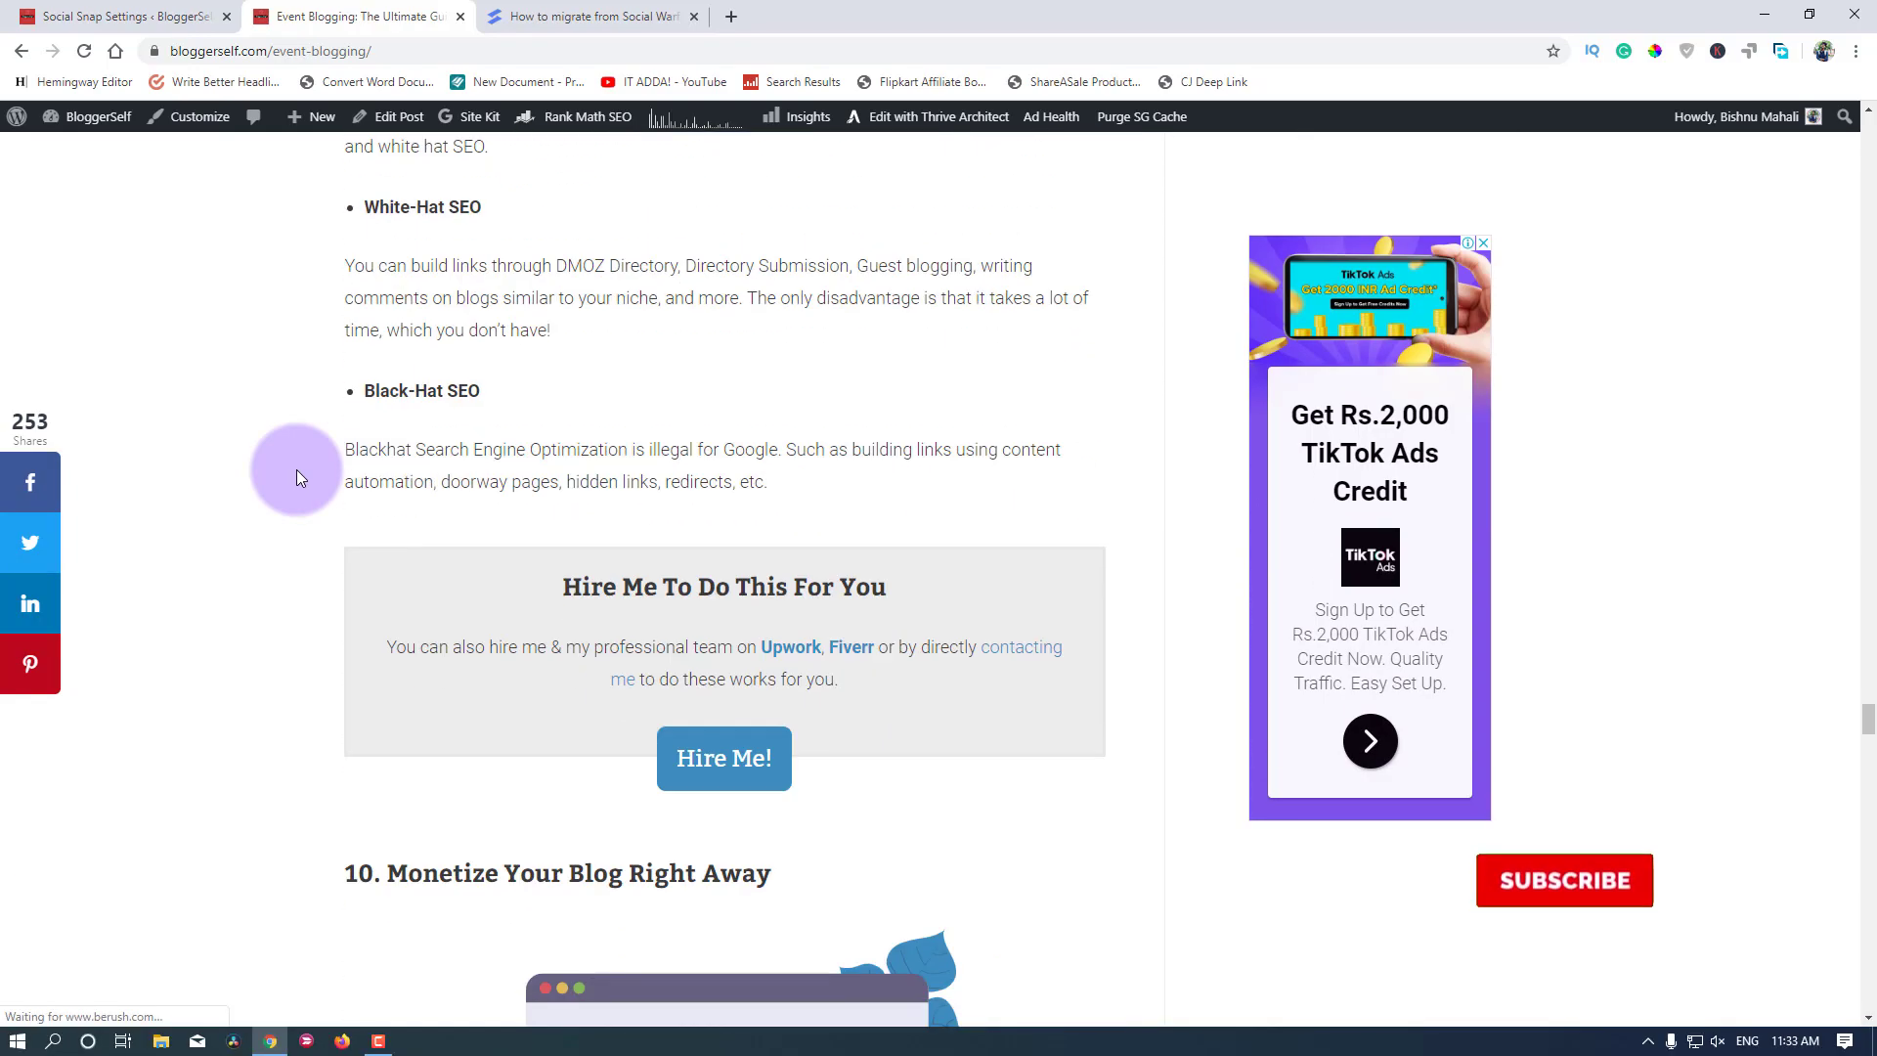
pyautogui.scroll(-20, 297, 469)
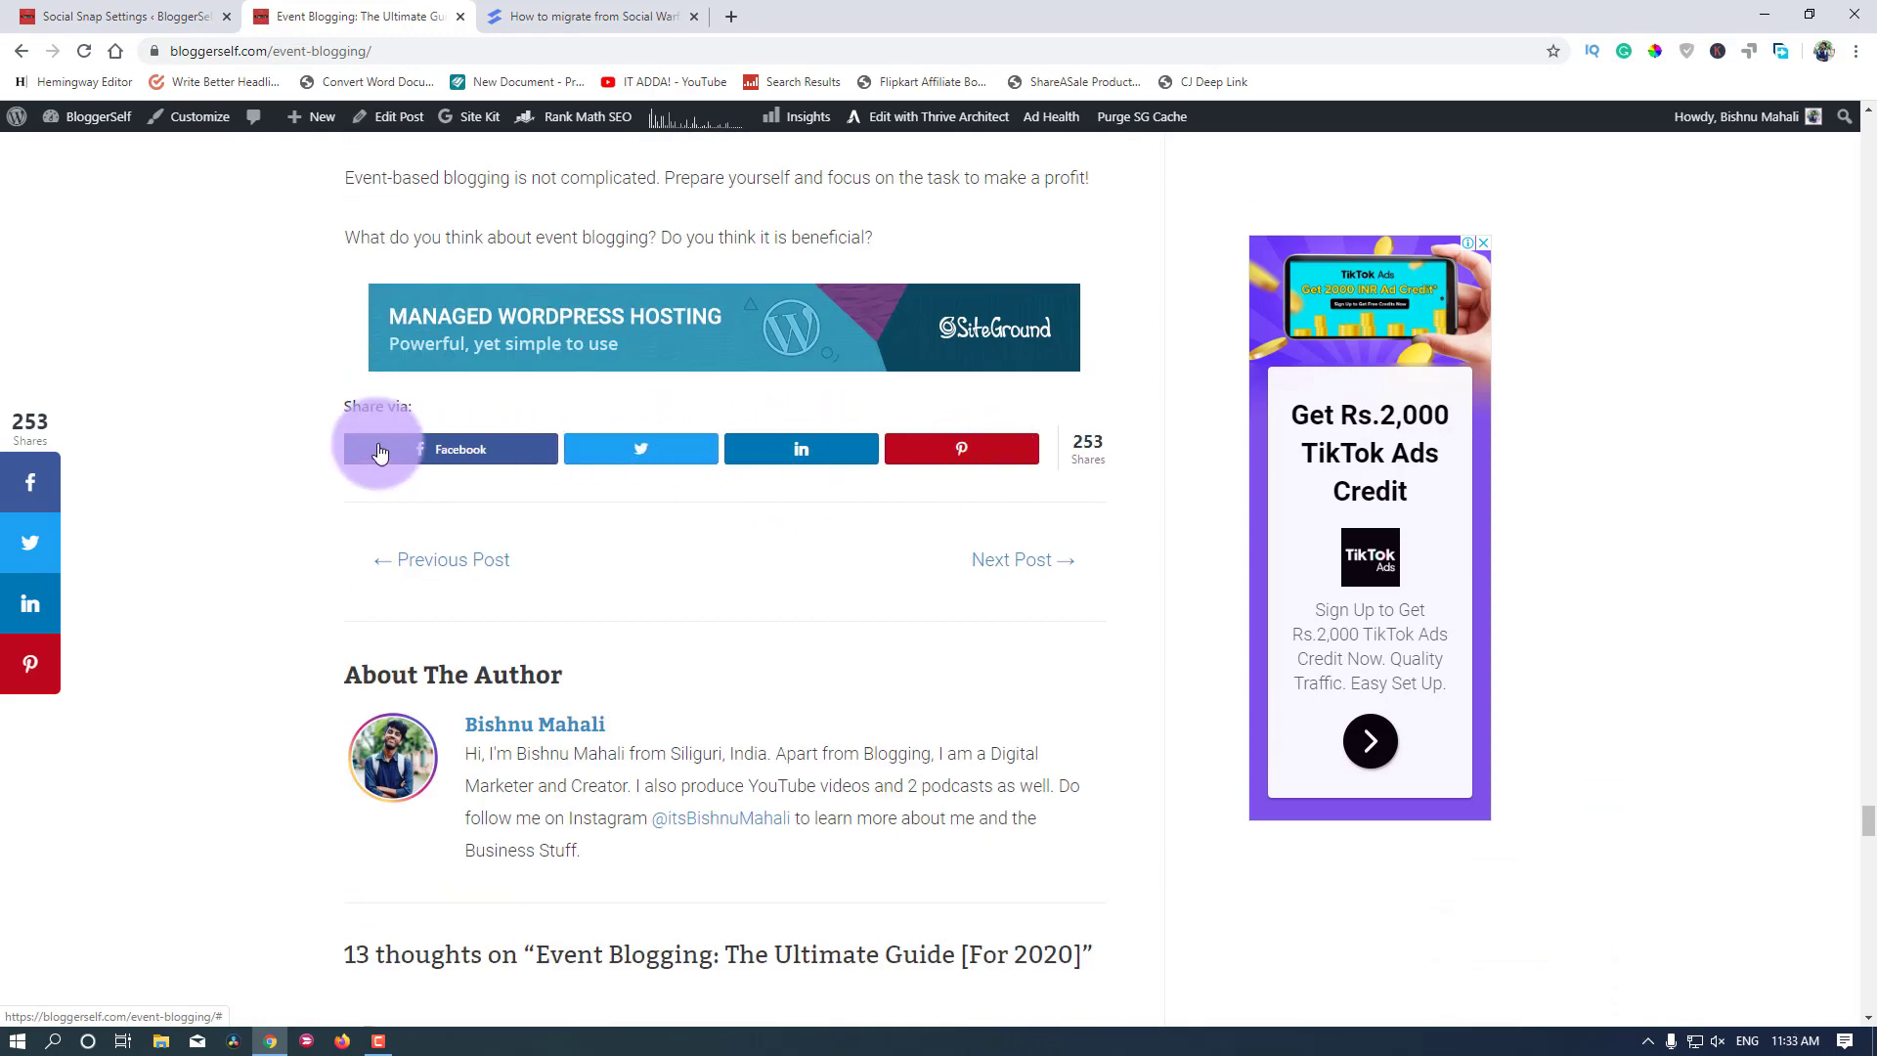
# Step: Check the inline share buttons below the Event Blogging article, and look back up through the post with its floating share bar
pyautogui.scroll(1, 238, 643)
pyautogui.scroll(-3, 237, 644)
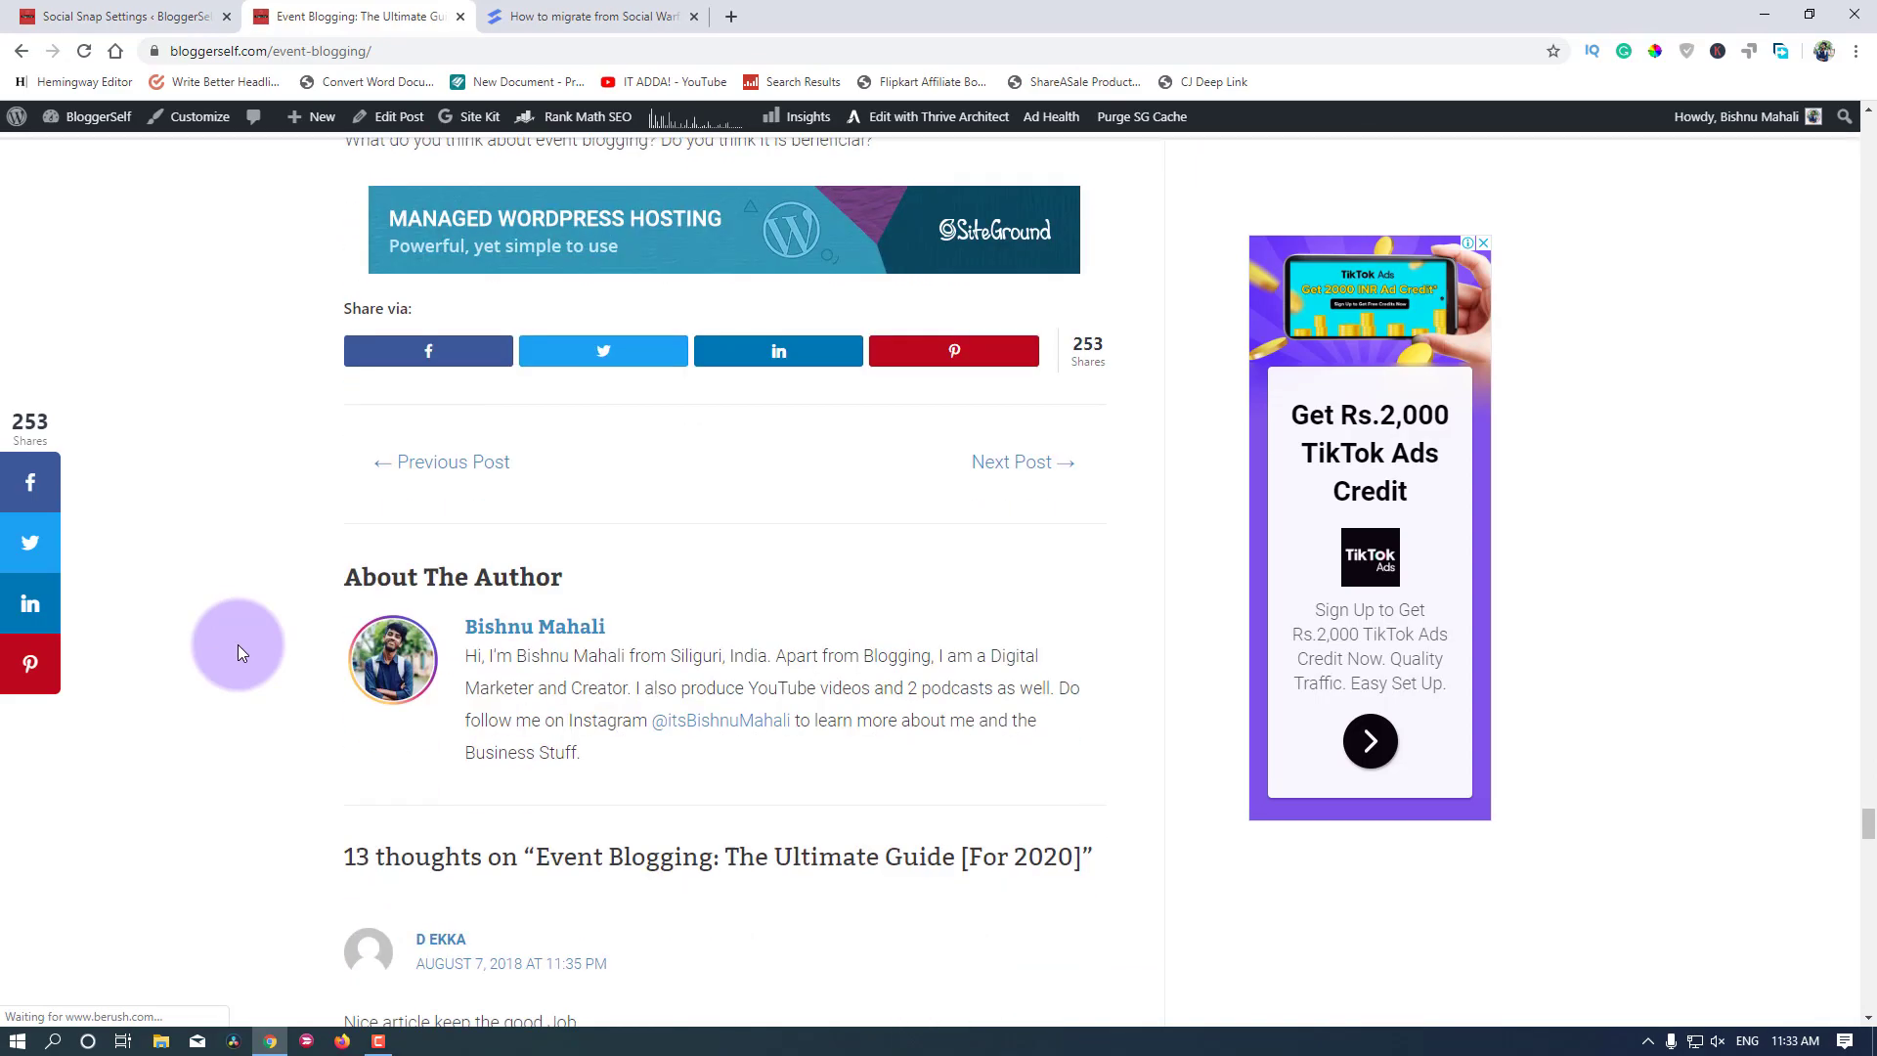
pyautogui.scroll(-5, 238, 643)
pyautogui.scroll(15, 238, 643)
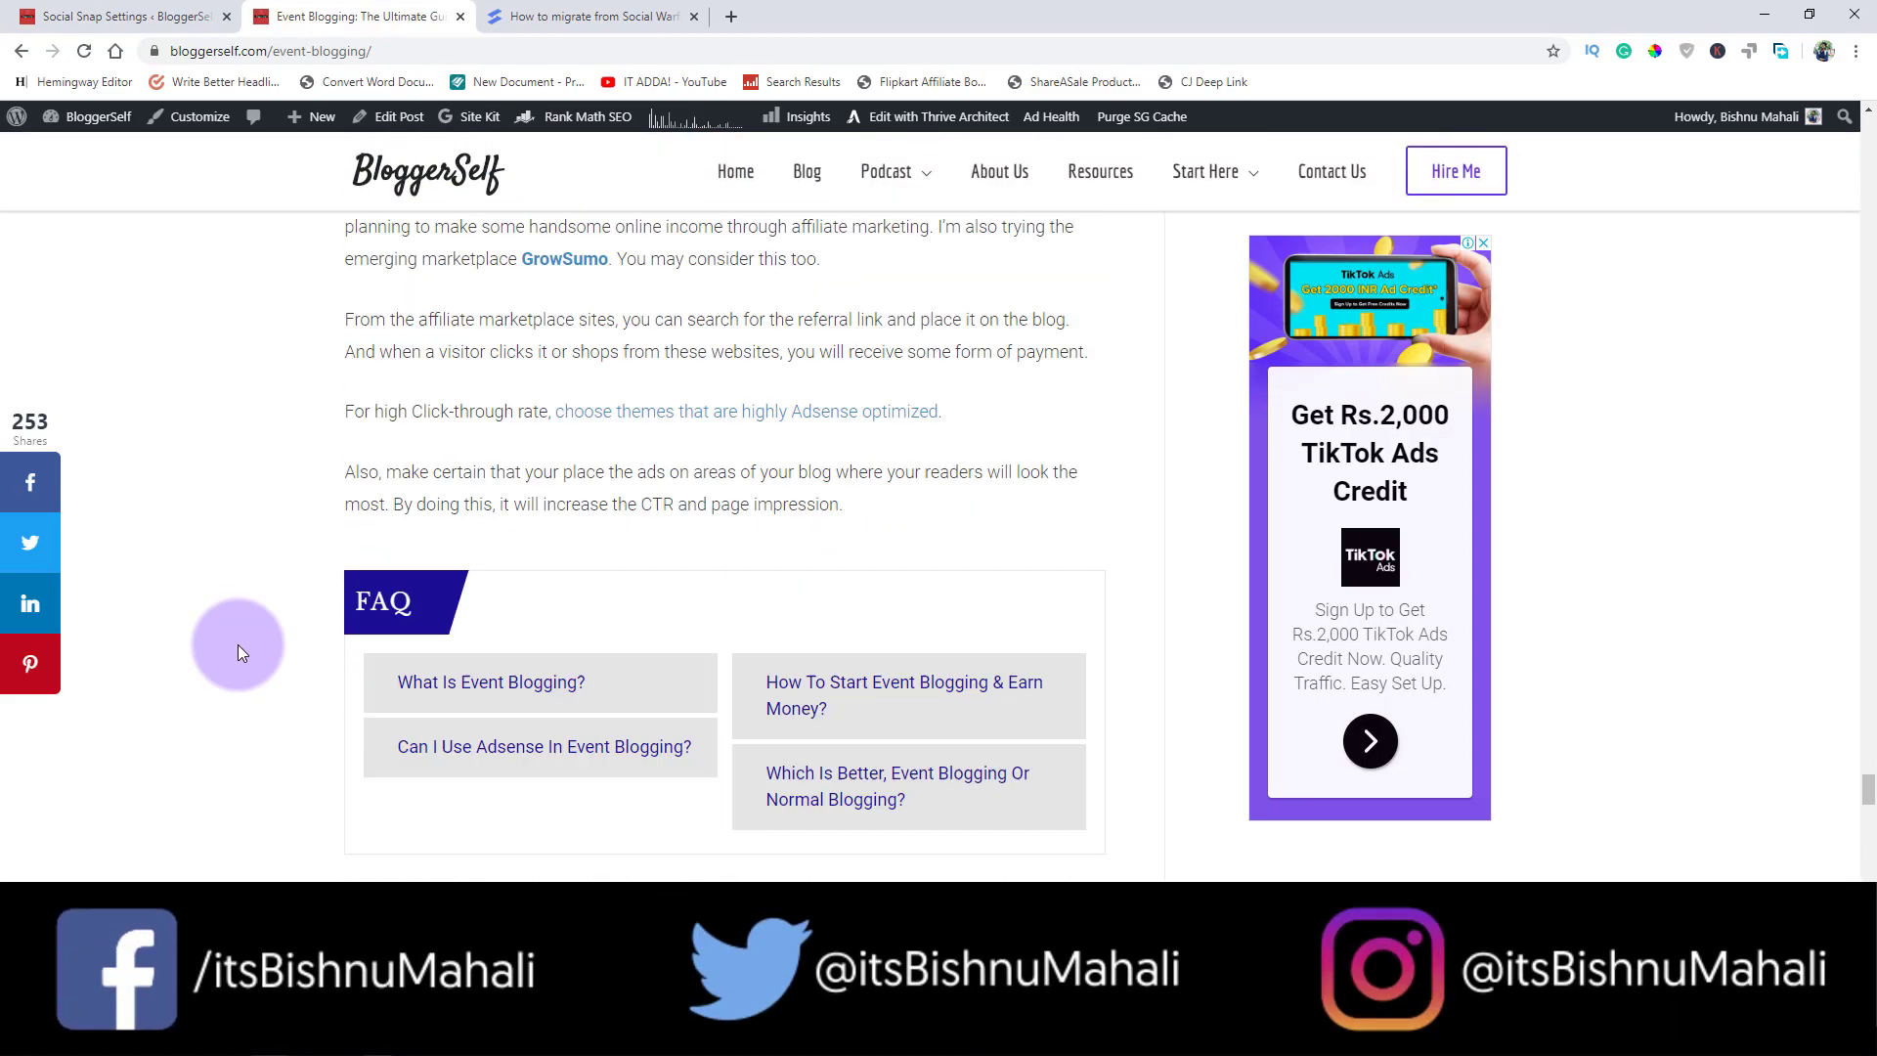
pyautogui.scroll(15, 238, 643)
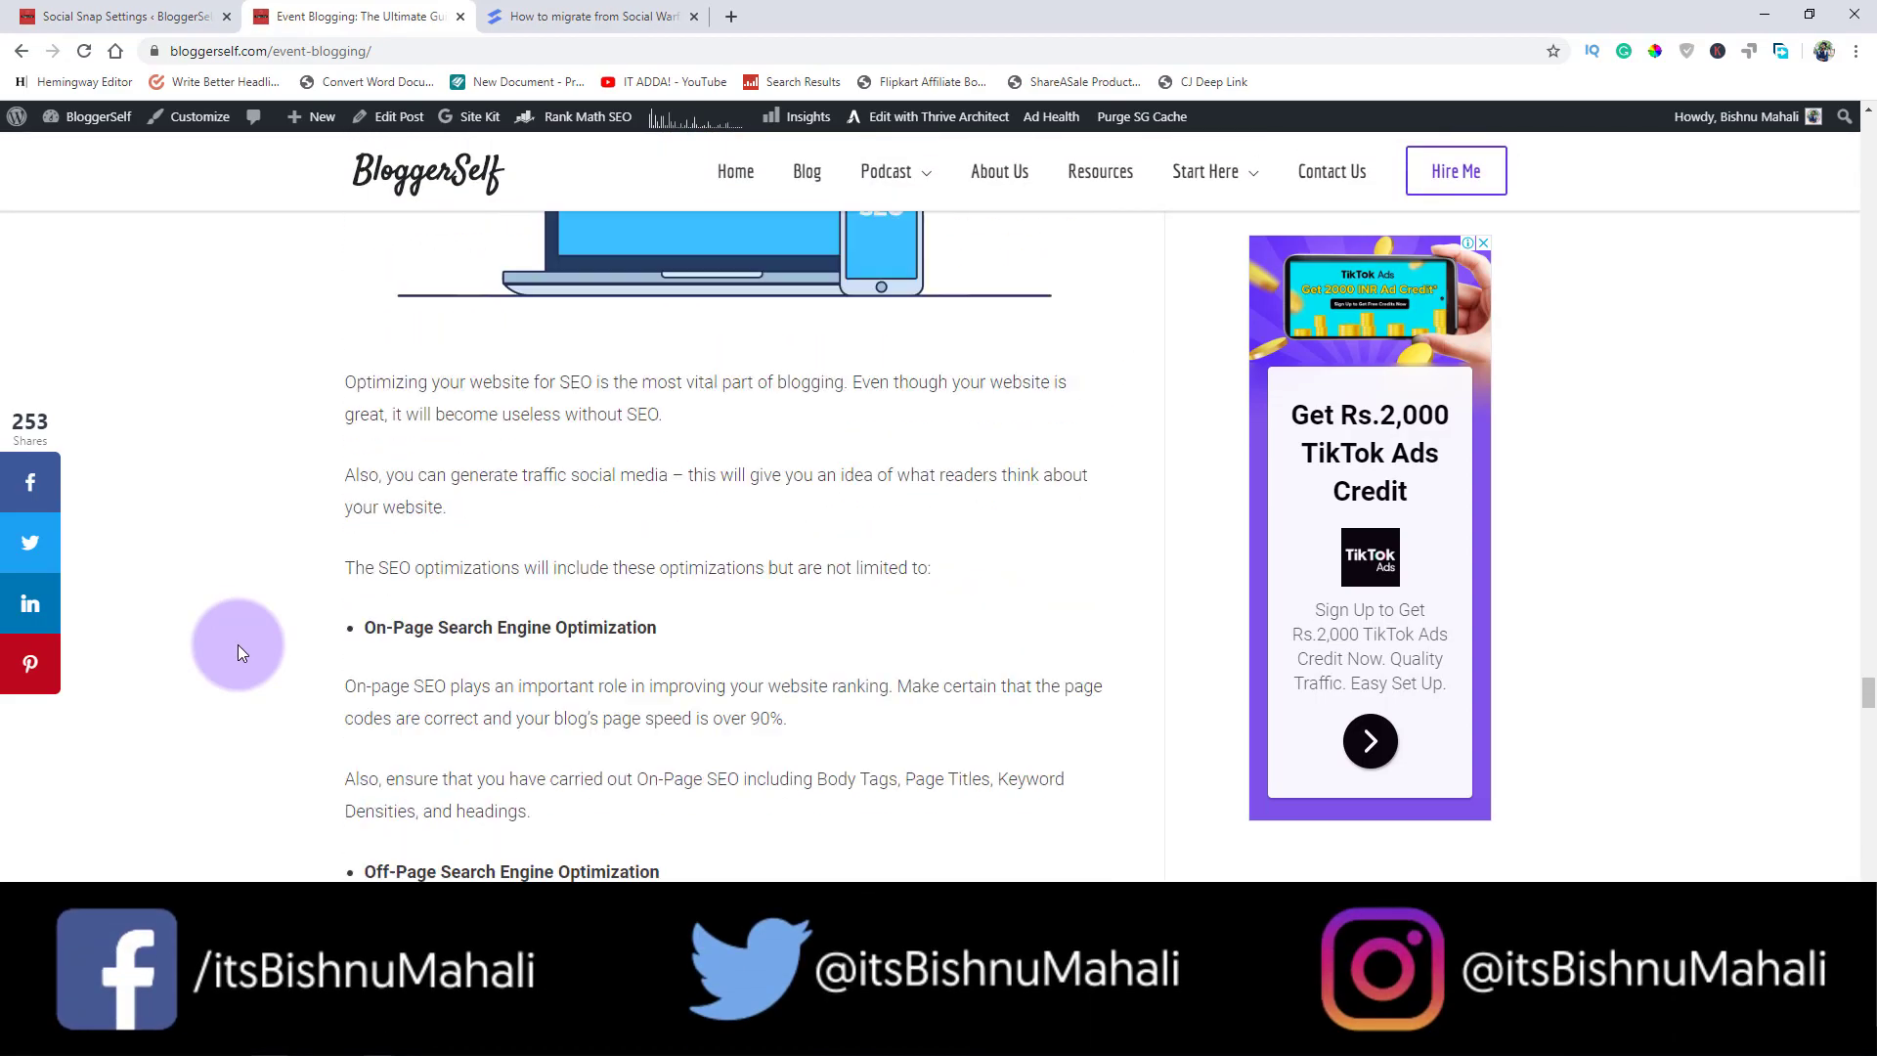
pyautogui.scroll(15, 237, 643)
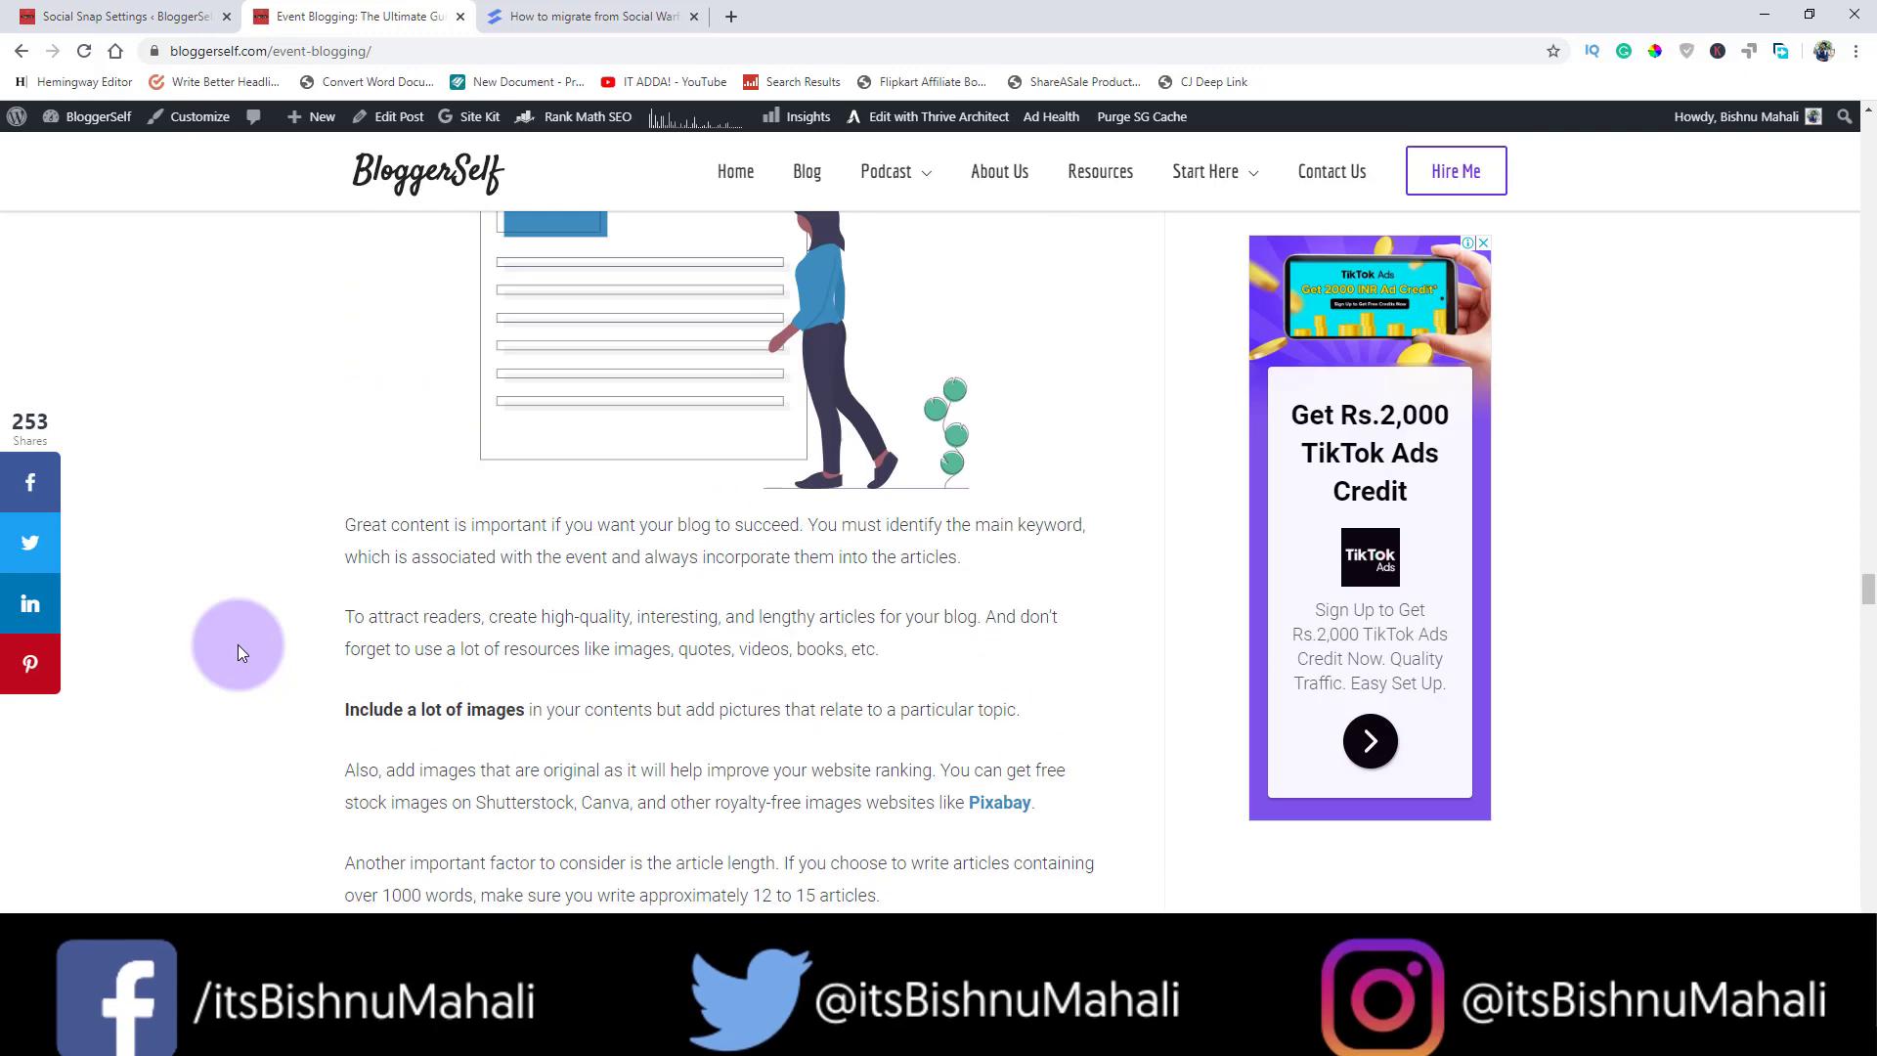
# Step: Return to the Social Snap settings and go back from Share Count Recovery to the main settings list
pyautogui.click(127, 16)
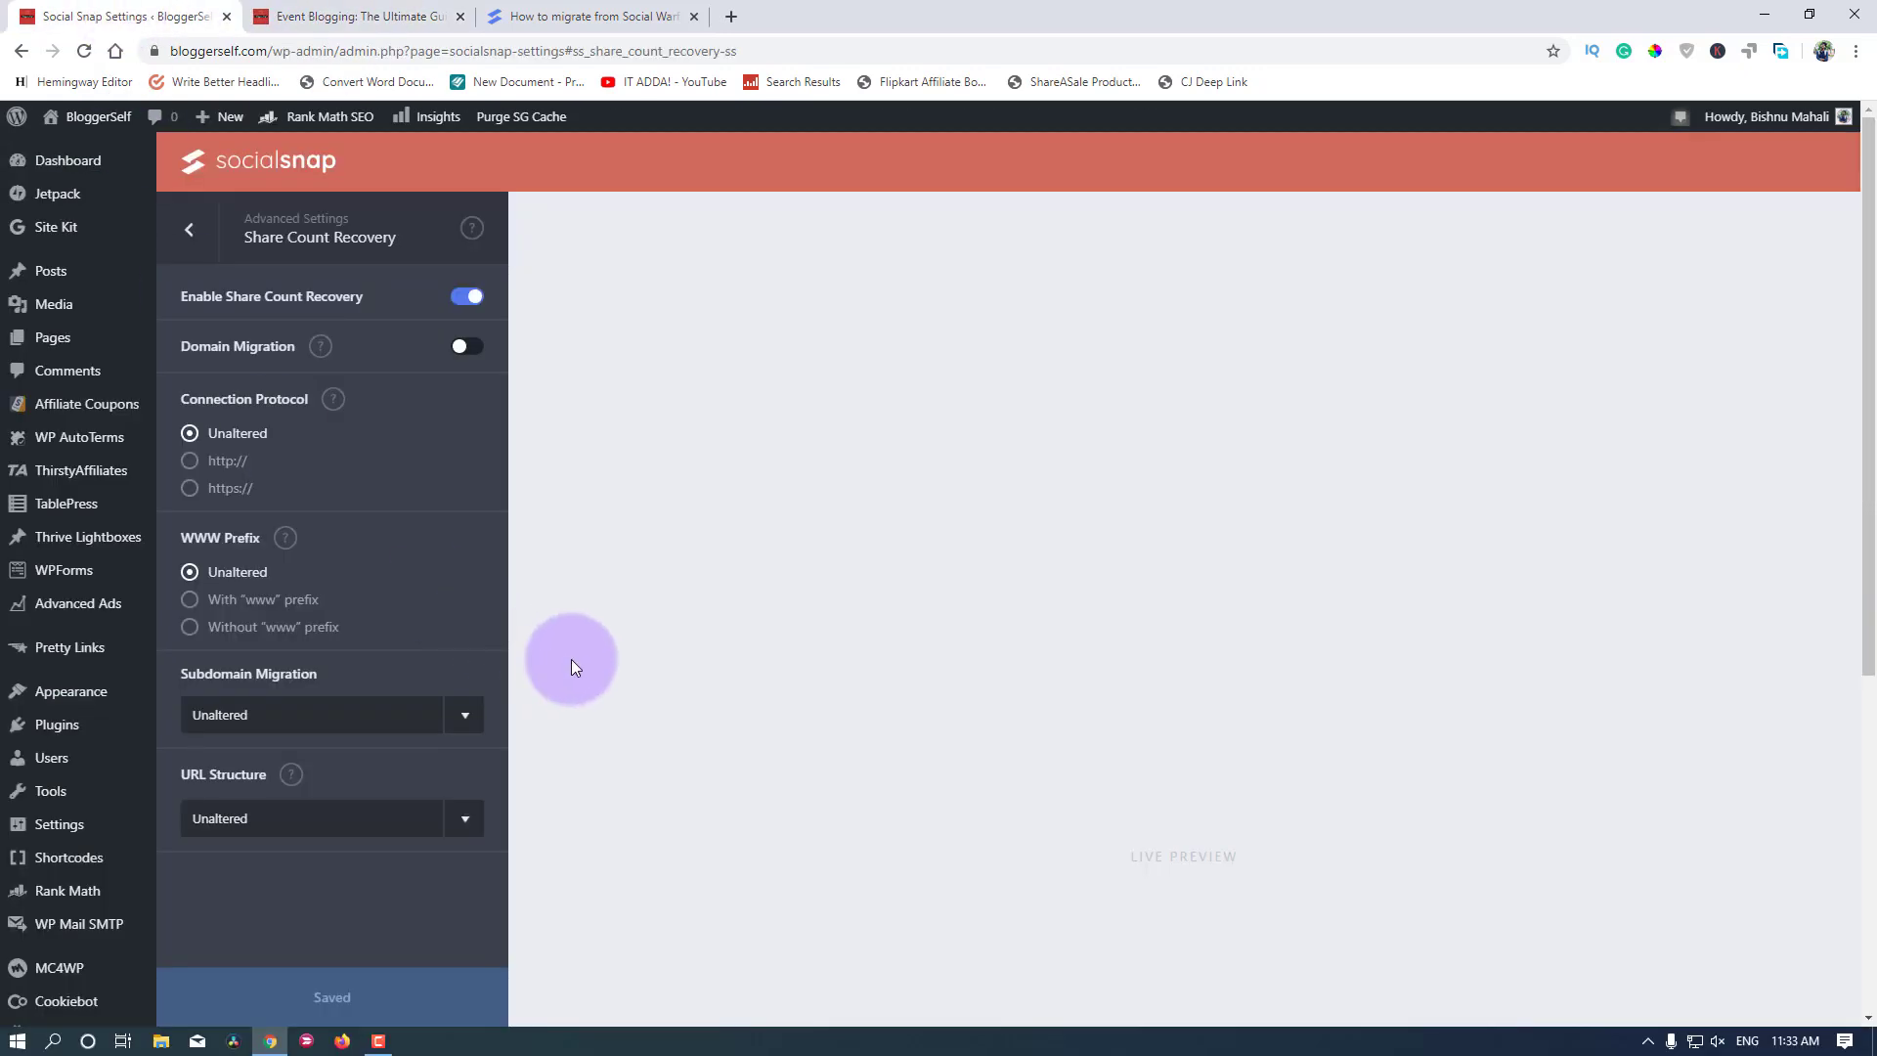
pyautogui.click(192, 232)
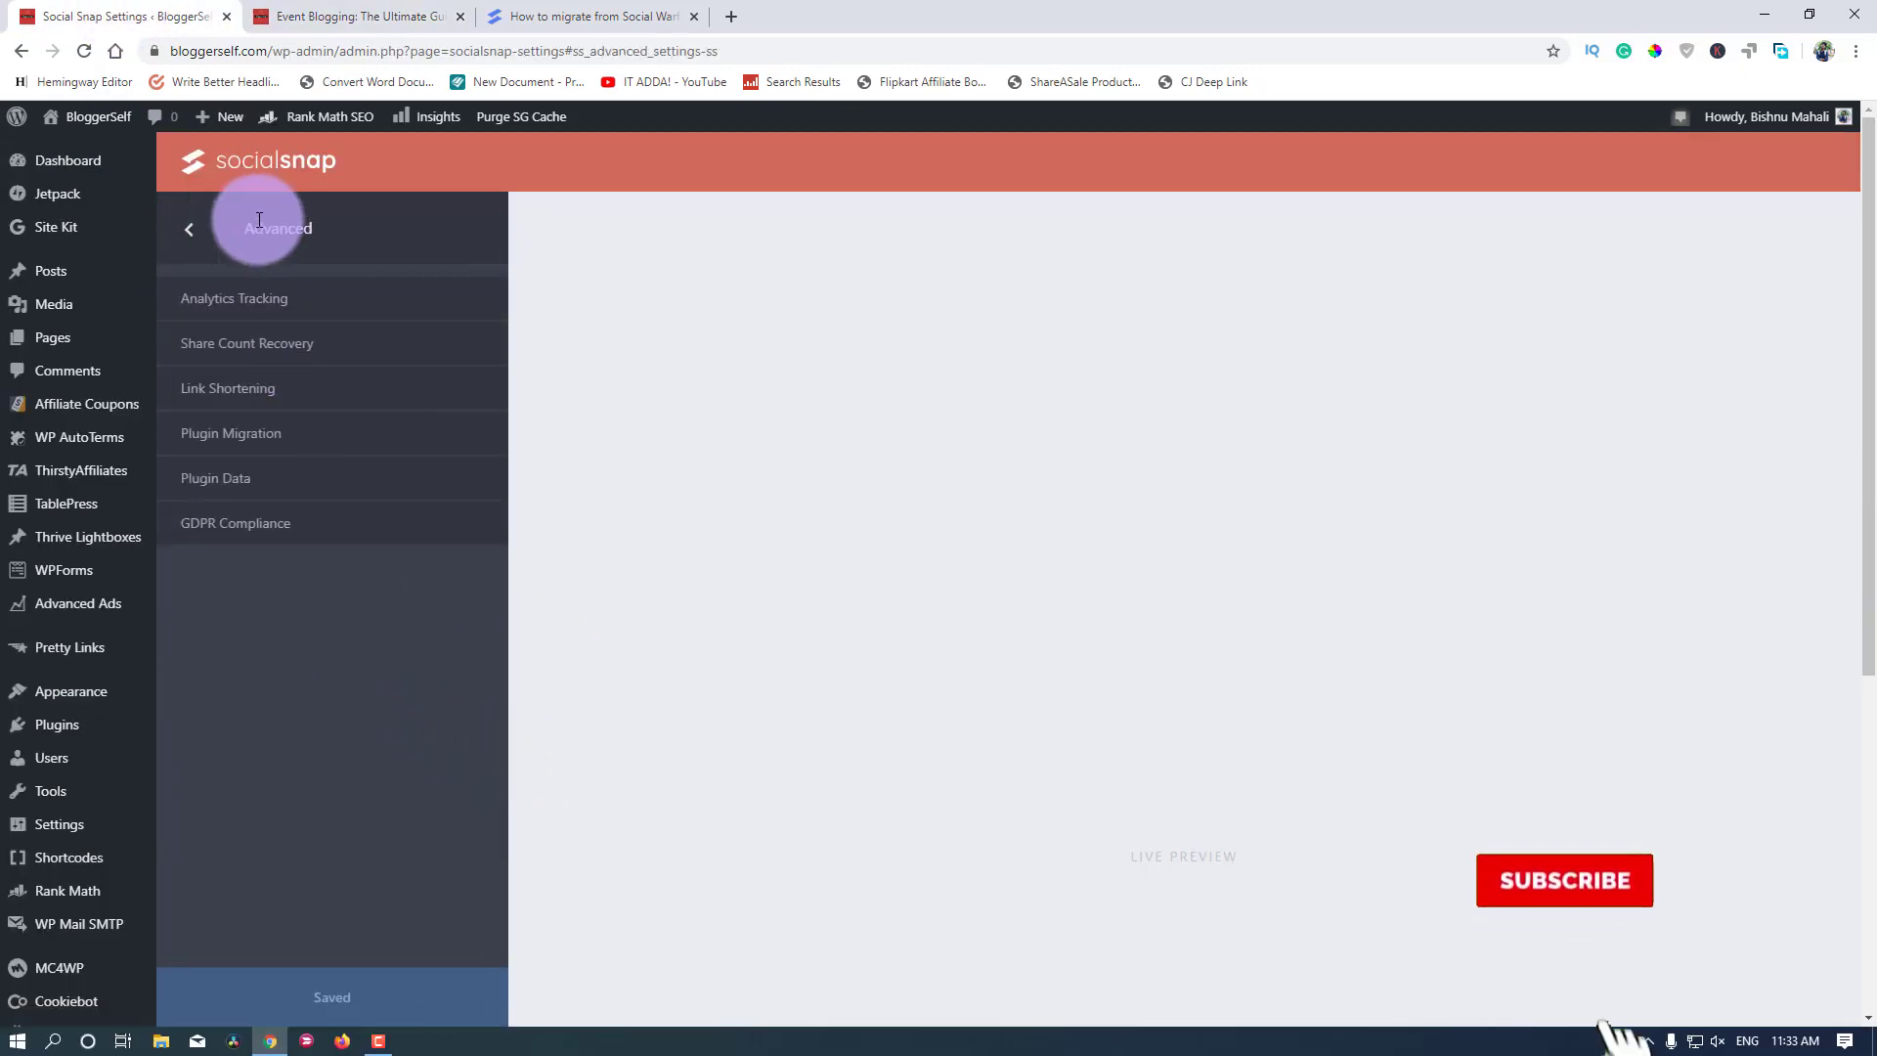
pyautogui.click(196, 248)
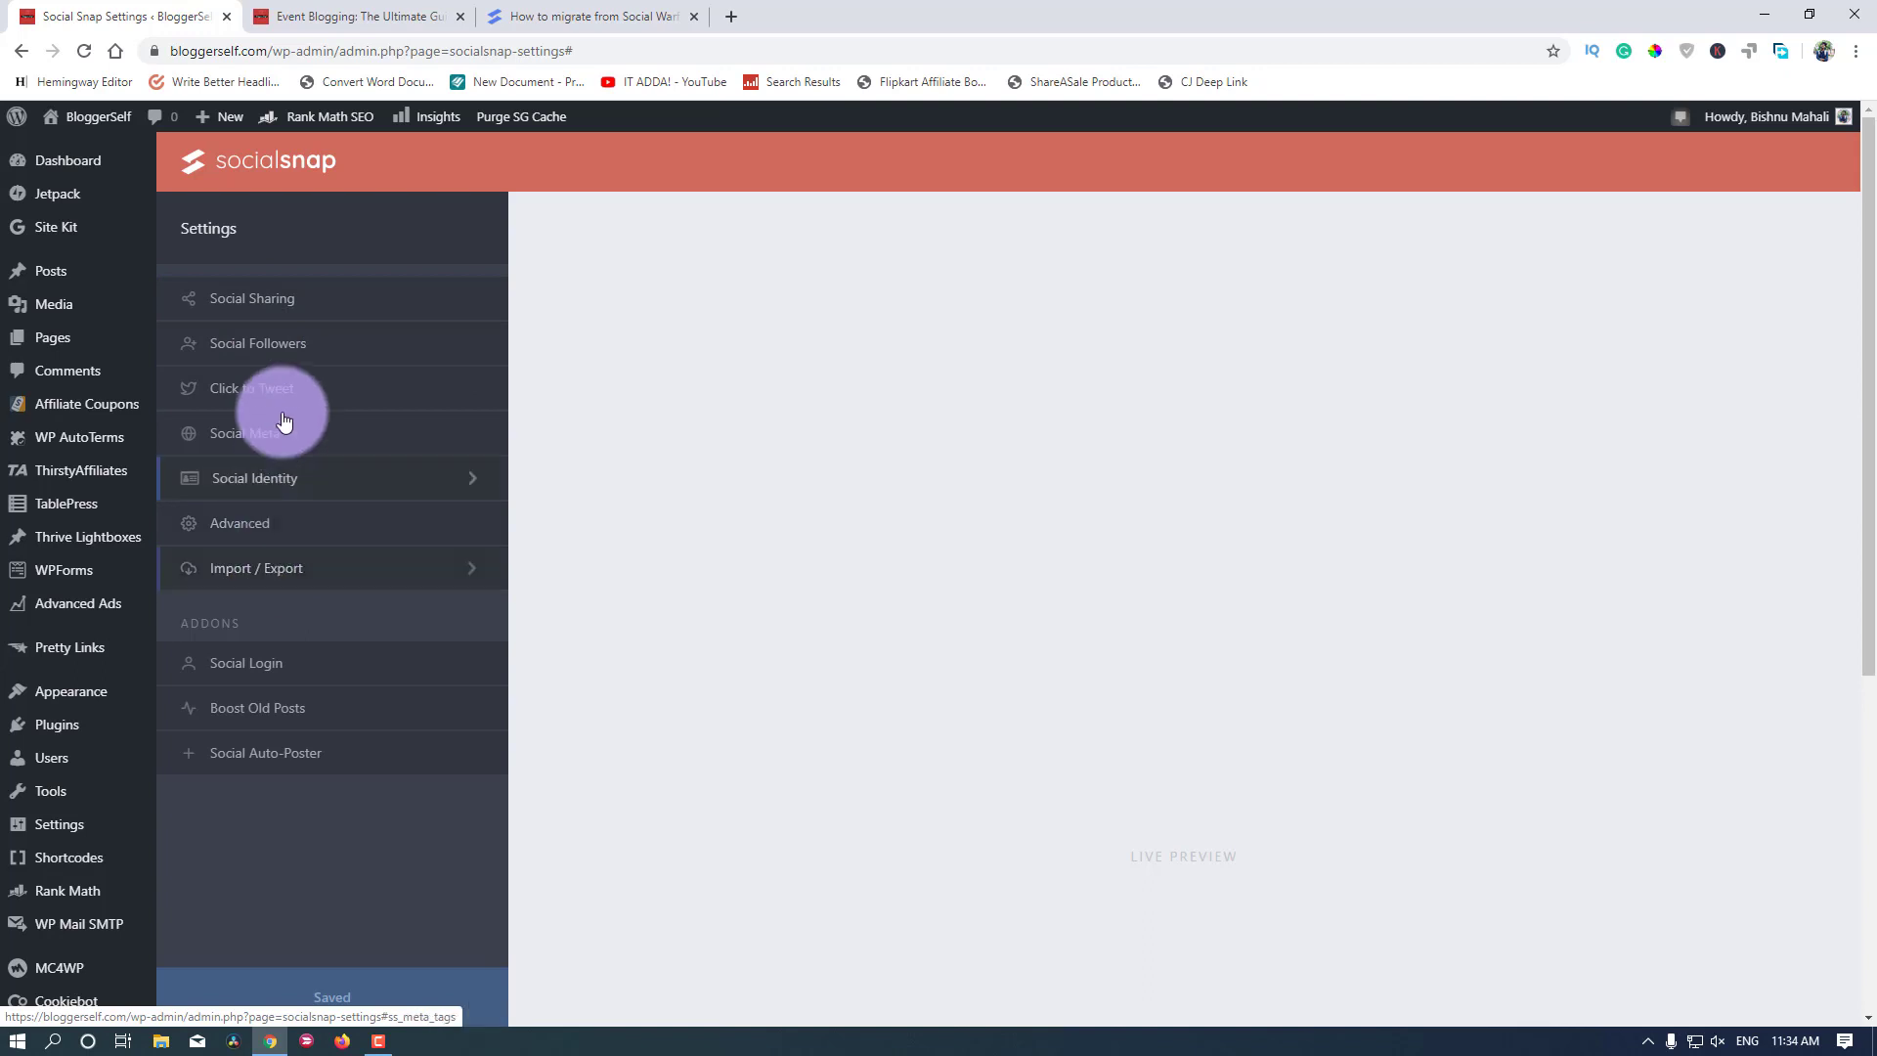
pyautogui.click(282, 310)
pyautogui.click(289, 636)
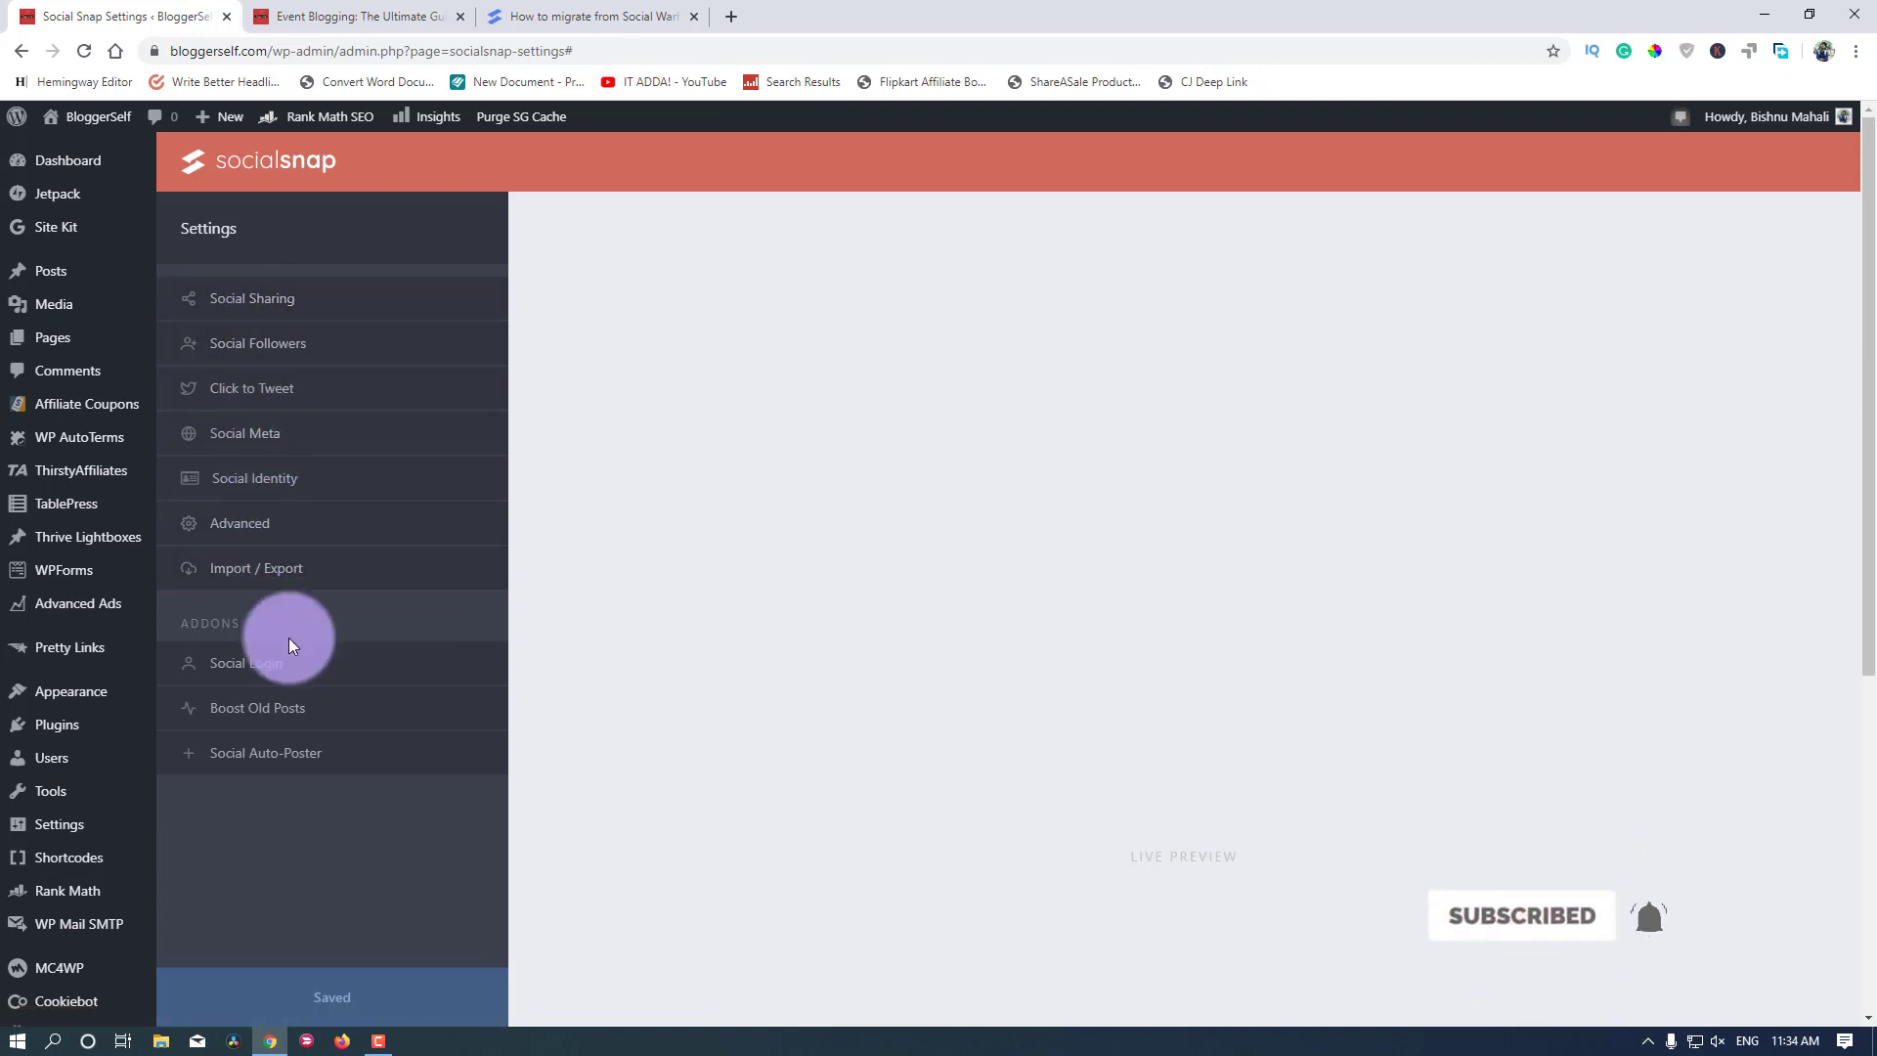
pyautogui.click(288, 321)
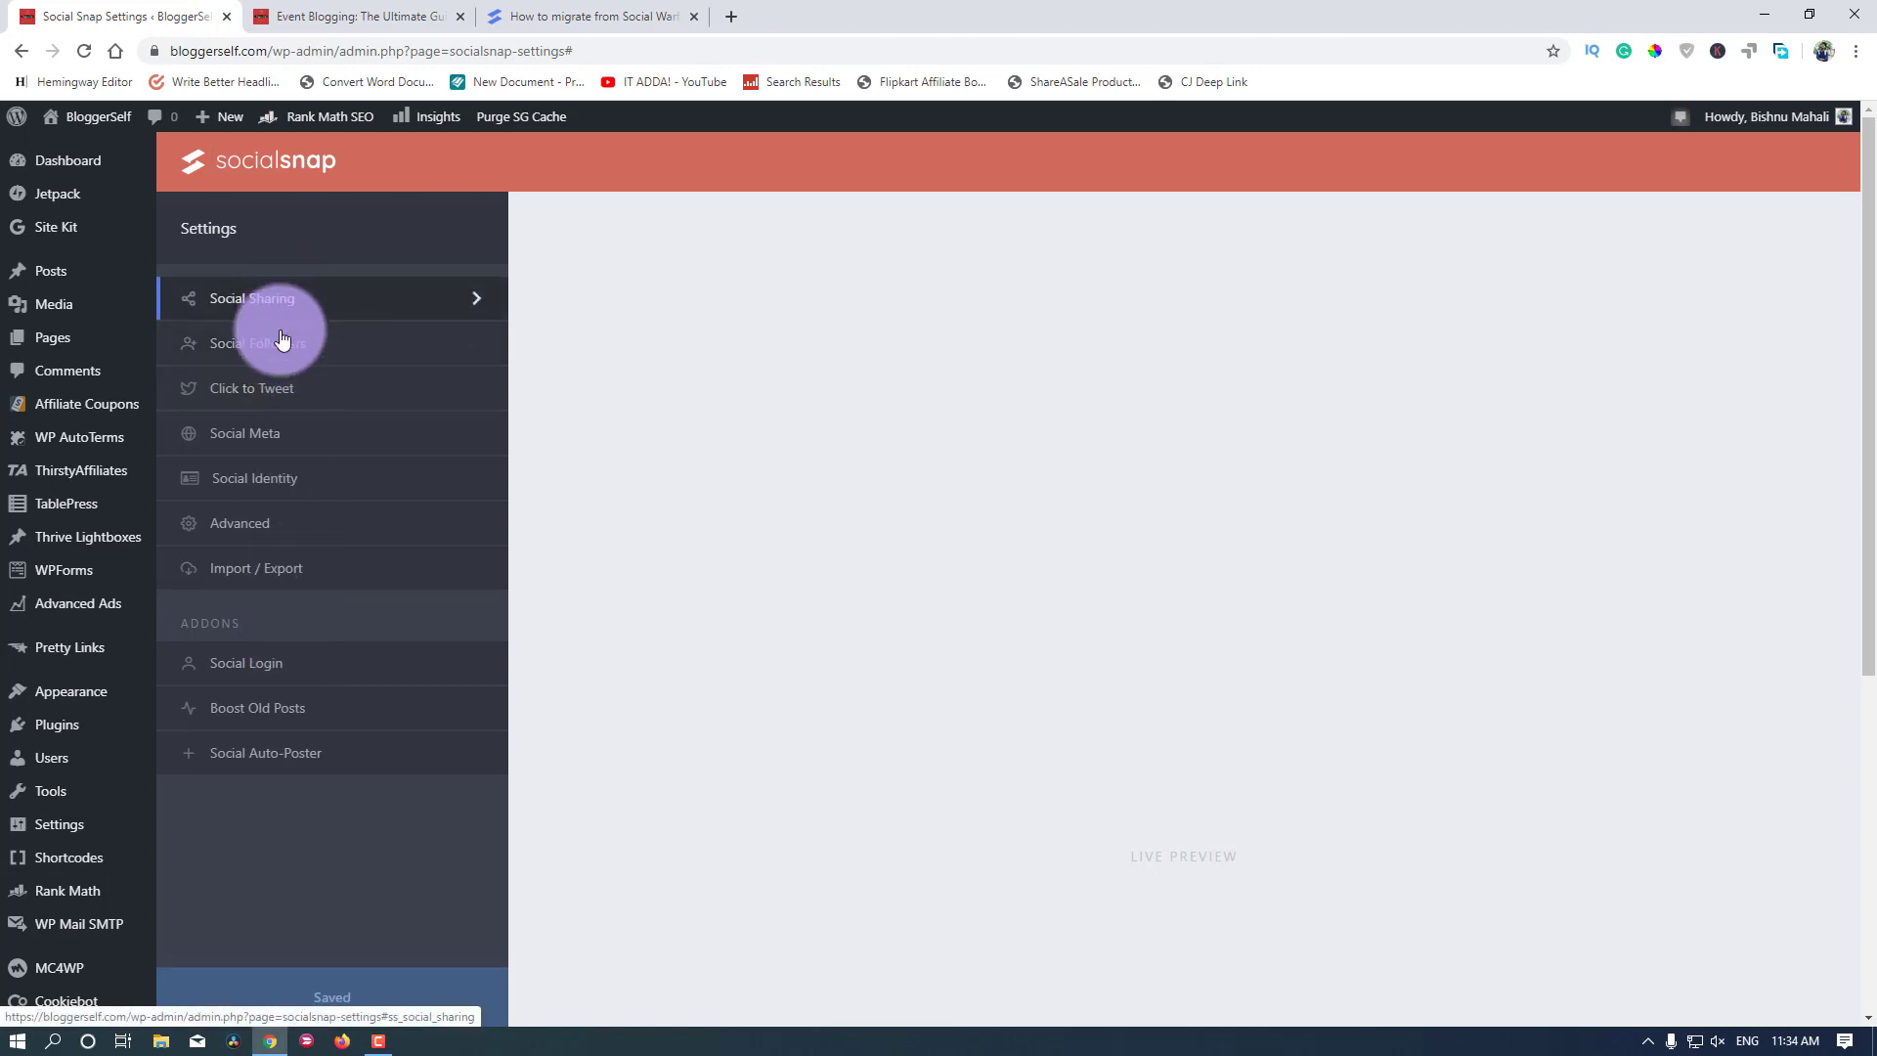
pyautogui.click(287, 492)
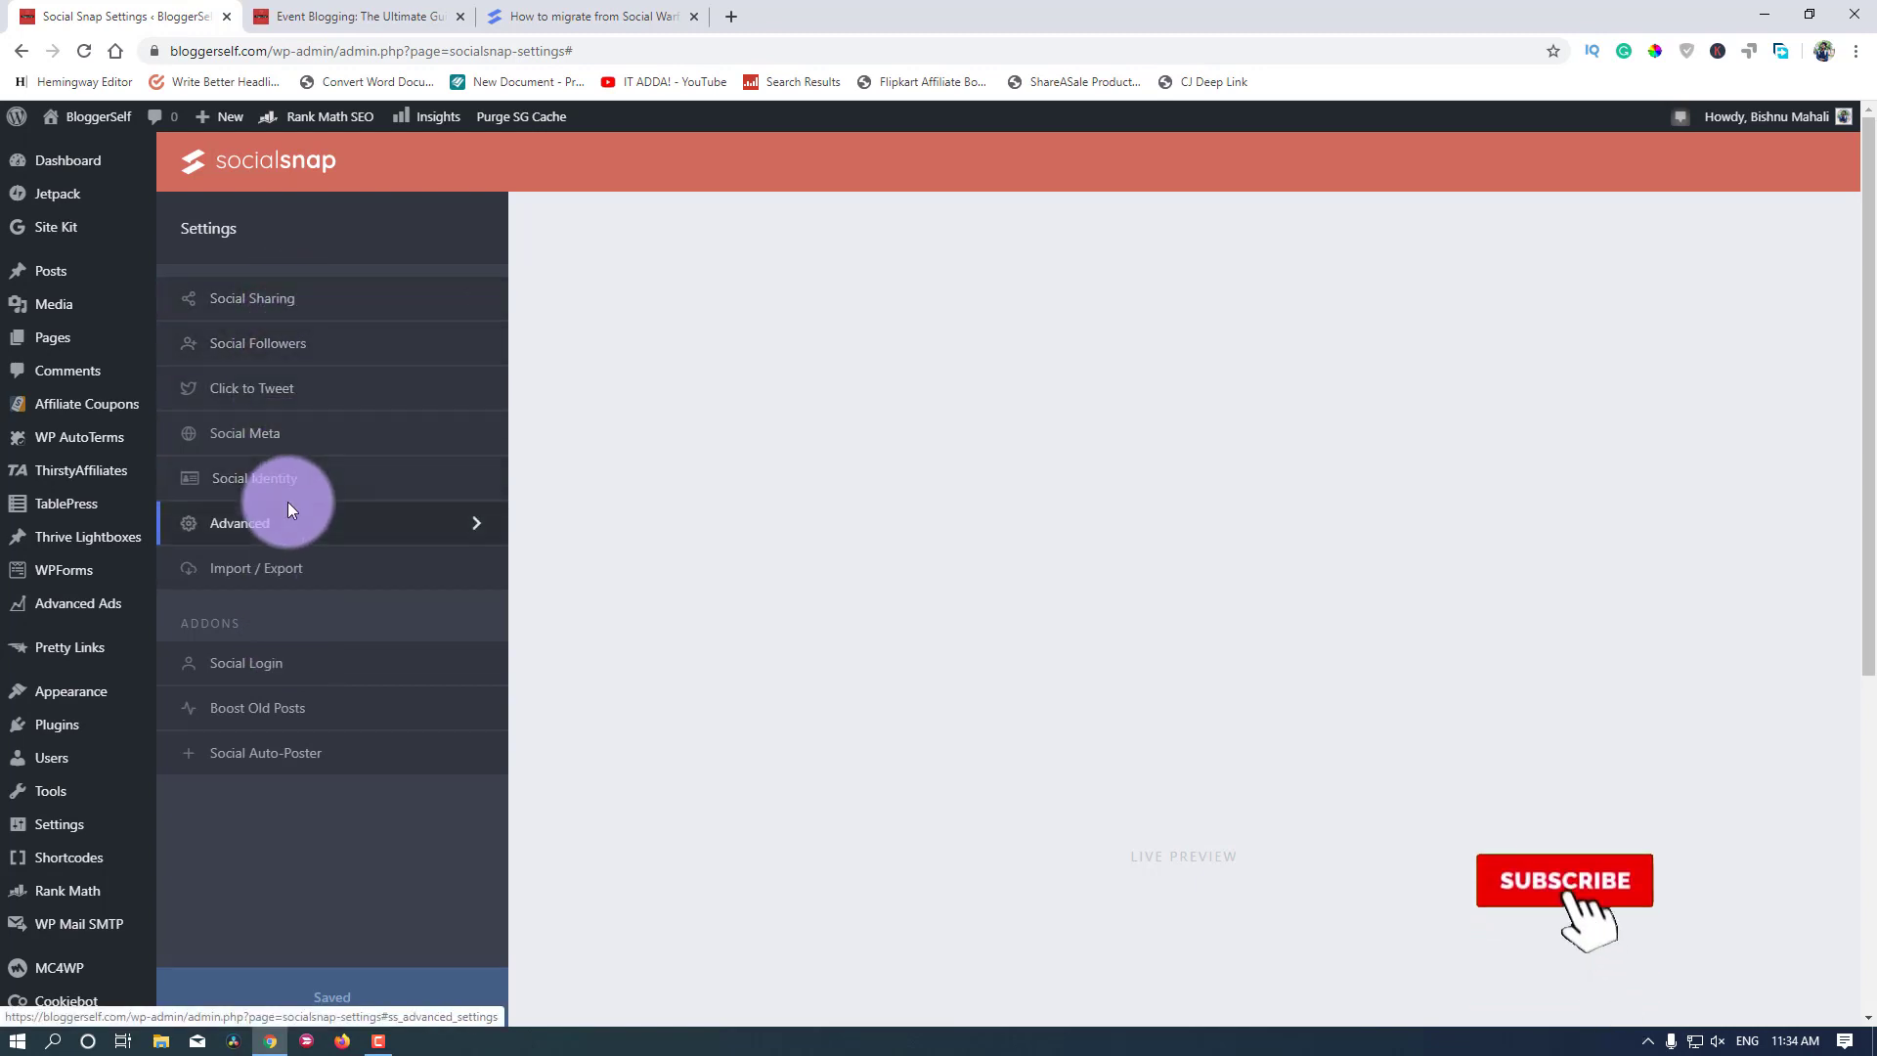